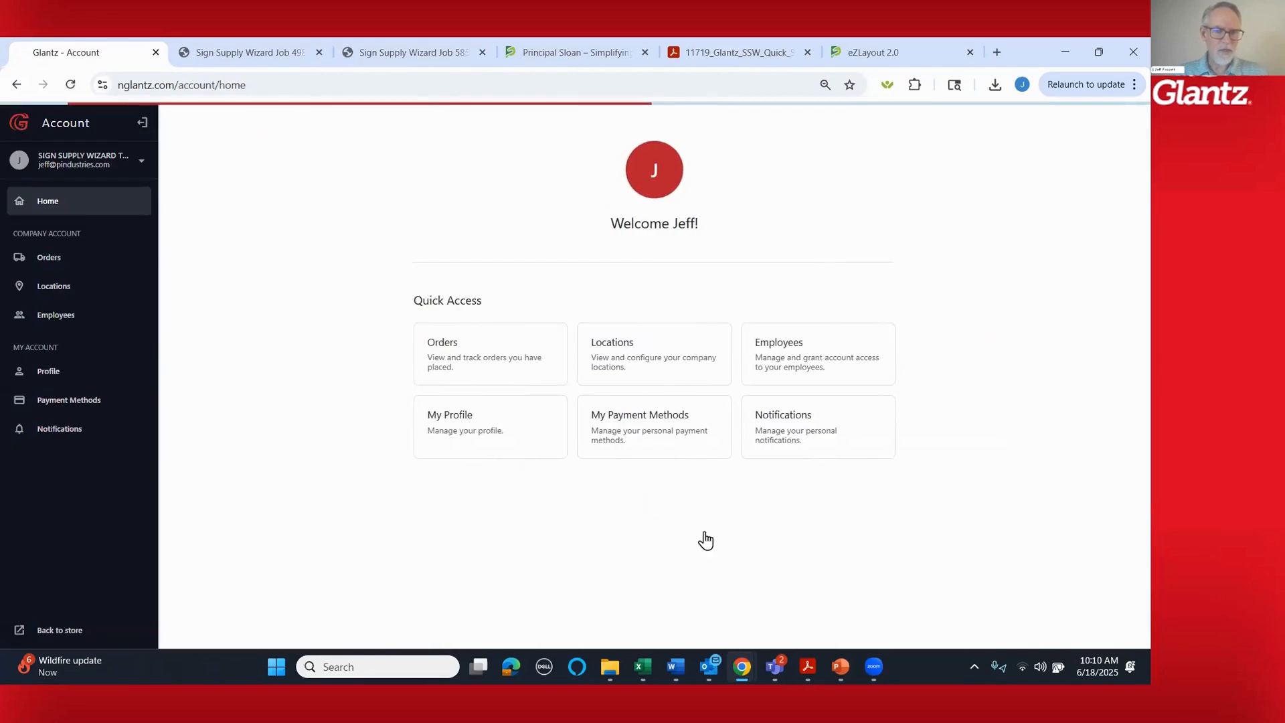
- Return to the Glantz storefront, go to the SIGN SUPPLY WIZARD page, and open the Quick Start Guide
left_click(67, 629)
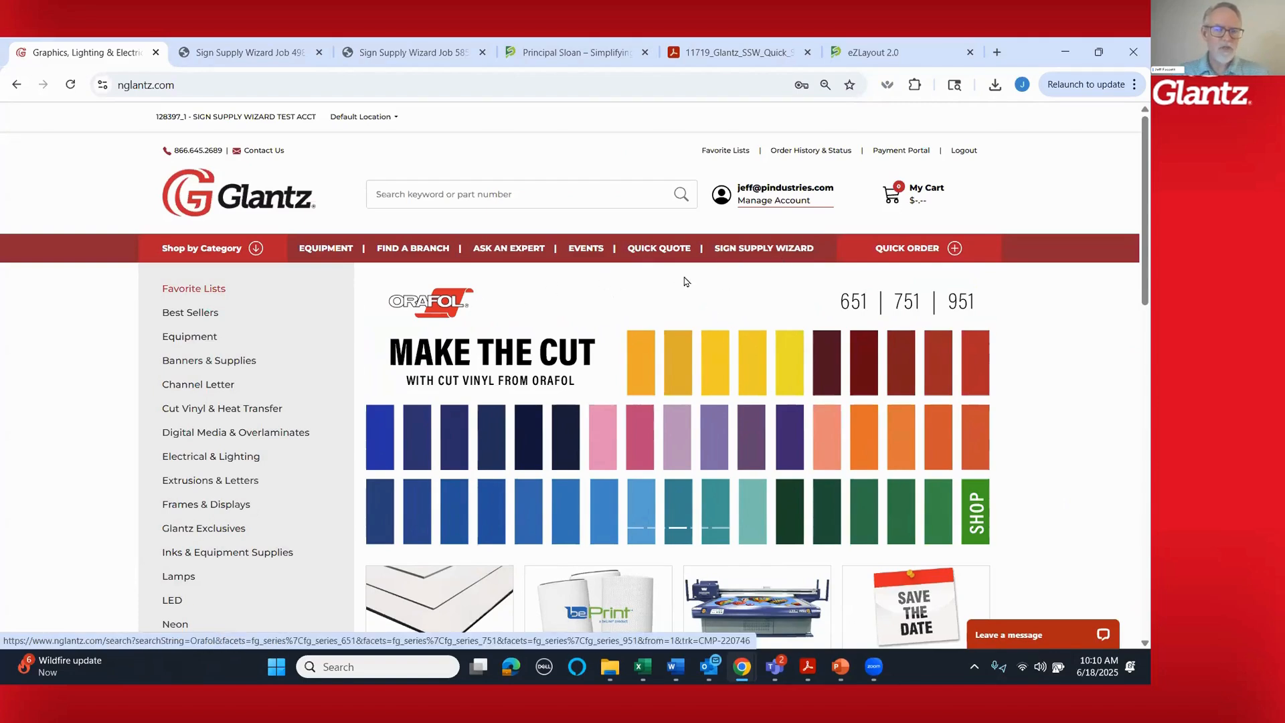
left_click(761, 253)
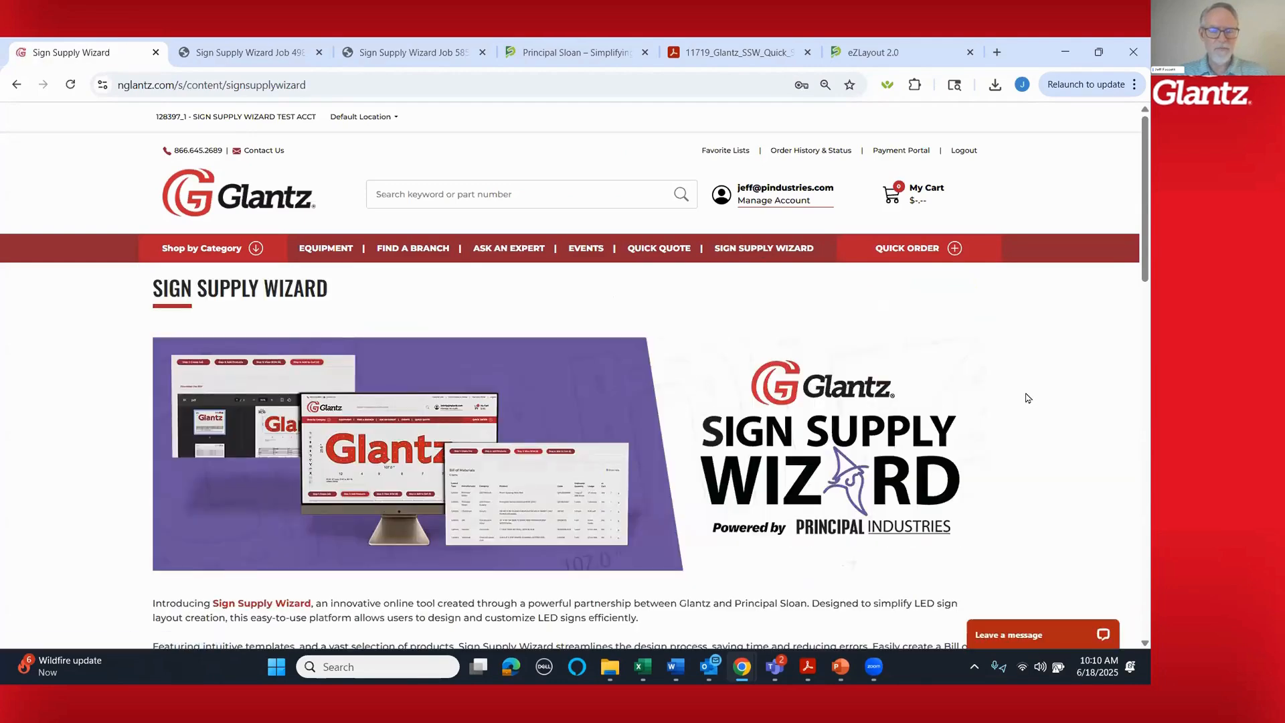
scroll(1028, 398, "down", 5)
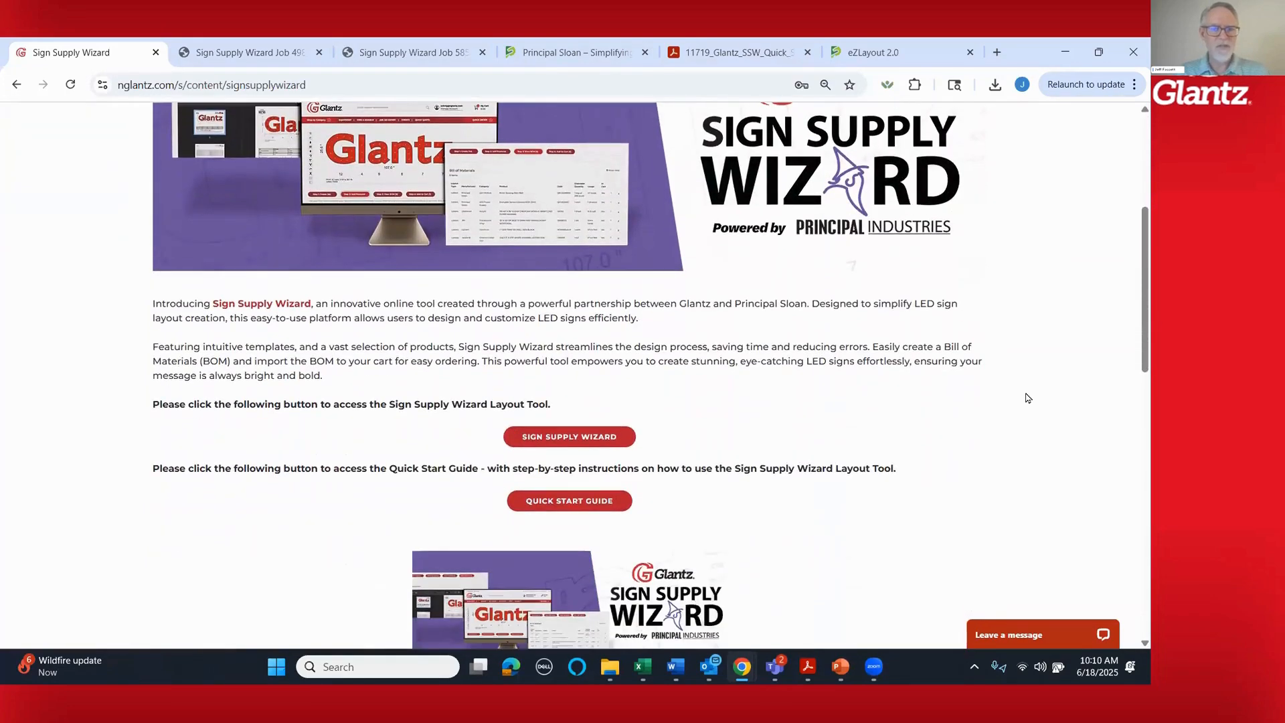
scroll(1028, 398, "down", 2)
scroll(1027, 398, "up", 6)
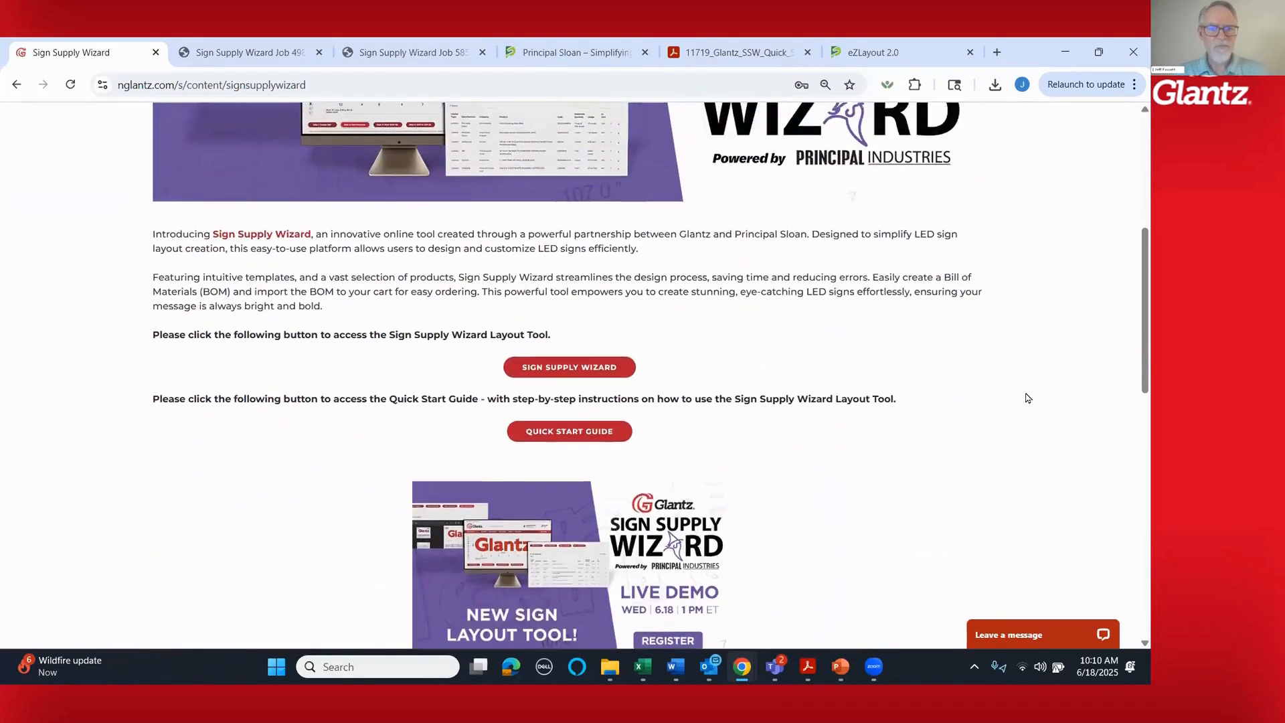
scroll(1028, 398, "down", 2)
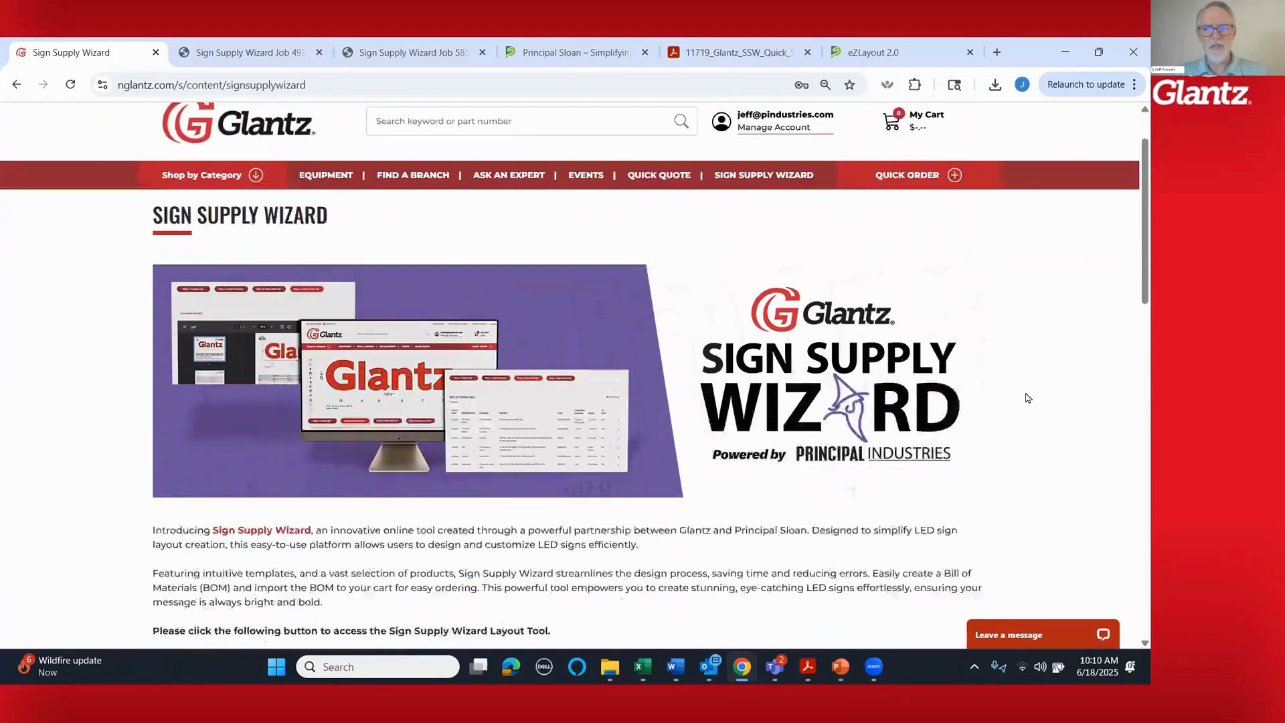
scroll(1028, 398, "down", 3)
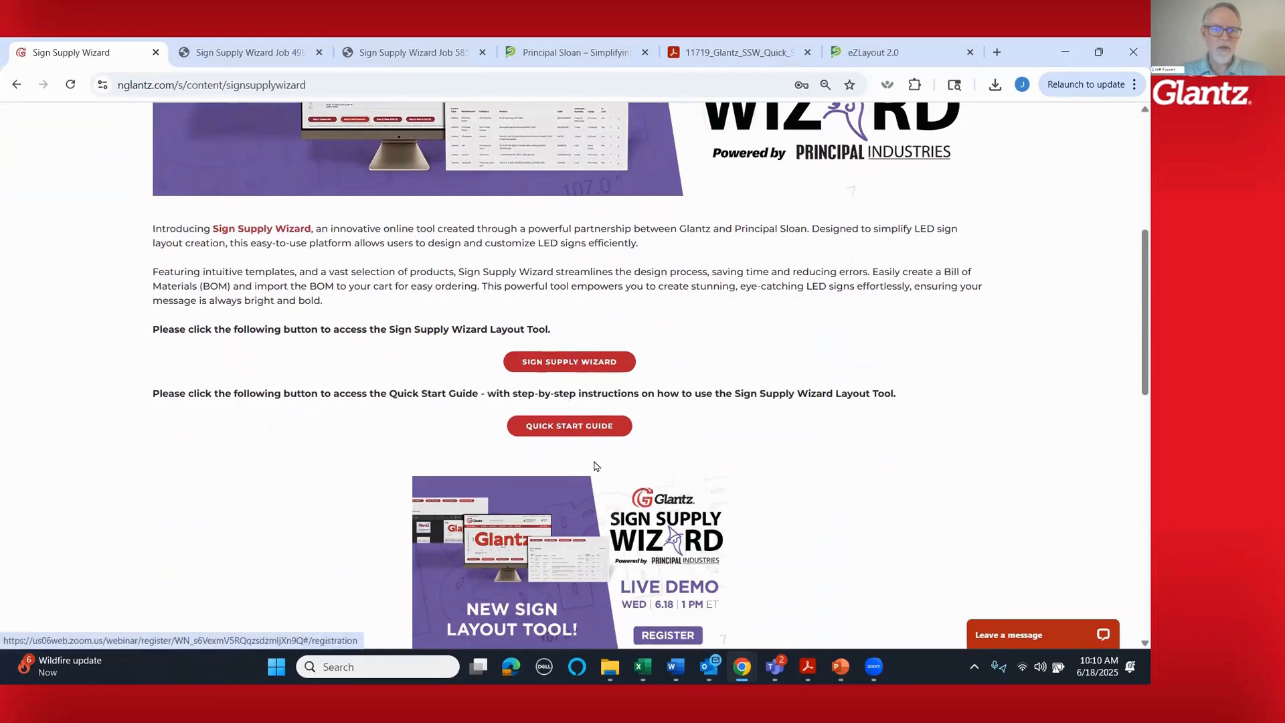
left_click(563, 432)
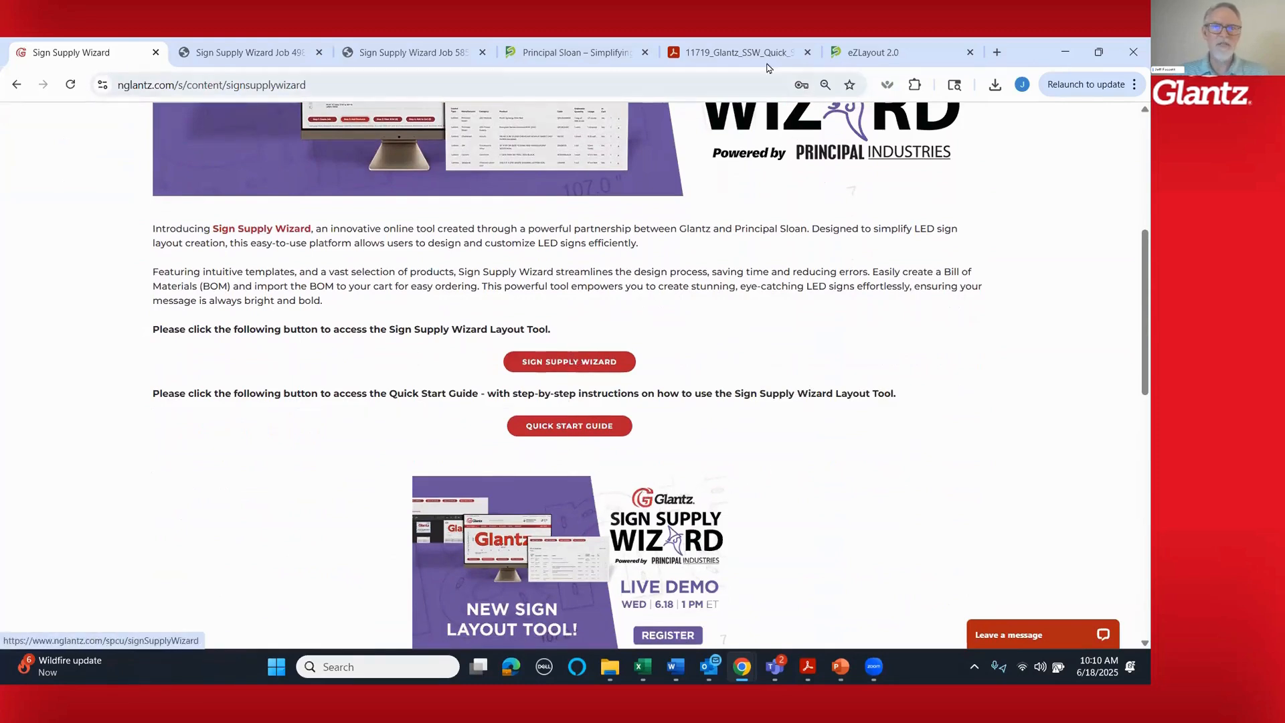
- Skim the Quick Start Guide PDF, then switch back to the Sign Supply Wizard browser tab
scroll(690, 461, "down", 10)
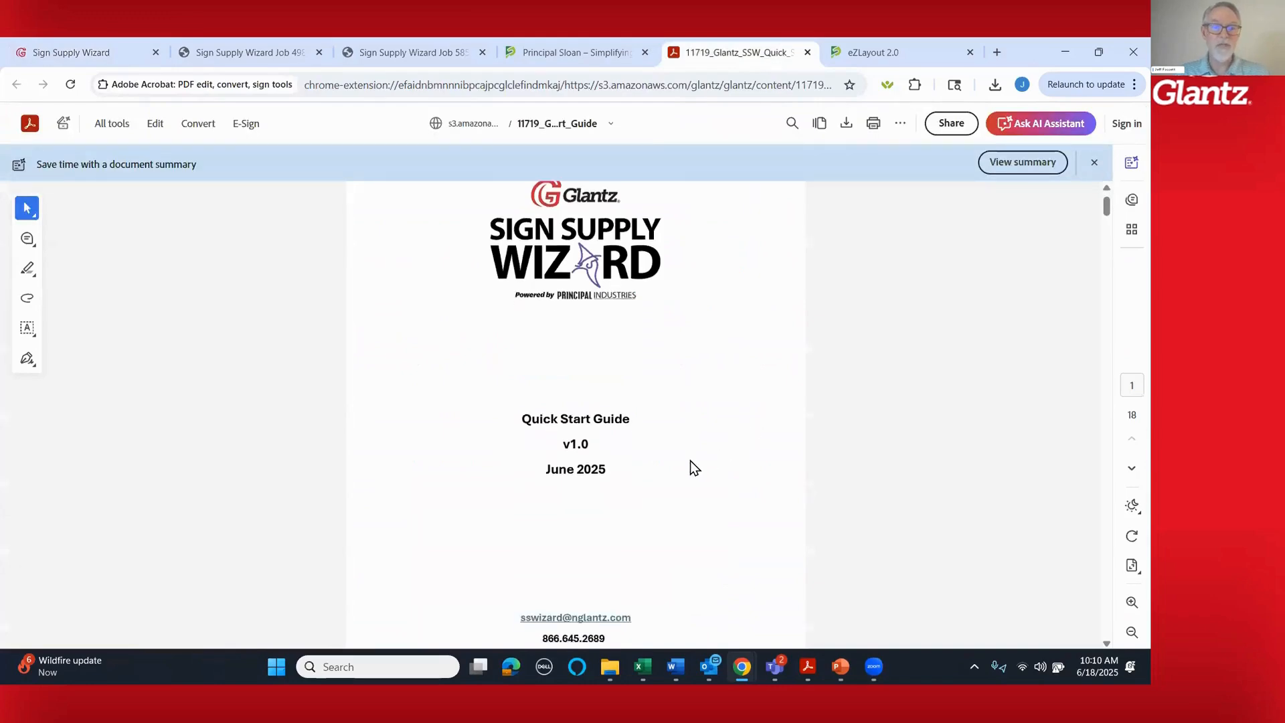
scroll(690, 460, "down", 10)
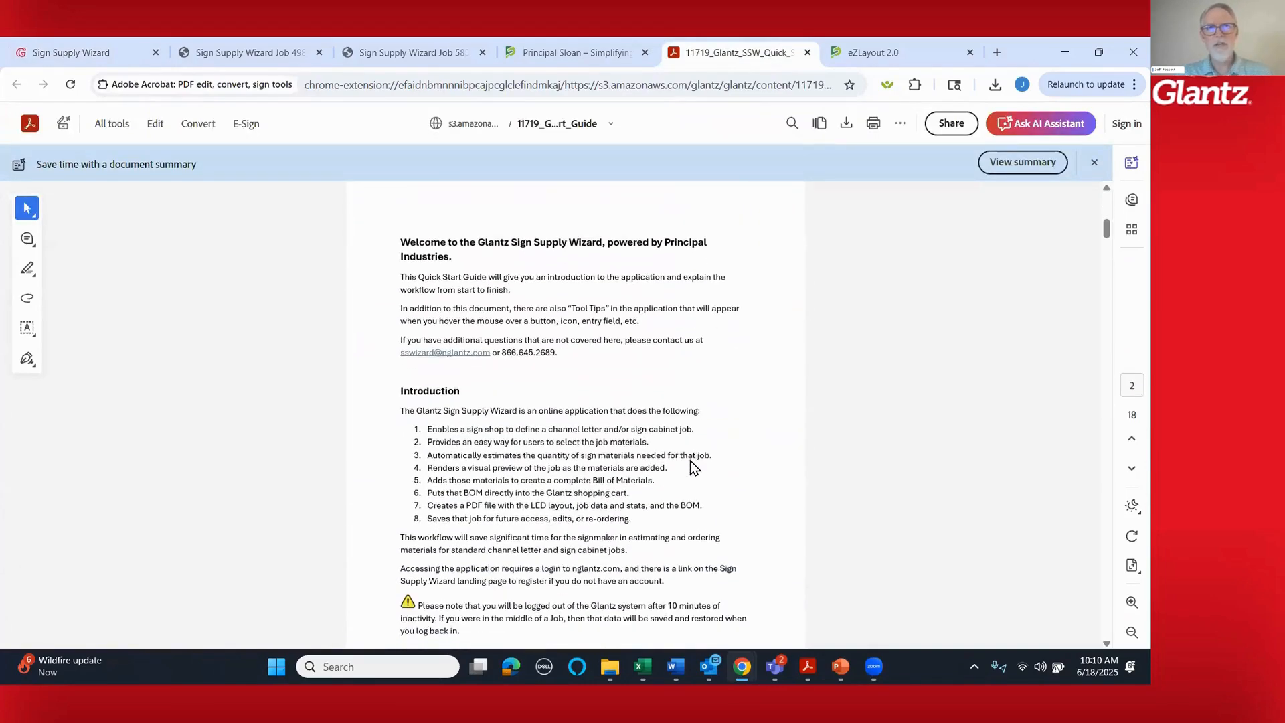
scroll(689, 460, "down", 10)
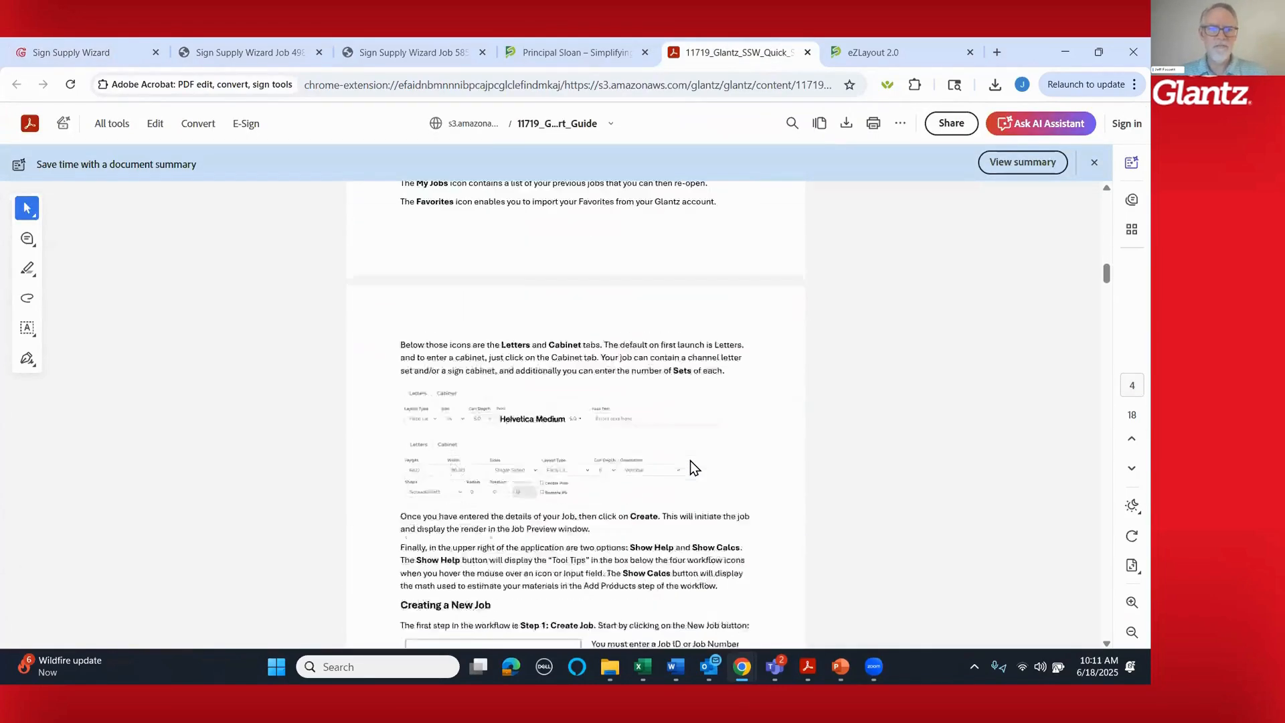
scroll(689, 461, "down", 10)
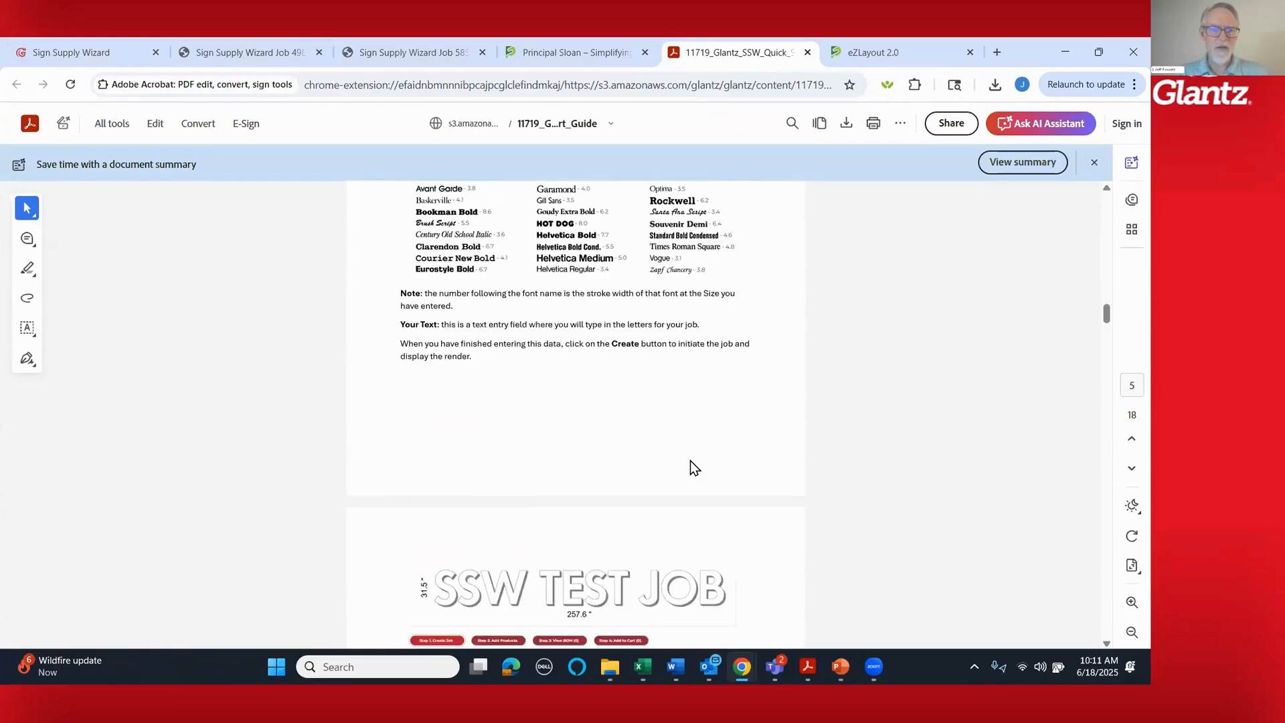
scroll(689, 461, "down", 10)
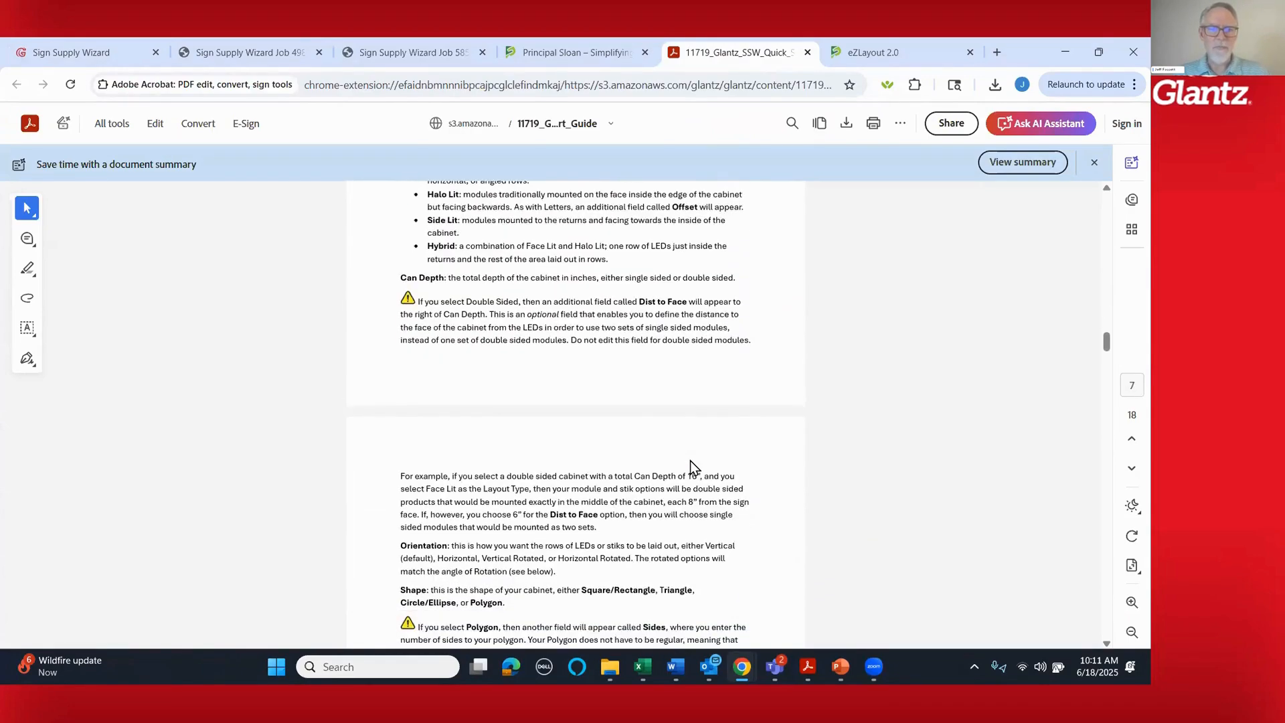
scroll(689, 461, "down", 10)
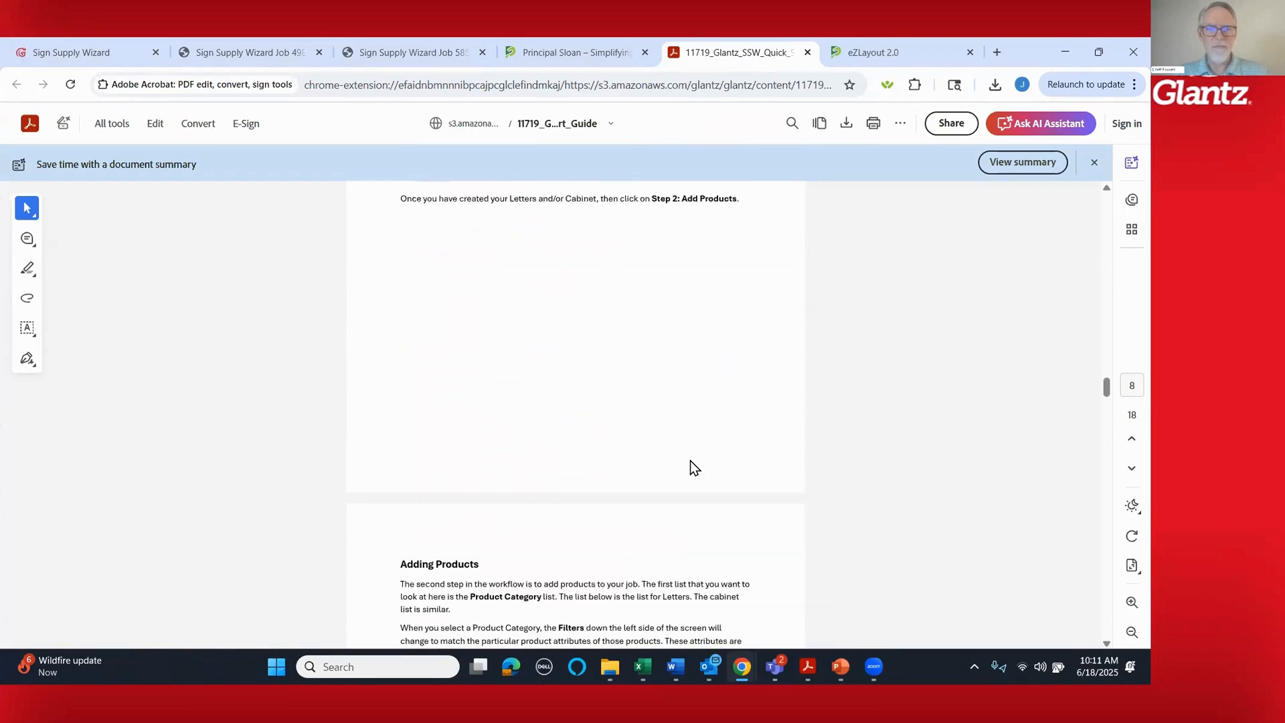
scroll(689, 460, "down", 5)
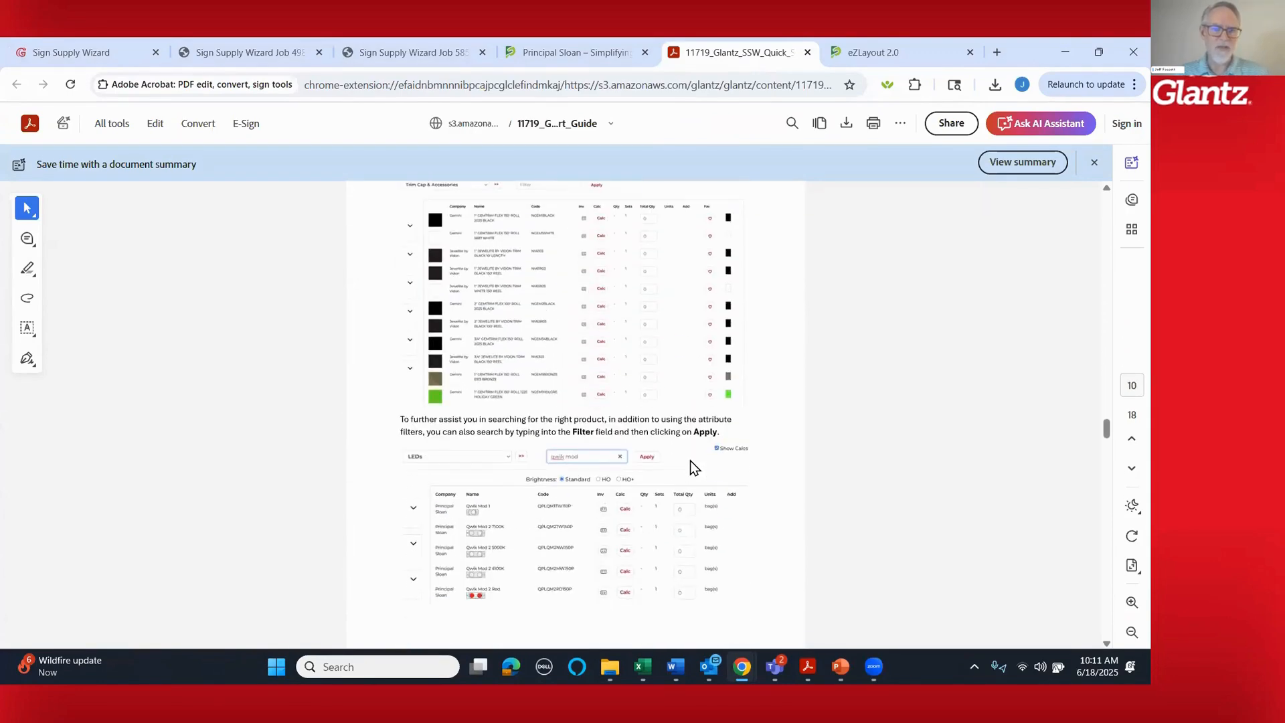
scroll(689, 460, "up", 10)
scroll(690, 461, "up", 20)
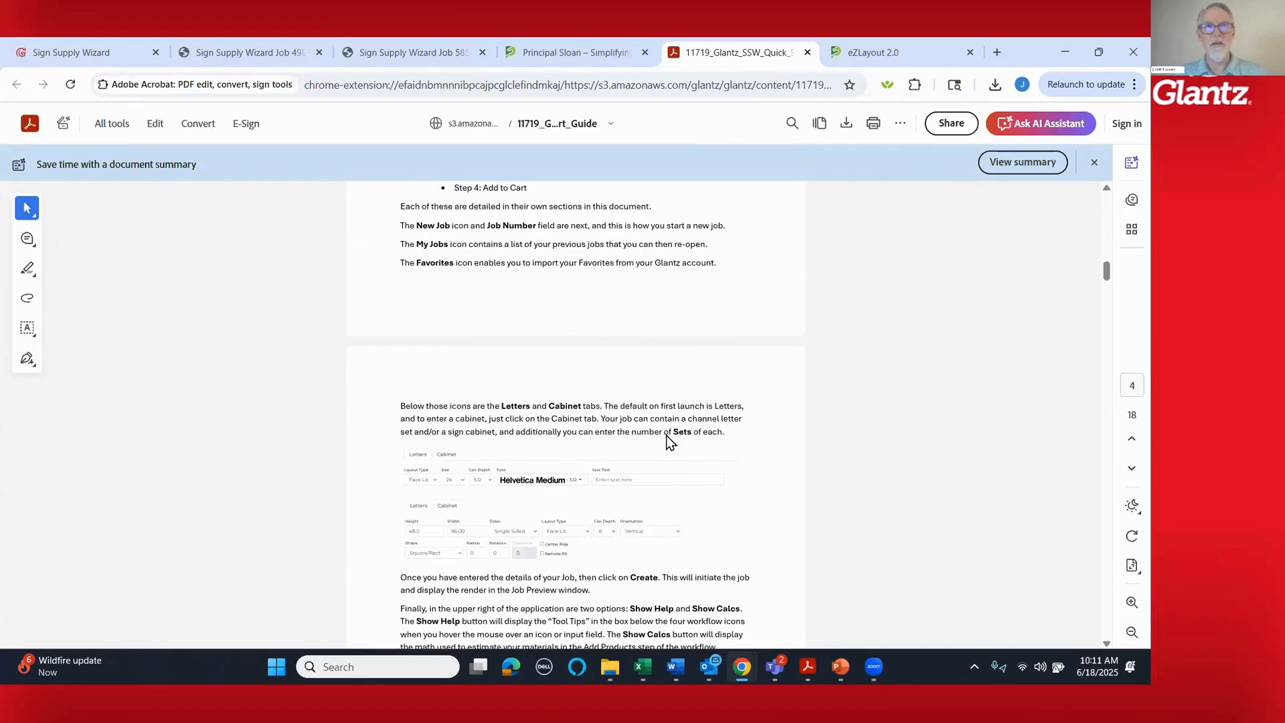
scroll(387, 280, "up", 10)
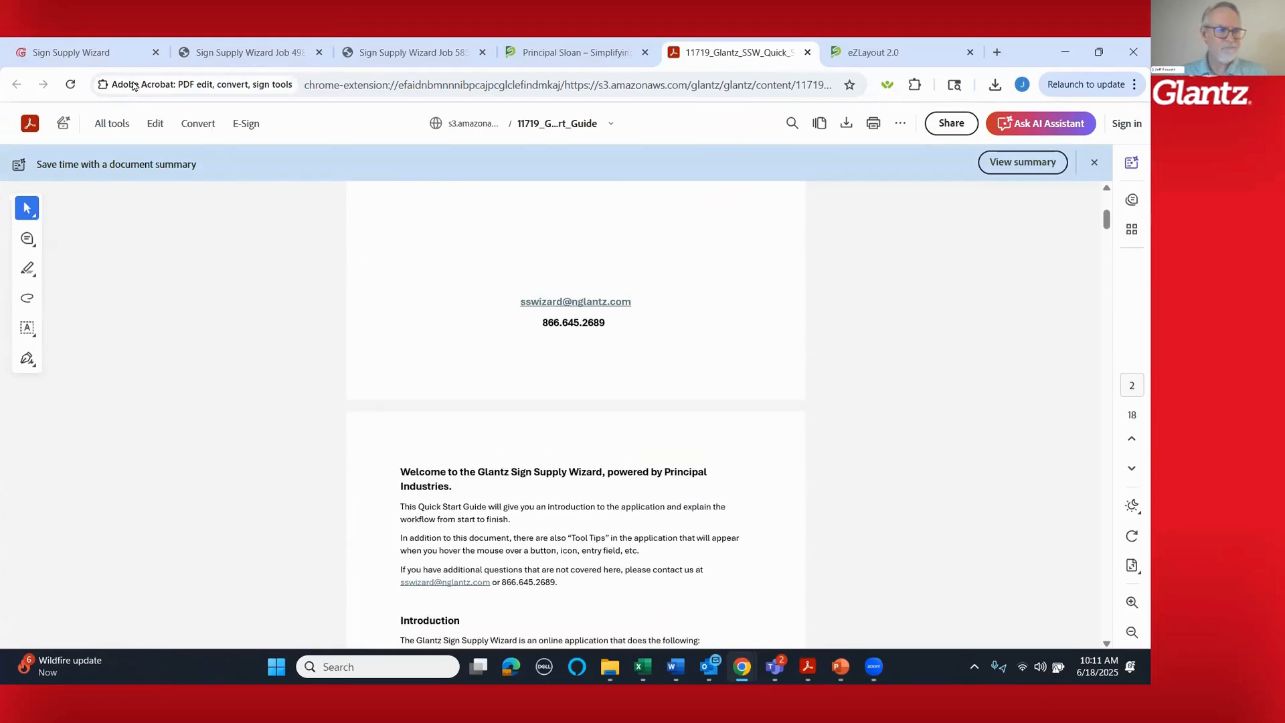
left_click(89, 54)
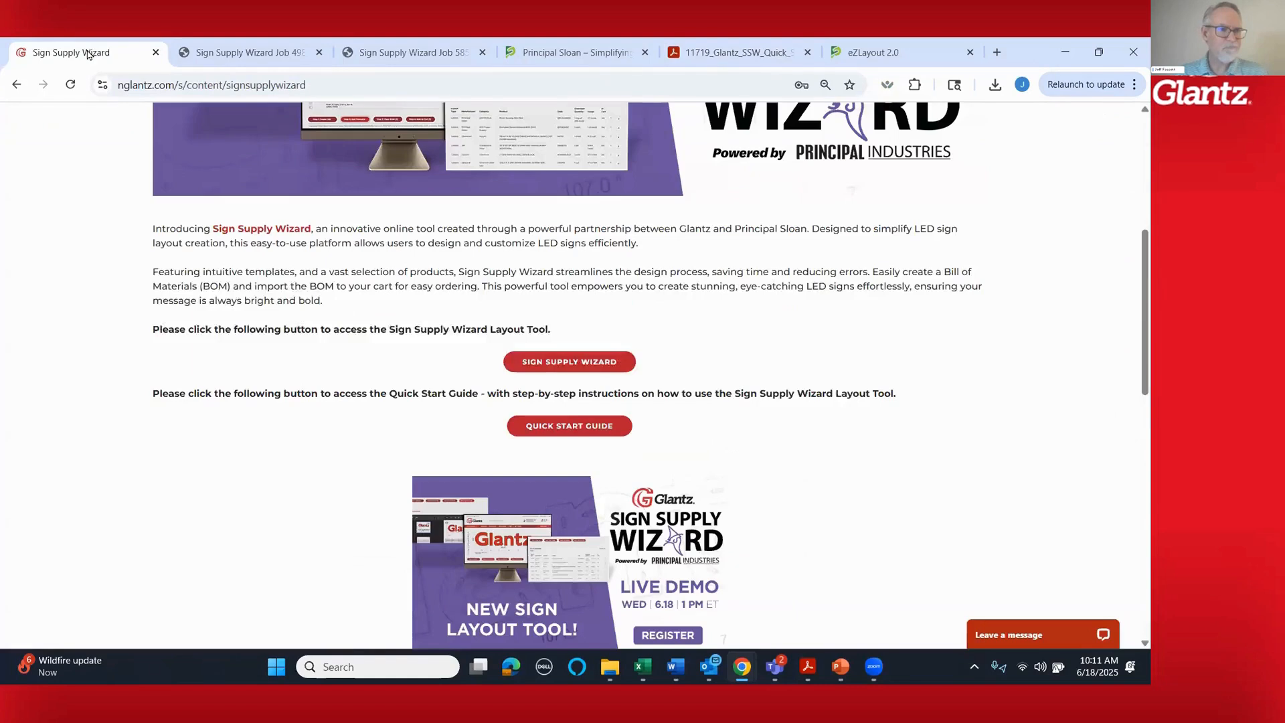
- Launch the Sign Supply Wizard layout tool and start a New Job from the job form
left_click(569, 364)
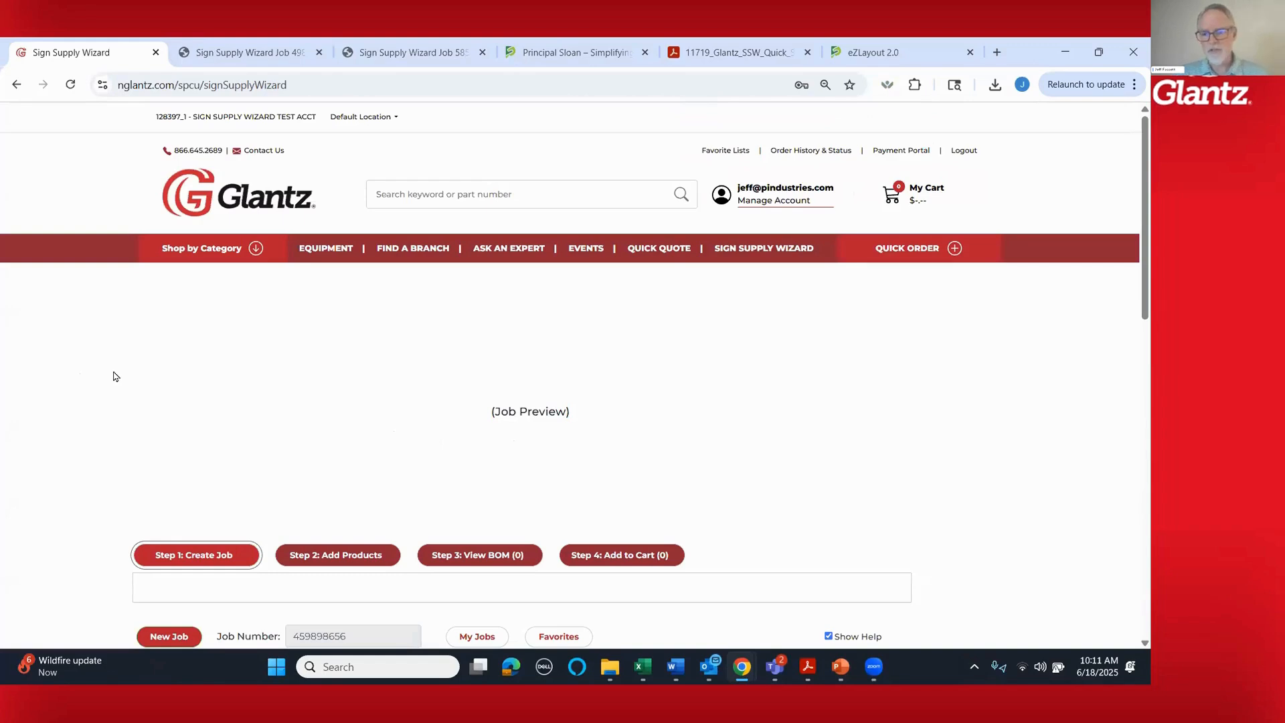
scroll(93, 361, "down", 1)
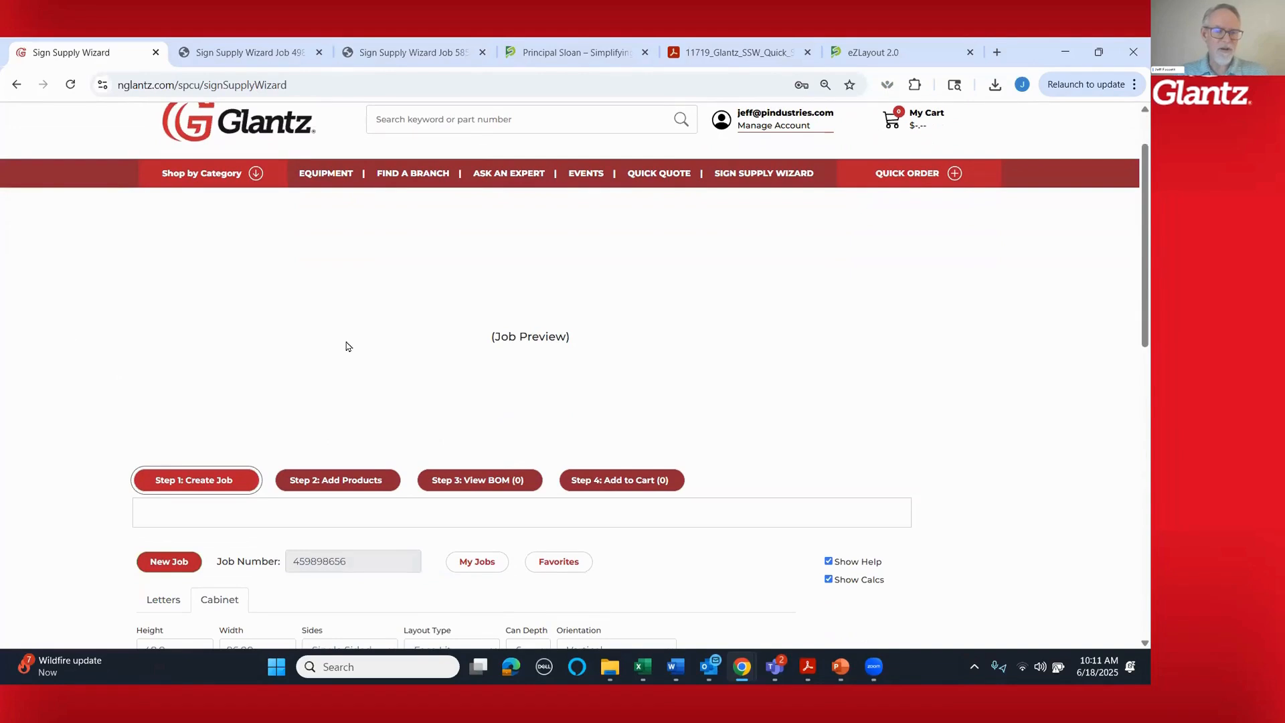
scroll(75, 329, "down", 1)
scroll(75, 329, "down", 1)
mouse_move(191, 410)
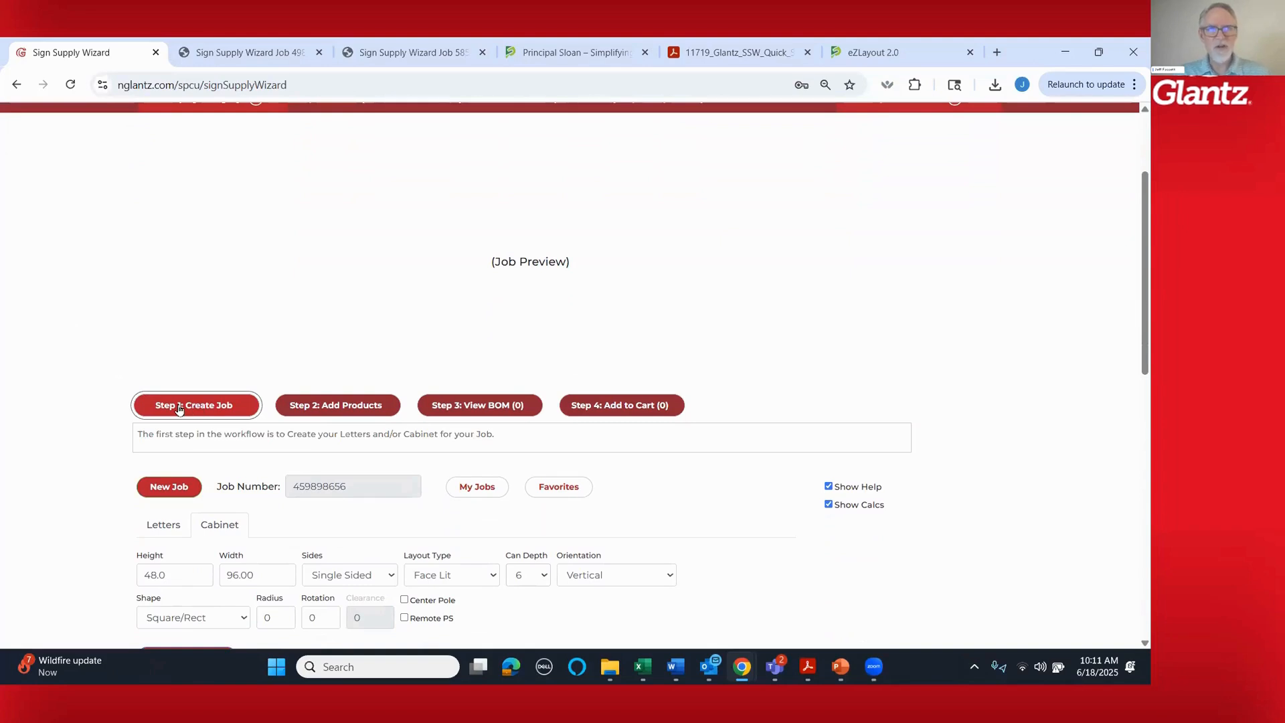
scroll(89, 417, "down", 2)
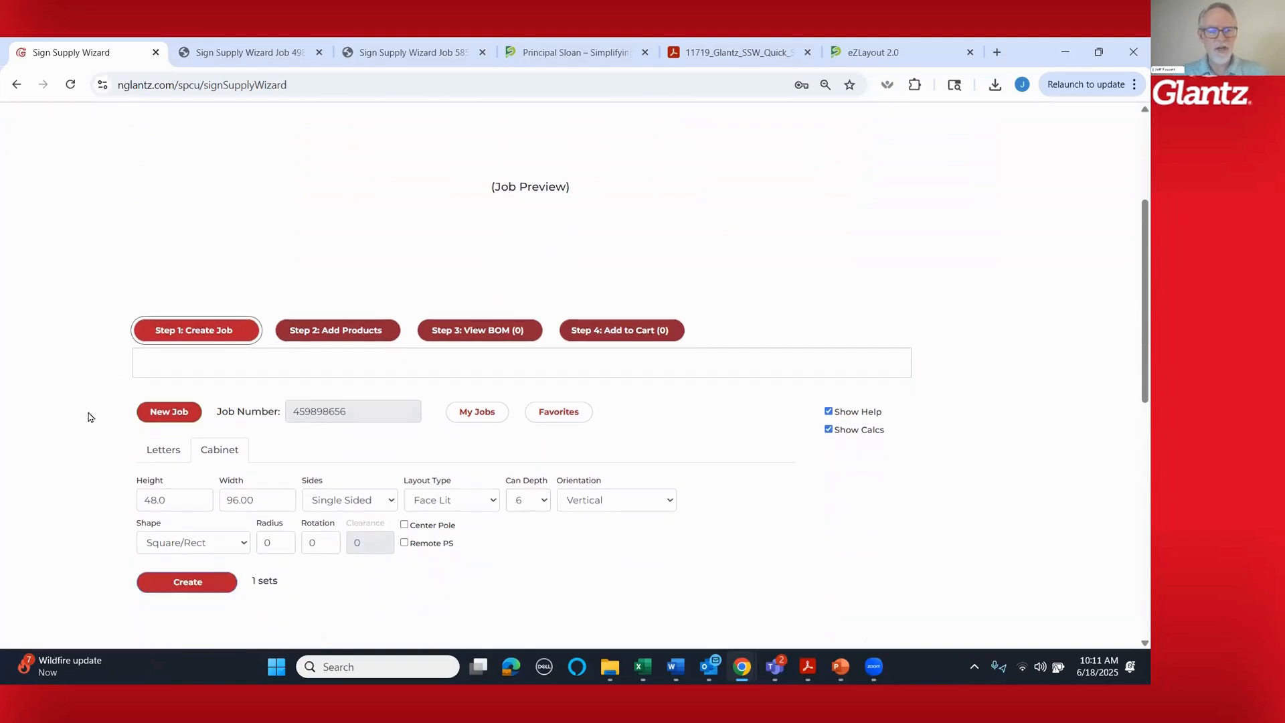
left_click(165, 415)
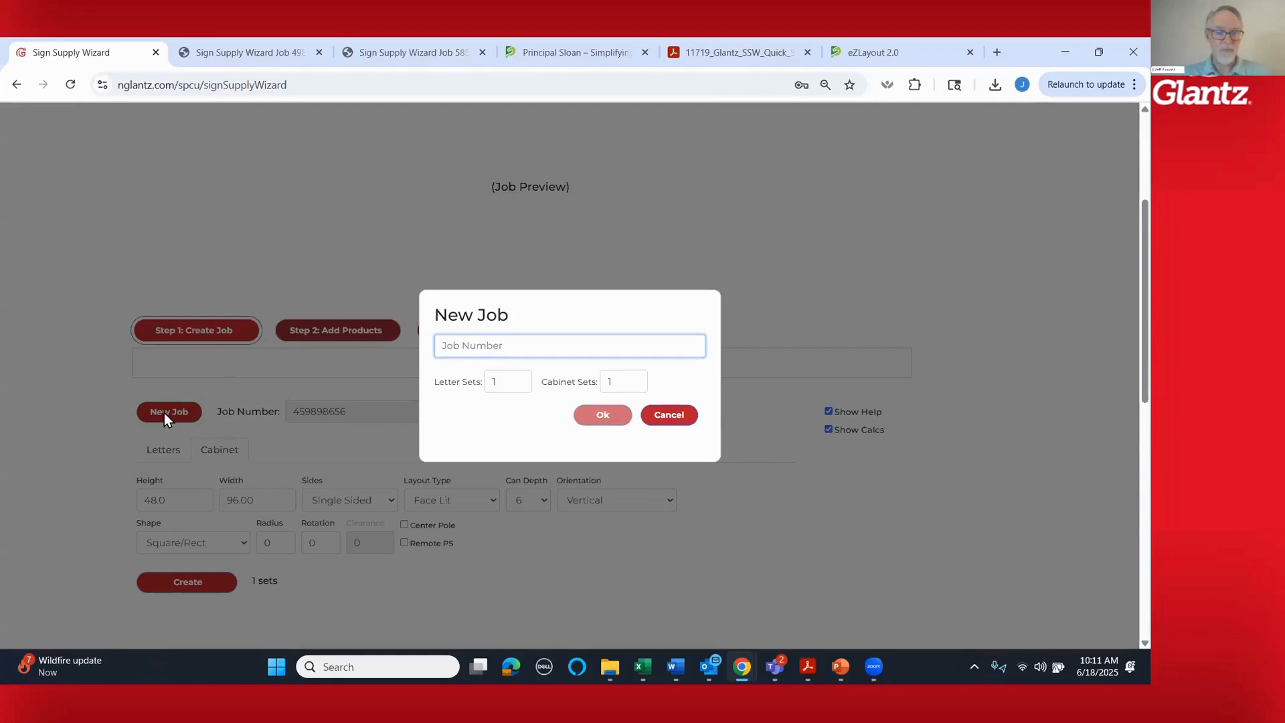
- Enter the job number and confirm the New Job with one letter set and one cabinet set
type("809349857573")
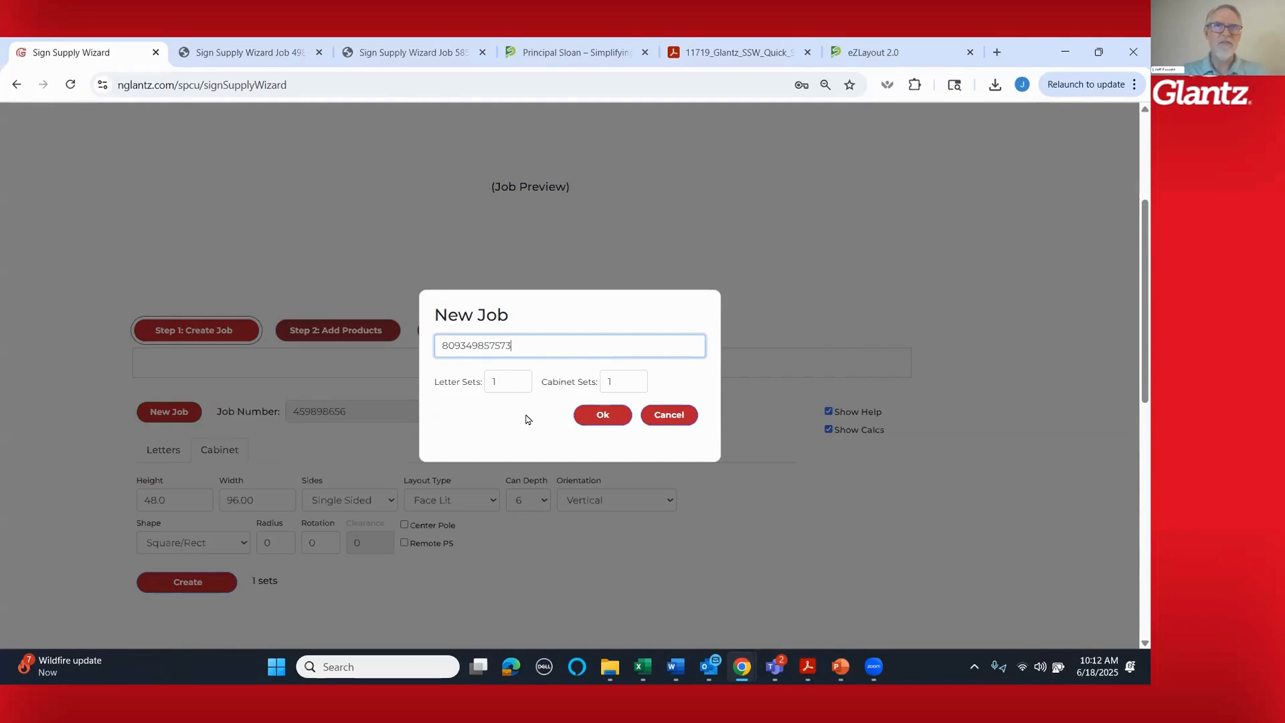
left_click(602, 415)
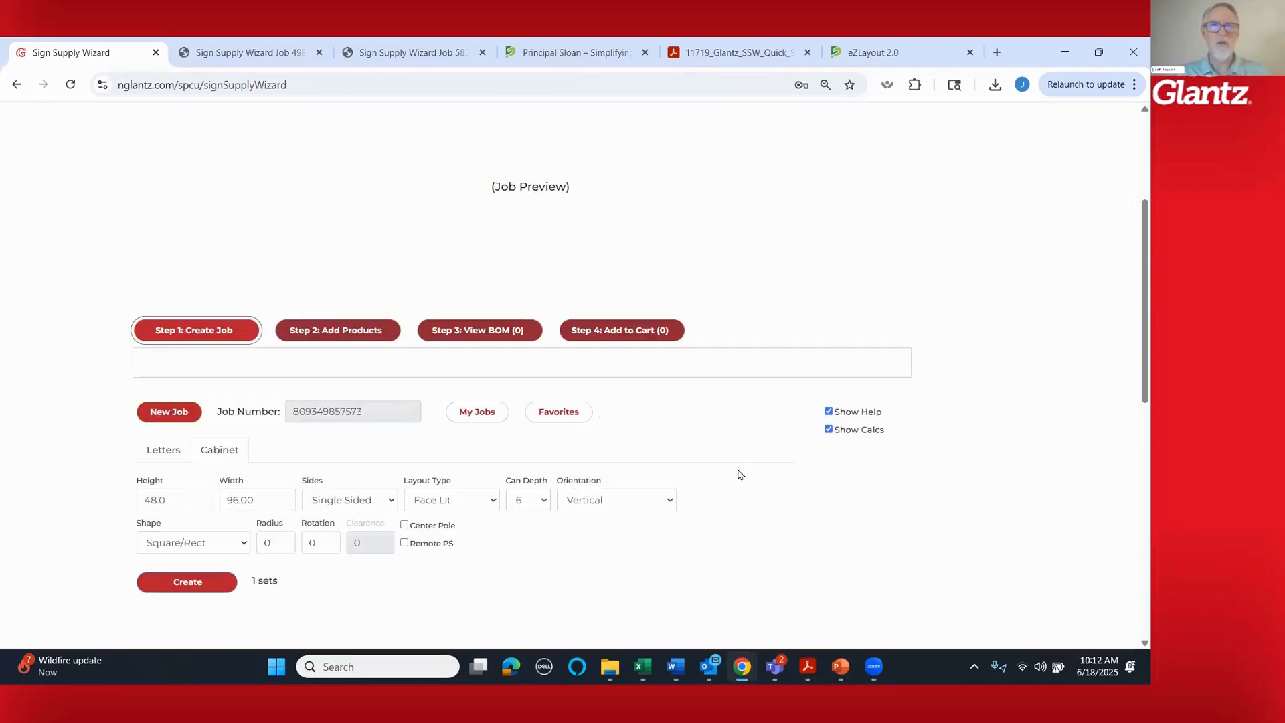
- Open the channel letter settings, briefly checking the cabinet settings
scroll(741, 526, "down", 1)
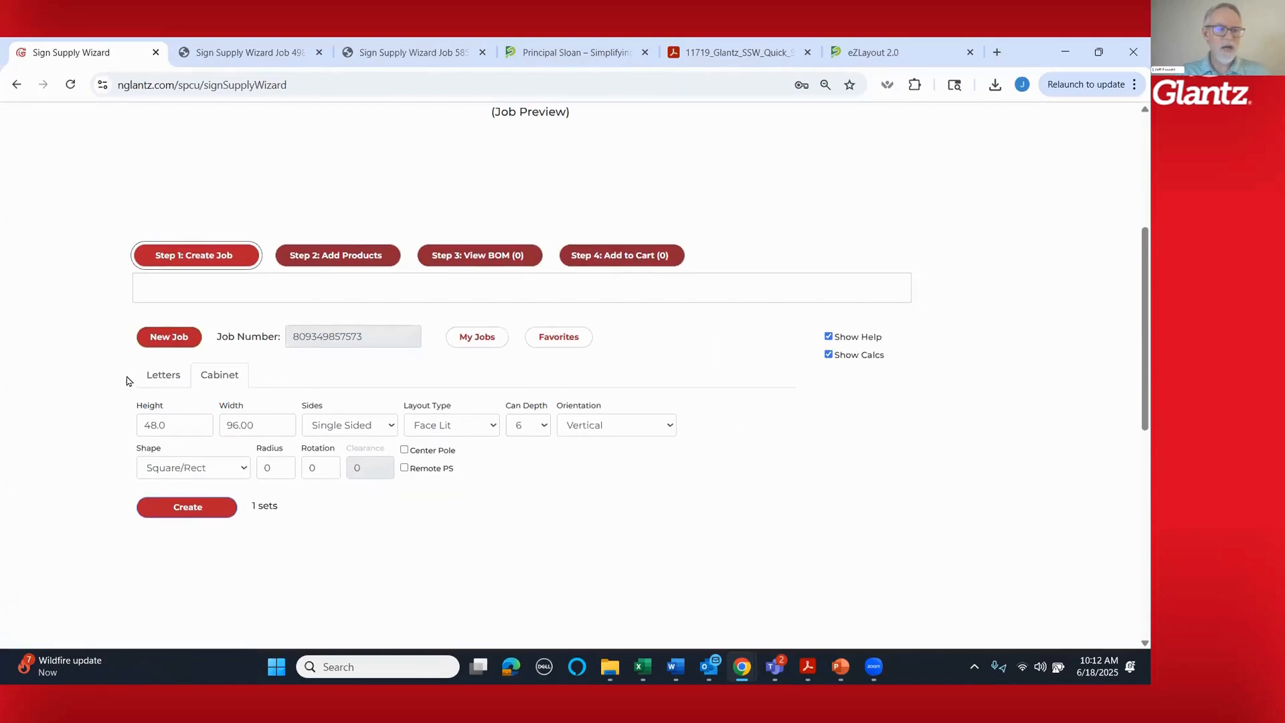
left_click(159, 376)
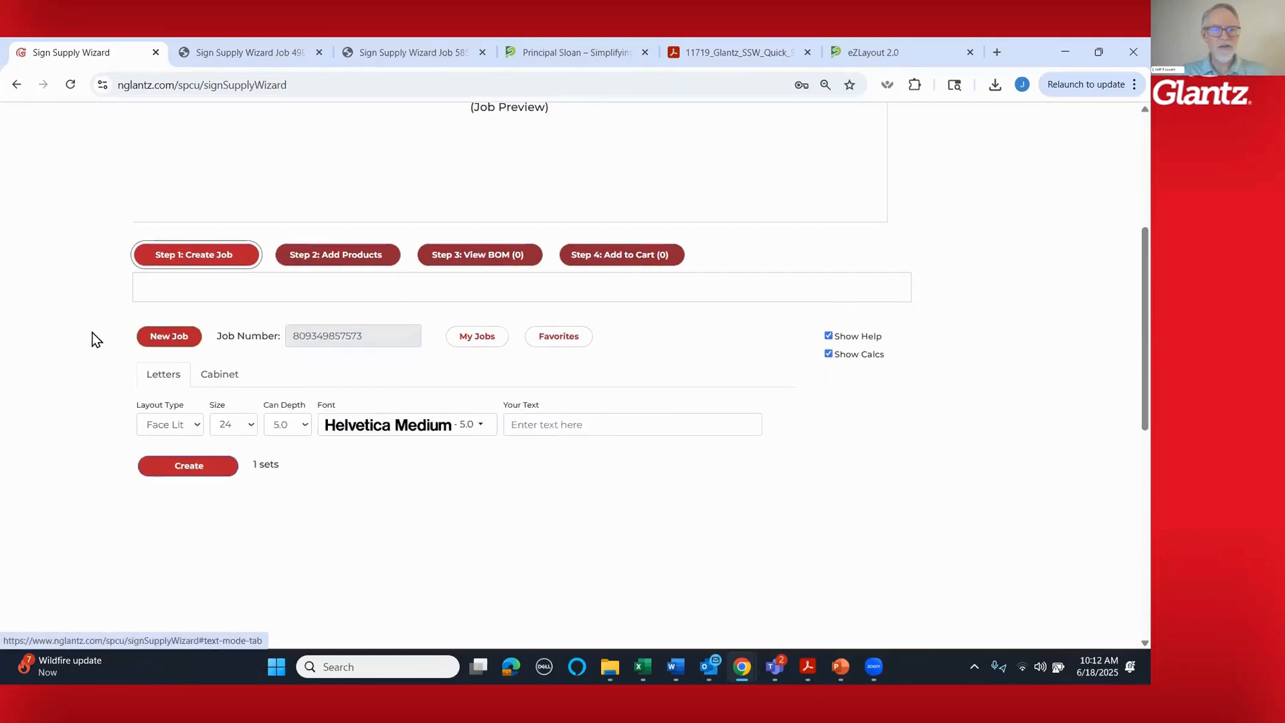
scroll(97, 339, "down", 1)
scroll(98, 339, "up", 1)
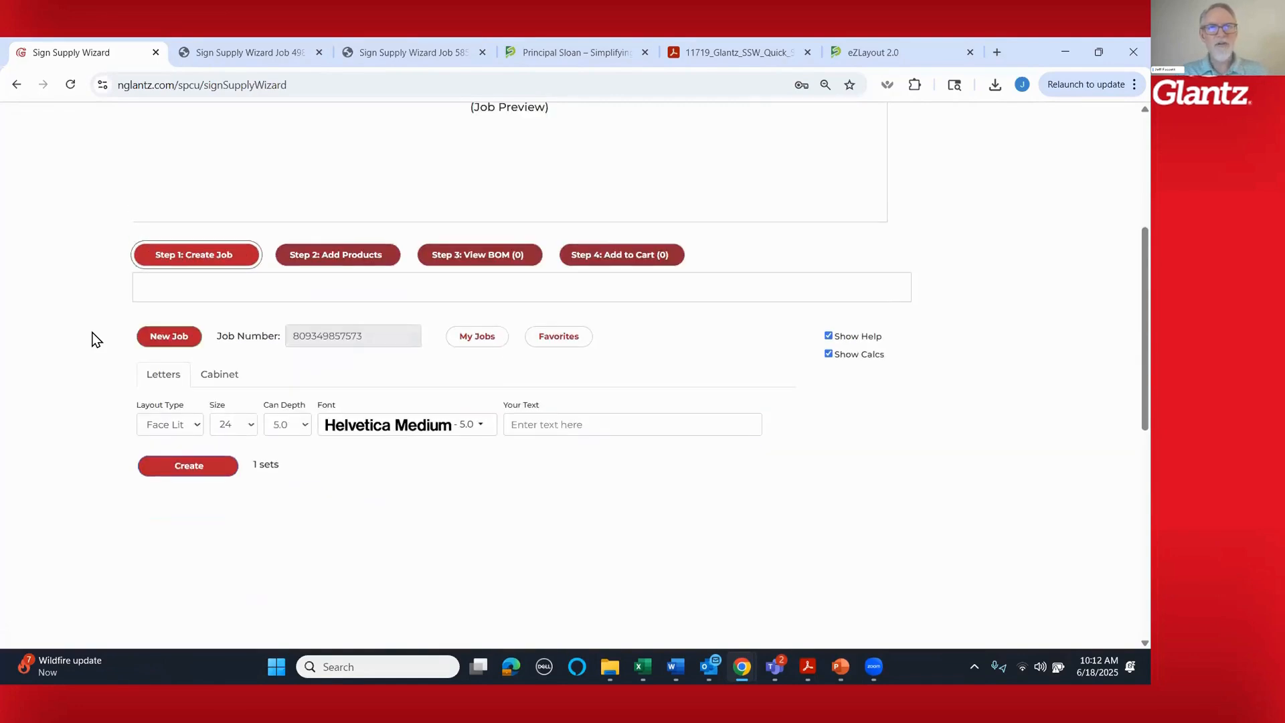
scroll(94, 340, "down", 1)
mouse_move(435, 354)
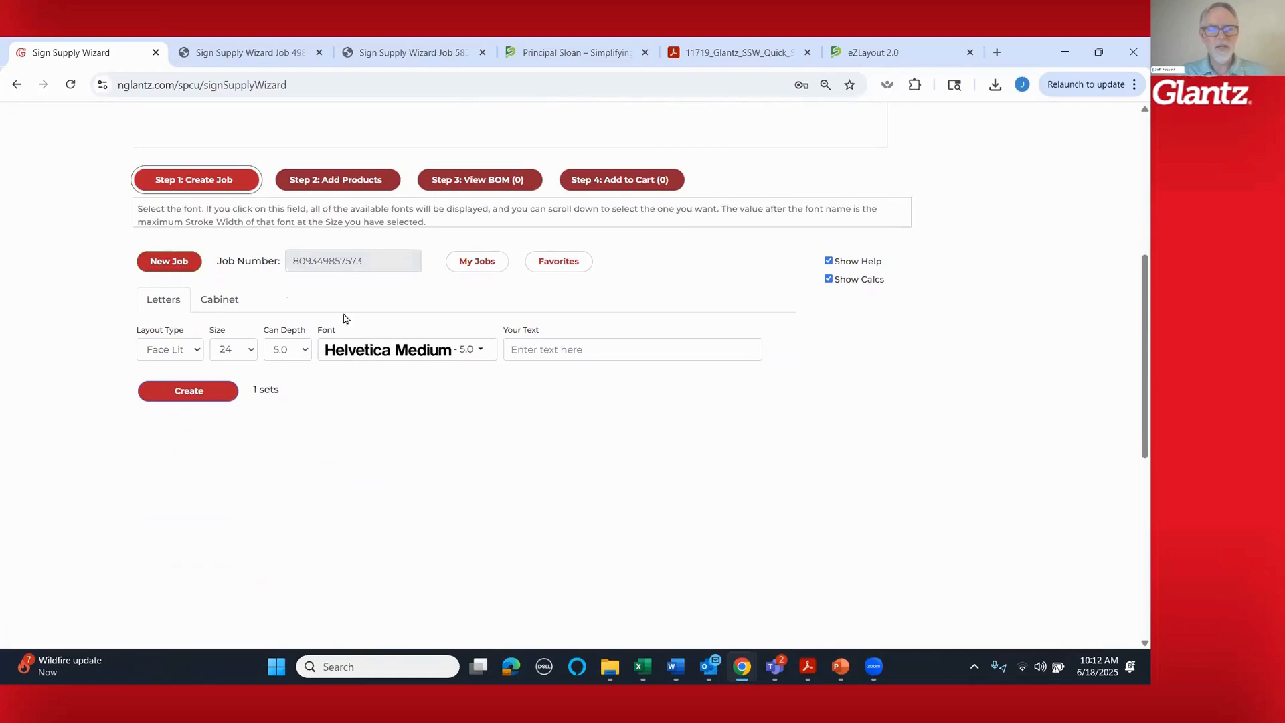
left_click(215, 300)
left_click(170, 303)
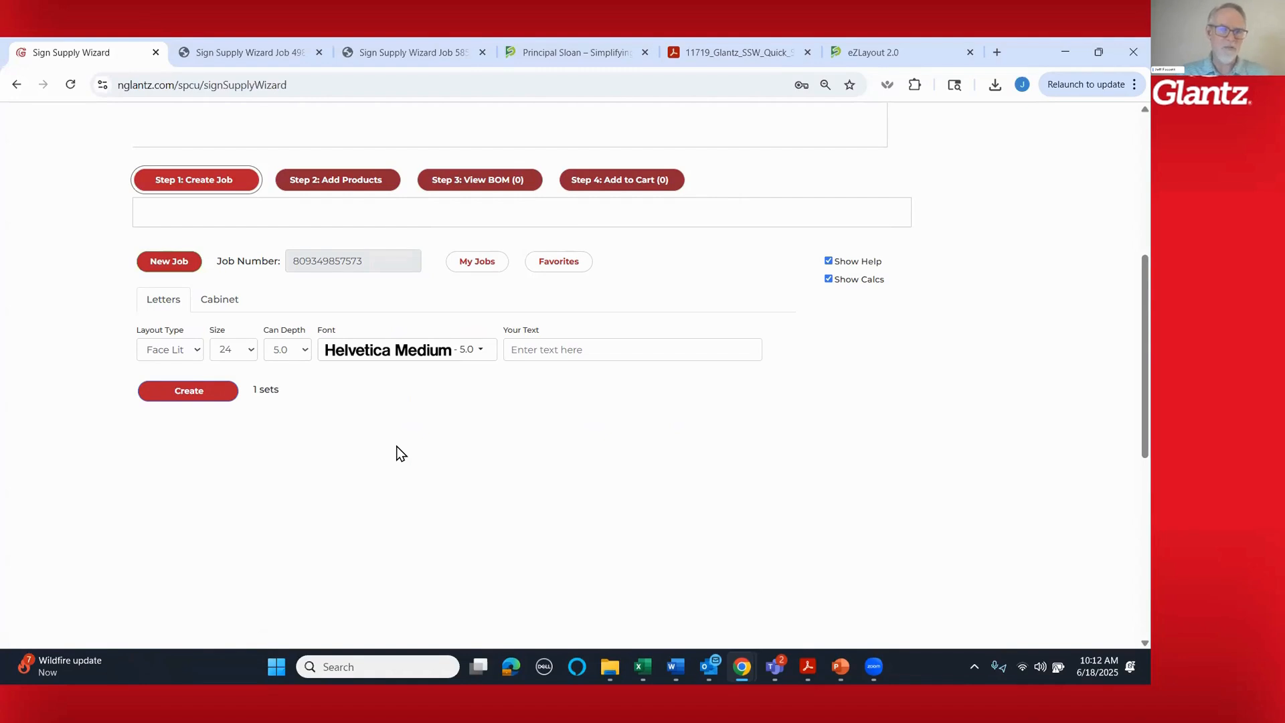
- Keep the Face Lit layout type and change the letter size from 24 to 30
left_click(186, 352)
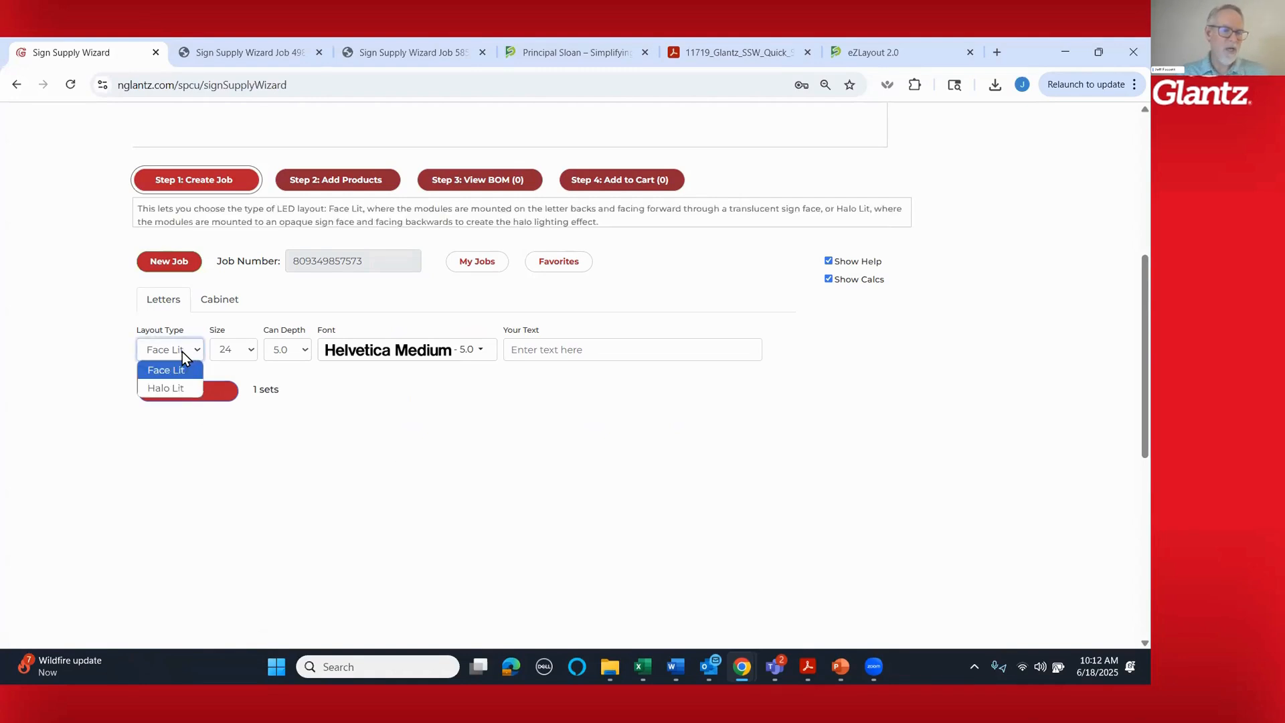
left_click(169, 351)
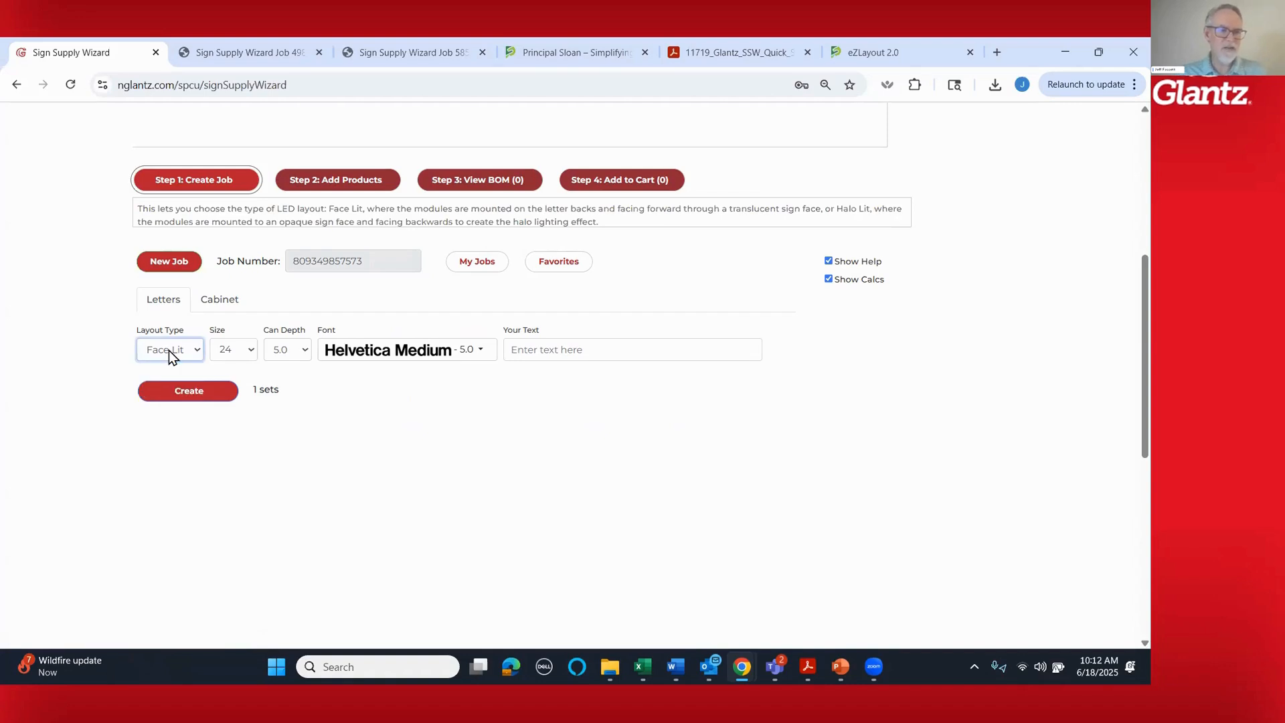
left_click(235, 354)
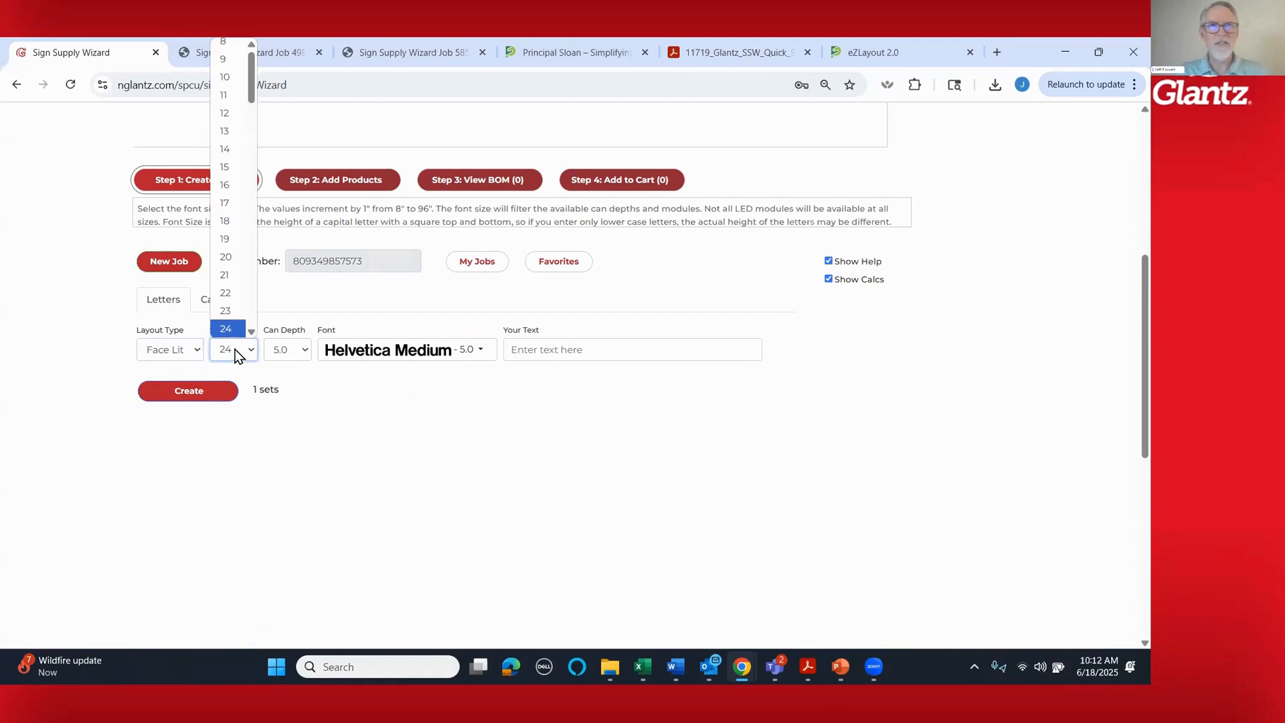
scroll(234, 295, "down", 3)
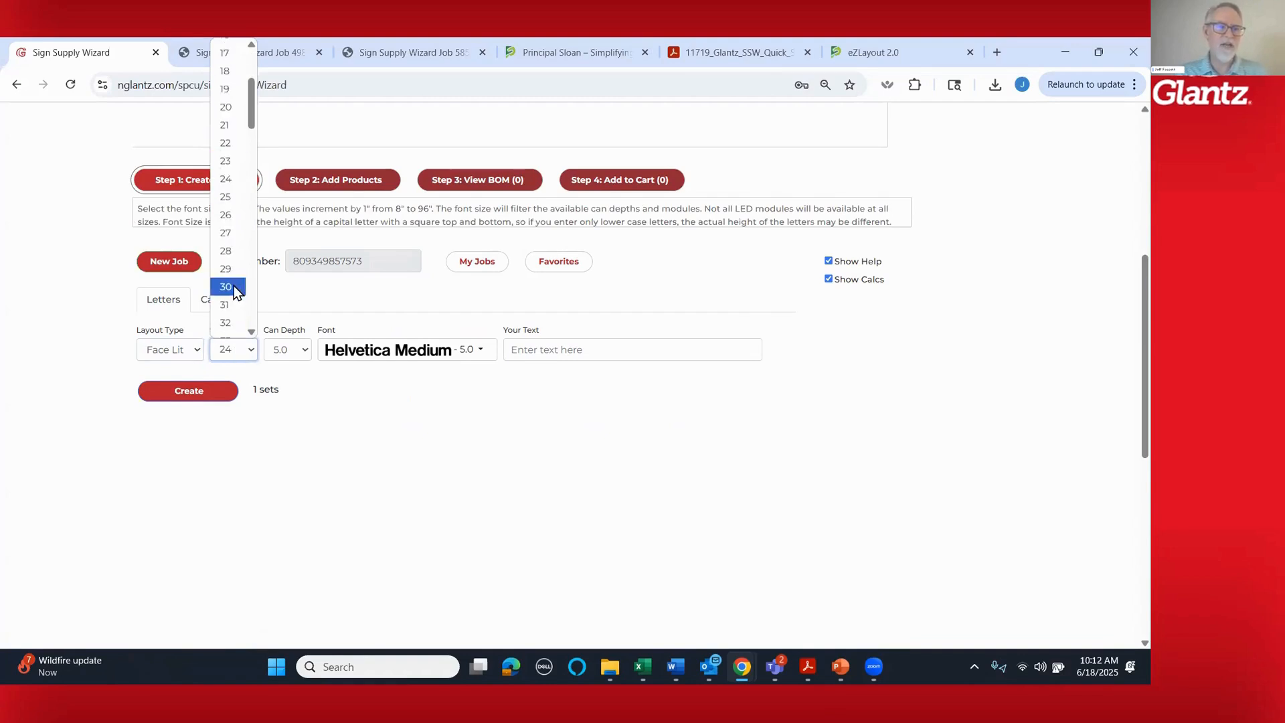
left_click(235, 286)
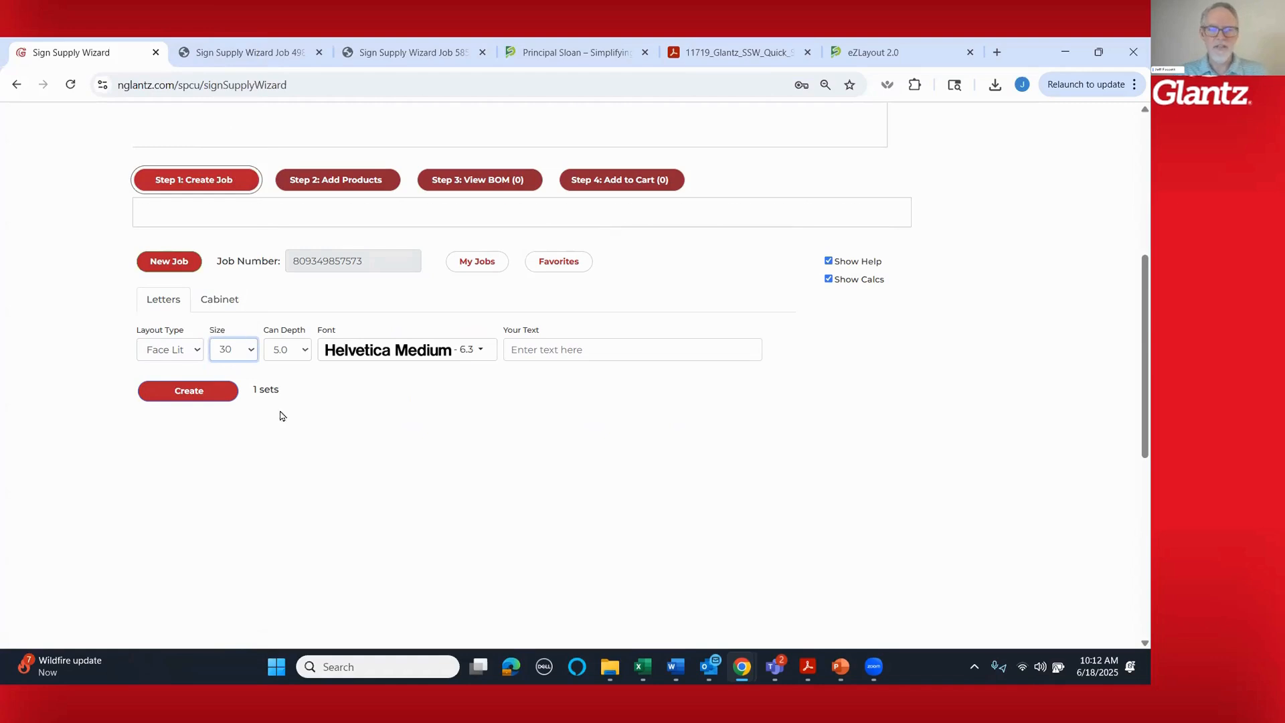
- Keep the 5.0 can depth and choose Futura Demi Bold as the font
left_click(295, 355)
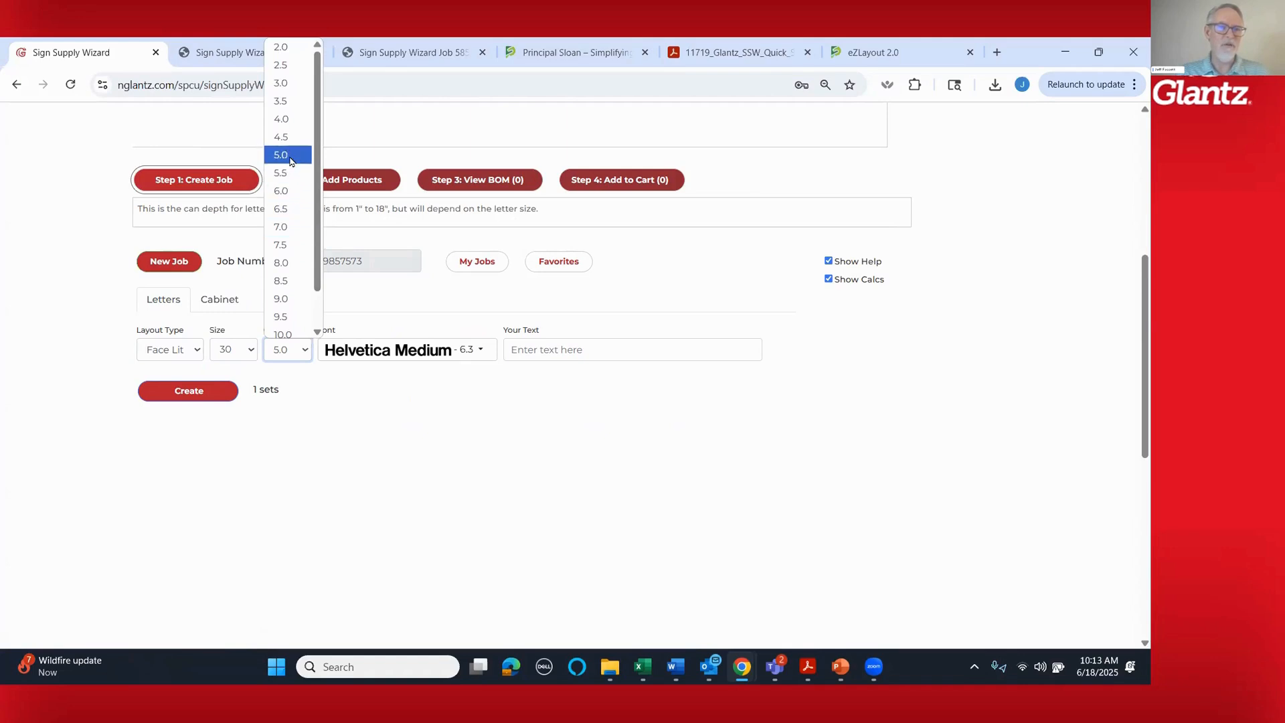
left_click(385, 426)
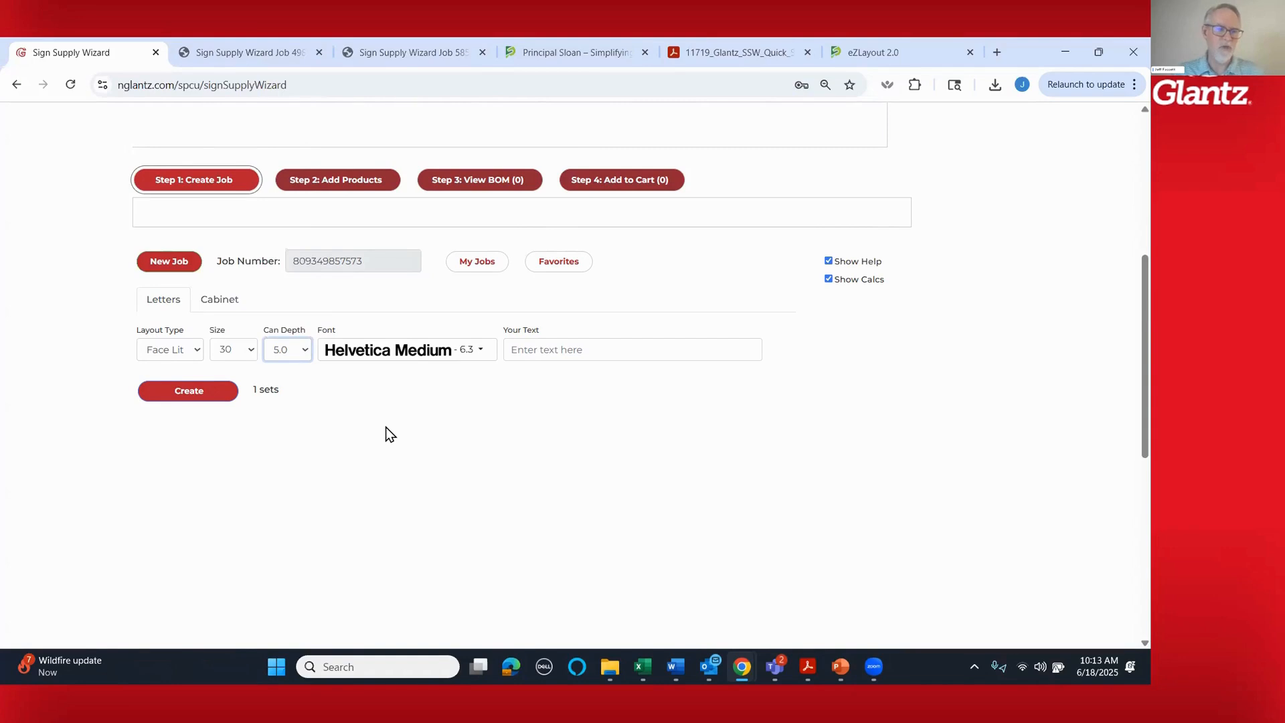
left_click(404, 353)
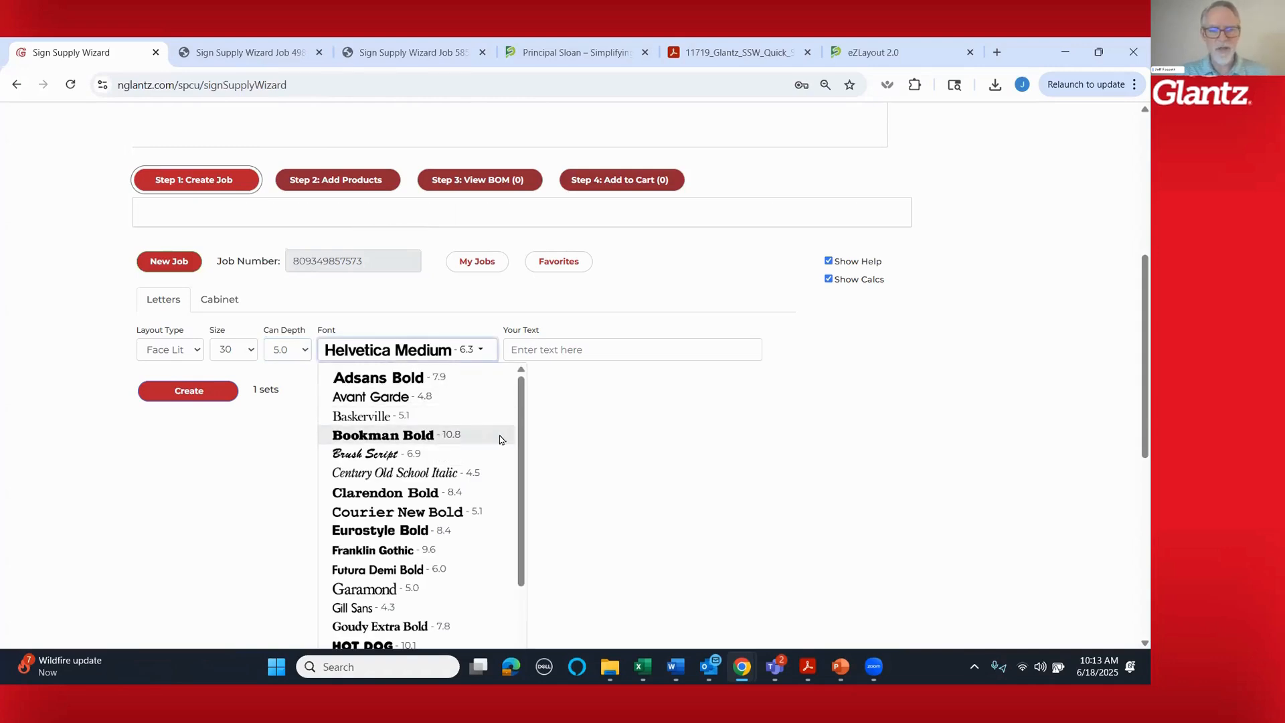
scroll(499, 435, "down", 3)
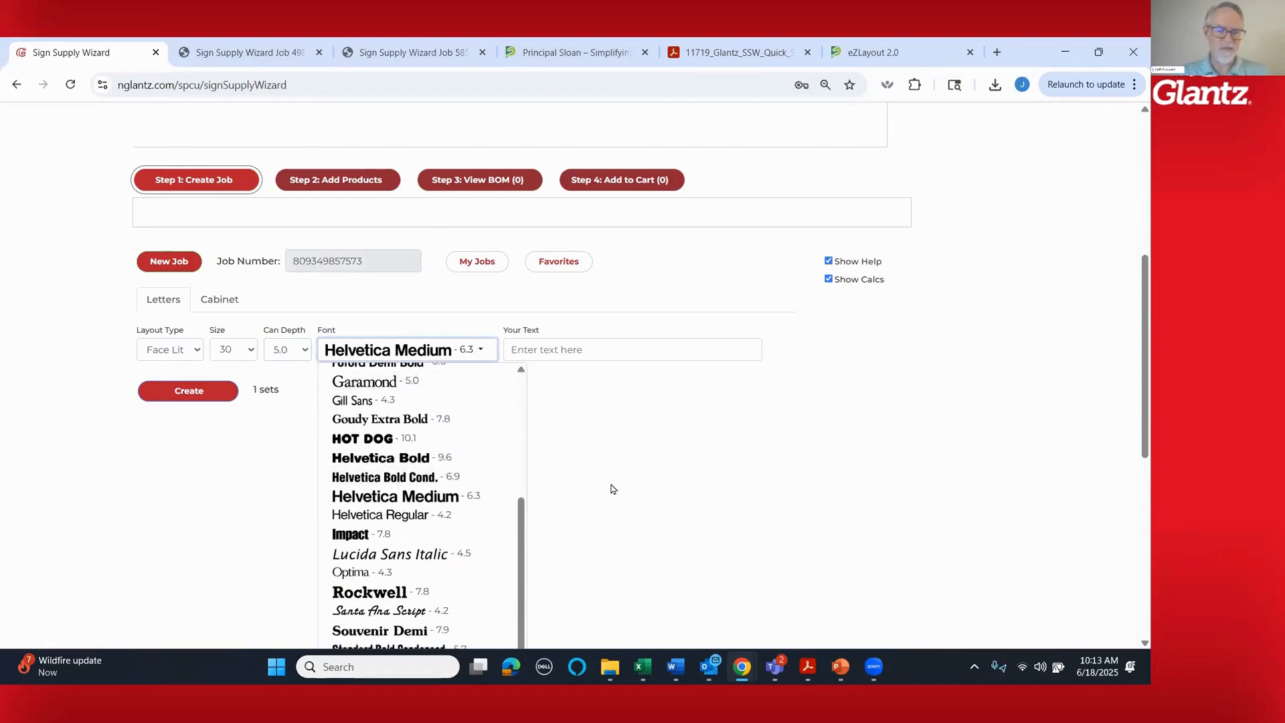
scroll(611, 487, "down", 2)
scroll(461, 445, "up", 3)
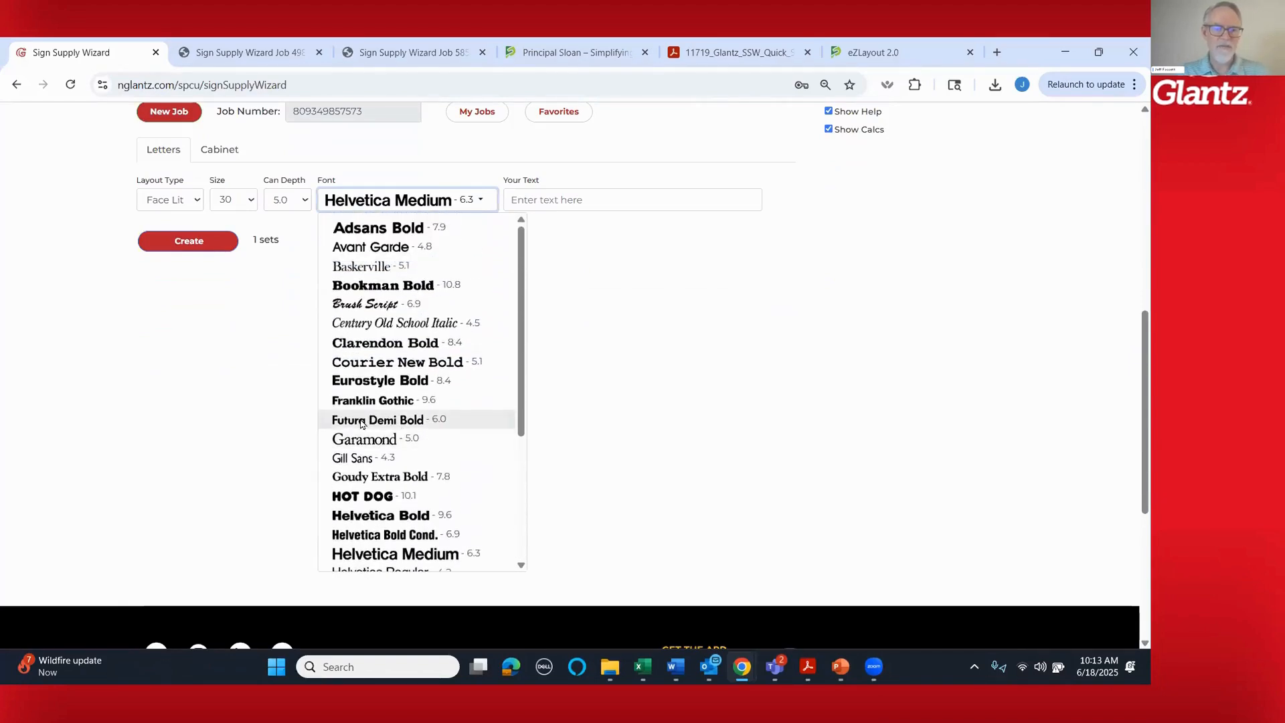
left_click(369, 424)
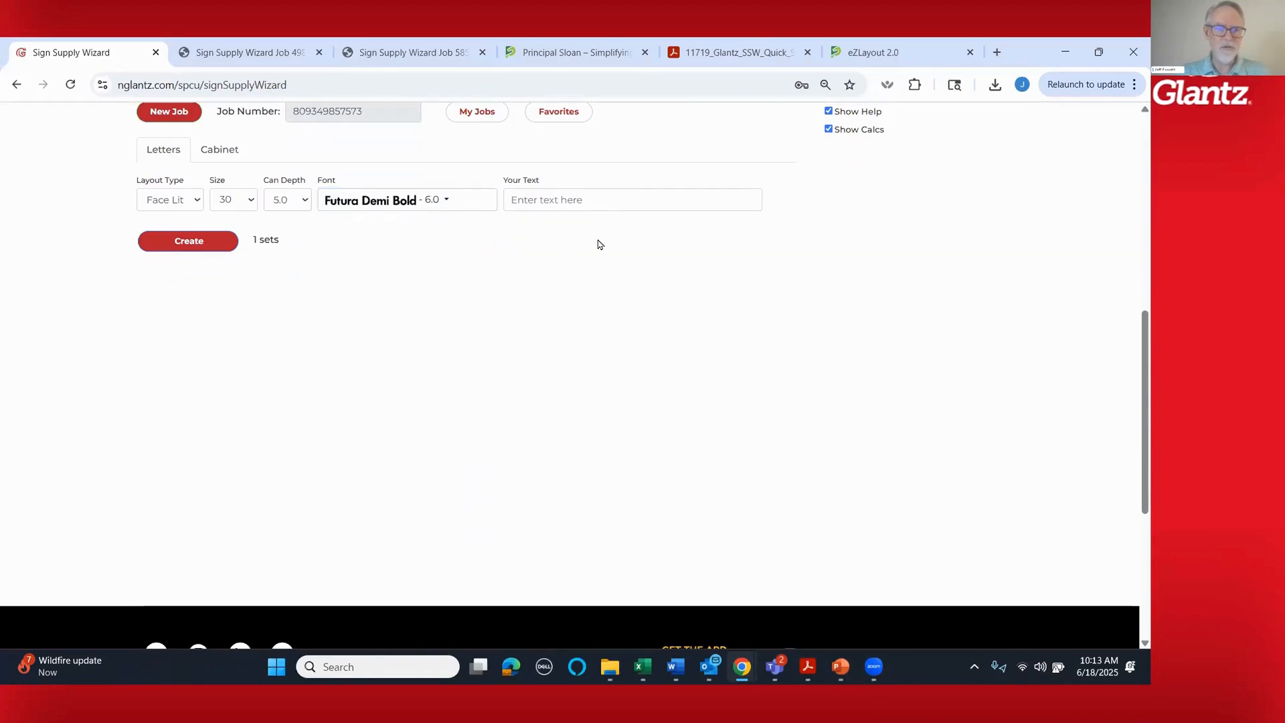
- Fill in the sign text SIGN SUPPLY WIZARD from the previously used texts
left_click(608, 196)
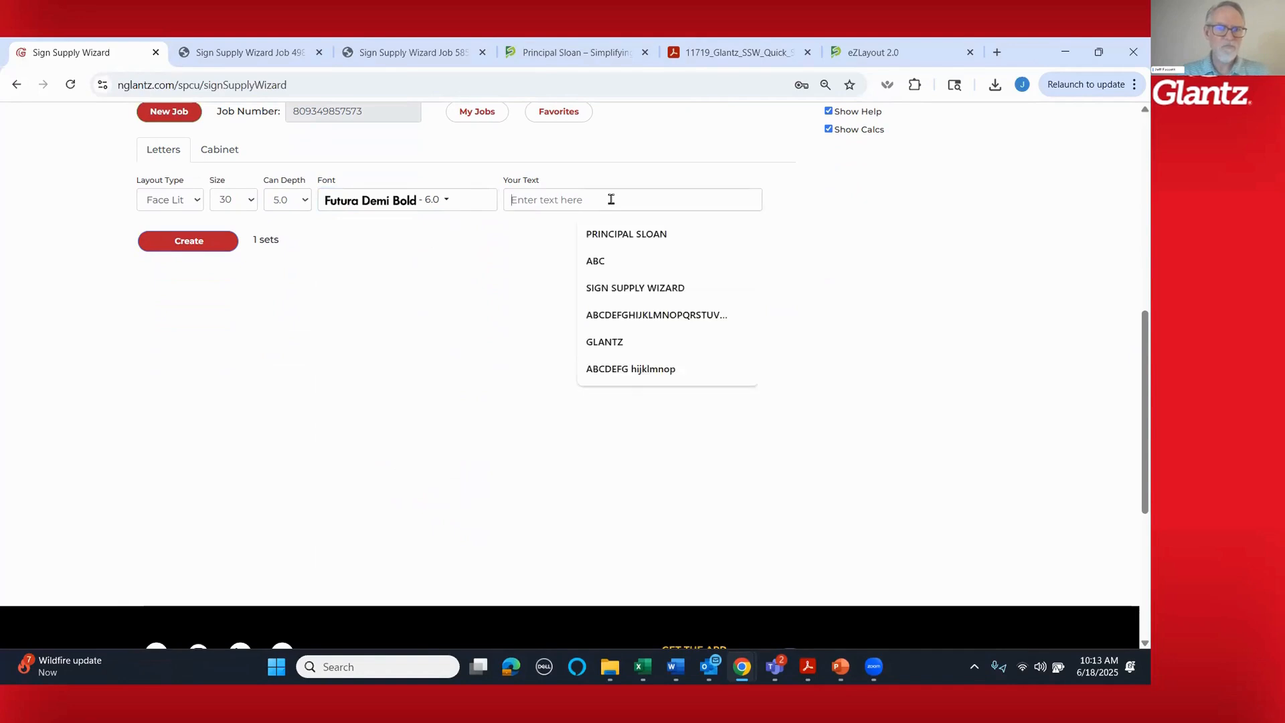
left_click(633, 288)
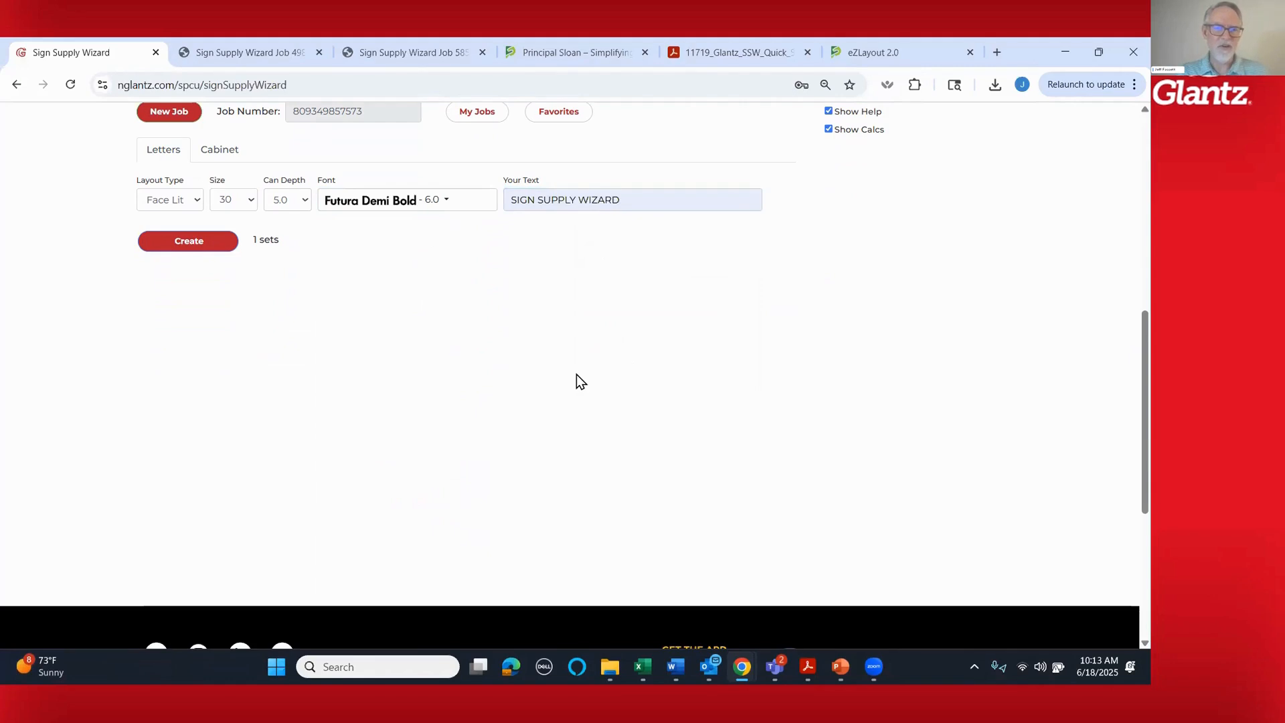
scroll(577, 379, "up", 2)
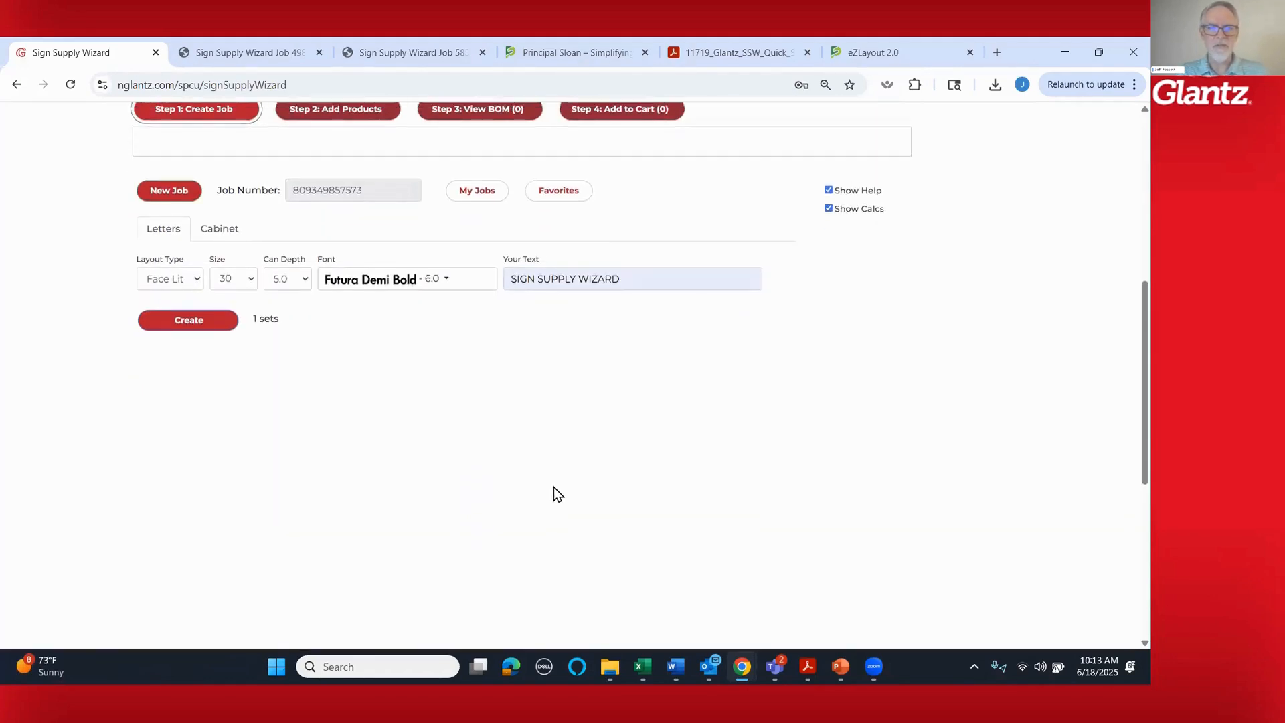
- Create the SIGN SUPPLY WIZARD letter job and review its 31.5 x 408.3 in preview
scroll(554, 488, "up", 2)
scroll(392, 524, "down", 1)
scroll(360, 535, "up", 1)
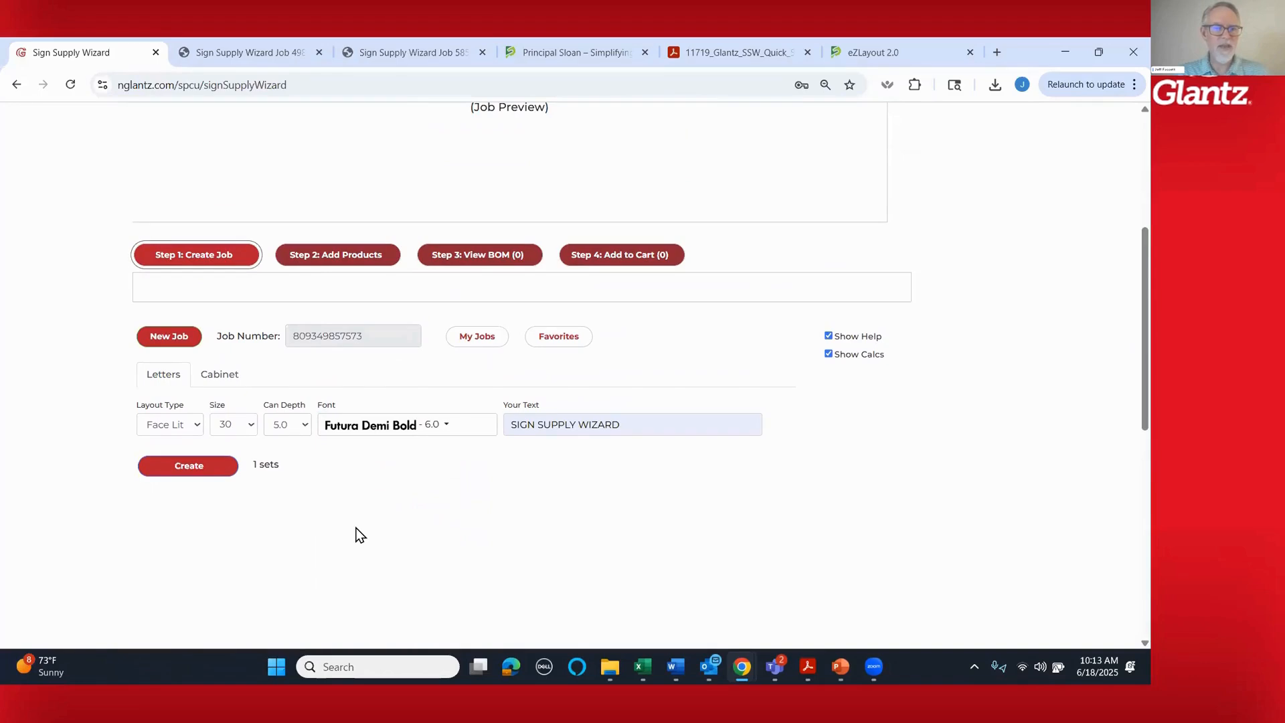
left_click(188, 465)
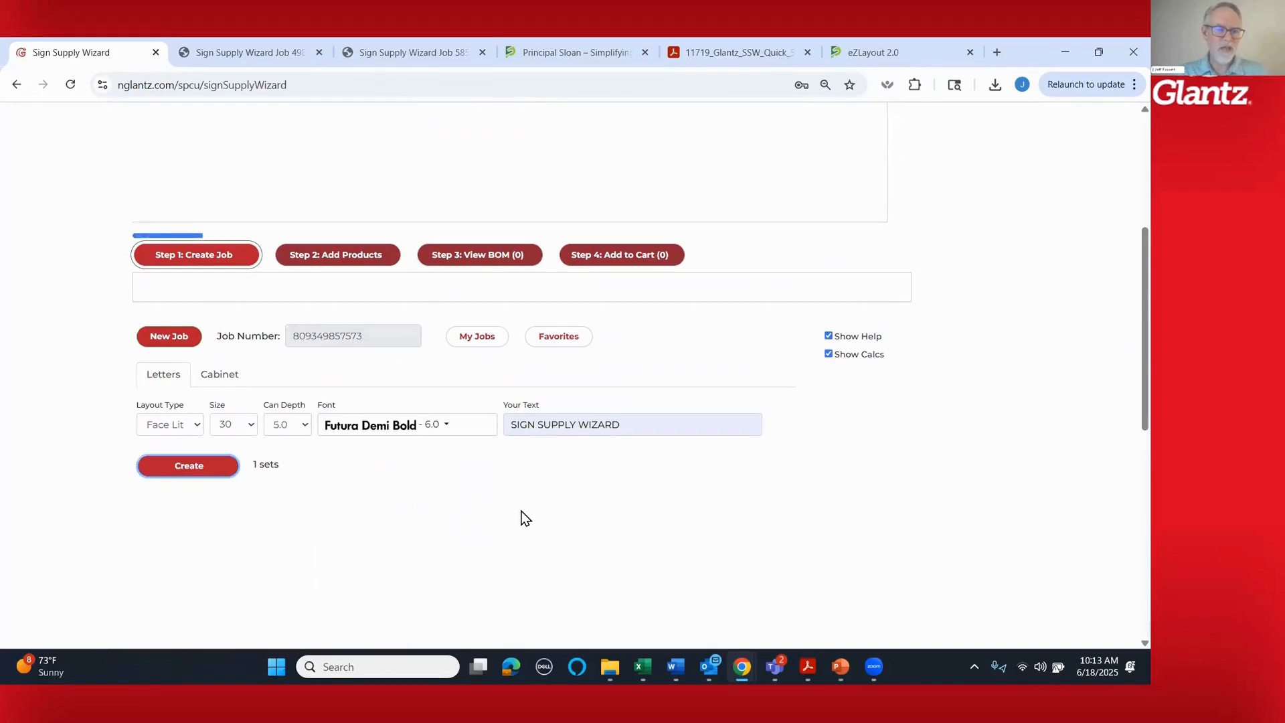
scroll(726, 500, "up", 2)
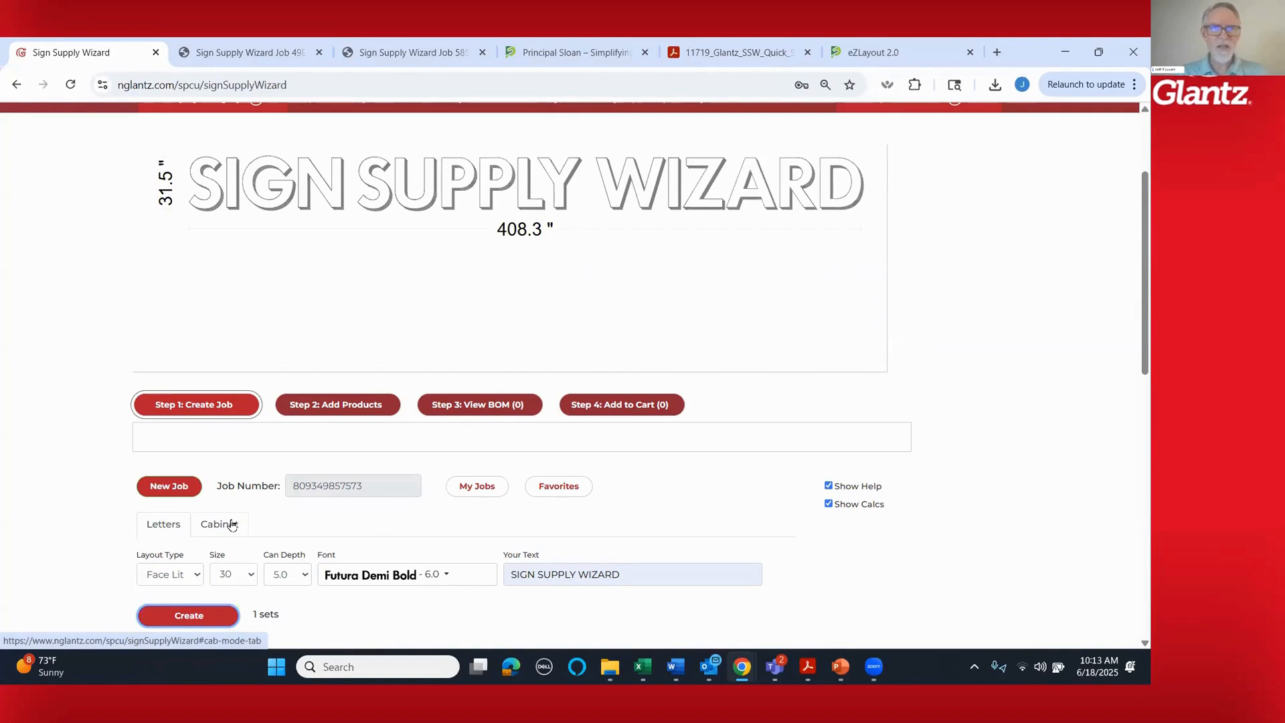
mouse_move(362, 414)
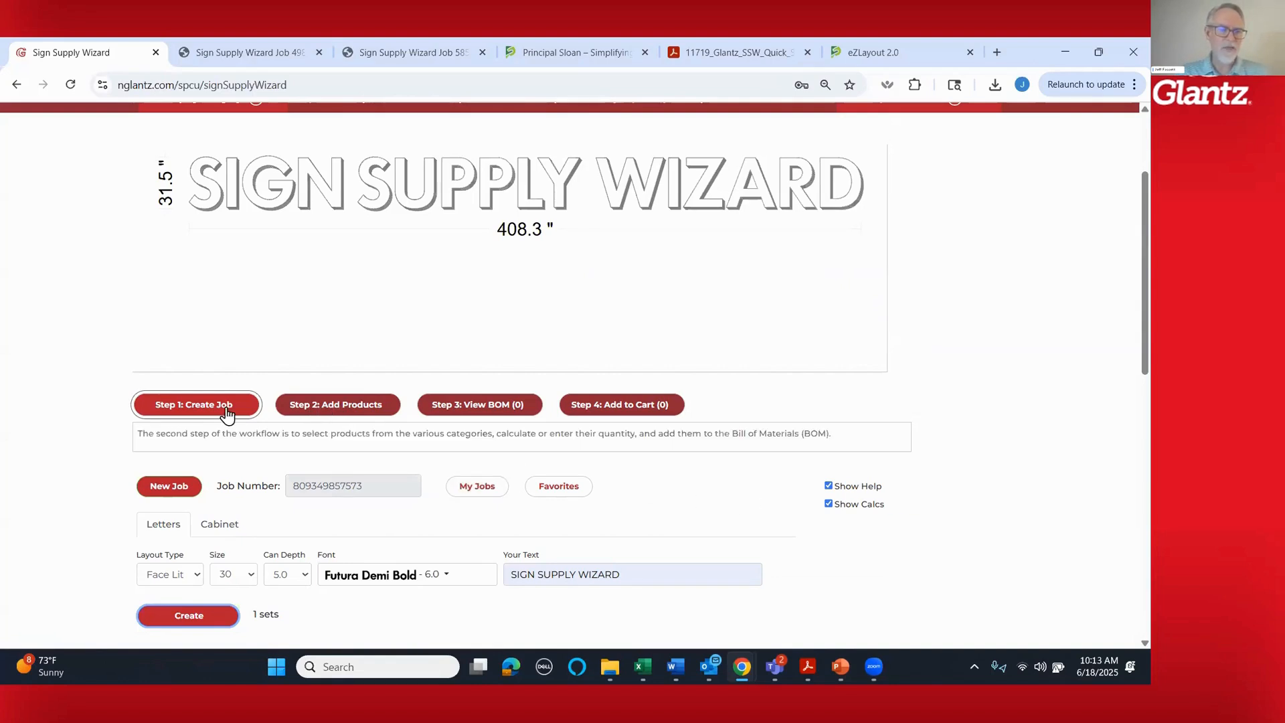
mouse_move(174, 489)
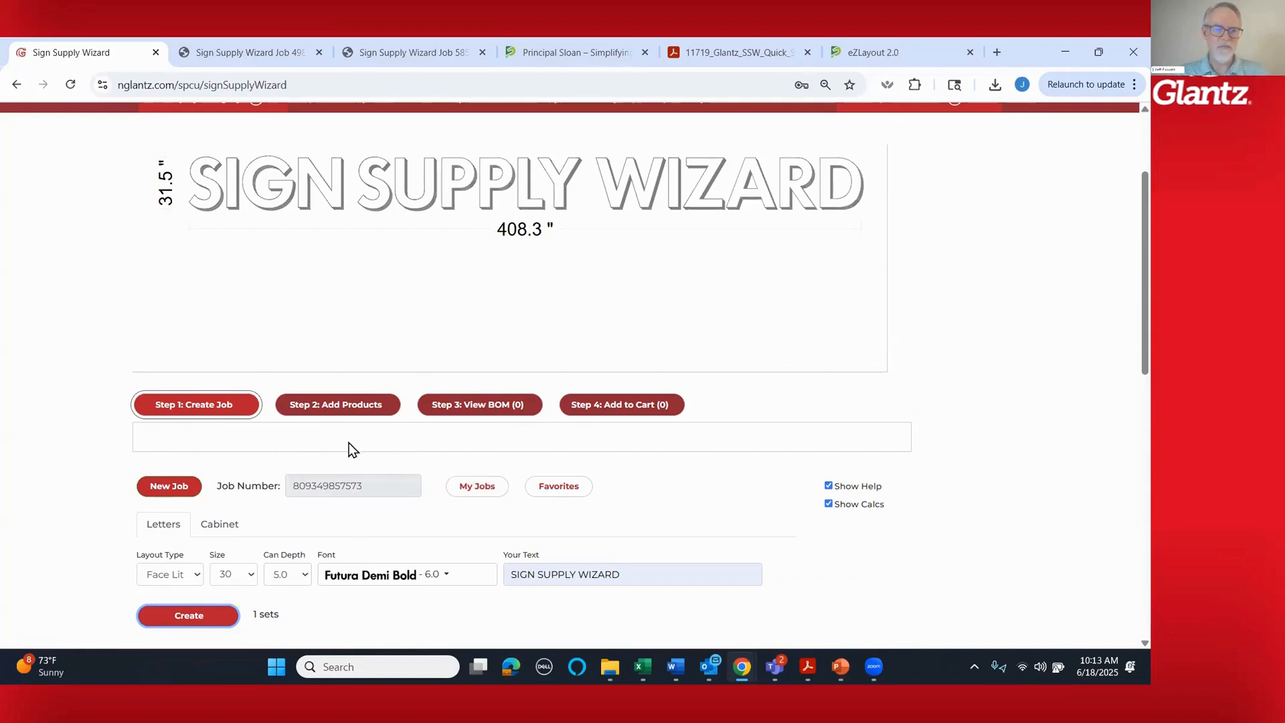
- Proceed to Step 2: Add Products and browse the listed Acrylic sheet products
left_click(341, 408)
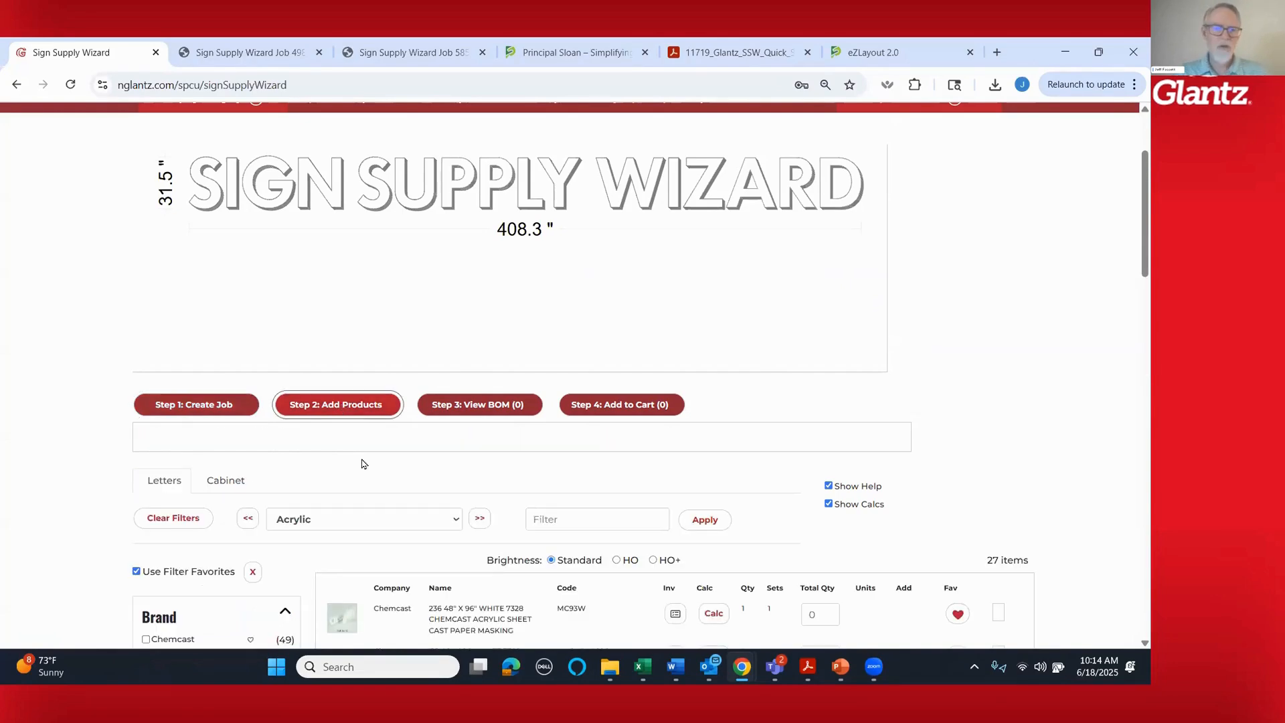
scroll(366, 469, "down", 3)
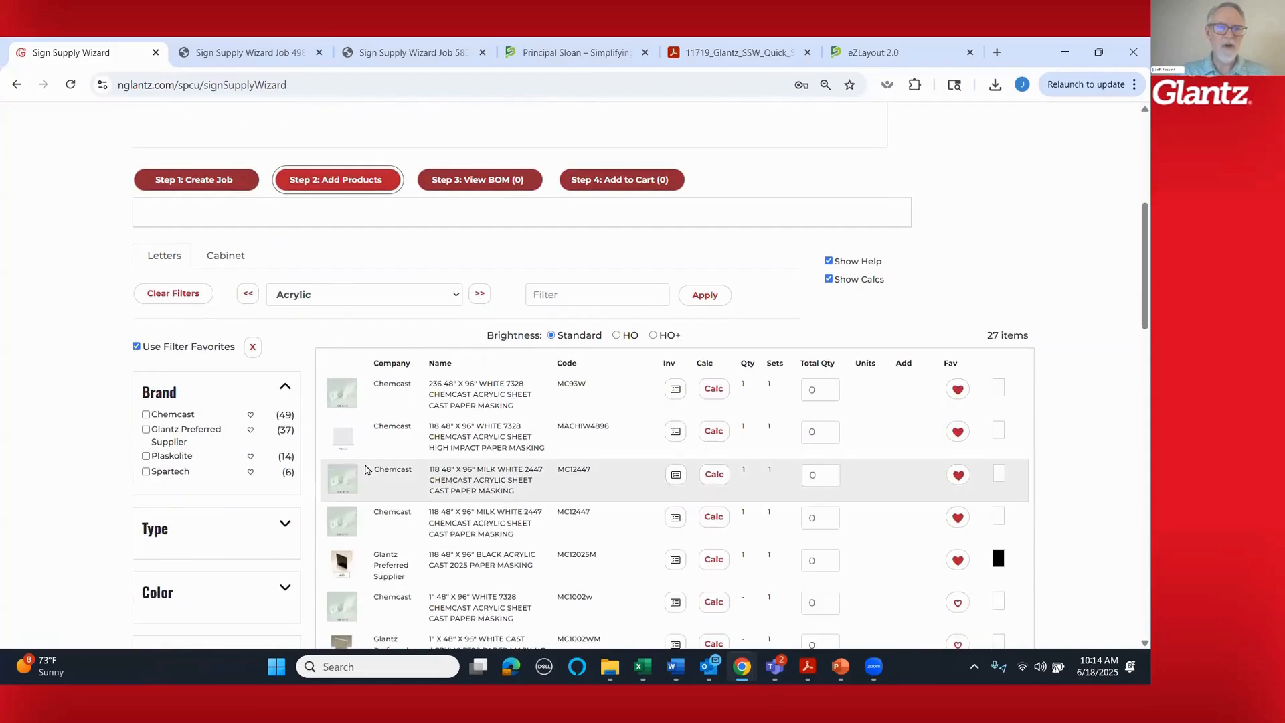
scroll(1135, 284, "down", 1)
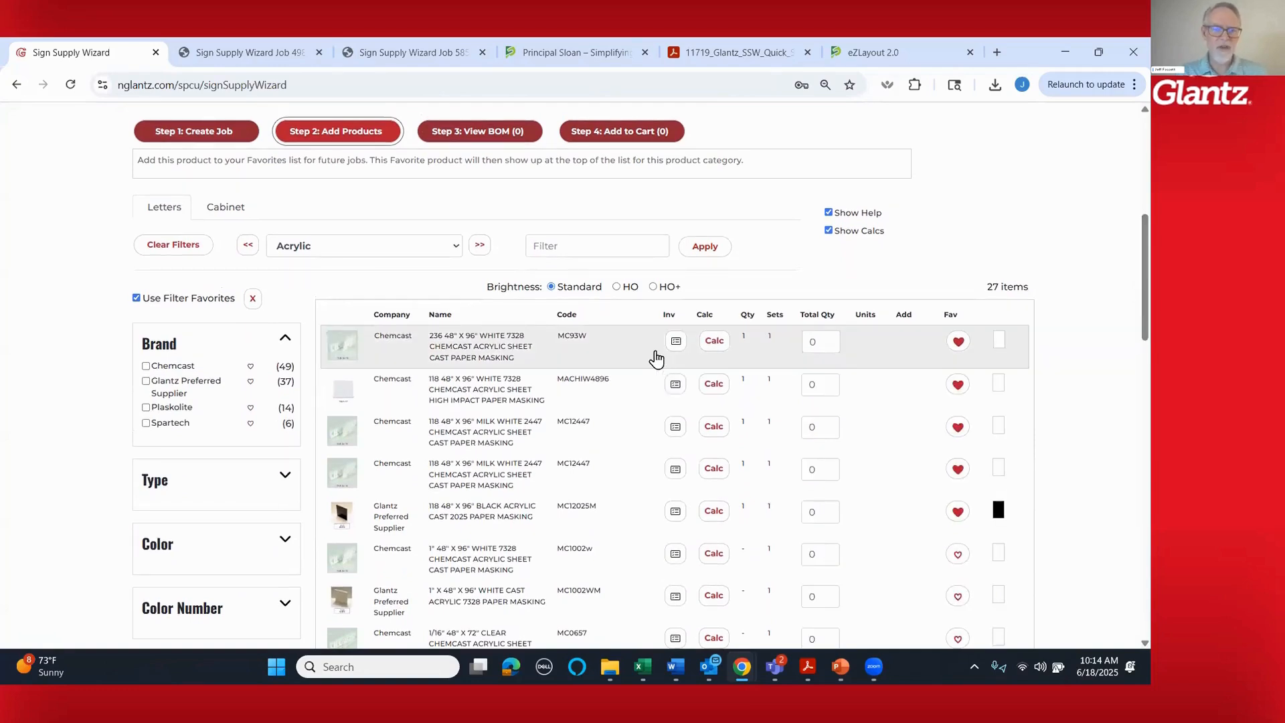
scroll(114, 371, "down", 1)
scroll(103, 356, "up", 1)
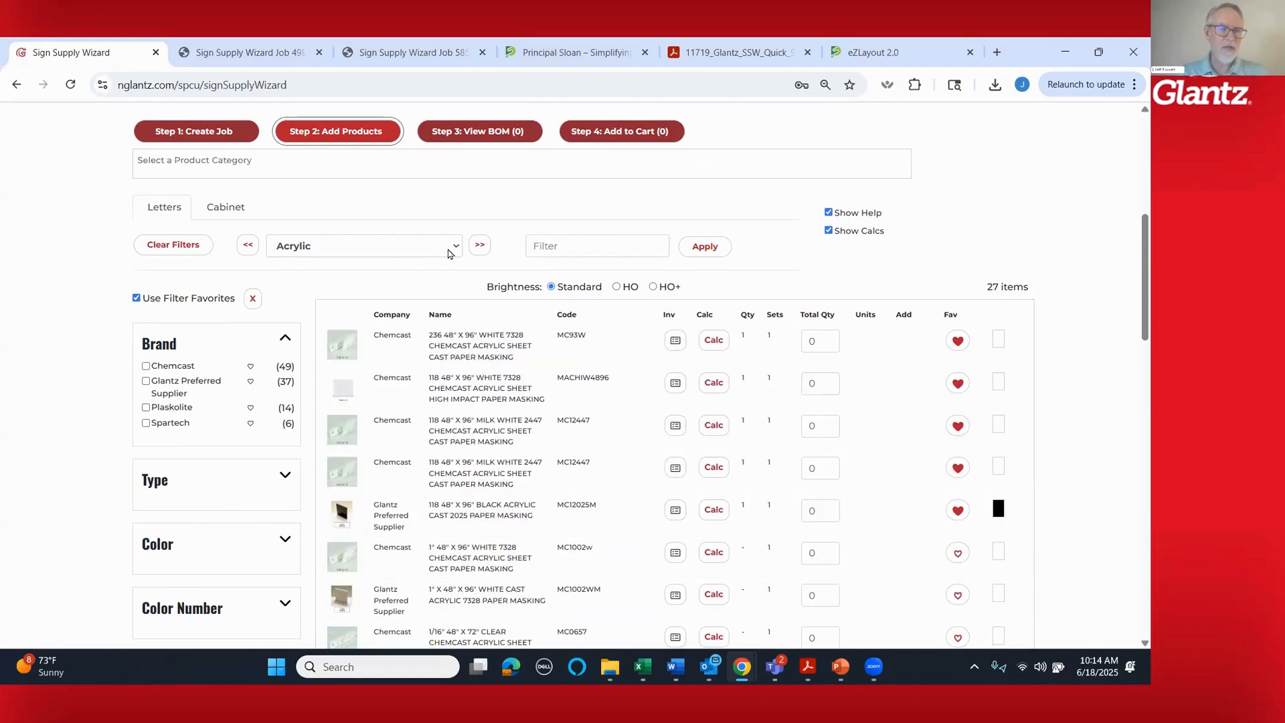
left_click(456, 248)
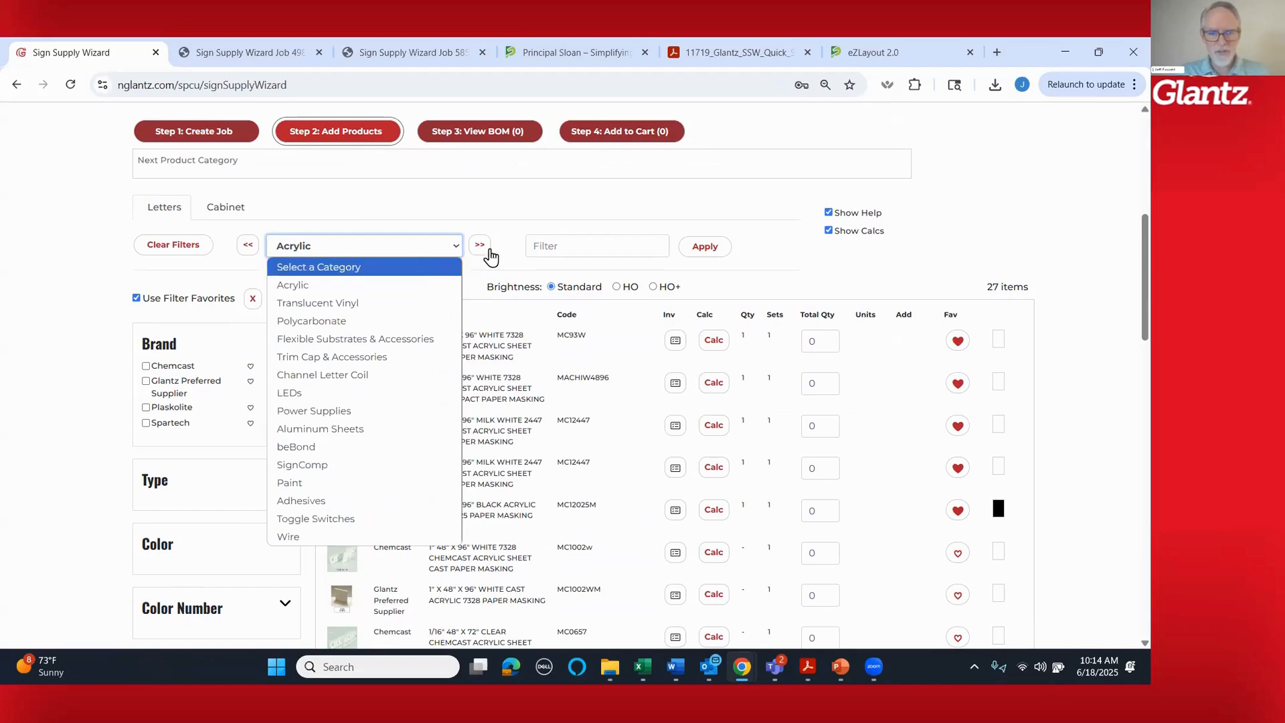
- Keep Acrylic as the product category and look through its 27 sheet items
left_click(498, 249)
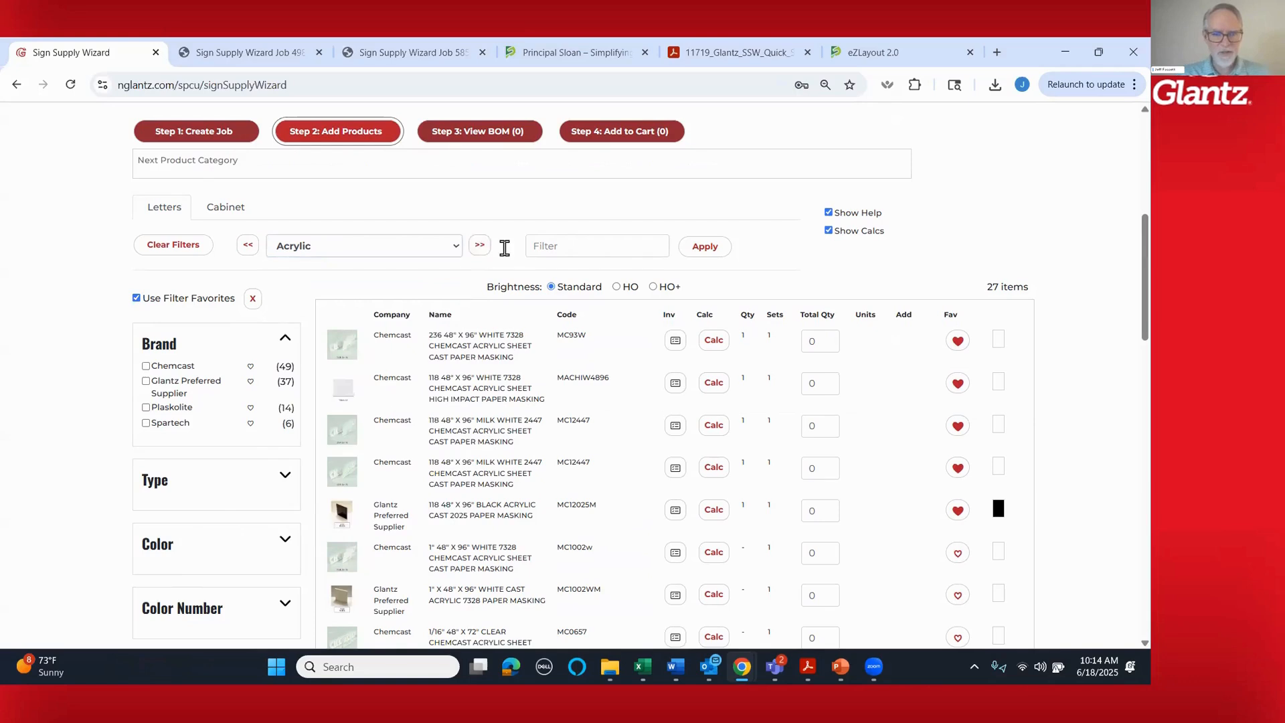
left_click(358, 249)
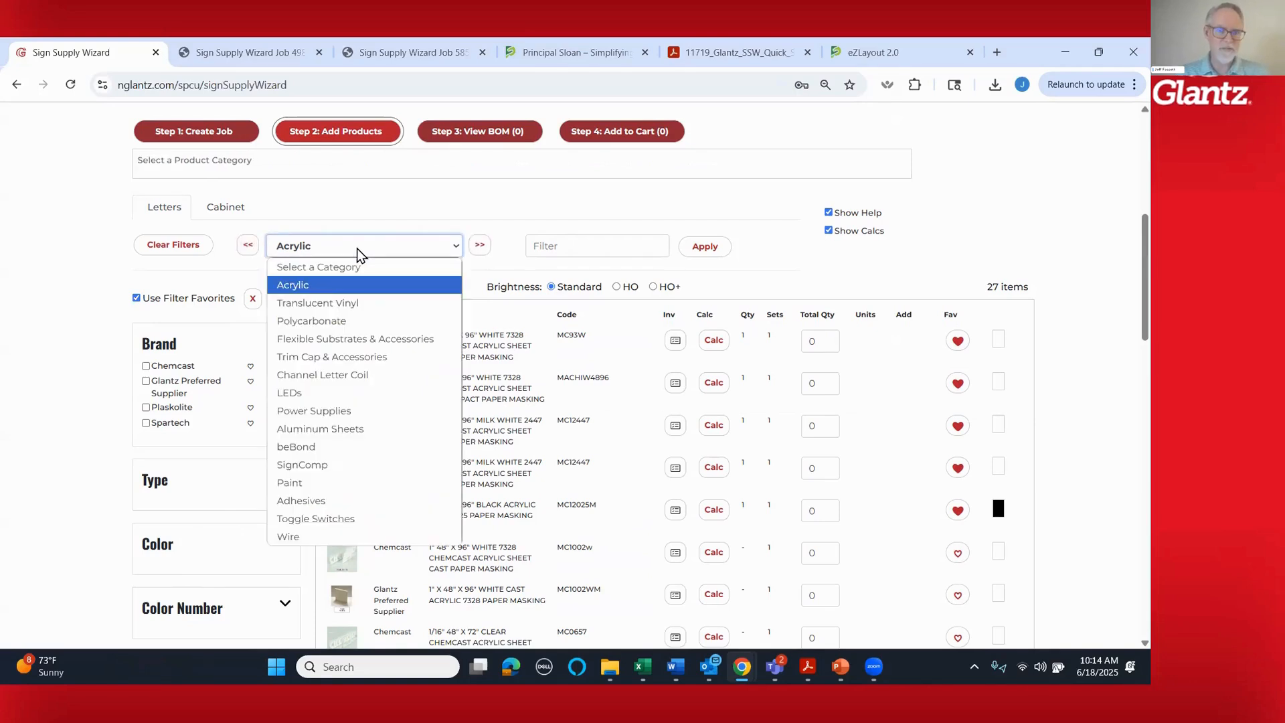
left_click(359, 255)
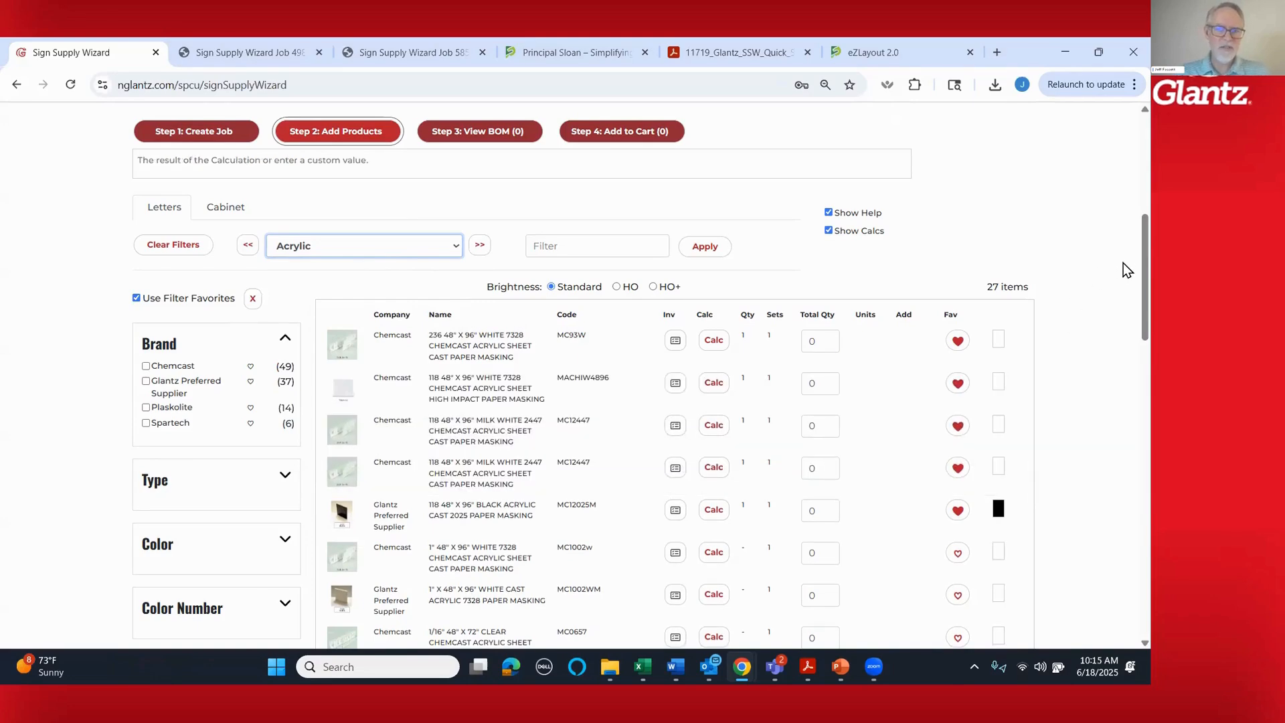
scroll(1124, 263, "down", 7)
scroll(1122, 415, "down", 9)
scroll(1118, 502, "up", 1)
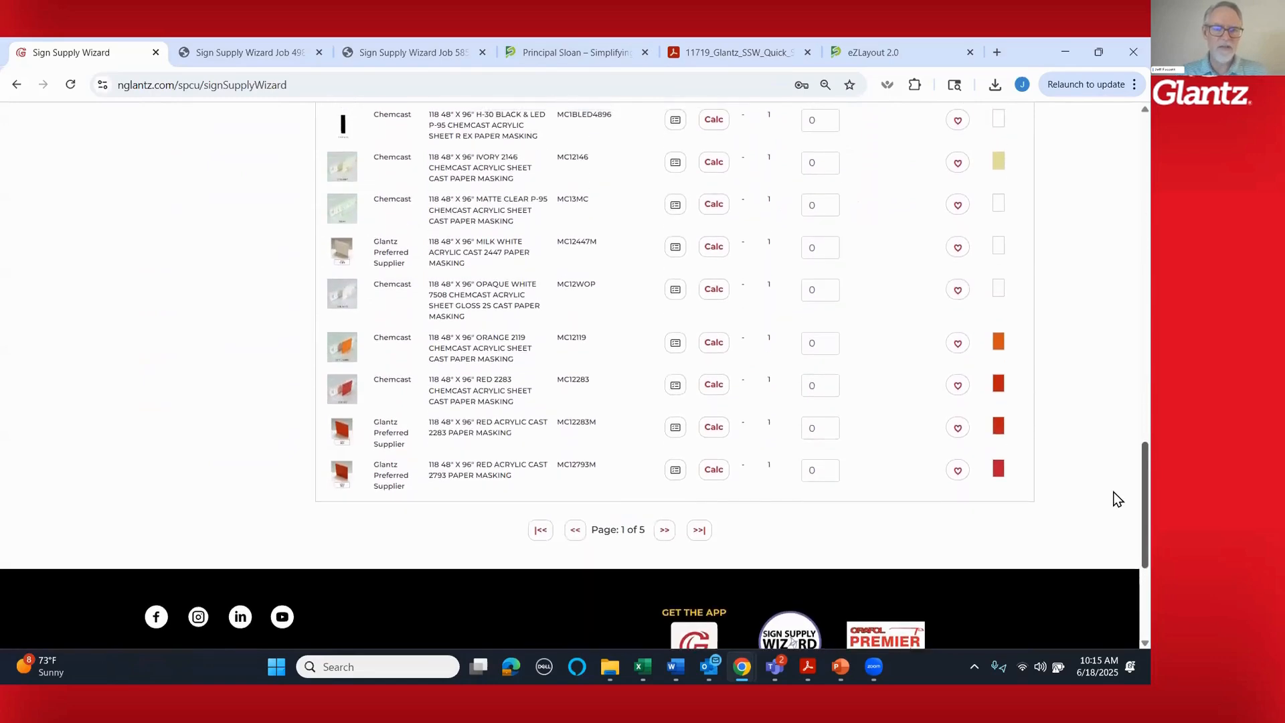
scroll(1115, 479, "up", 4)
scroll(1110, 482, "down", 4)
scroll(1105, 315, "up", 15)
scroll(1108, 208, "up", 2)
scroll(1110, 244, "down", 4)
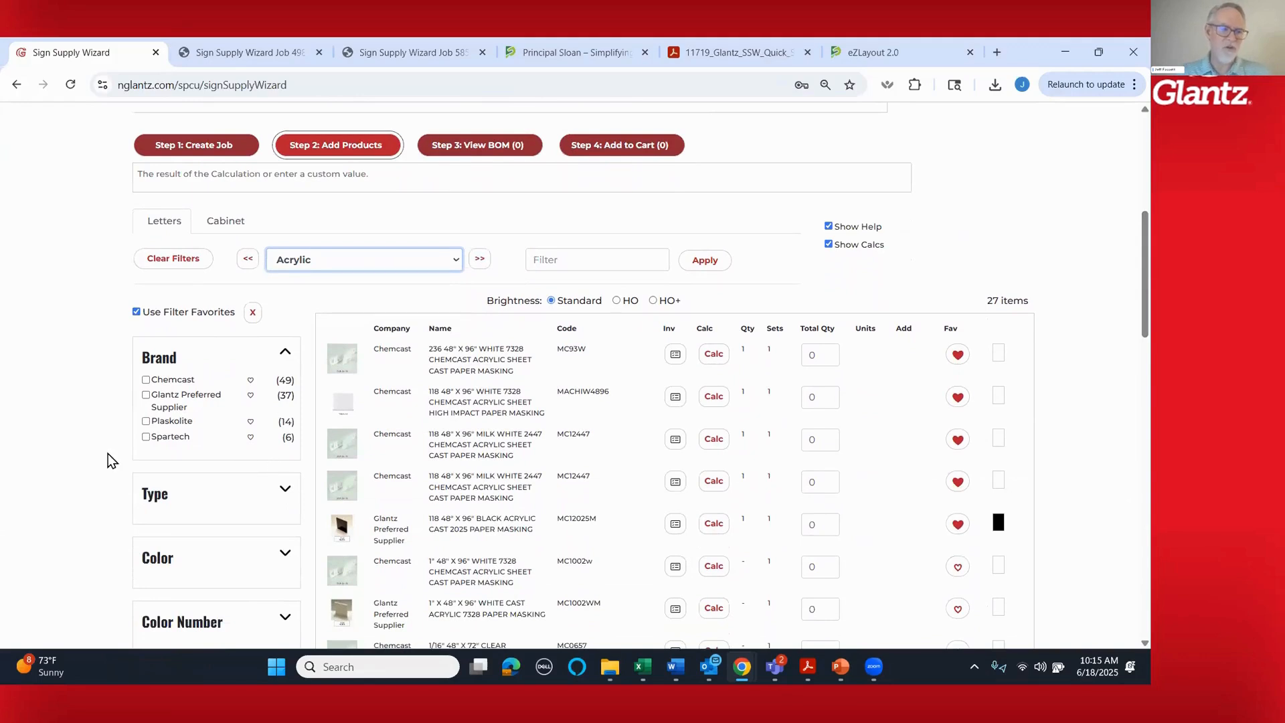
- Filter the Acrylic list to the Chemcast brand and expand the Color and Size filters
left_click(146, 380)
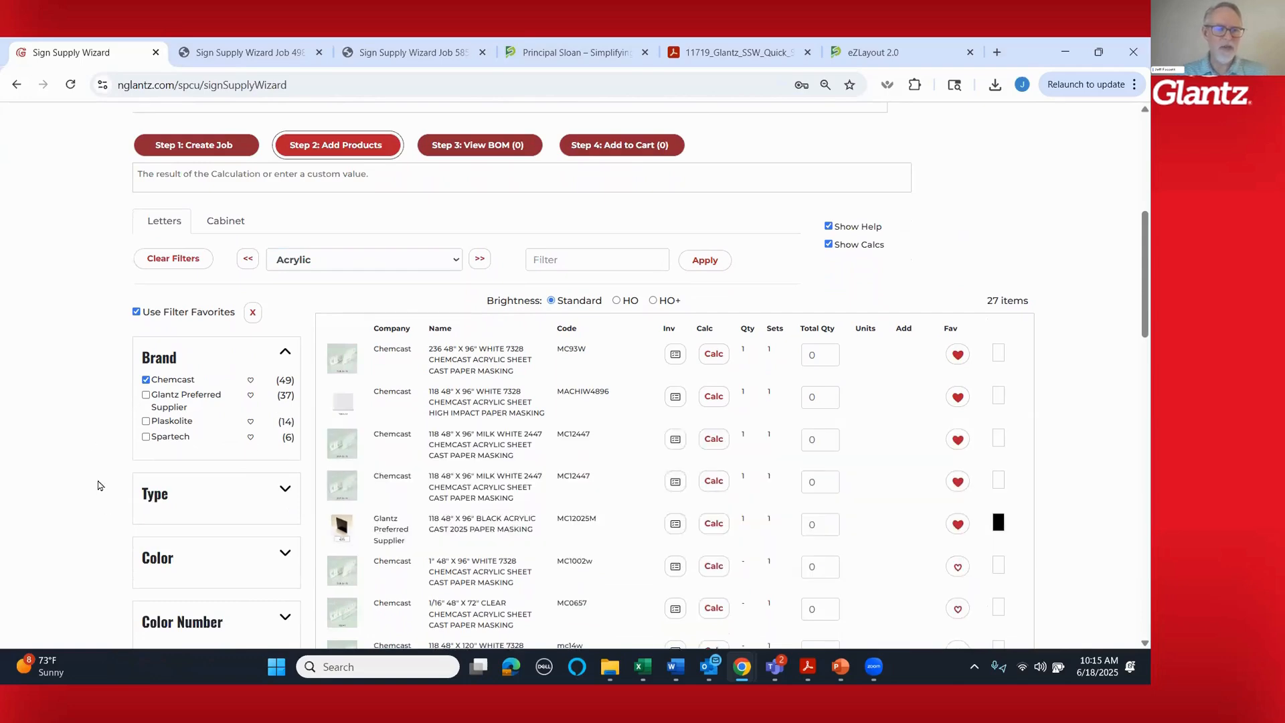
scroll(99, 486, "down", 3)
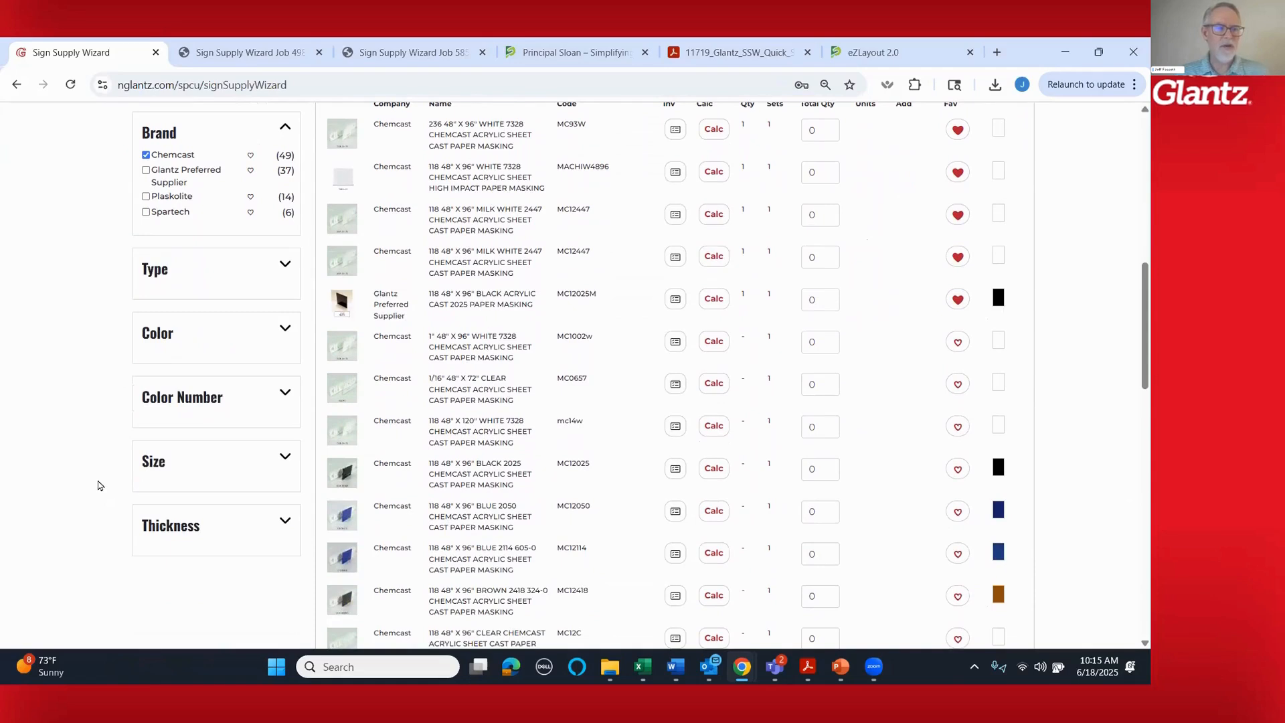
left_click(194, 344)
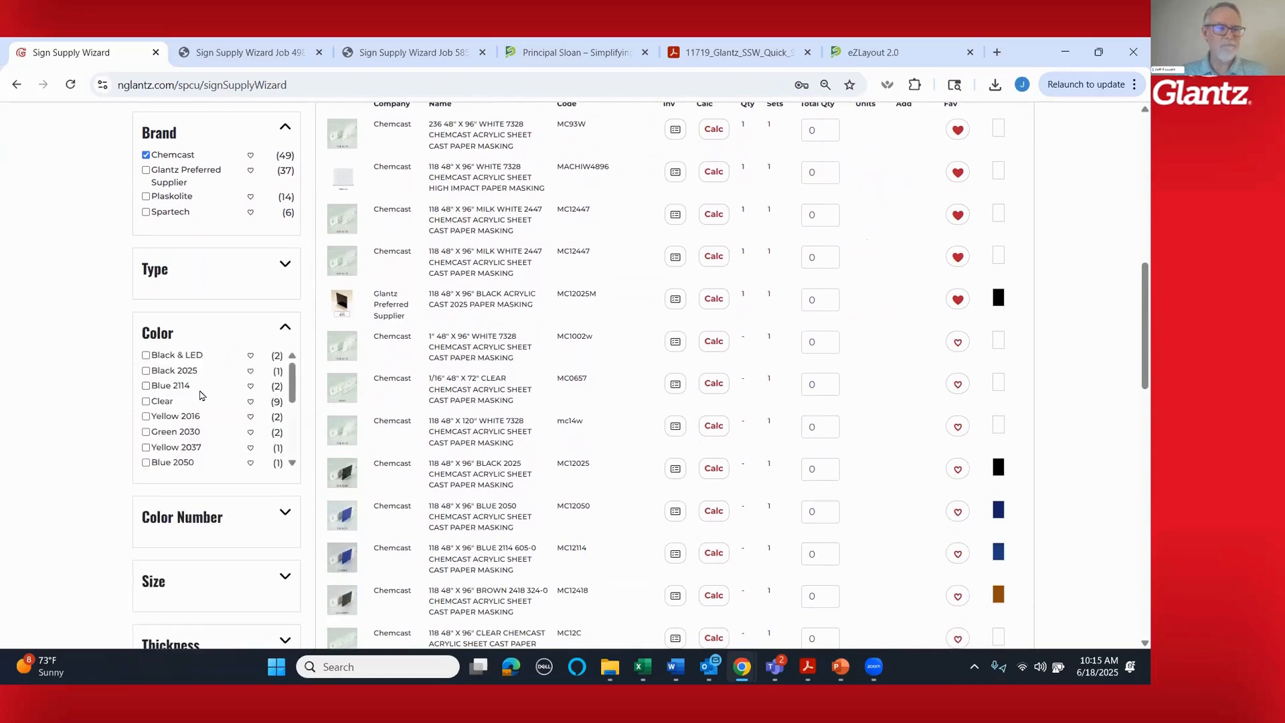
scroll(209, 397, "down", 5)
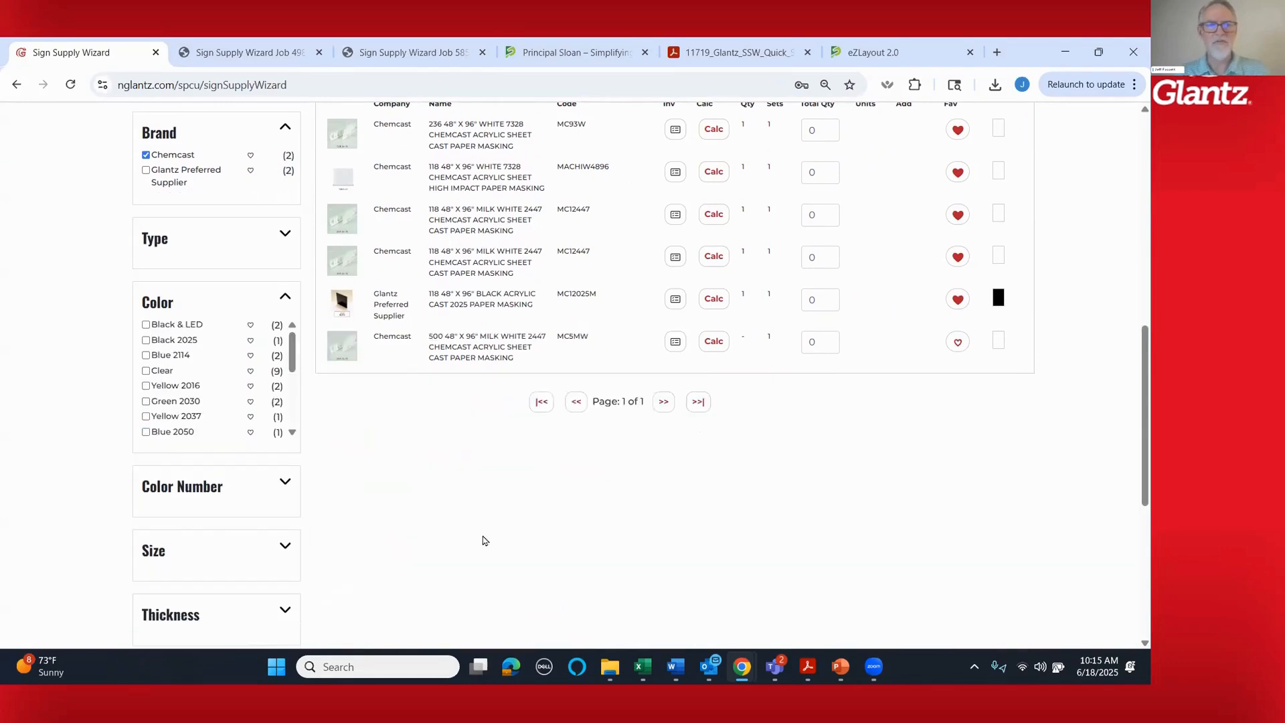
scroll(81, 484, "down", 1)
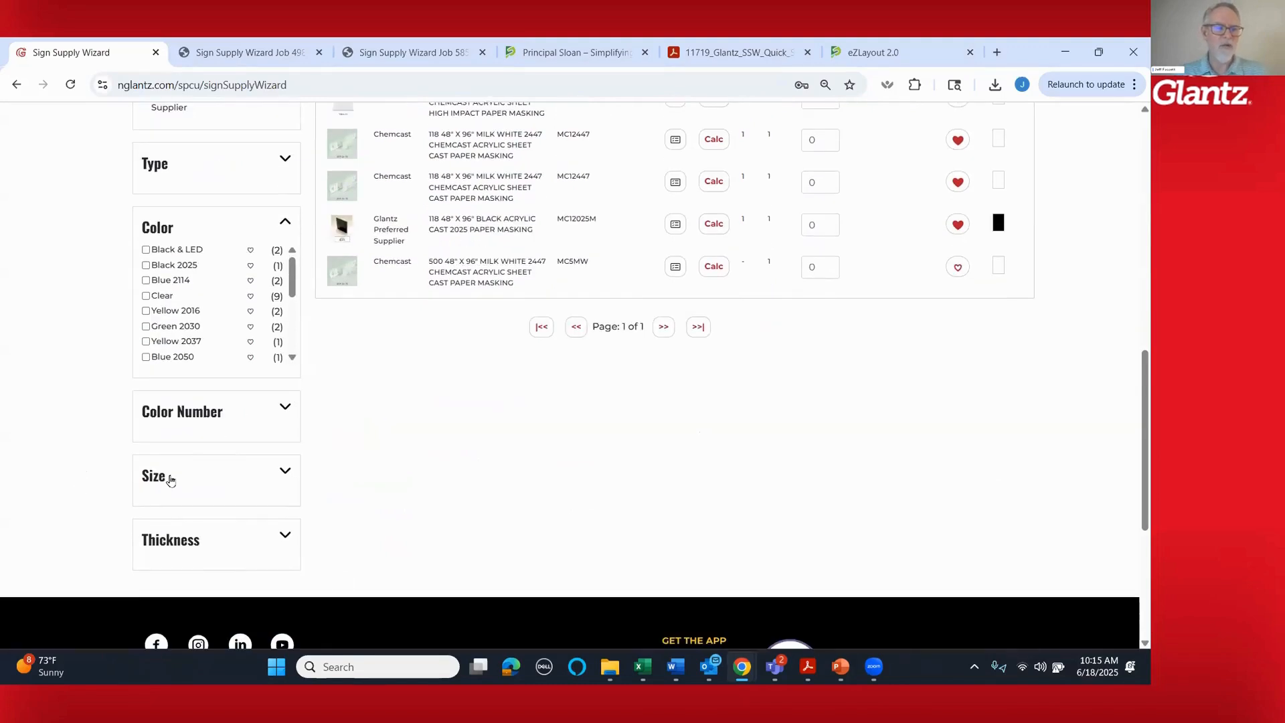
left_click(170, 482)
scroll(461, 504, "up", 5)
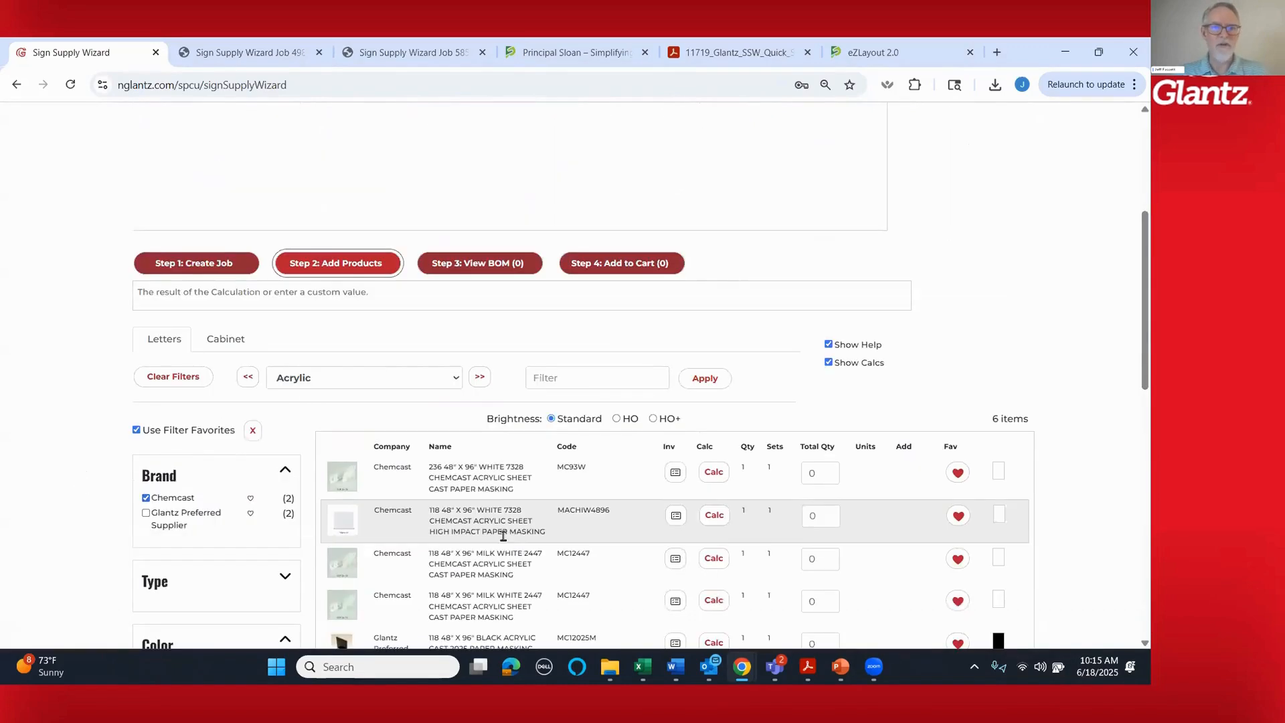
scroll(1078, 554, "down", 1)
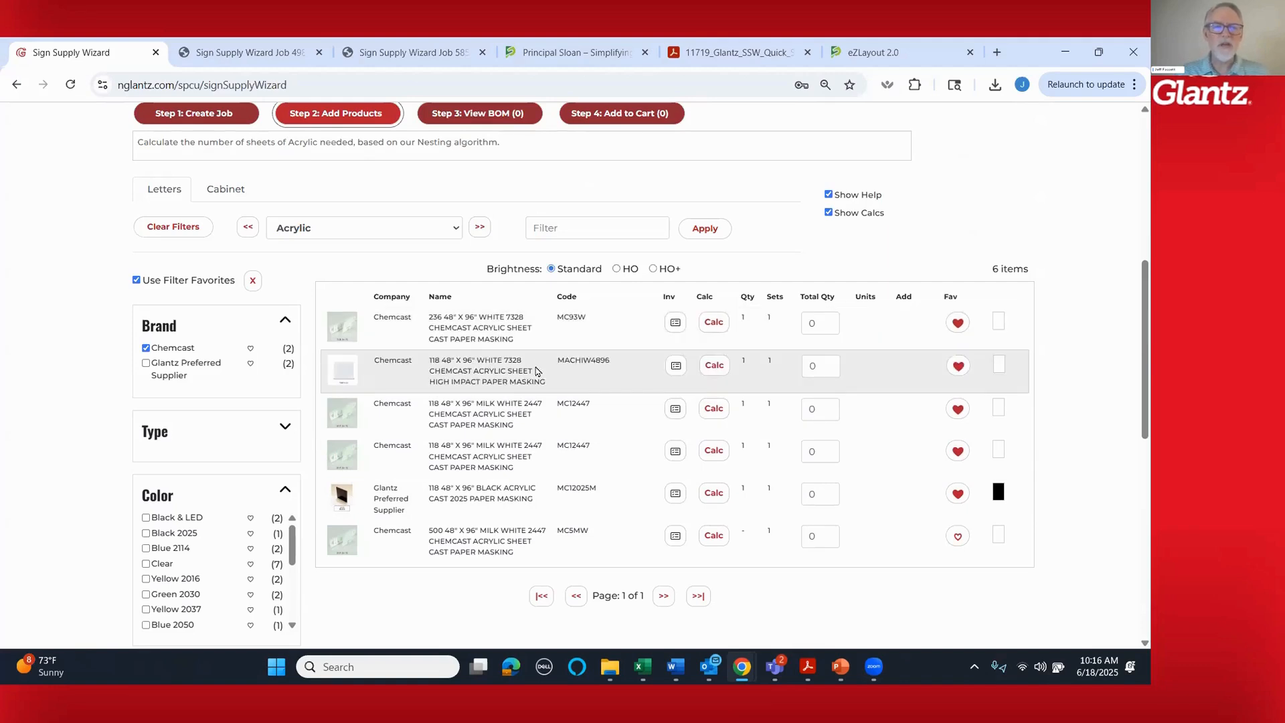
- Calculate and add 4 sheets of 48" x 96" white 7328 Chemcast acrylic (MACHIW4896) to the BOM
left_click(712, 369)
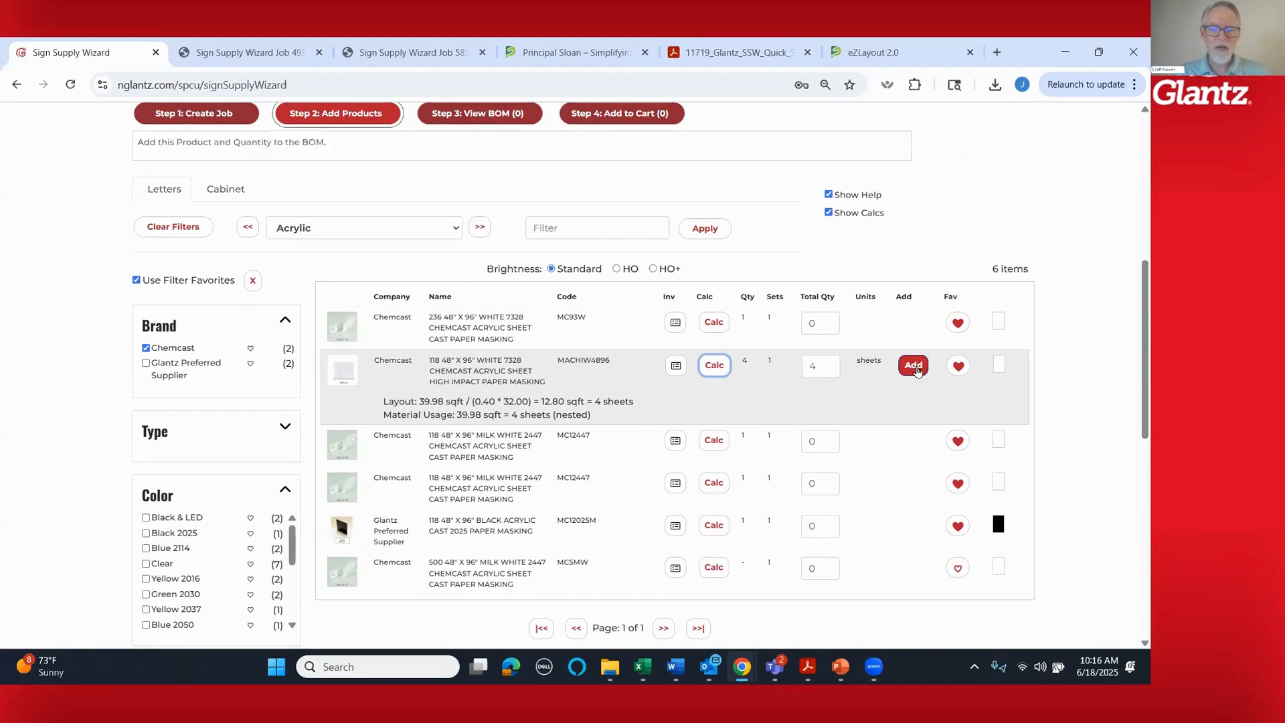
left_click(914, 366)
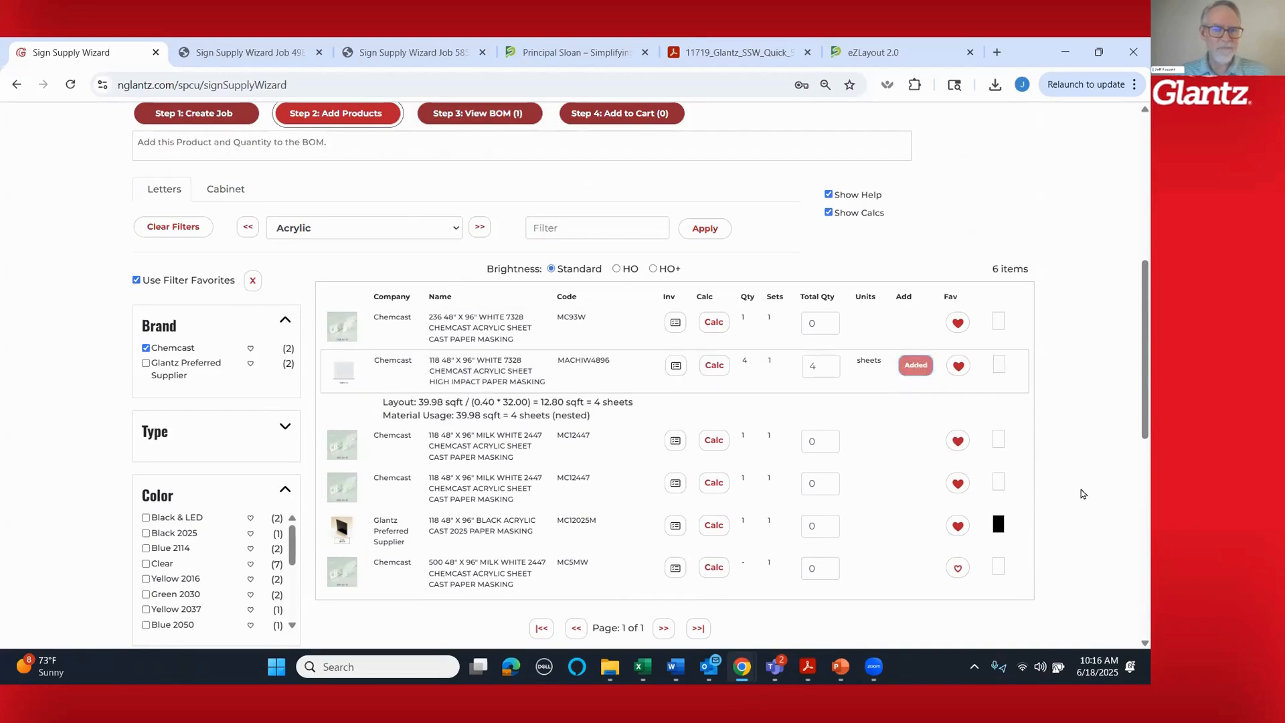
scroll(1083, 494, "up", 2)
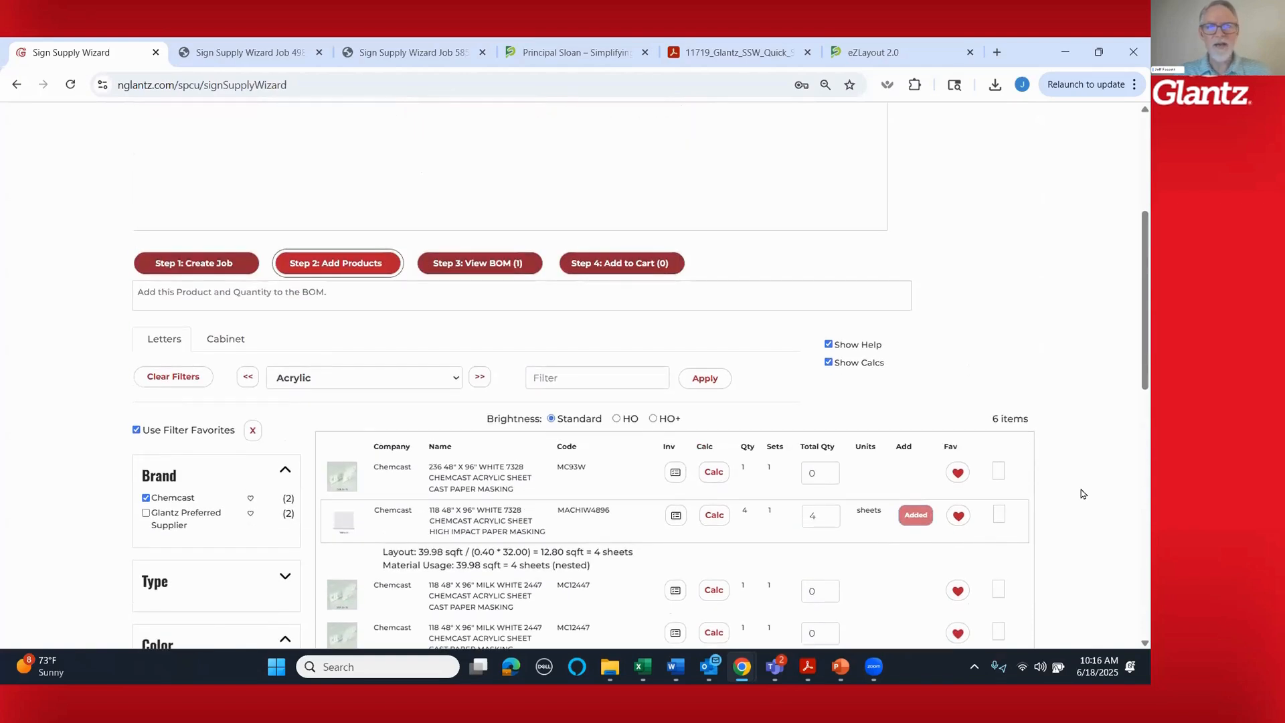
scroll(1083, 494, "up", 1)
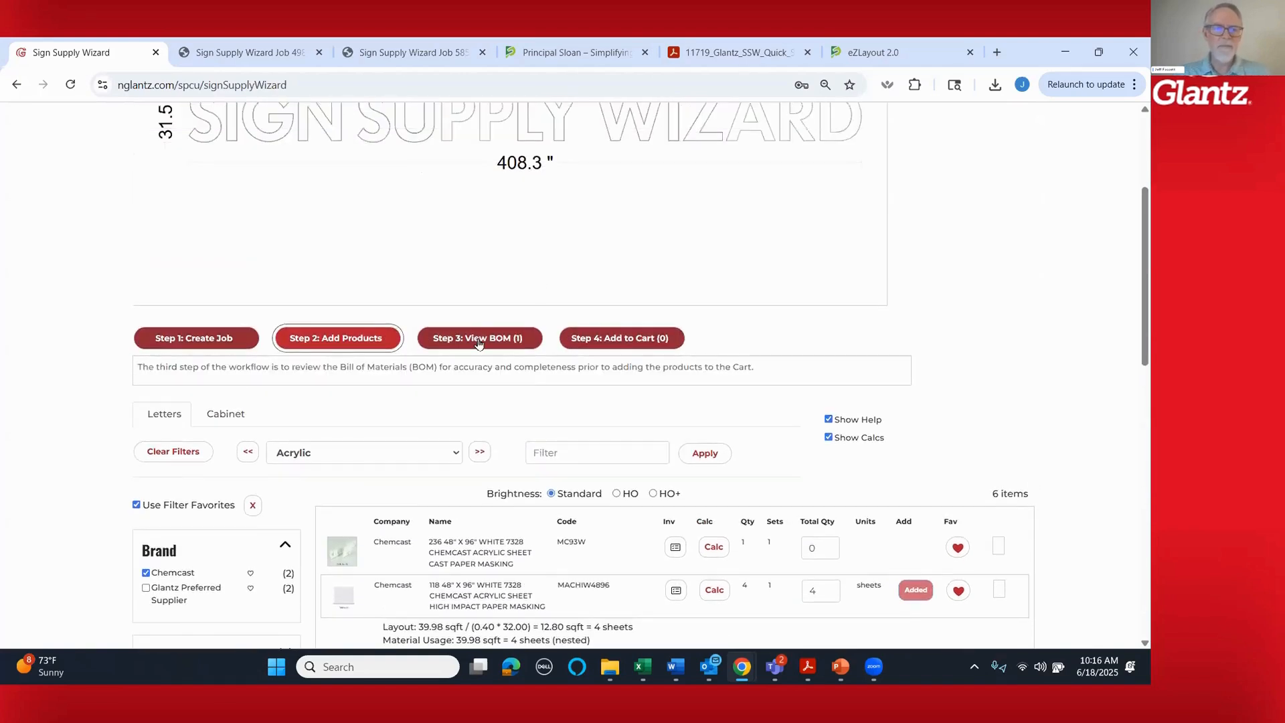
scroll(832, 315, "up", 1)
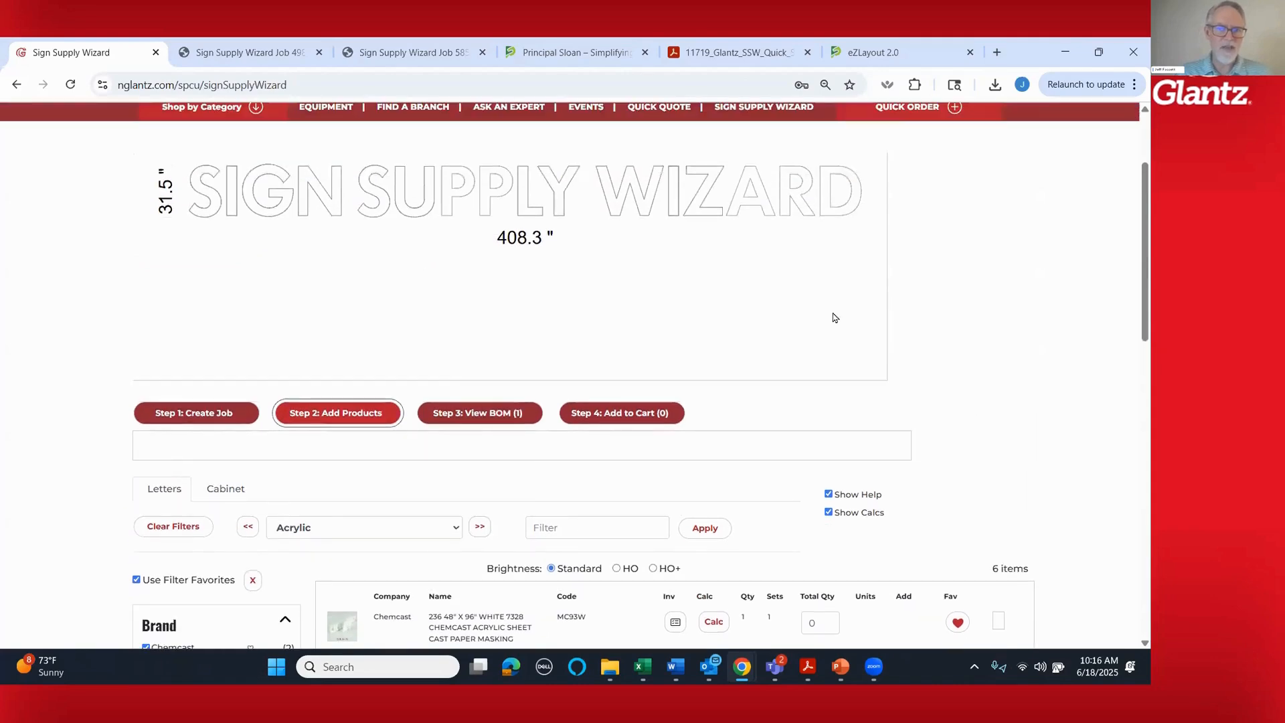
scroll(923, 424, "down", 2)
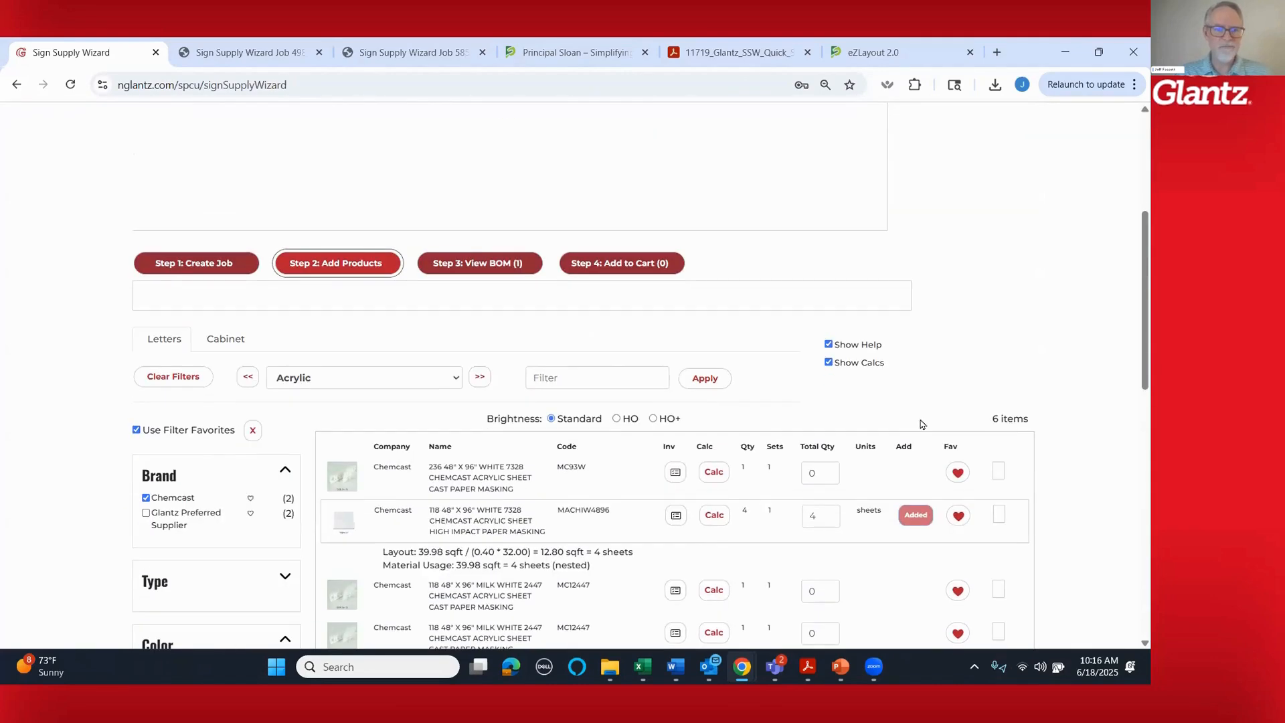
- Advance to the Translucent Vinyl category and browse its product list
left_click(480, 379)
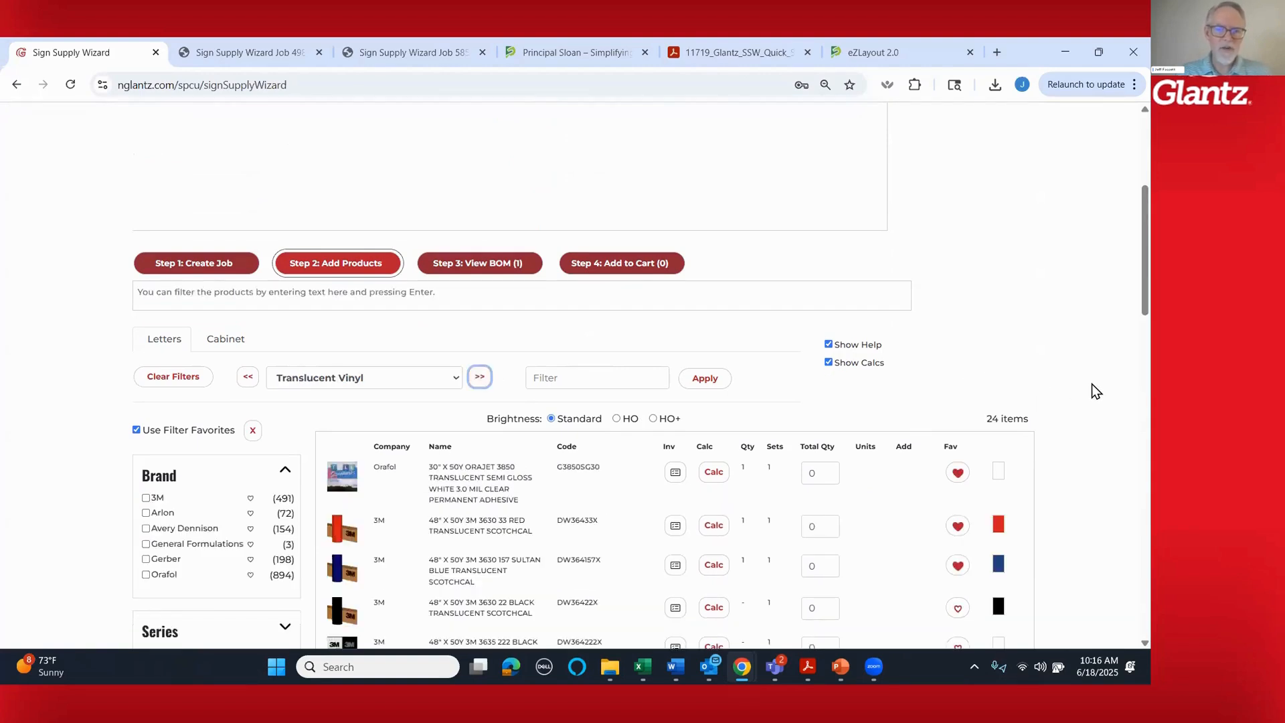
scroll(1077, 390, "down", 2)
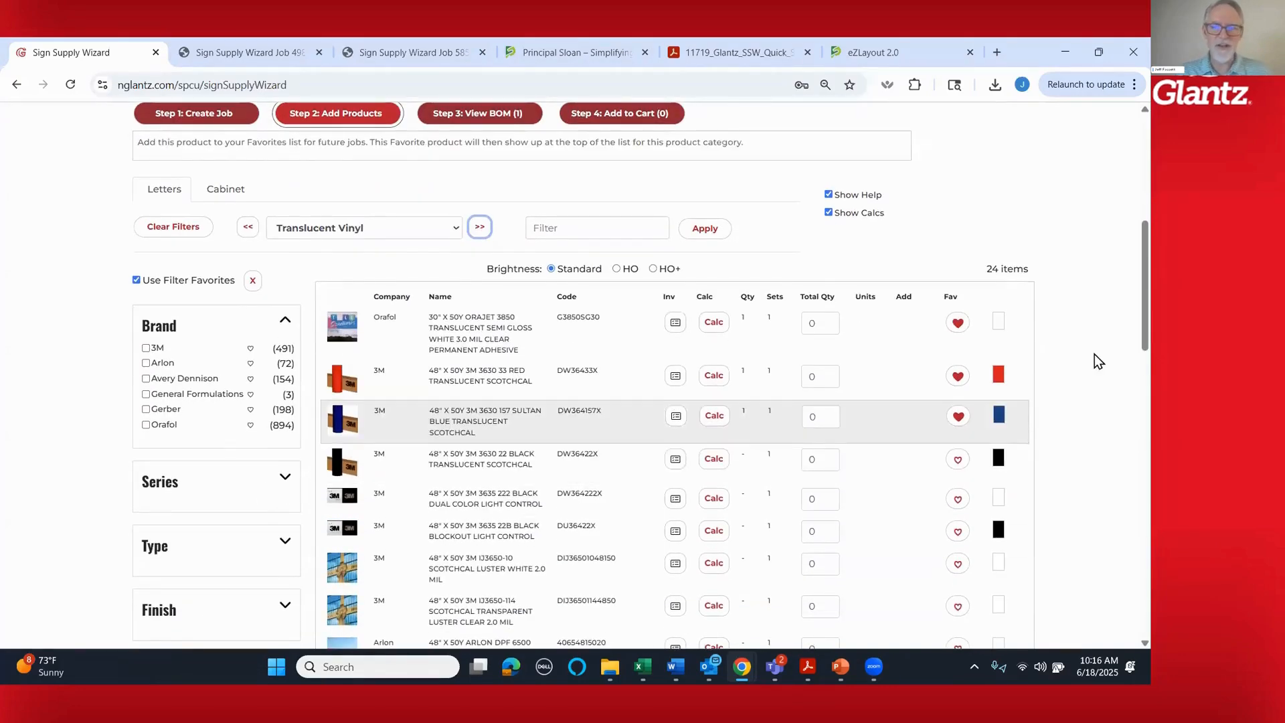
scroll(1126, 575, "down", 6)
scroll(1126, 509, "up", 6)
scroll(1119, 224, "up", 5)
scroll(1122, 247, "down", 2)
scroll(1123, 281, "down", 2)
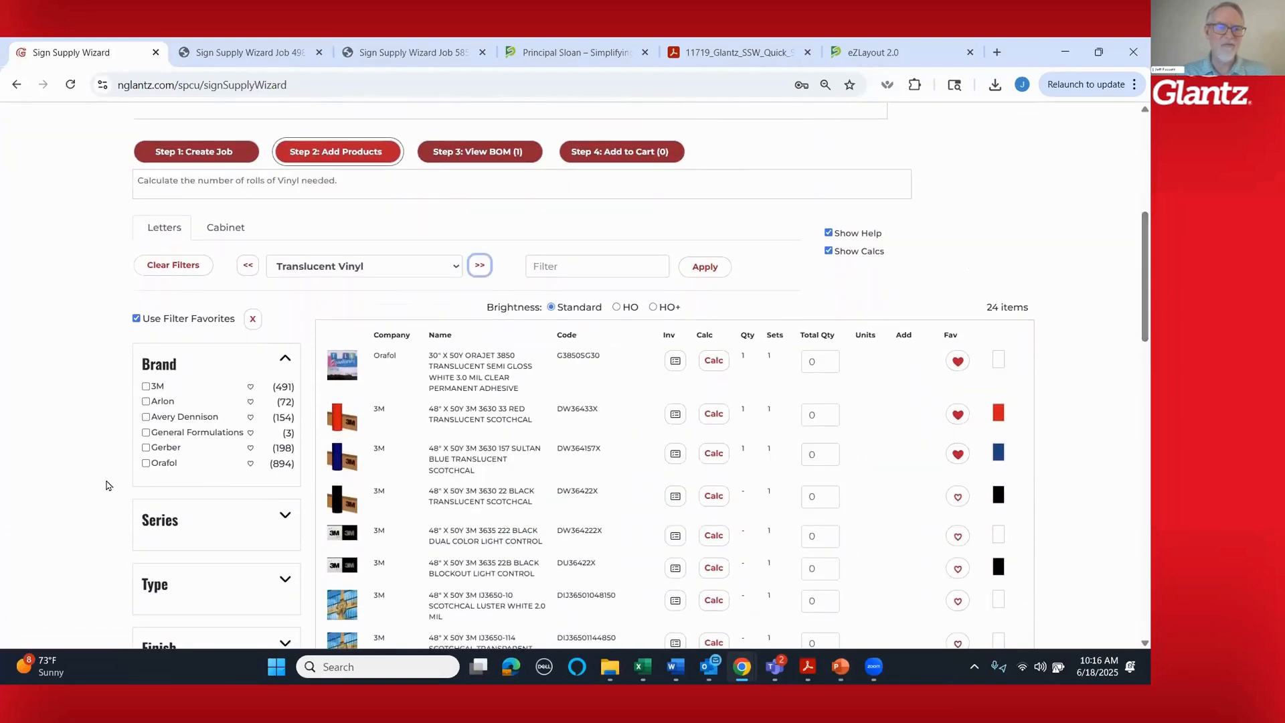
scroll(59, 455, "down", 2)
scroll(59, 455, "down", 2)
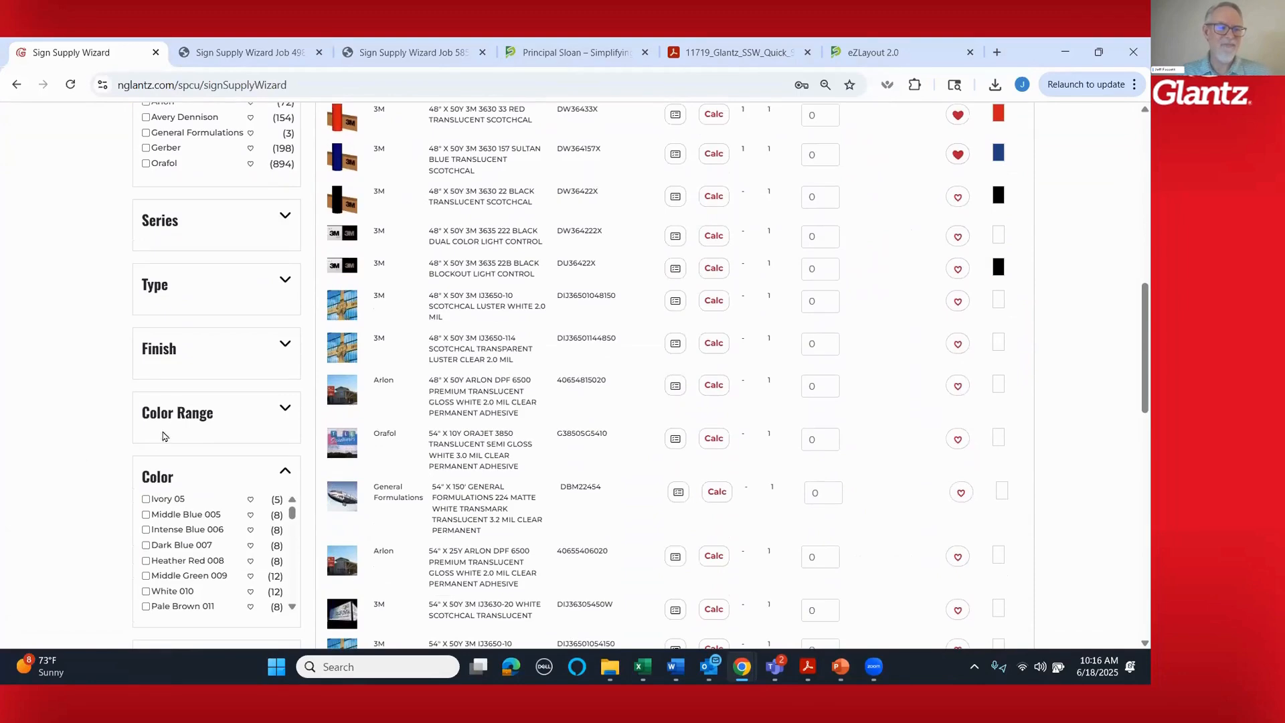
- Filter the vinyl list to 48" widths and save that width as a favourite filter
left_click(182, 420)
scroll(192, 487, "down", 4)
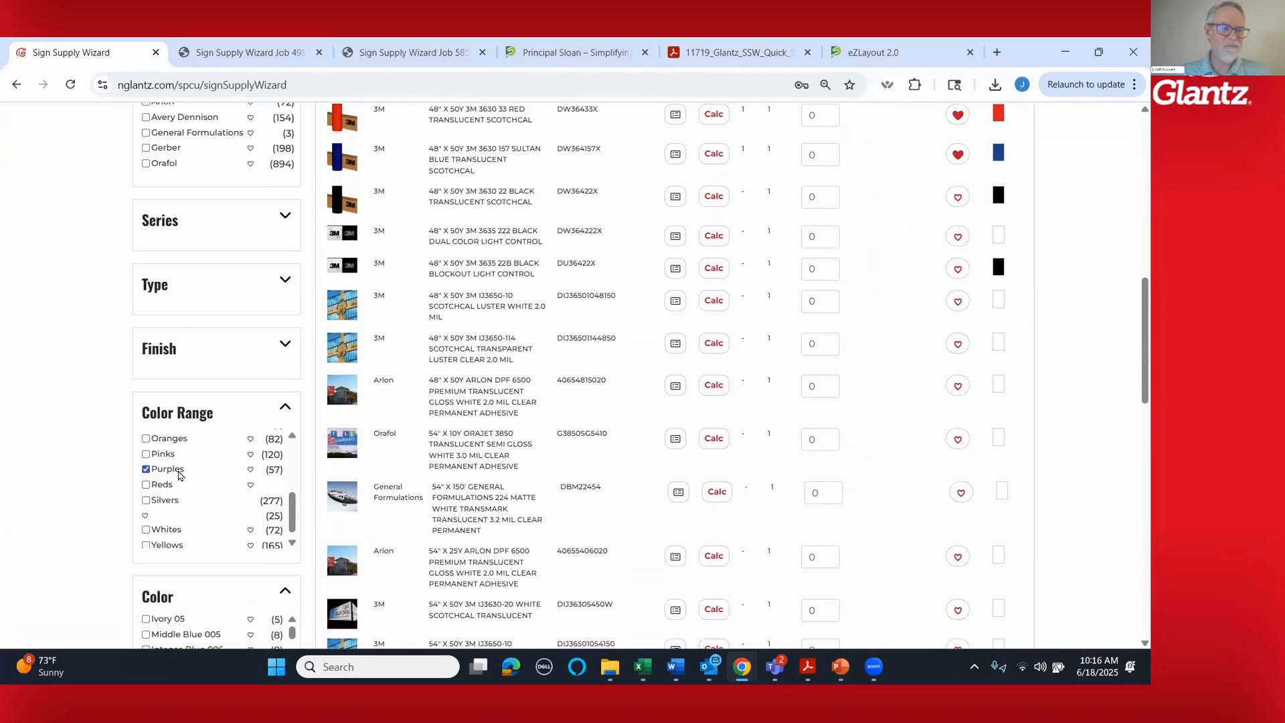
scroll(1076, 525, "down", 3)
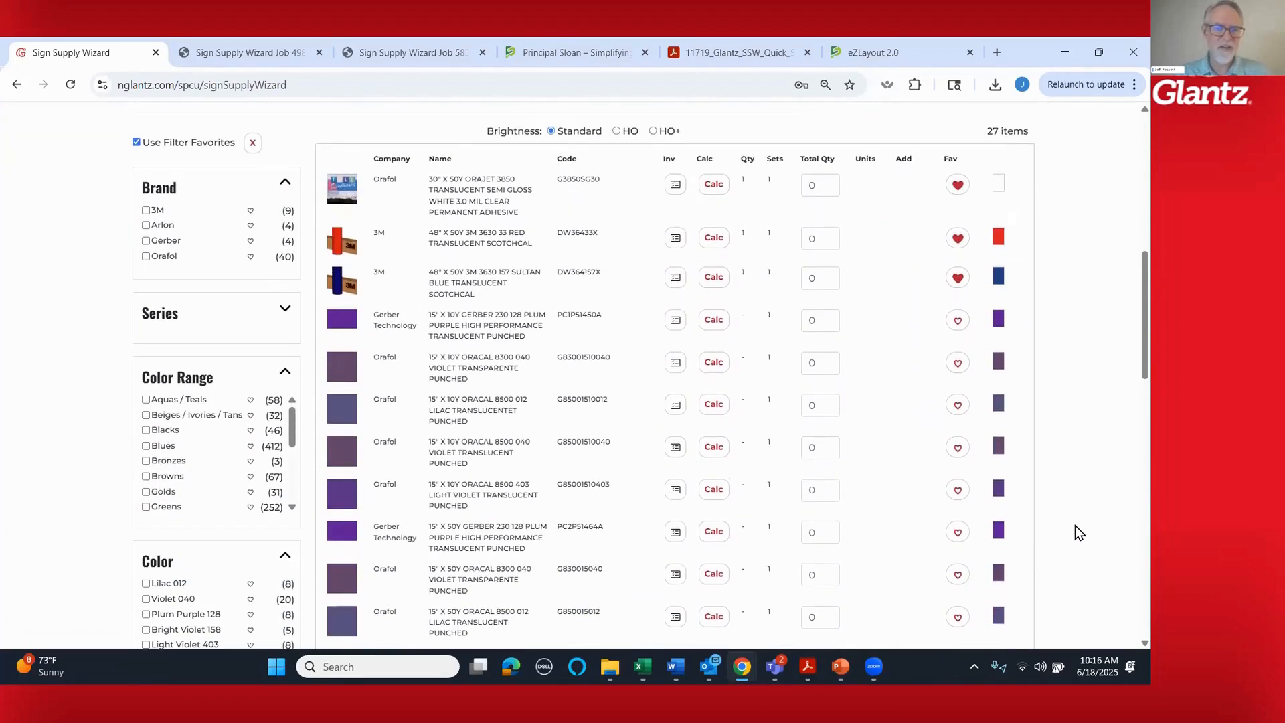
scroll(620, 469, "down", 2)
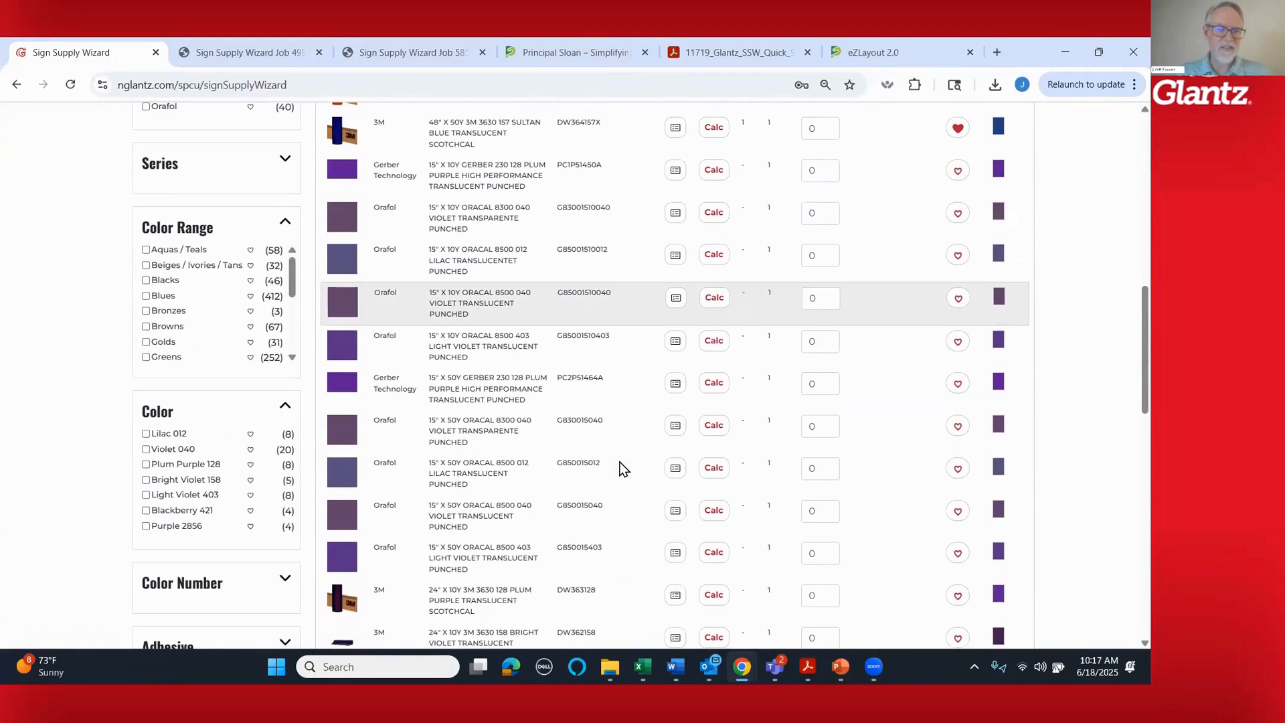
scroll(107, 488, "down", 3)
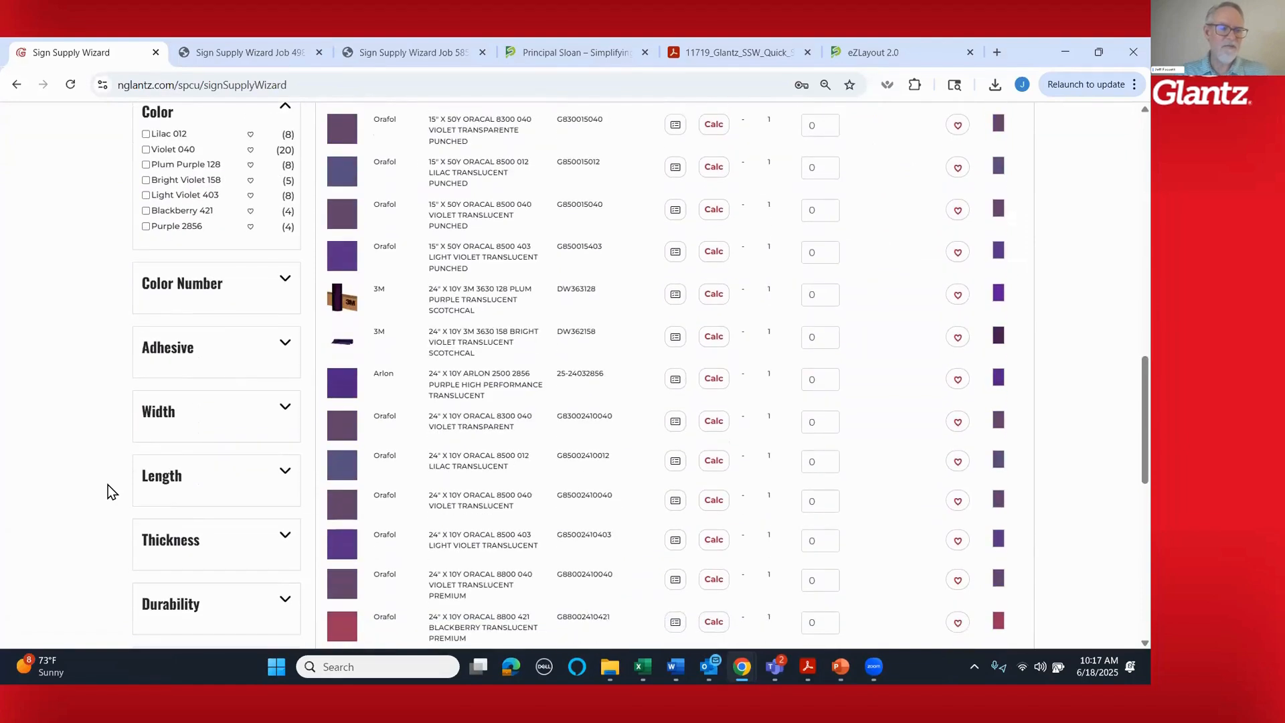
left_click(194, 417)
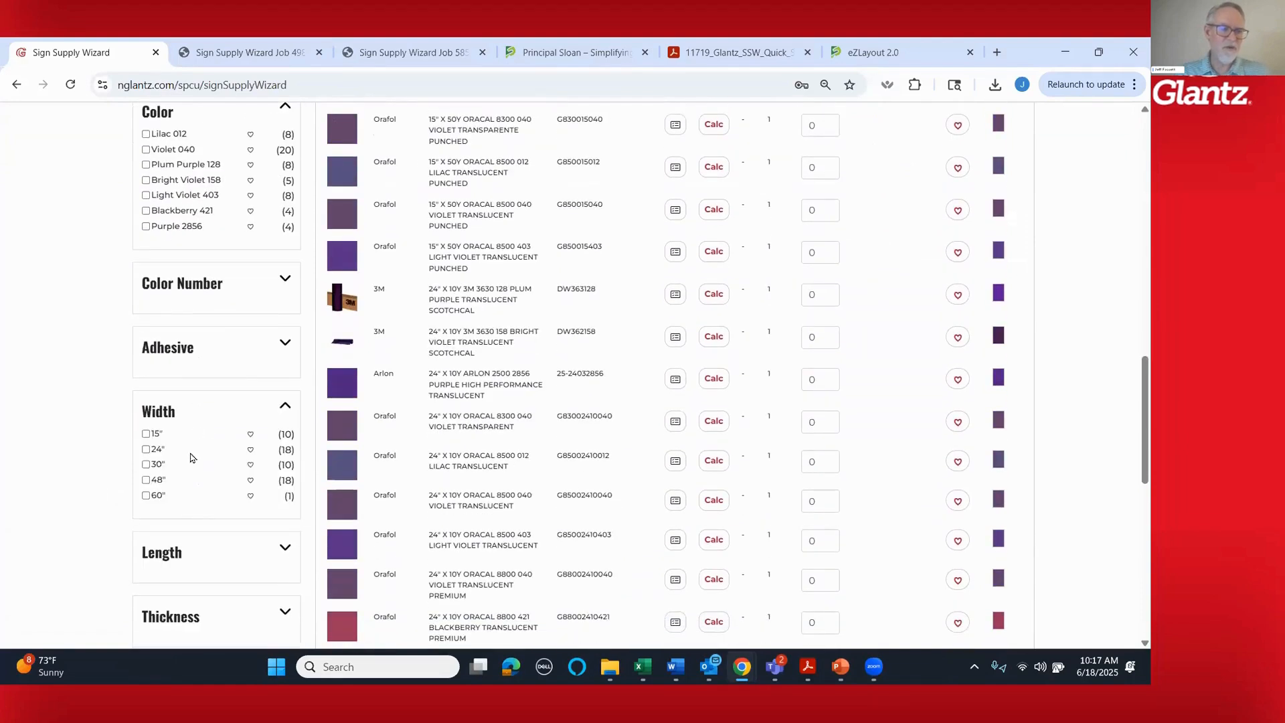
left_click(154, 482)
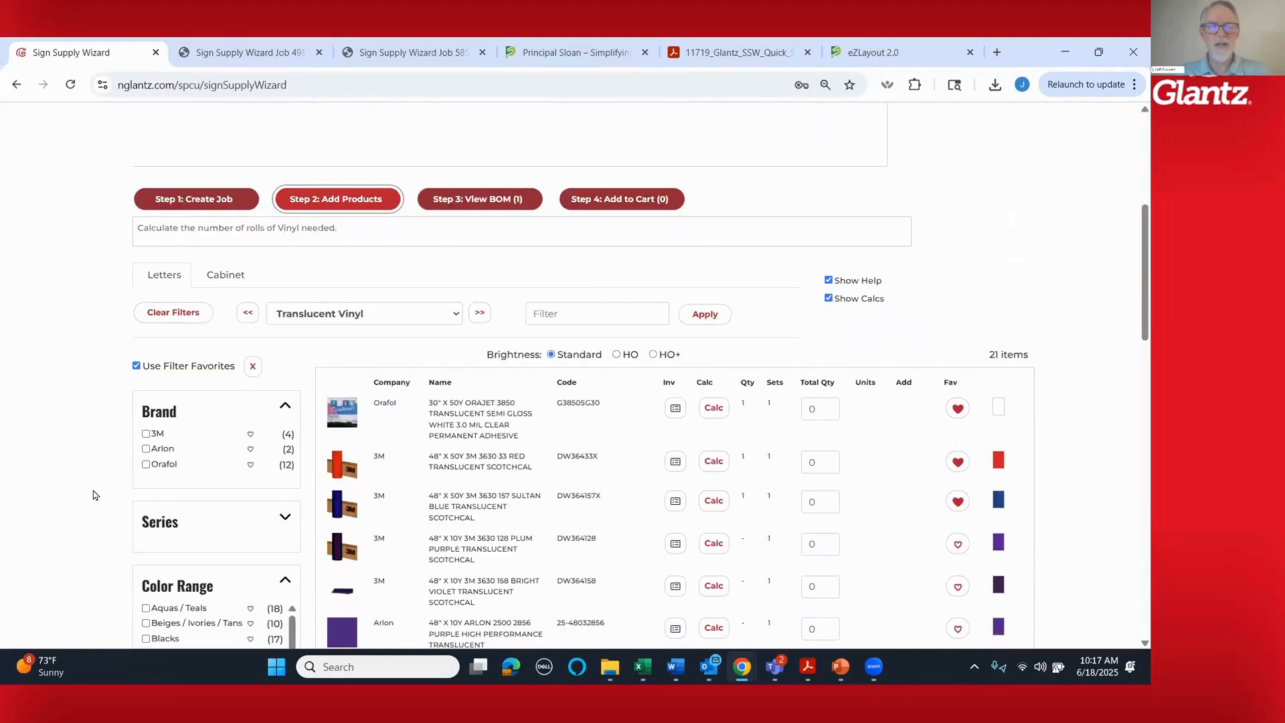
scroll(94, 496, "down", 7)
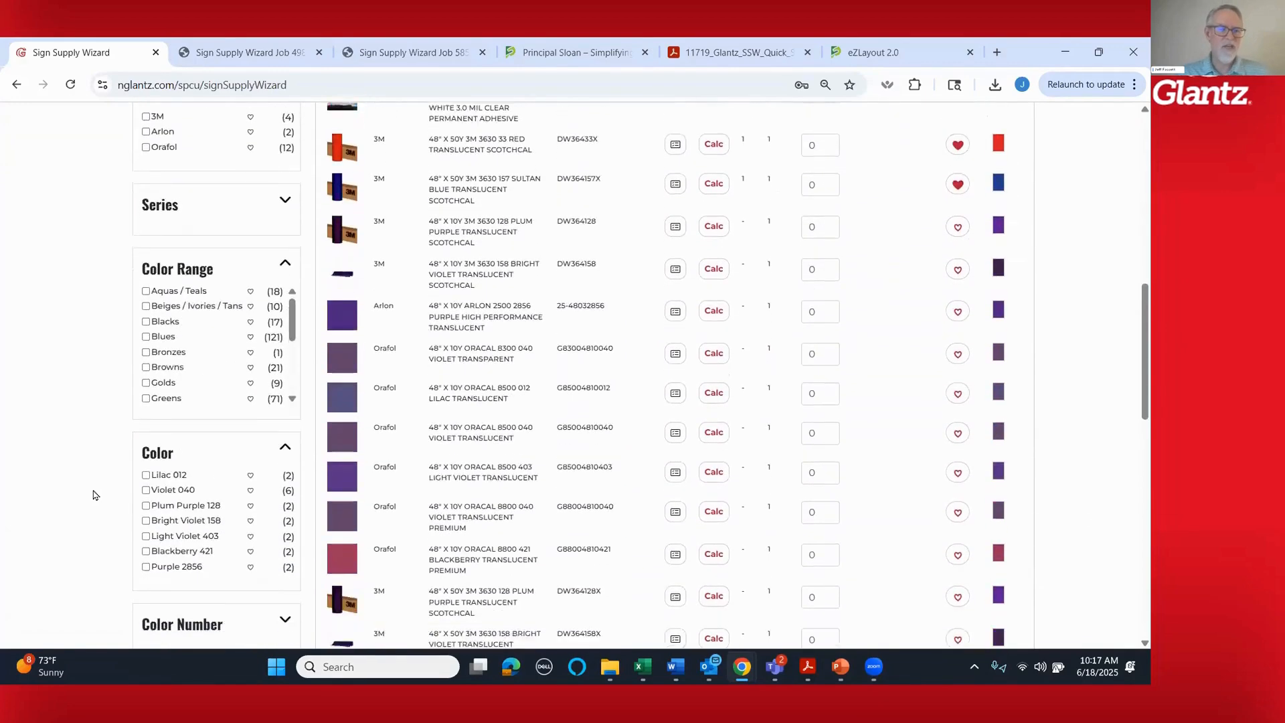
scroll(94, 495, "down", 3)
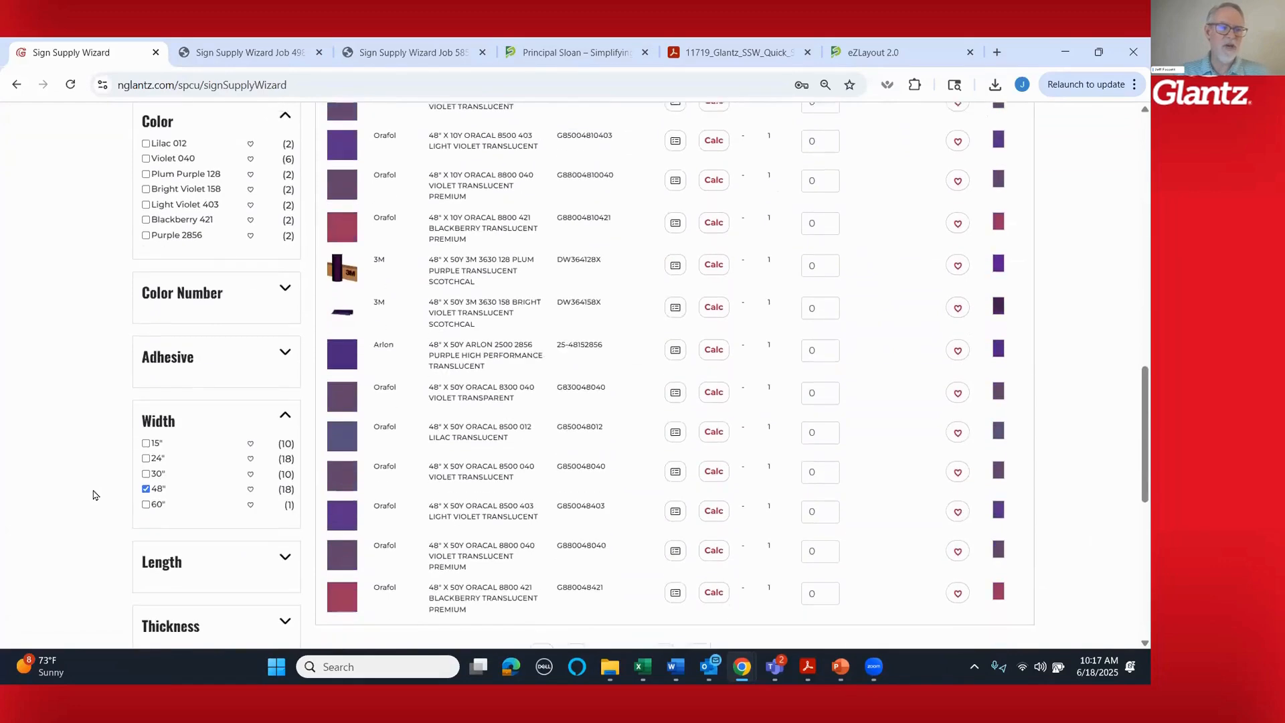
left_click(251, 465)
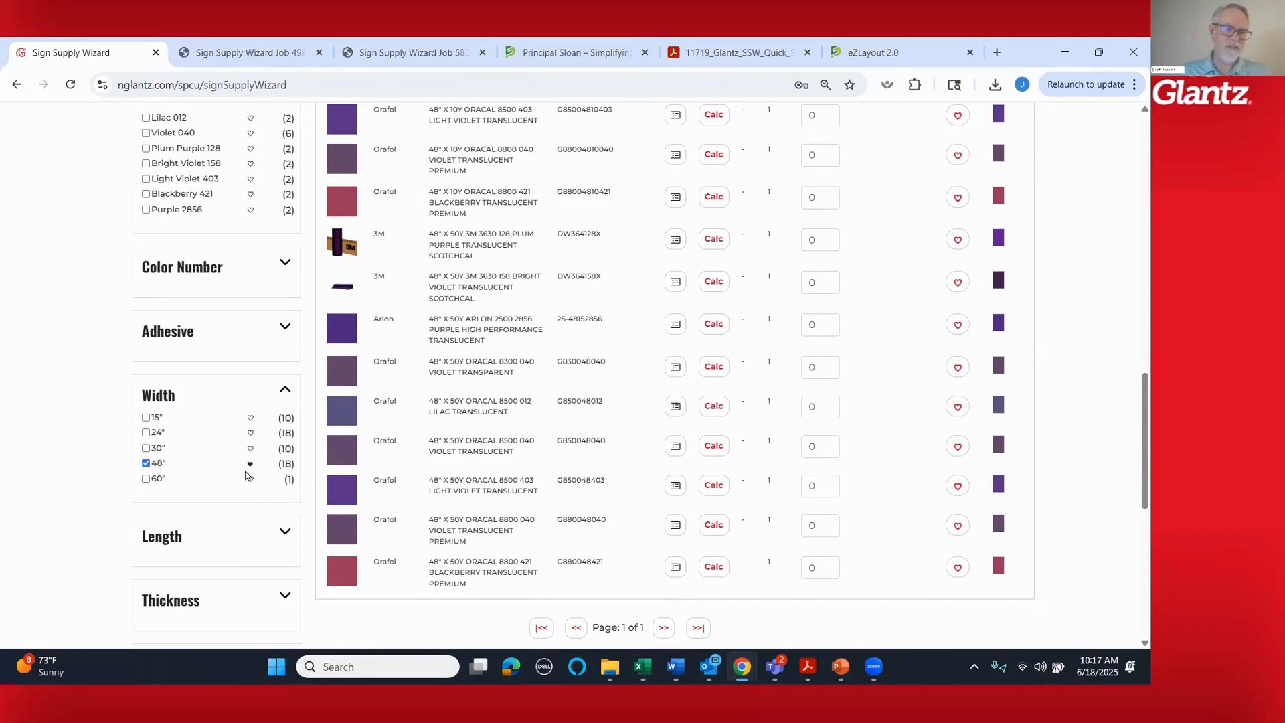
- Check branch stock for the 48" x 50Y Arlon 2500 2856 purple roll
scroll(107, 435, "up", 8)
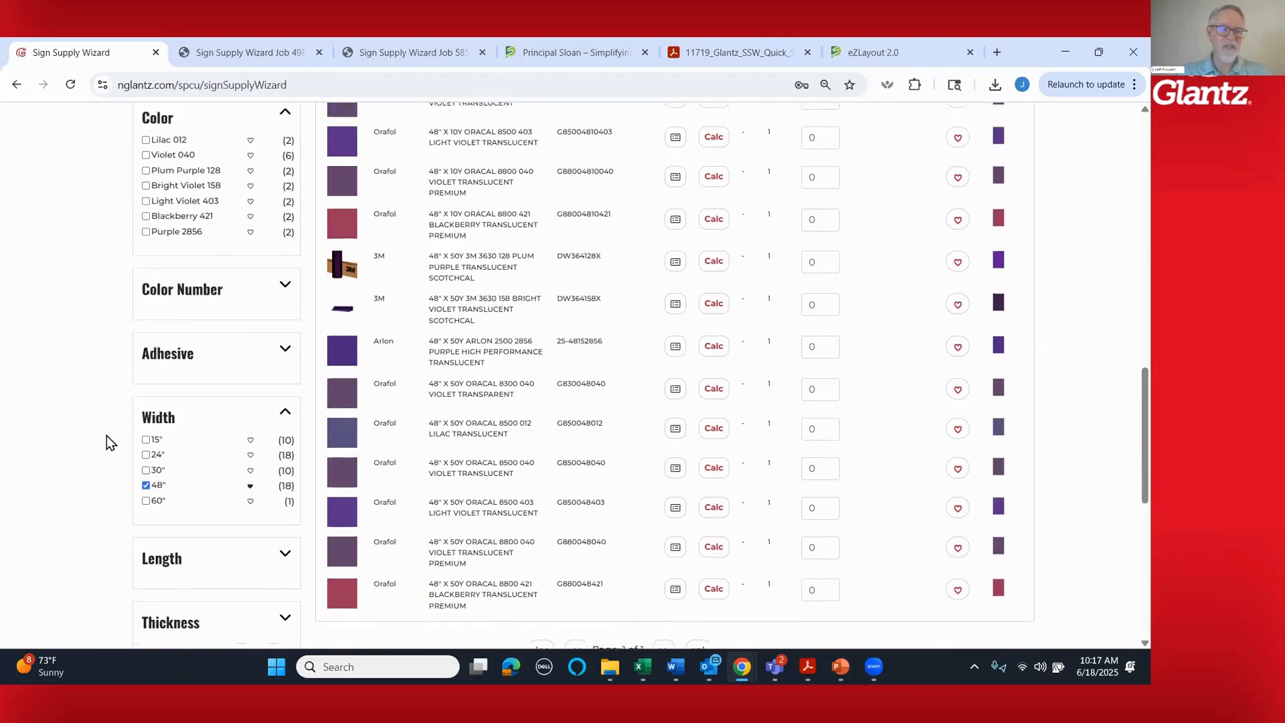
mouse_move(167, 299)
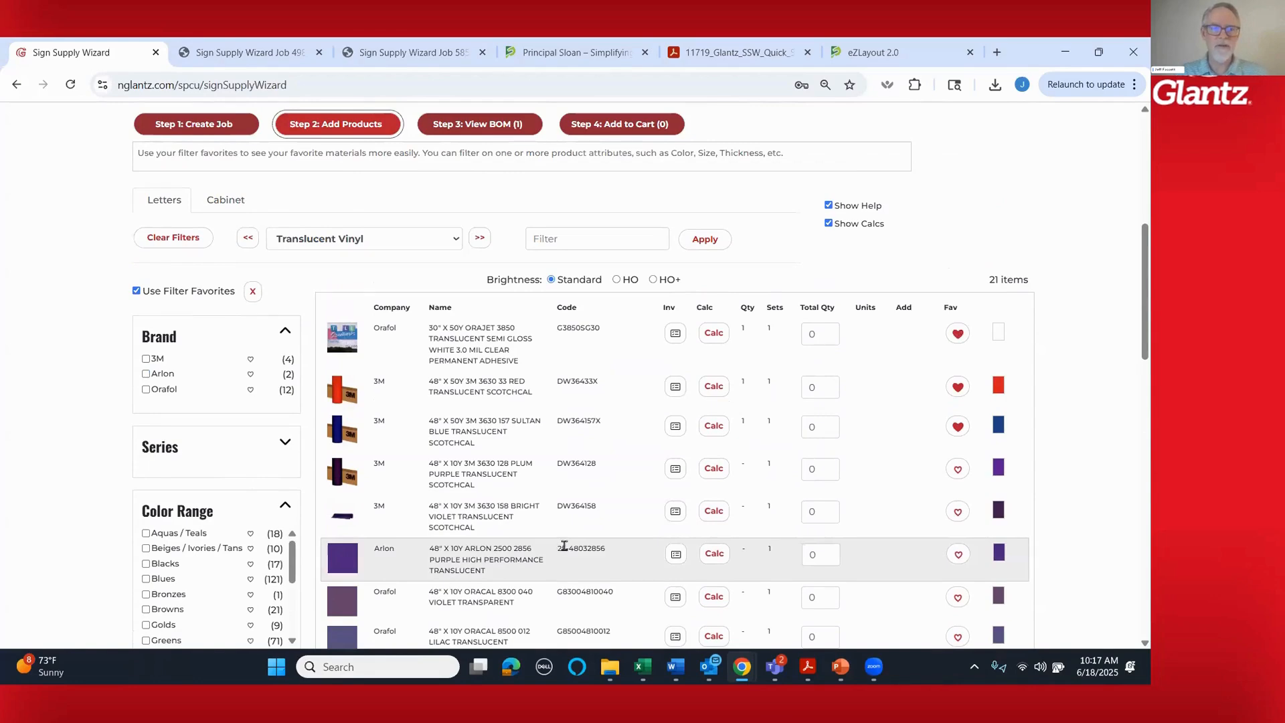
scroll(566, 549, "down", 3)
scroll(566, 555, "down", 1)
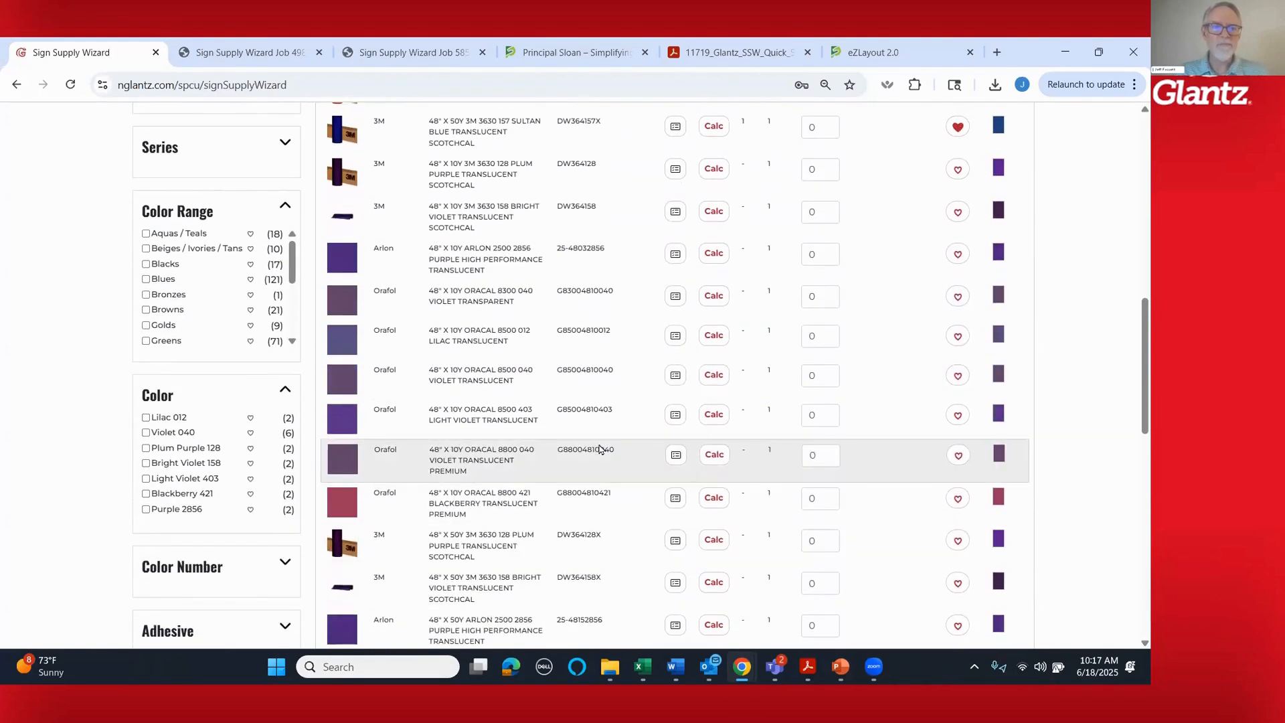
scroll(571, 474, "down", 3)
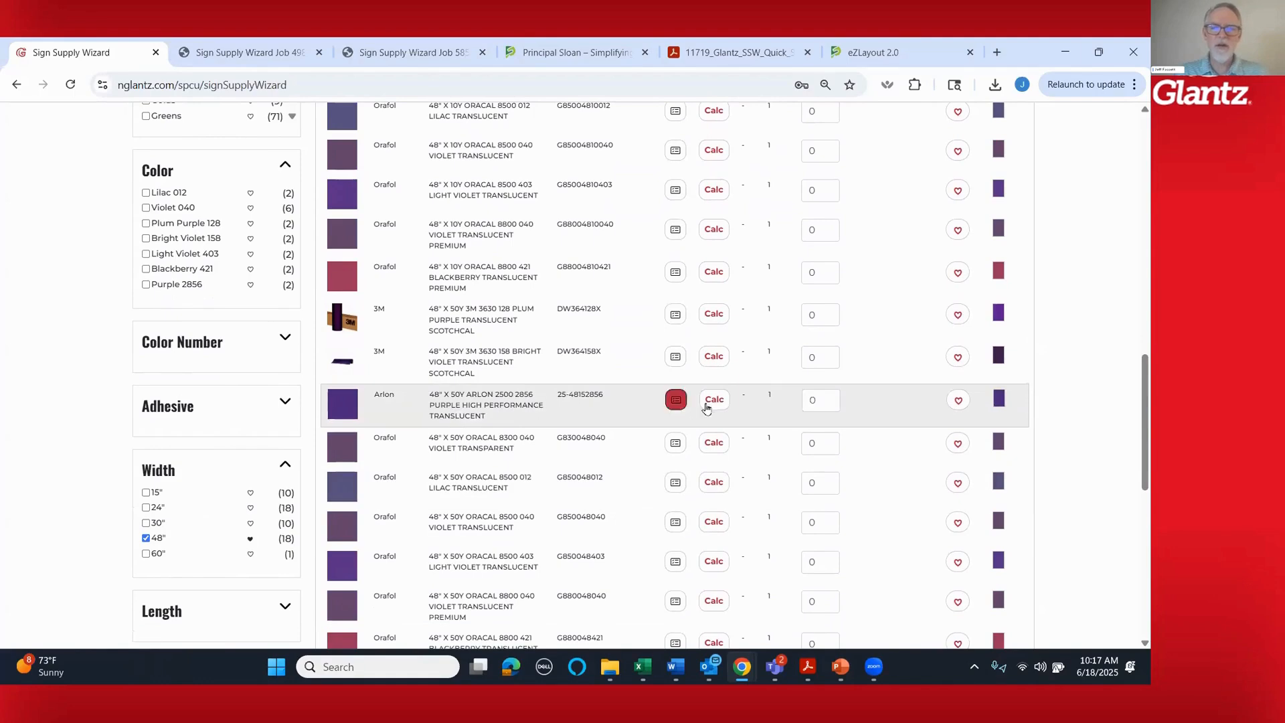
left_click(676, 401)
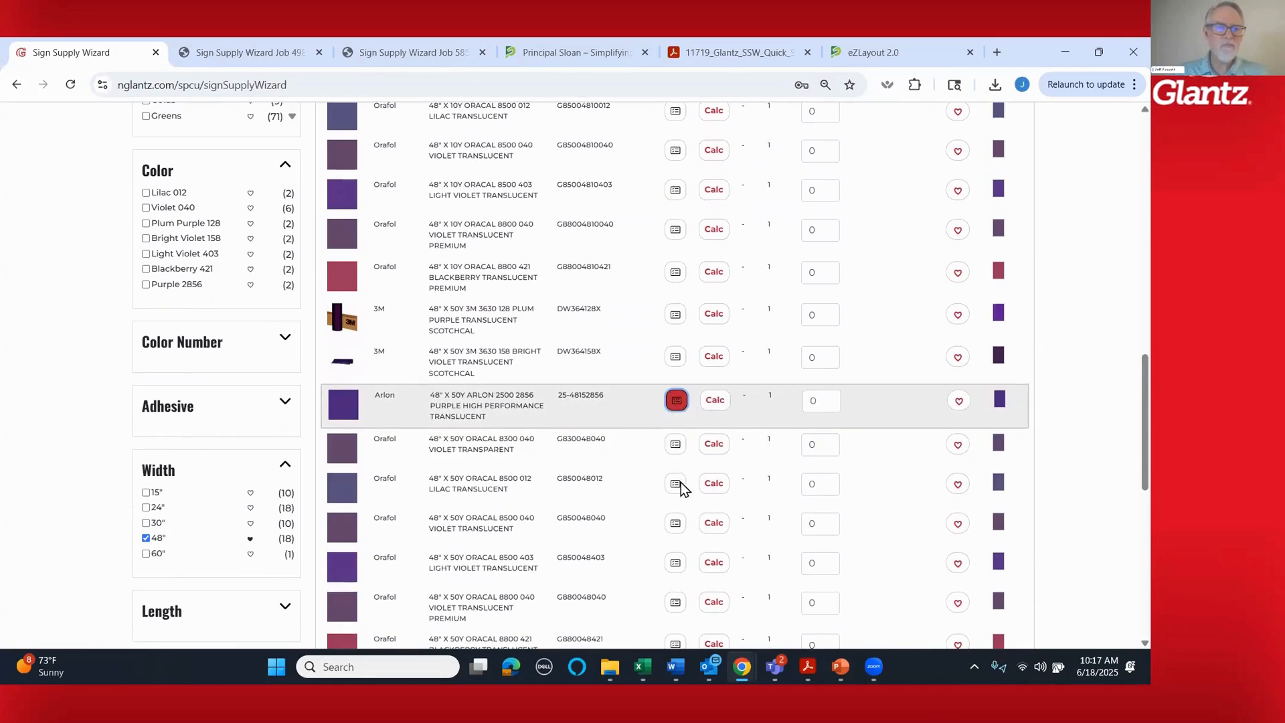
left_click(677, 445)
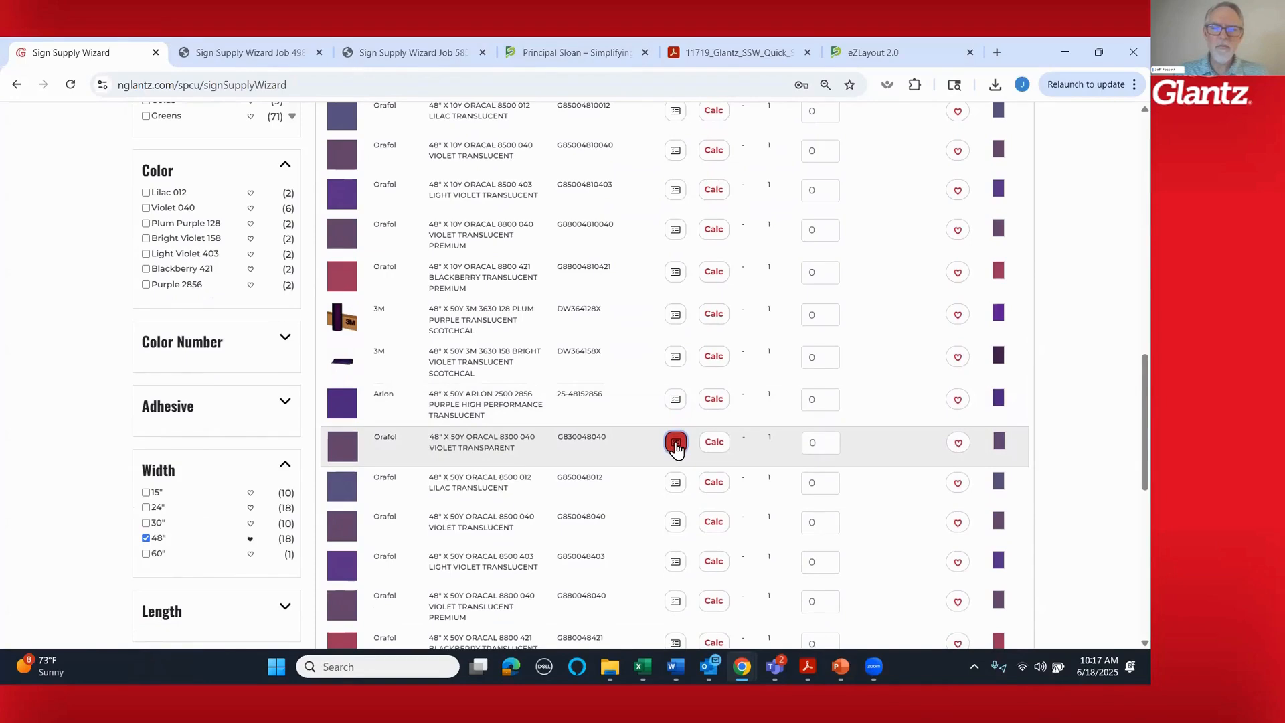
scroll(716, 475, "up", 3)
scroll(716, 473, "up", 3)
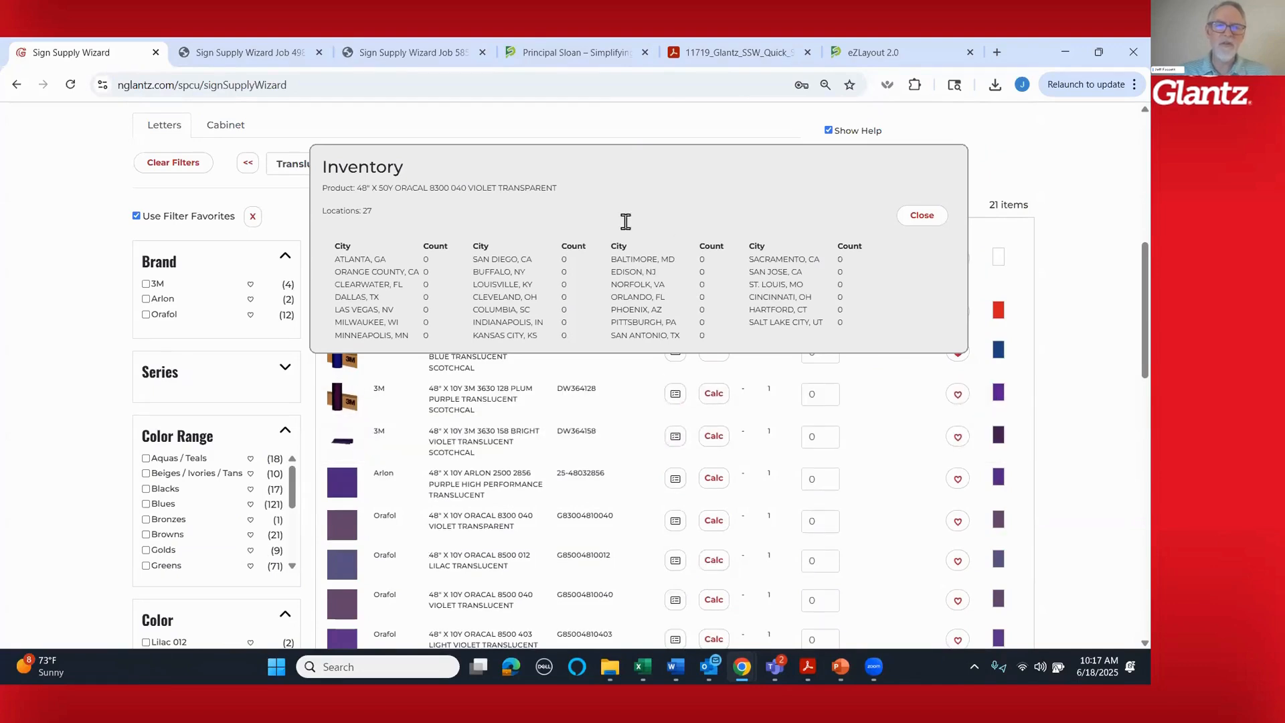
left_click(893, 291)
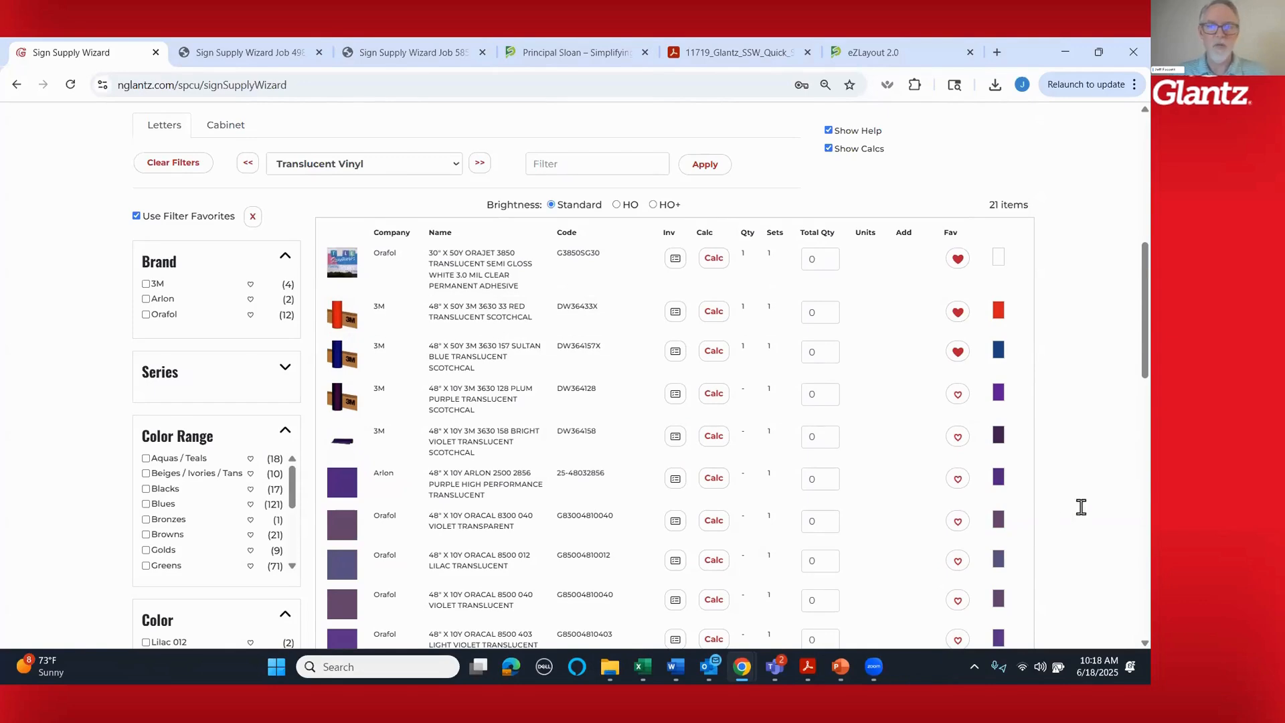
- Calculate and add 1 roll of 48" x 50Y Arlon 2856 purple translucent vinyl to the BOM
scroll(1081, 506, "down", 5)
scroll(1081, 507, "down", 2)
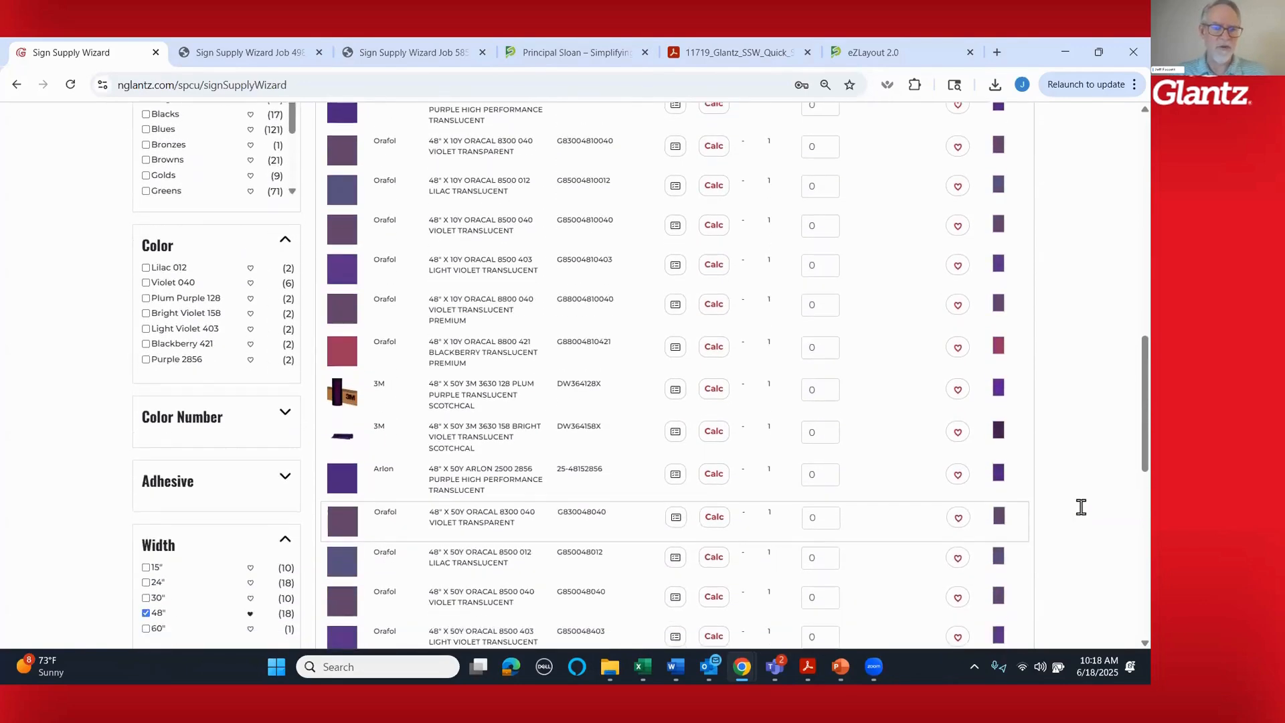
scroll(741, 502, "up", 2)
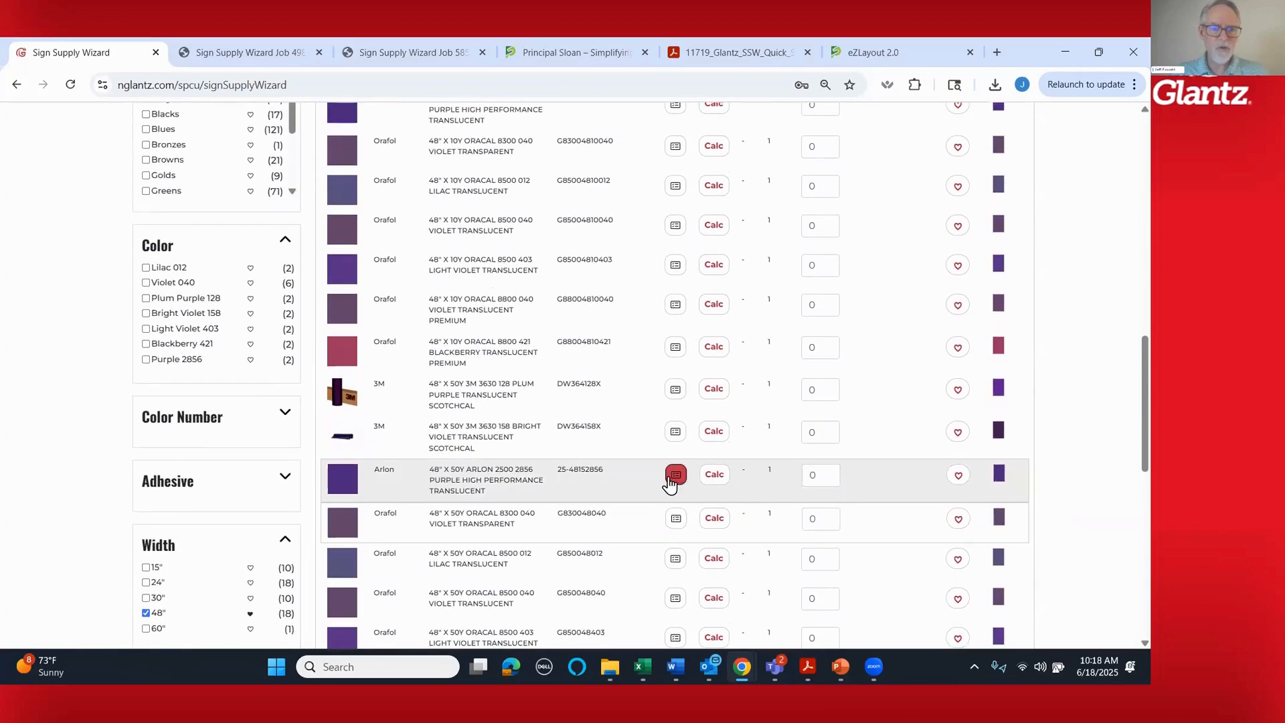
scroll(671, 488, "down", 2)
left_click(714, 400)
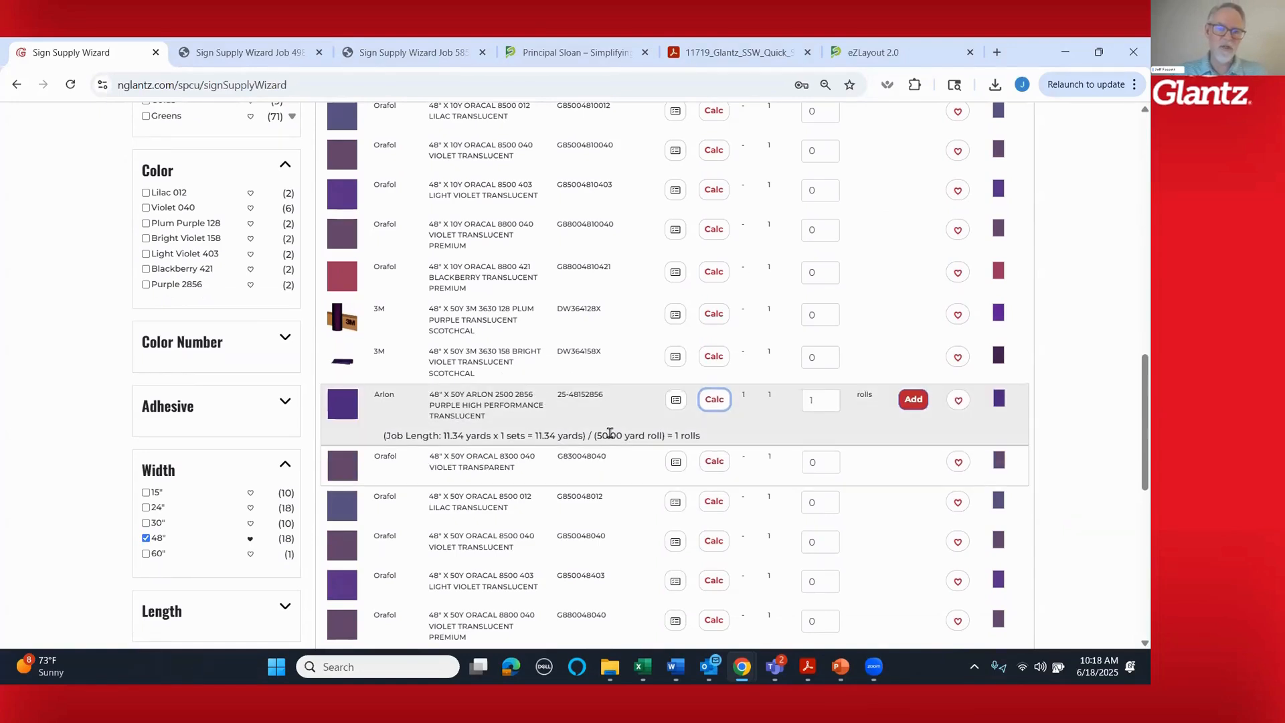
left_click(912, 400)
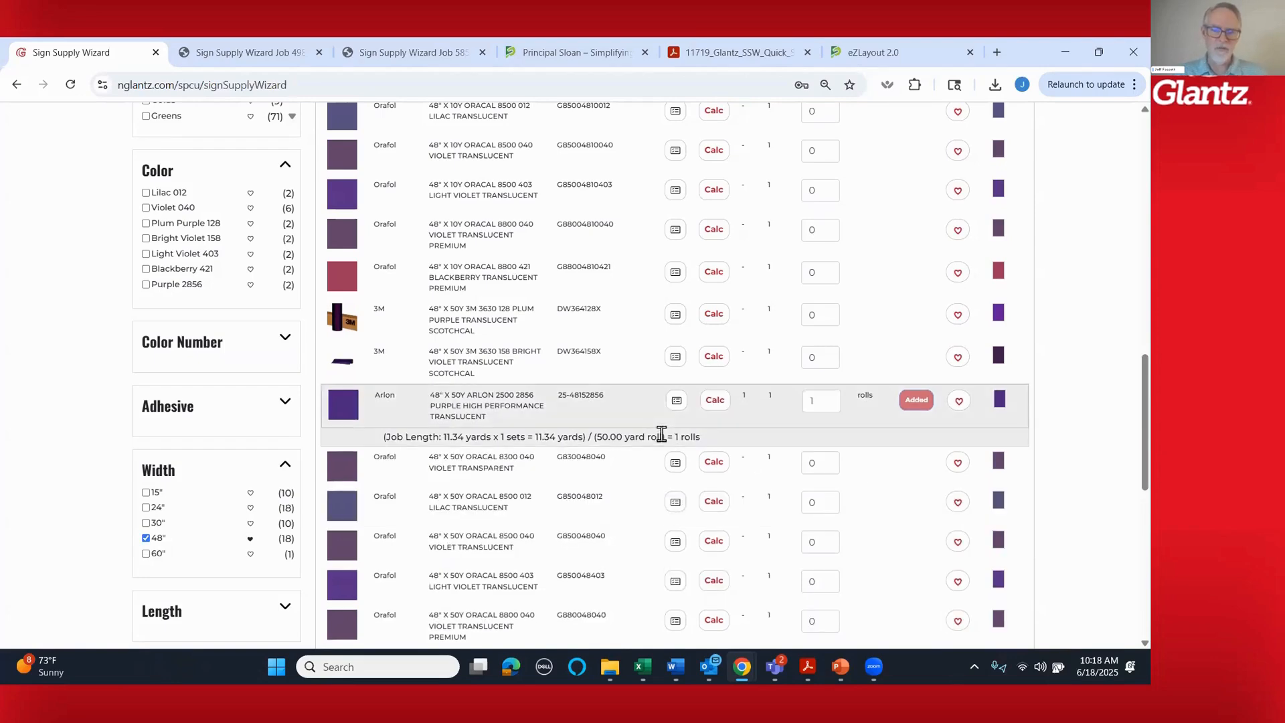
scroll(1092, 501, "up", 8)
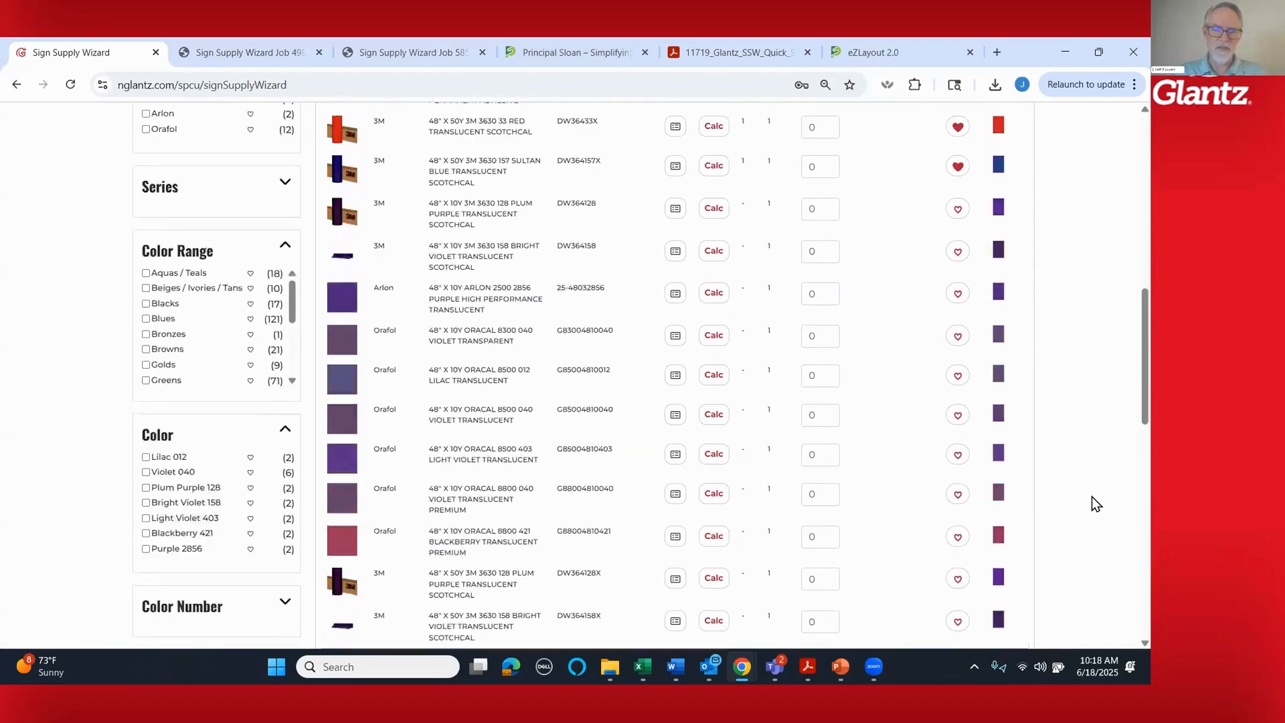
scroll(1091, 503, "up", 5)
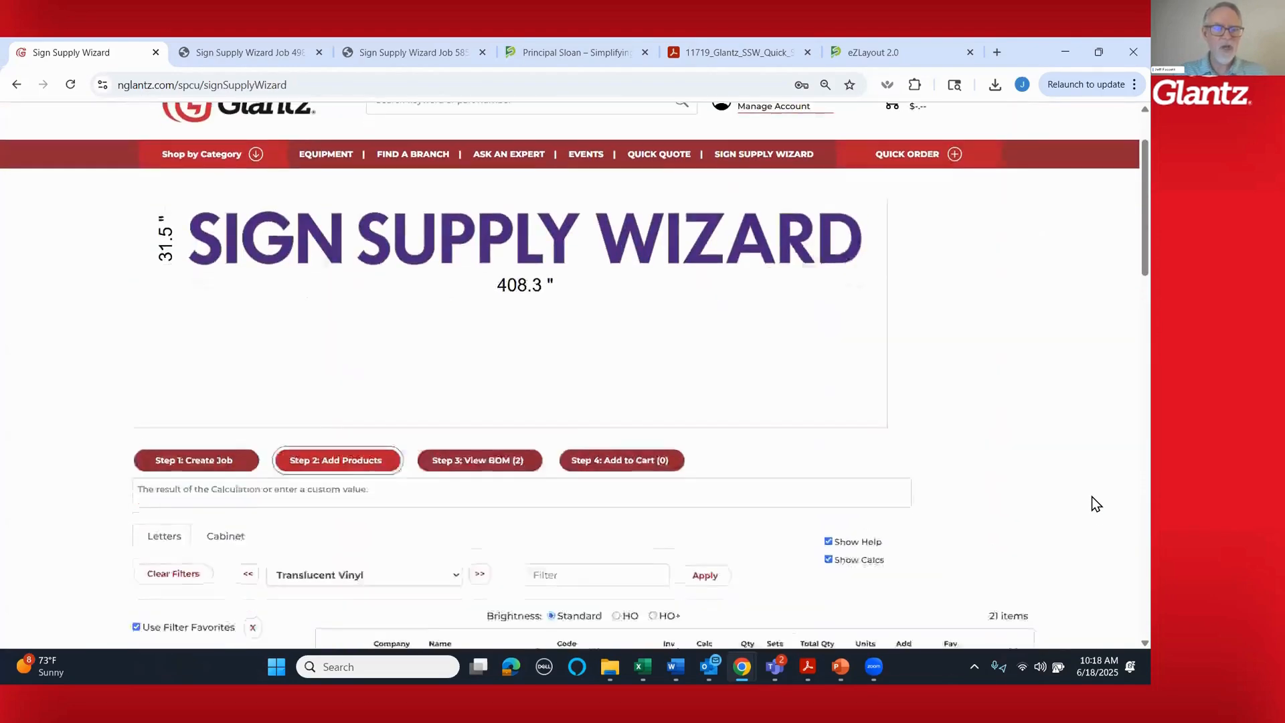
scroll(963, 483, "down", 1)
scroll(962, 483, "down", 1)
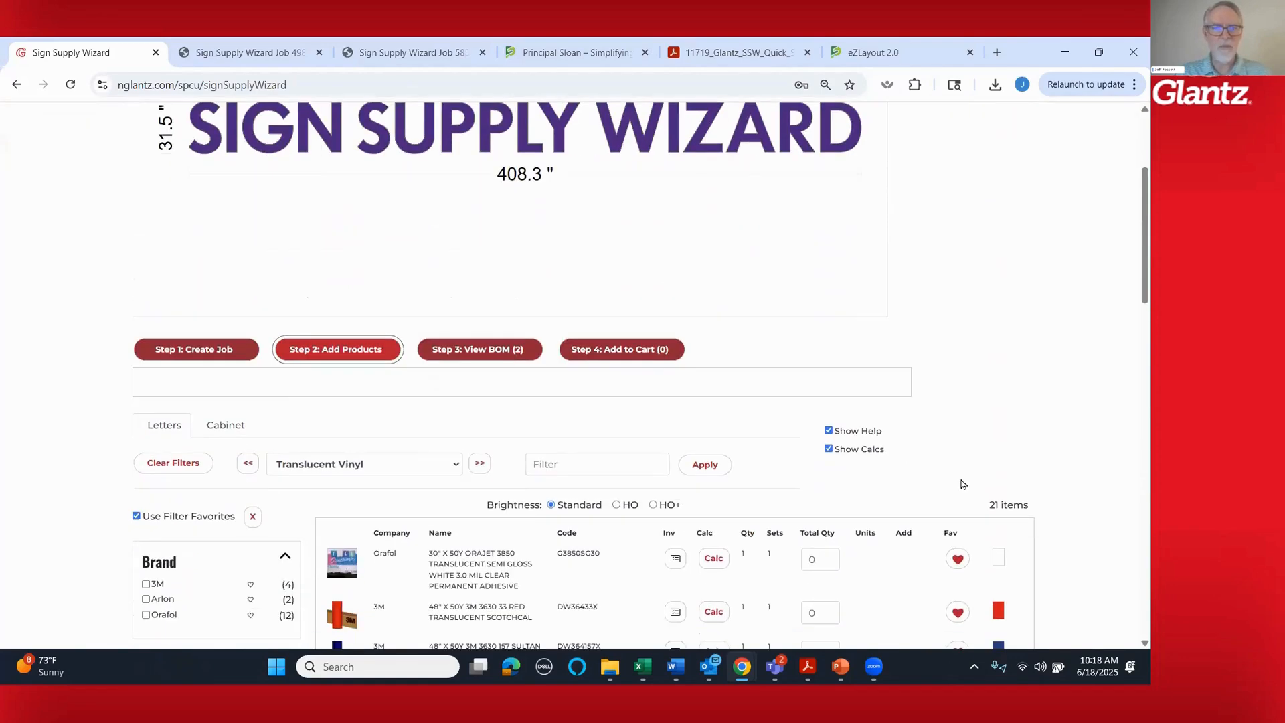
- Pass through Polycarbonate, viewing its Type filter, to reach Flexible Substrates & Accessories
left_click(455, 467)
left_click(458, 465)
left_click(478, 464)
scroll(1076, 452, "down", 1)
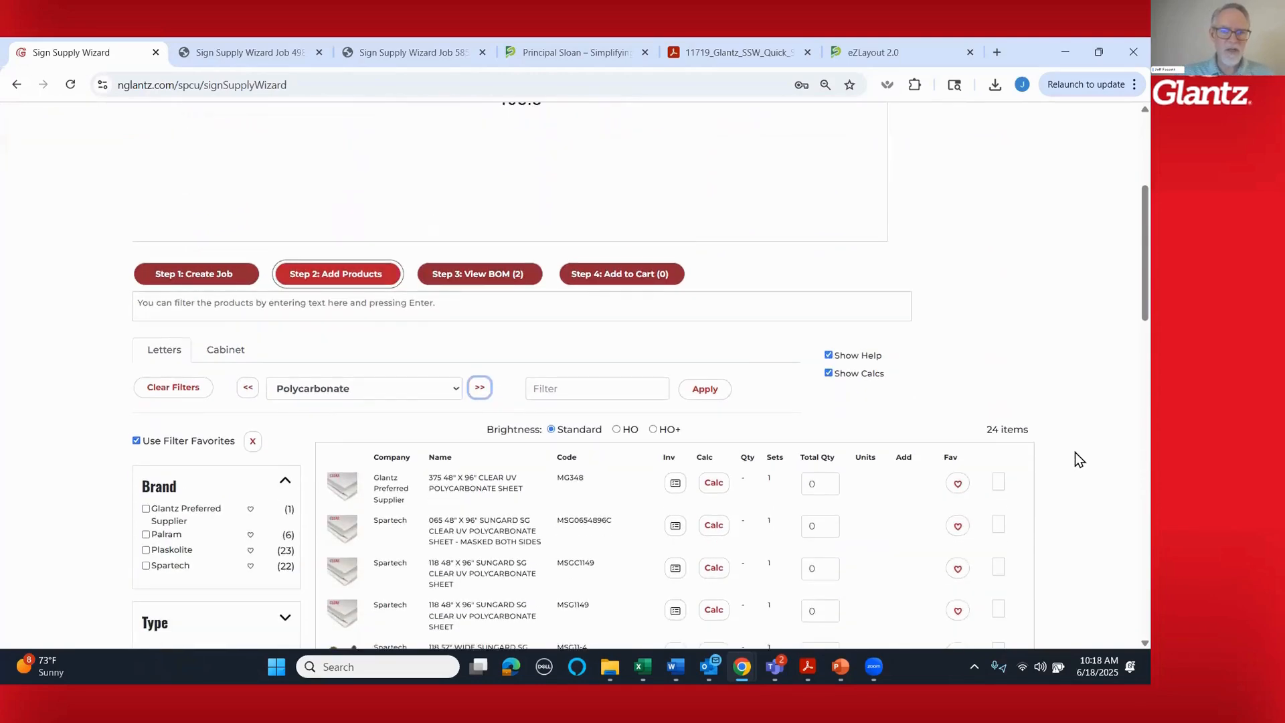
scroll(1074, 452, "down", 2)
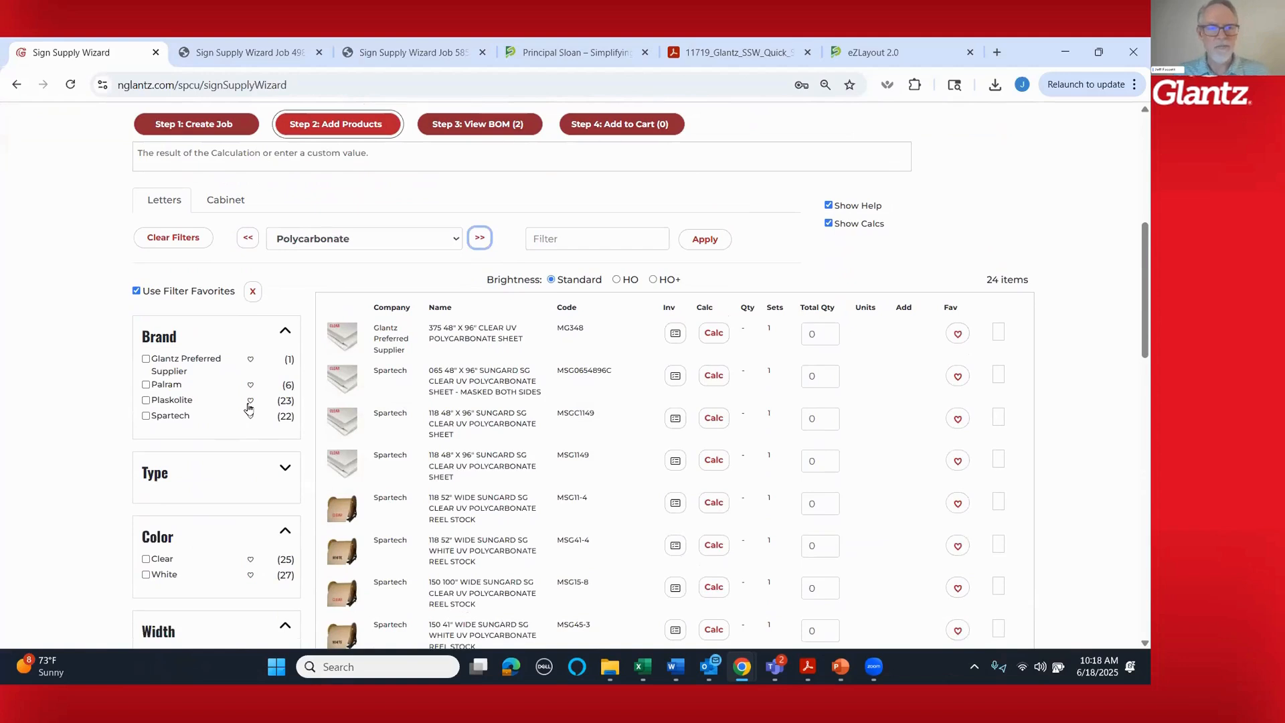
left_click(175, 476)
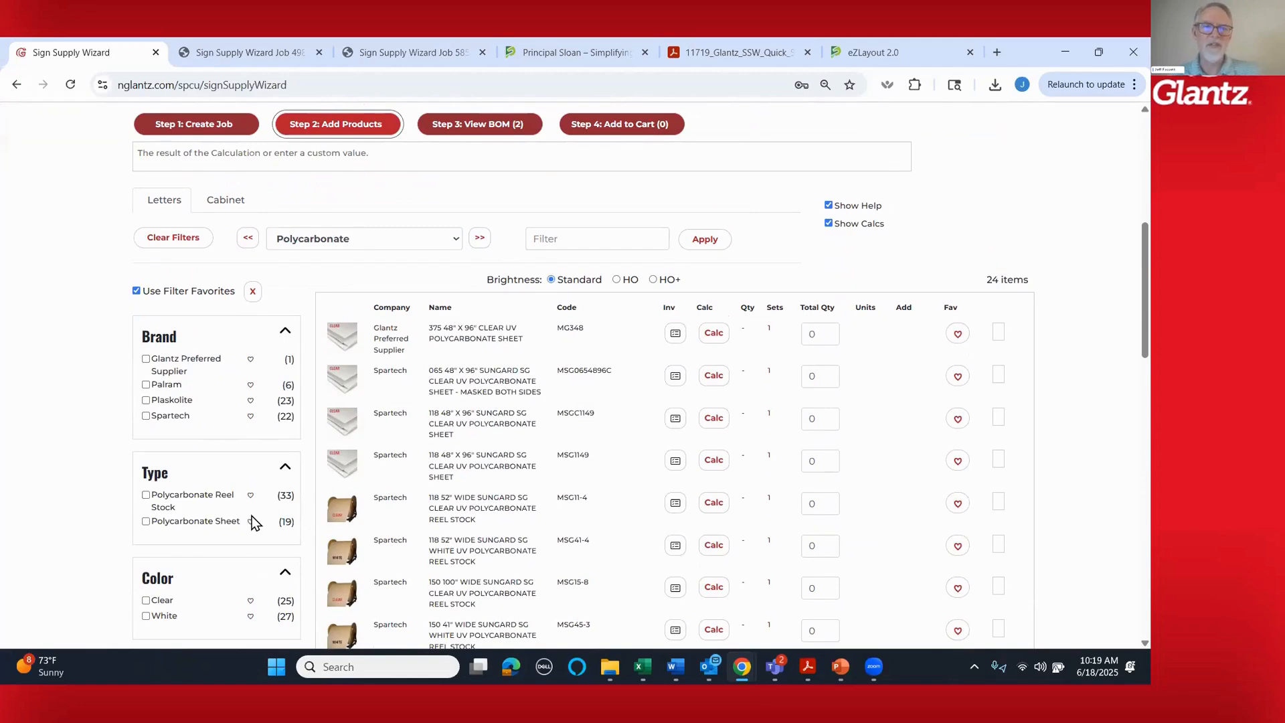
scroll(377, 506, "down", 1)
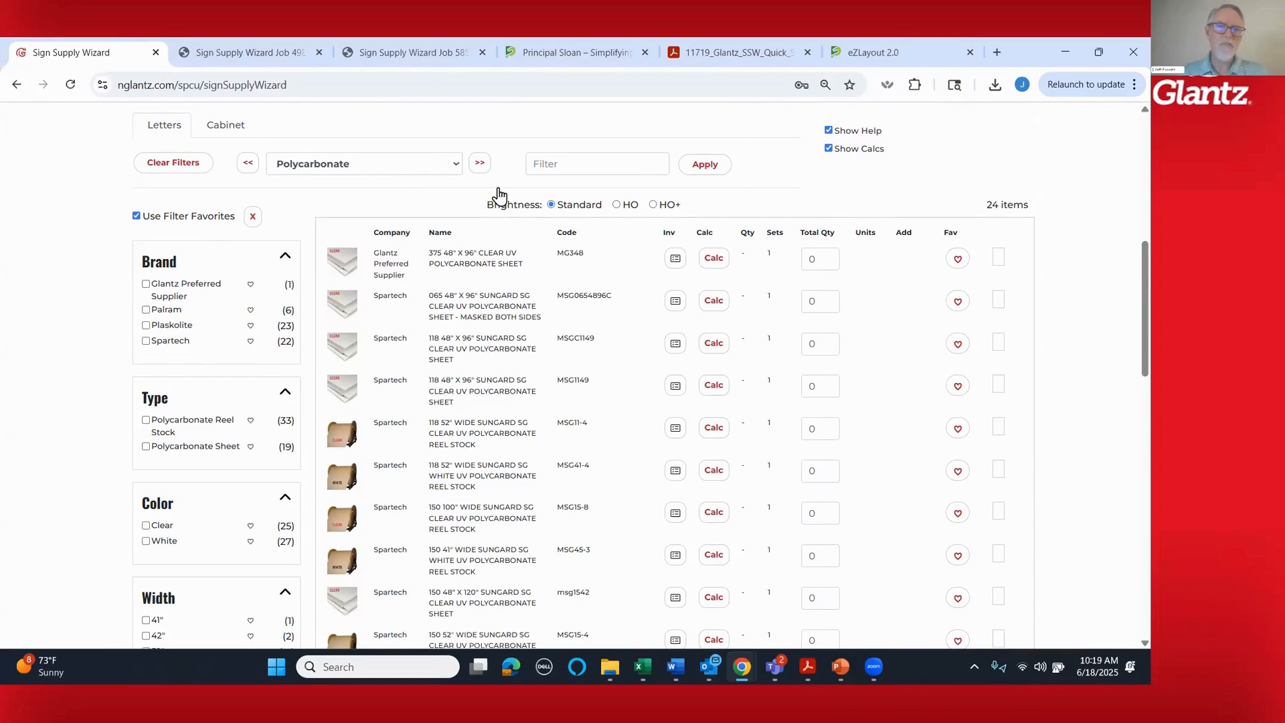
left_click(480, 164)
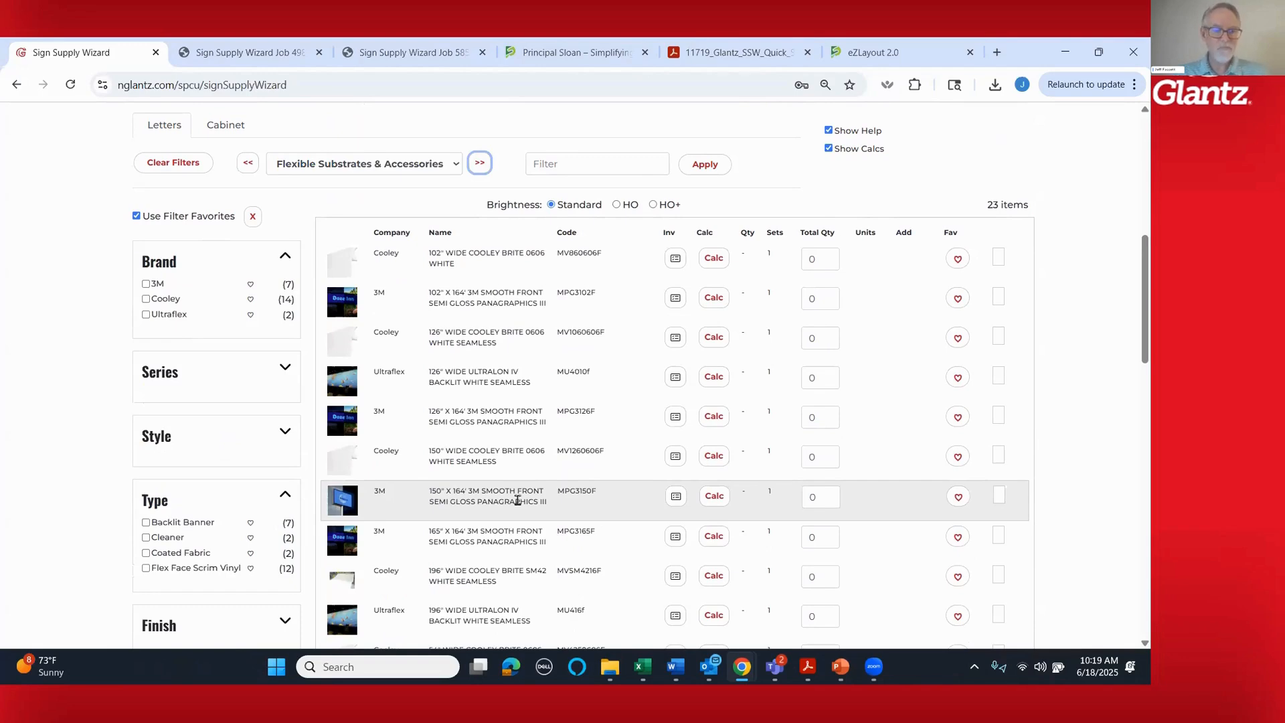
- In Trim Cap & Accessories, add two 150-foot rolls of 1" GemTrim Flex 2000 Yellow to the BOM
left_click(479, 164)
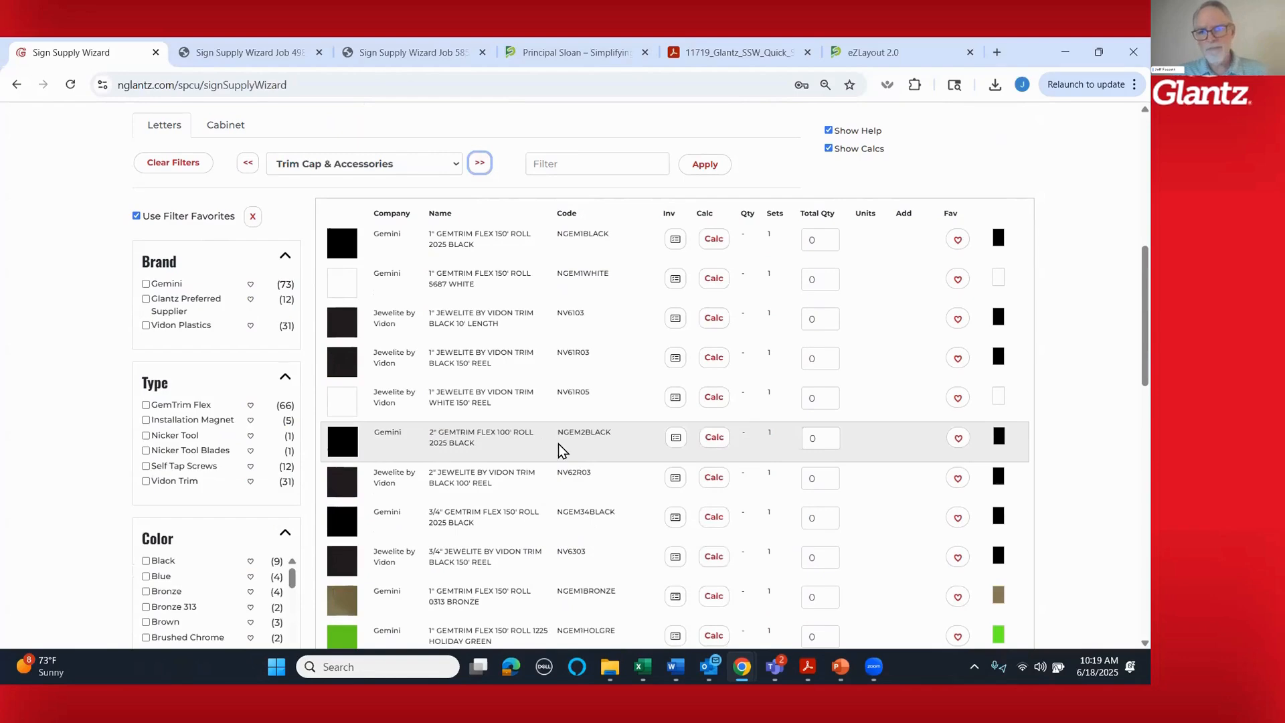
scroll(563, 451, "down", 4)
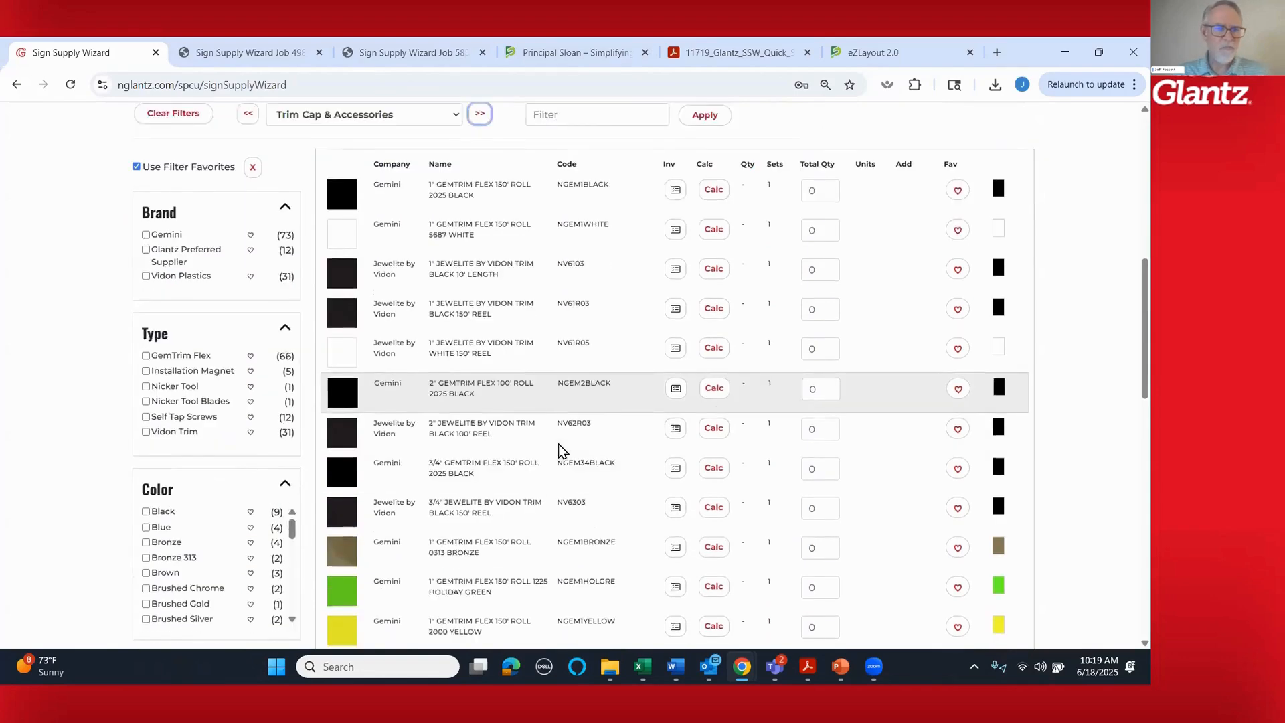
scroll(562, 450, "up", 4)
scroll(563, 450, "up", 1)
scroll(562, 451, "down", 4)
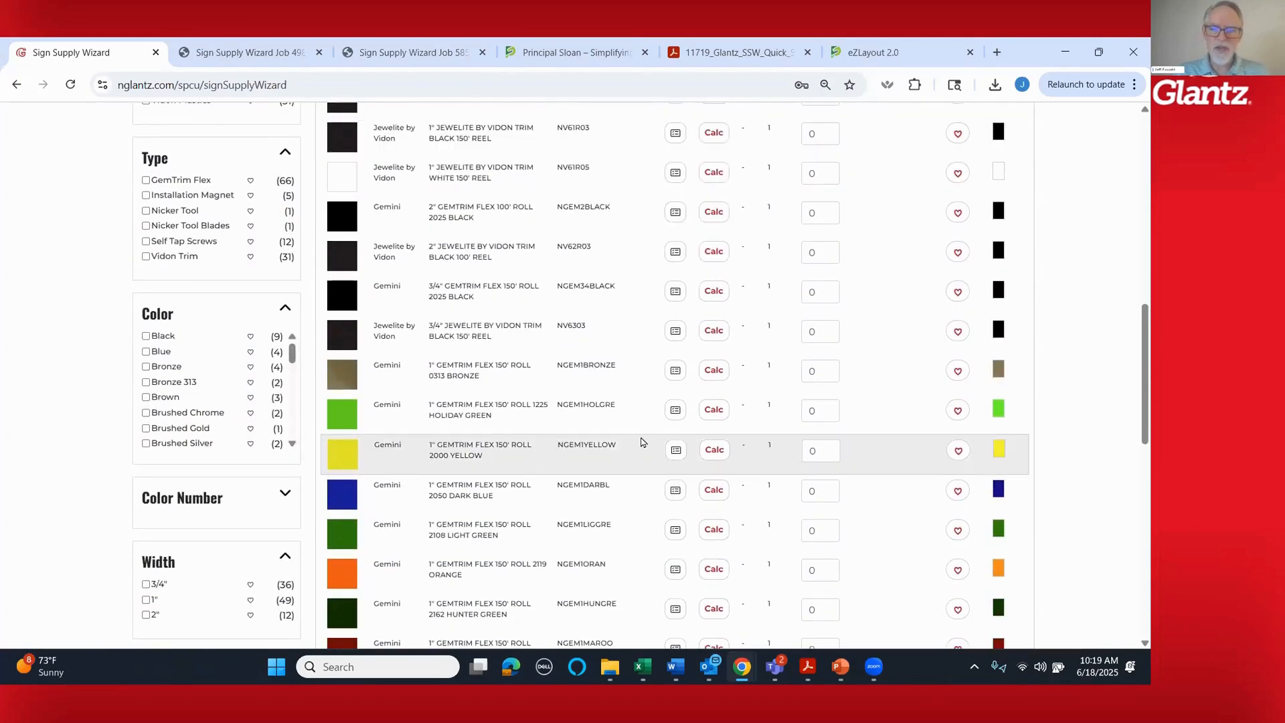
left_click(714, 451)
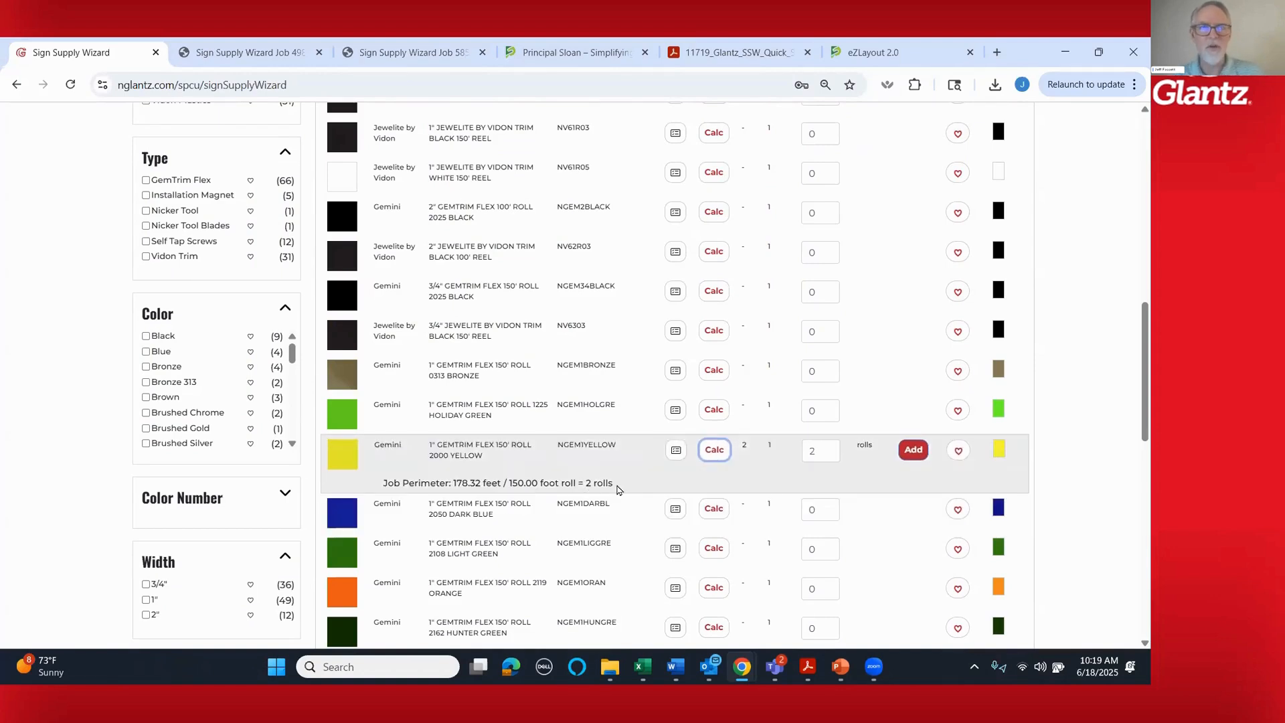
left_click(914, 449)
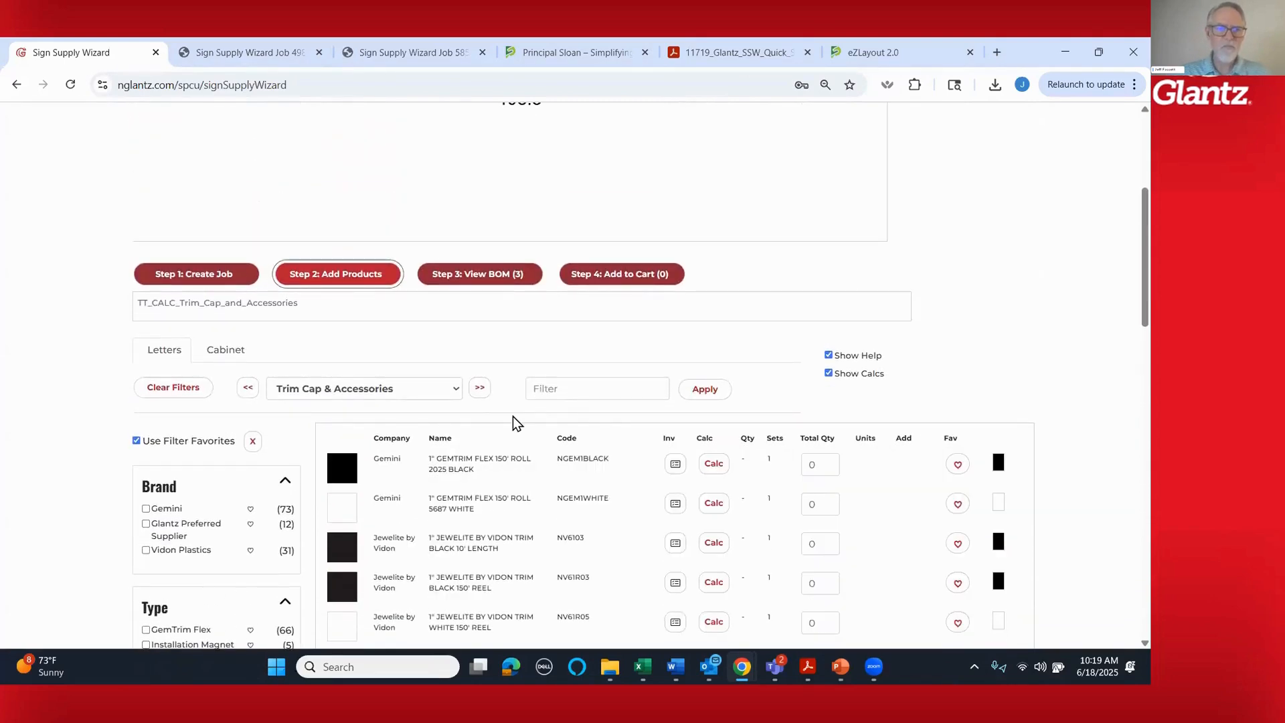
- In Channel Letter Coil, add 1 roll of LW46B 040 5.3" x 270' gloss black coil to the BOM
left_click(481, 393)
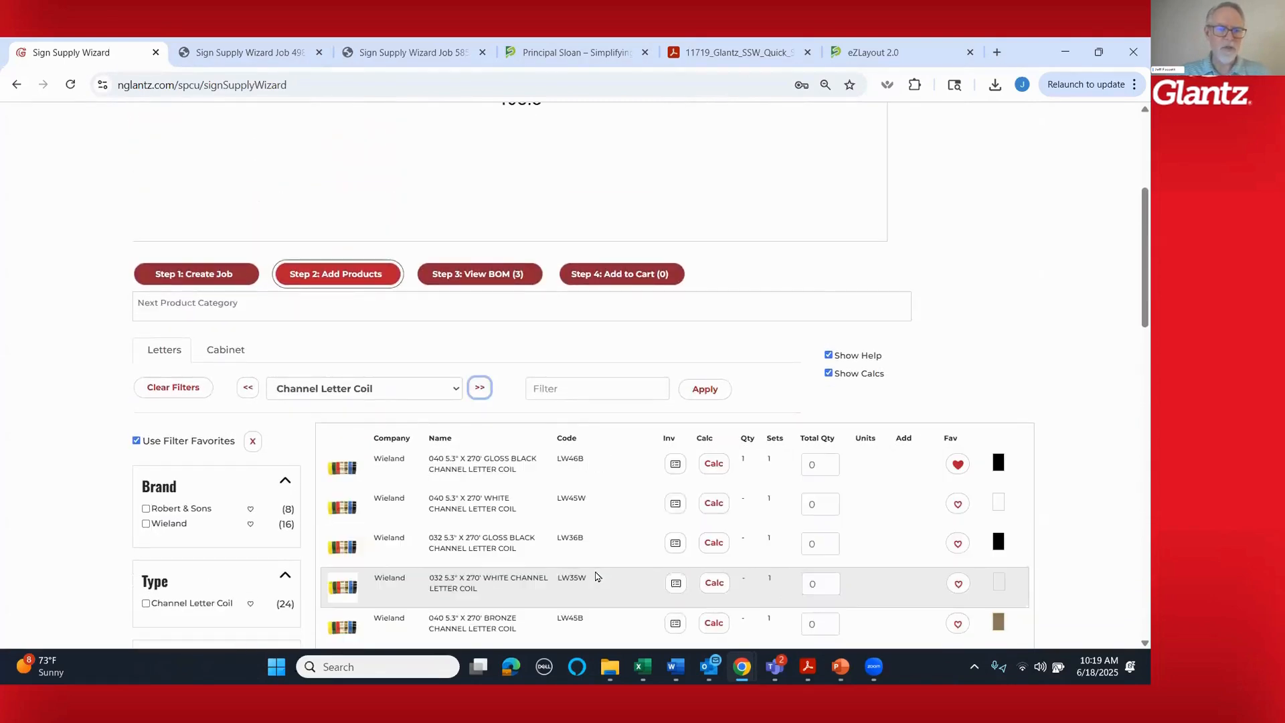
scroll(599, 577, "down", 3)
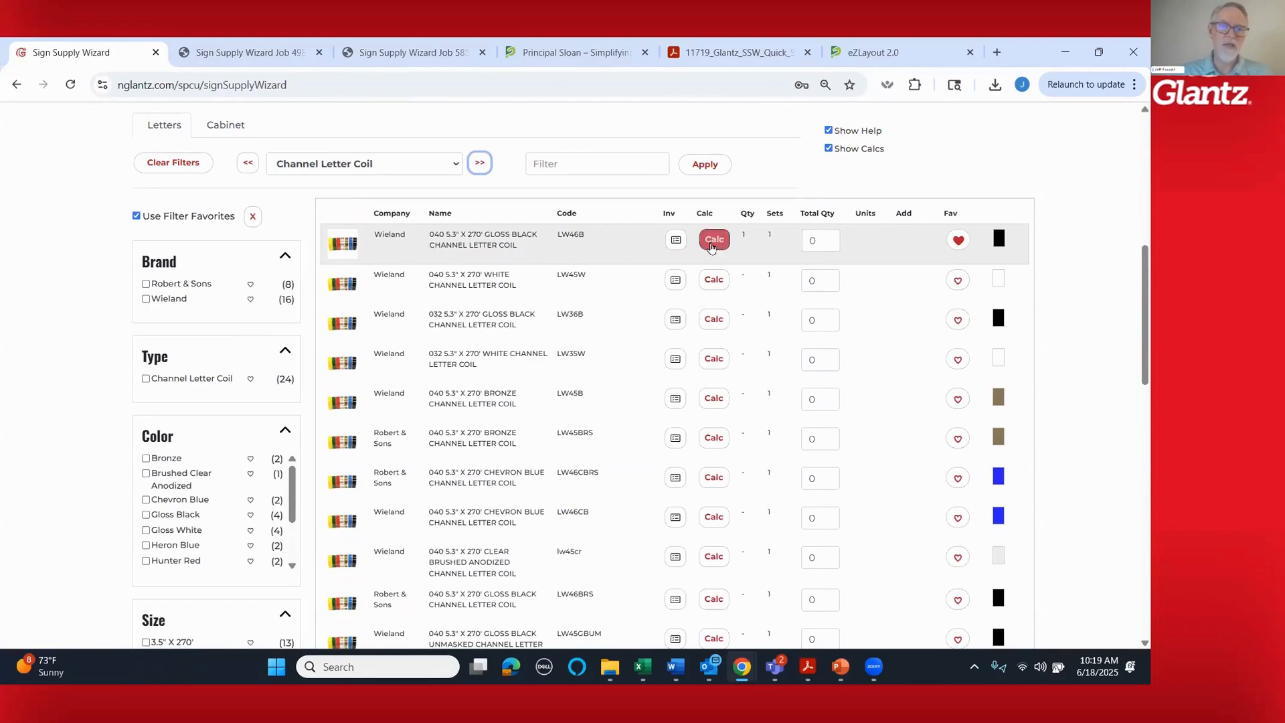
left_click(714, 240)
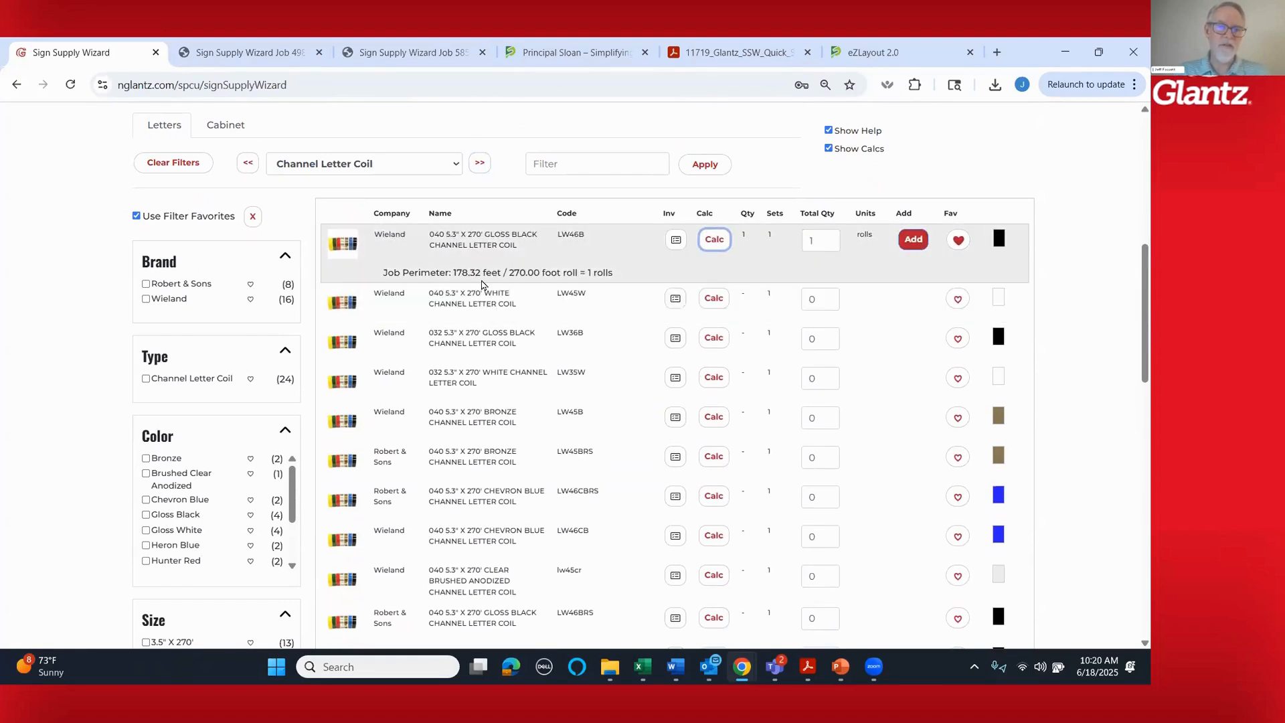
left_click(914, 240)
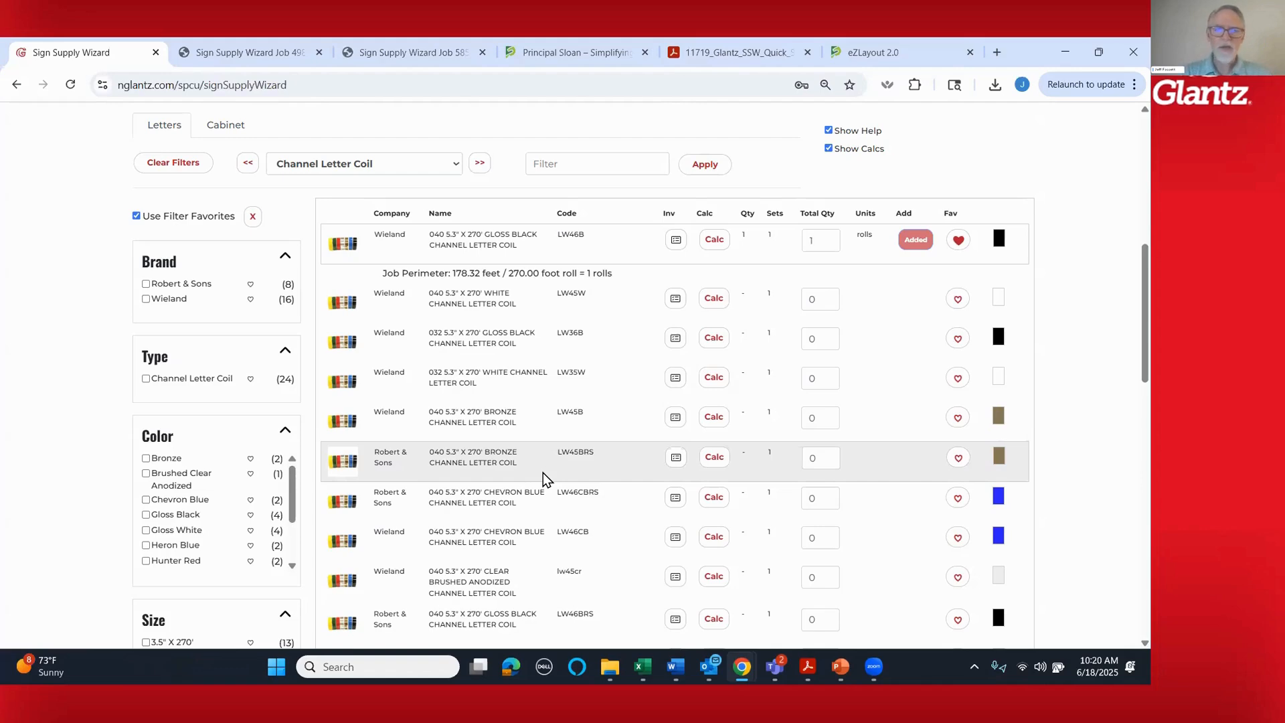
scroll(594, 271, "up", 7)
scroll(566, 268, "down", 2)
scroll(566, 268, "up", 3)
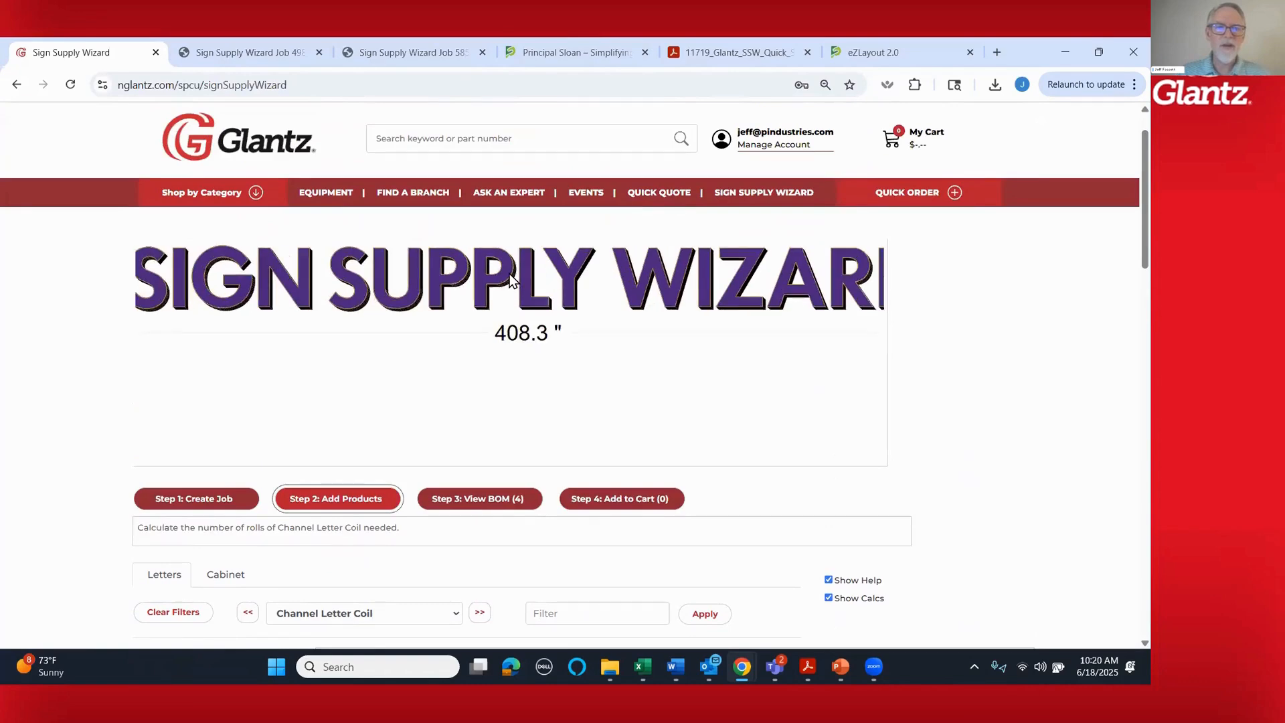
scroll(509, 274, "up", 5)
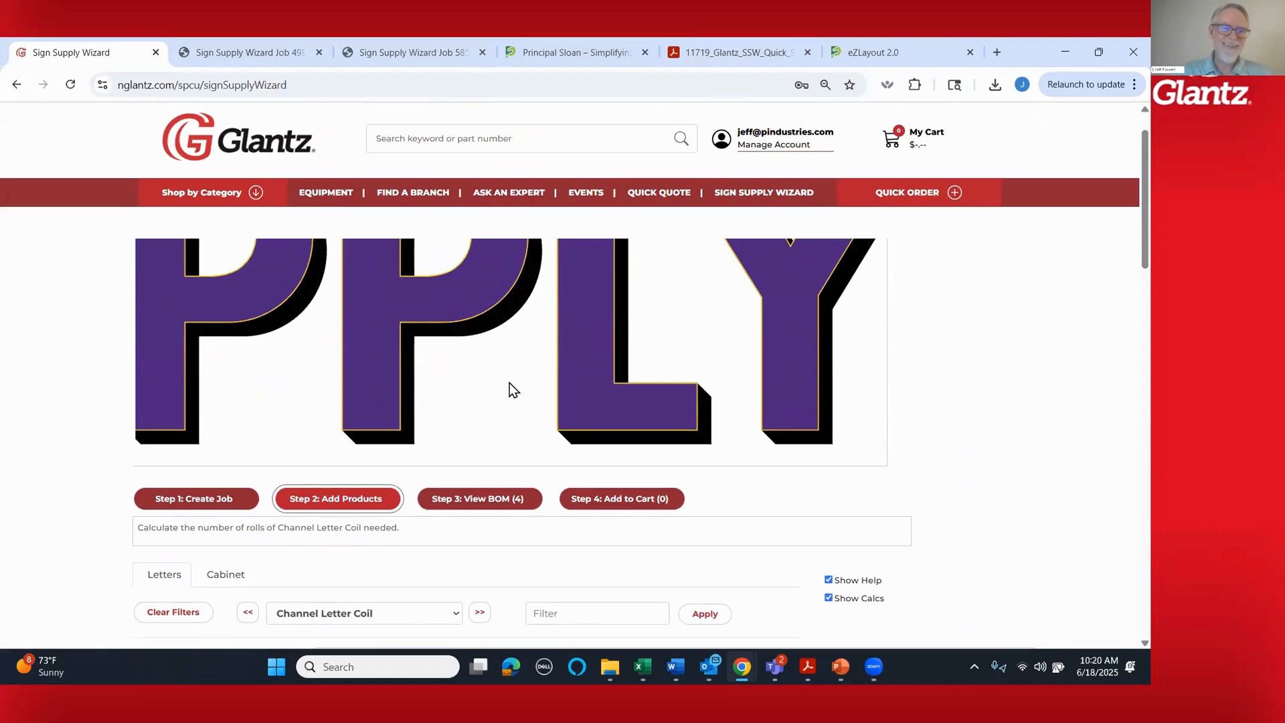
scroll(509, 383, "down", 5)
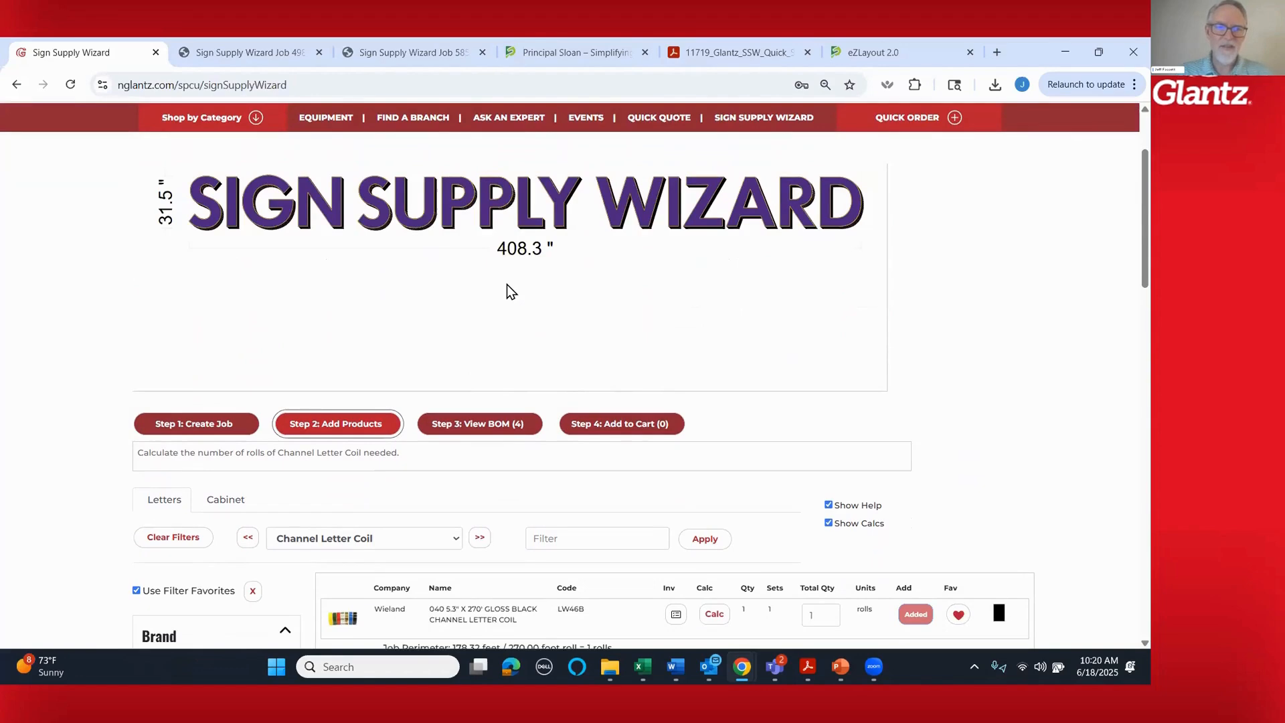
scroll(967, 424, "down", 3)
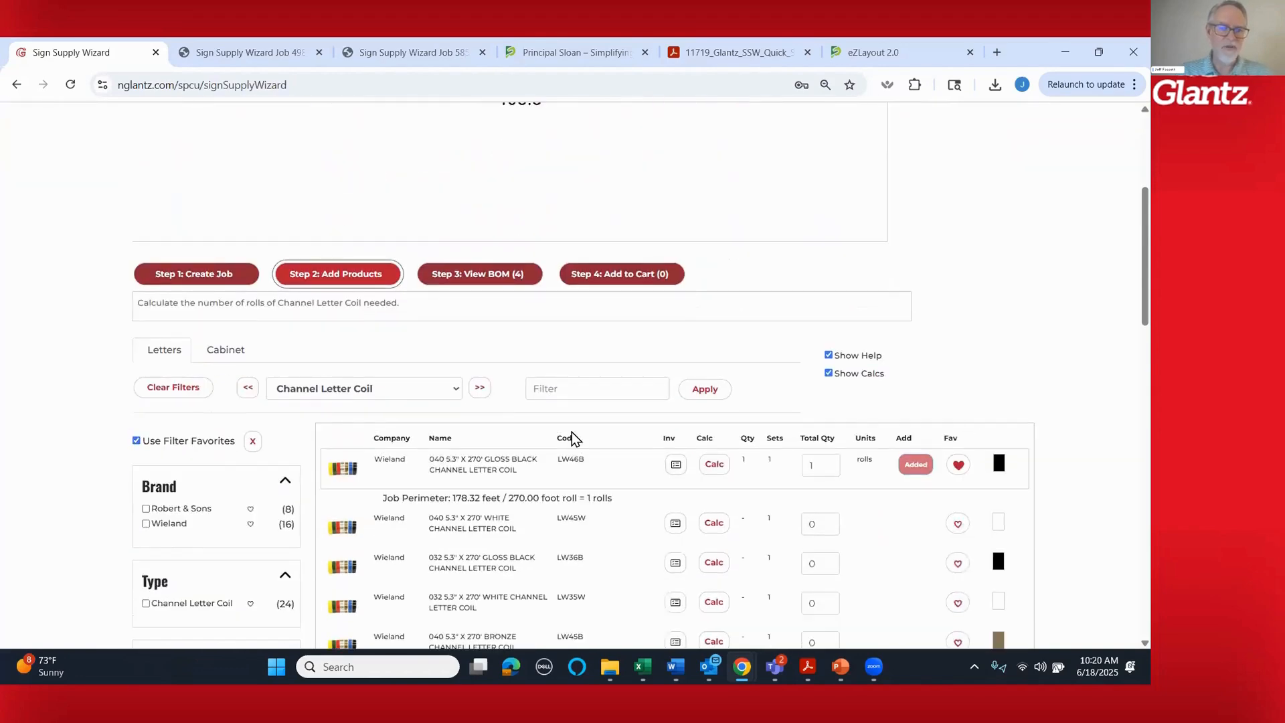
- Switch to the LEDs category and expand the Series and Voltage filters
left_click(480, 388)
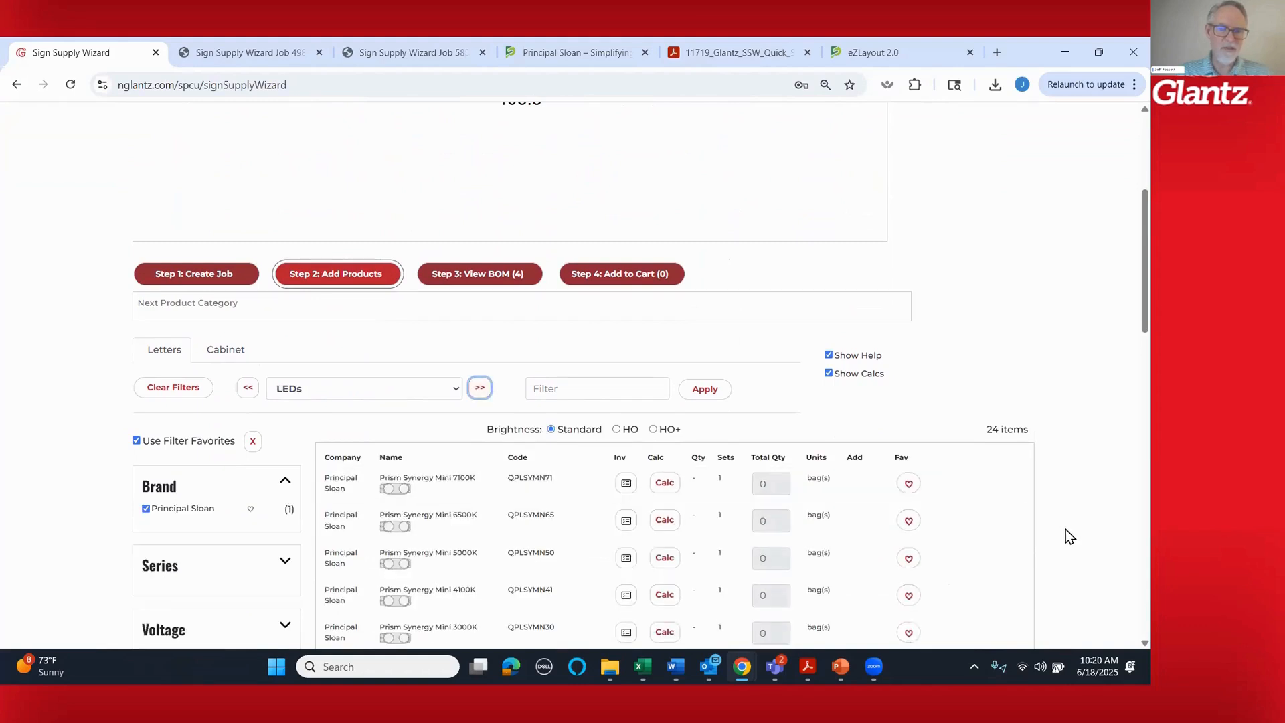
scroll(1078, 536, "down", 5)
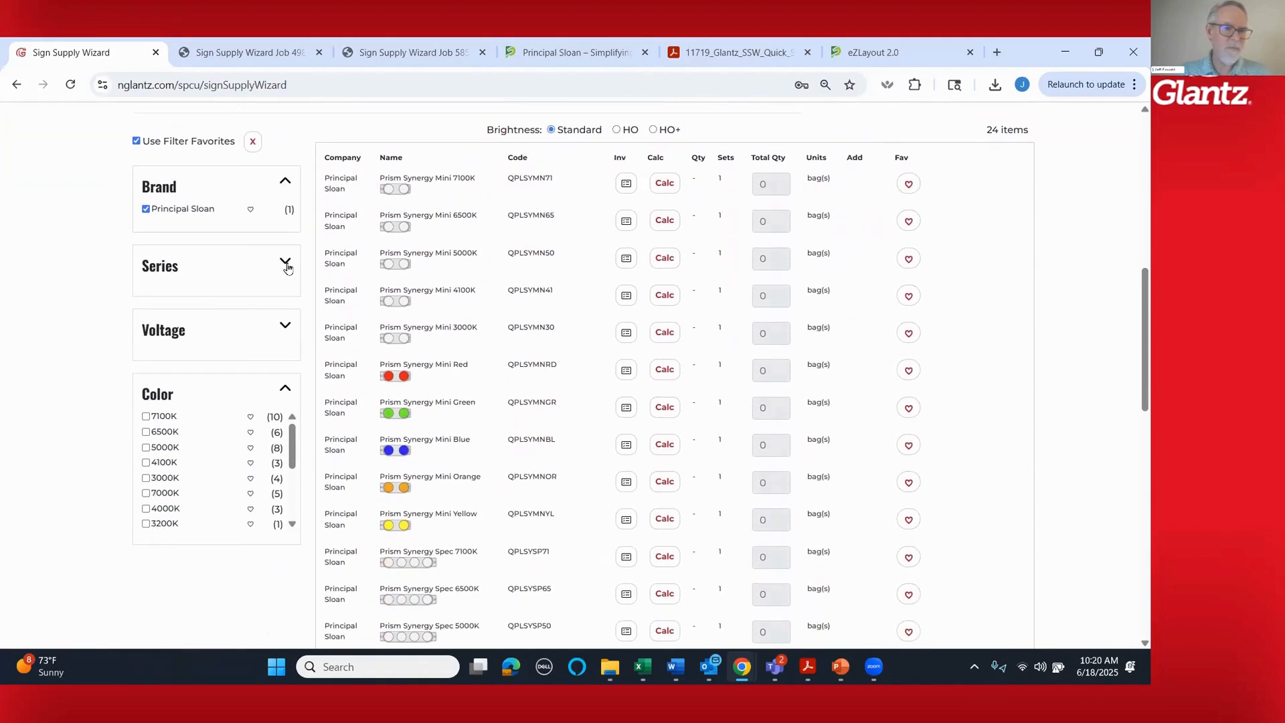
left_click(286, 263)
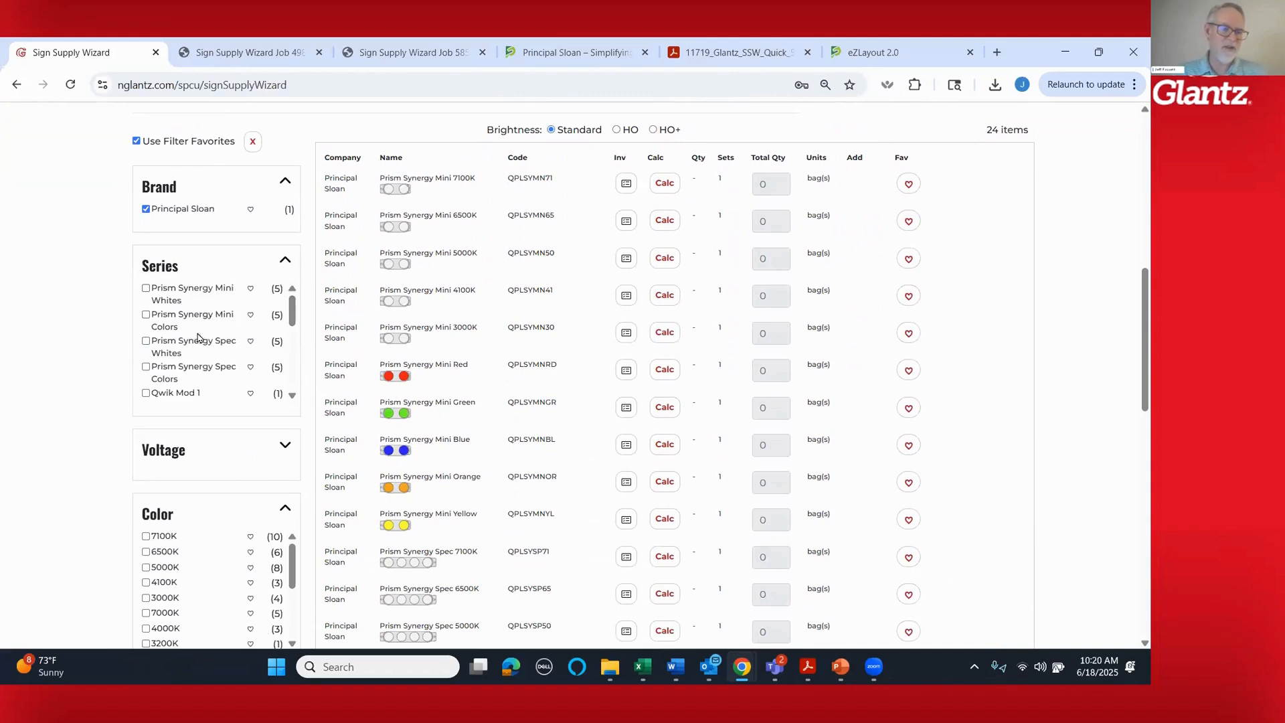
left_click(286, 453)
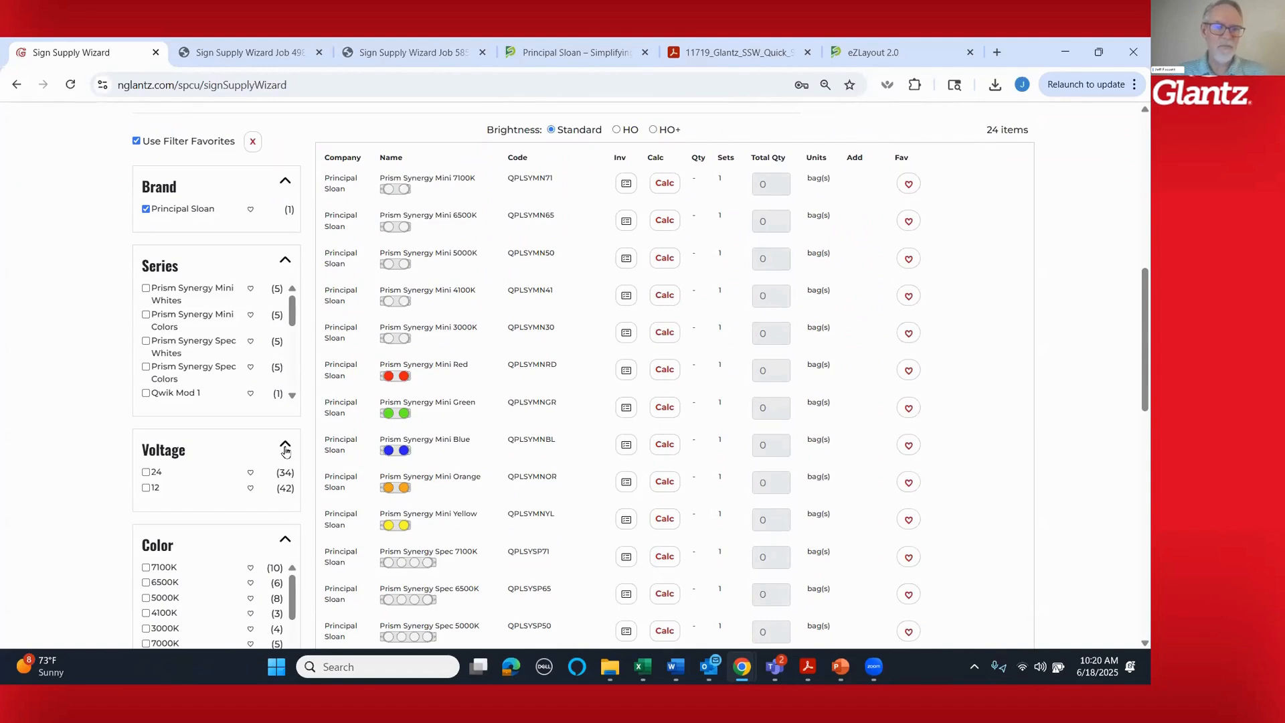
- Calculate the module count for the Prism Synergy Spec 5000K LEDs
scroll(286, 452, "down", 3)
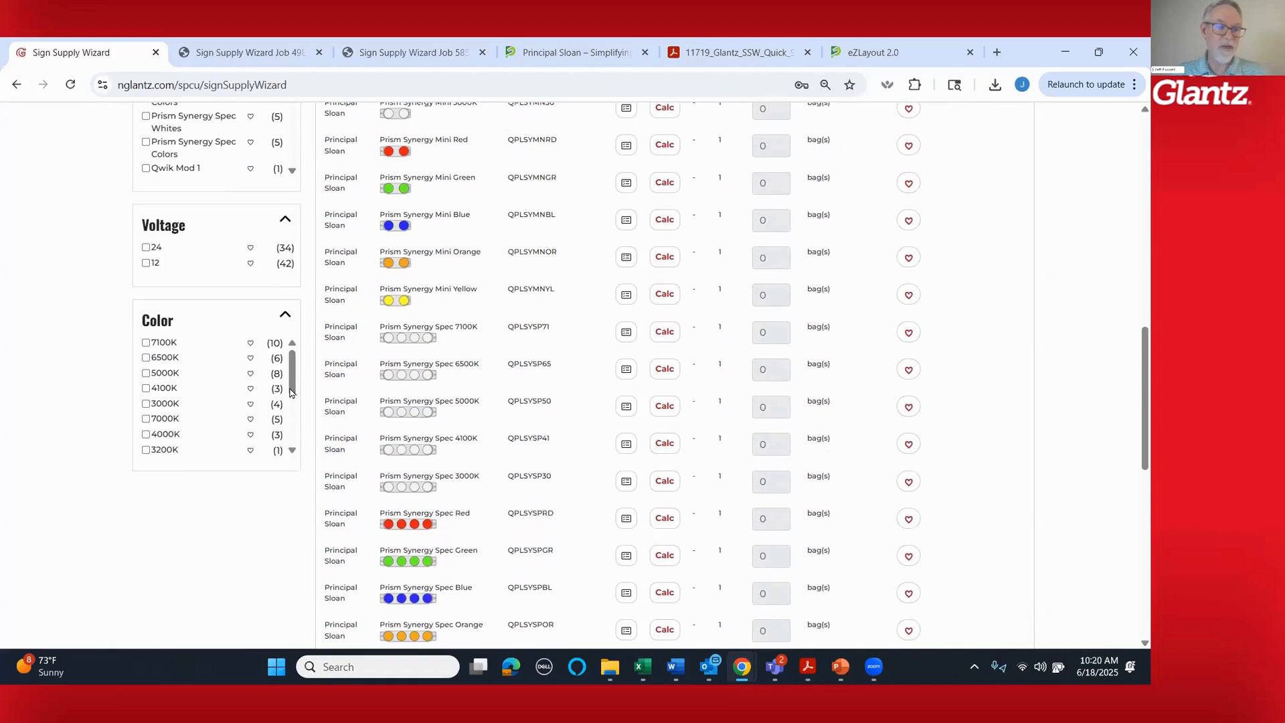
scroll(290, 391, "down", 1)
scroll(290, 390, "down", 2)
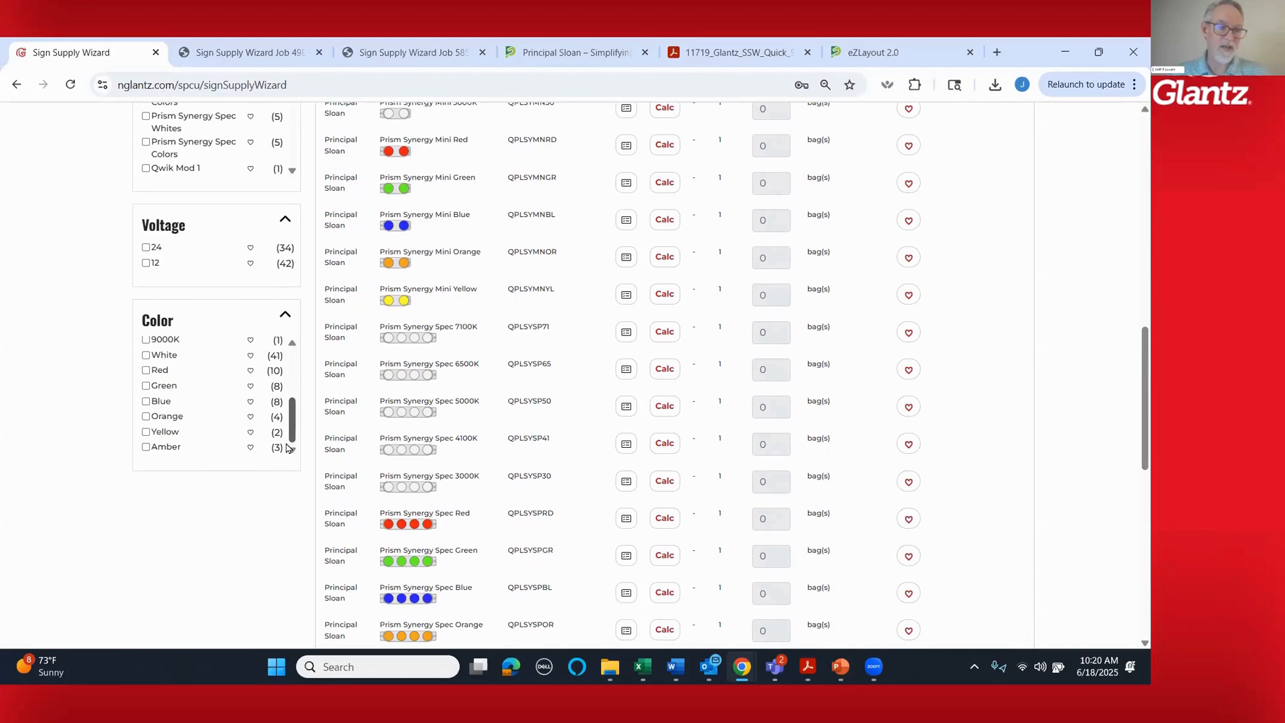
scroll(293, 398, "up", 3)
scroll(577, 501, "up", 1)
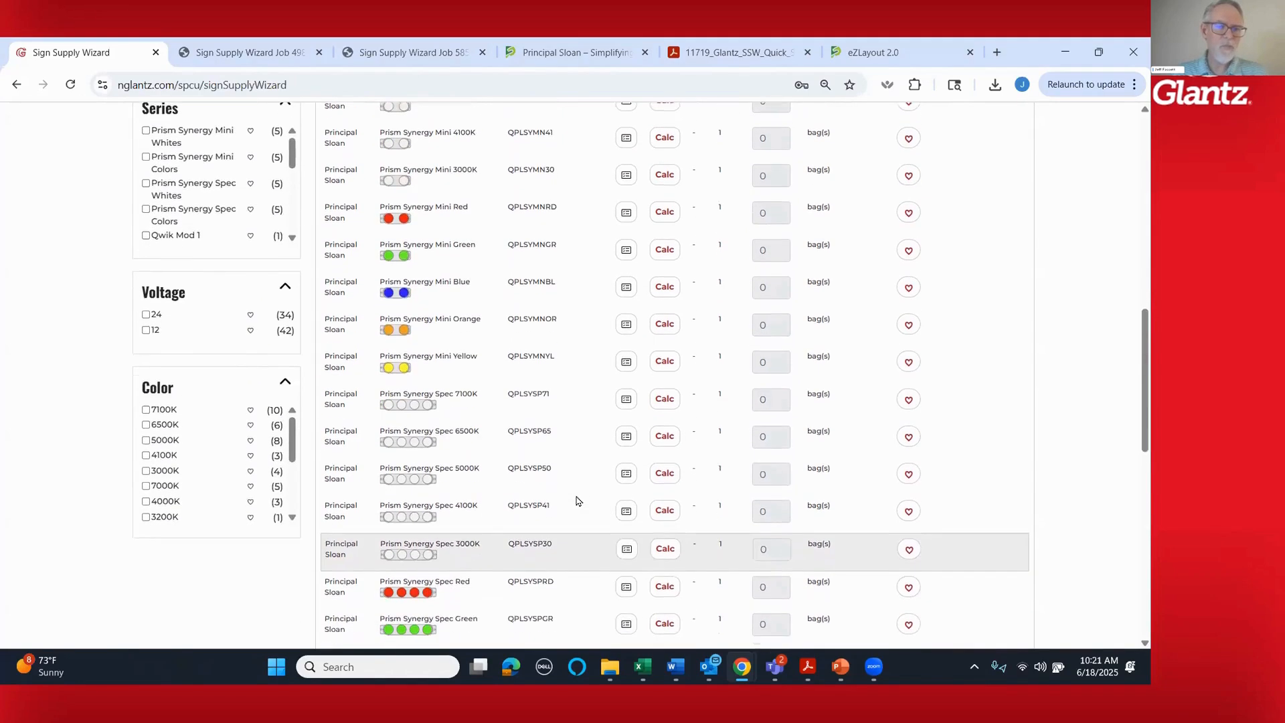
scroll(577, 501, "down", 1)
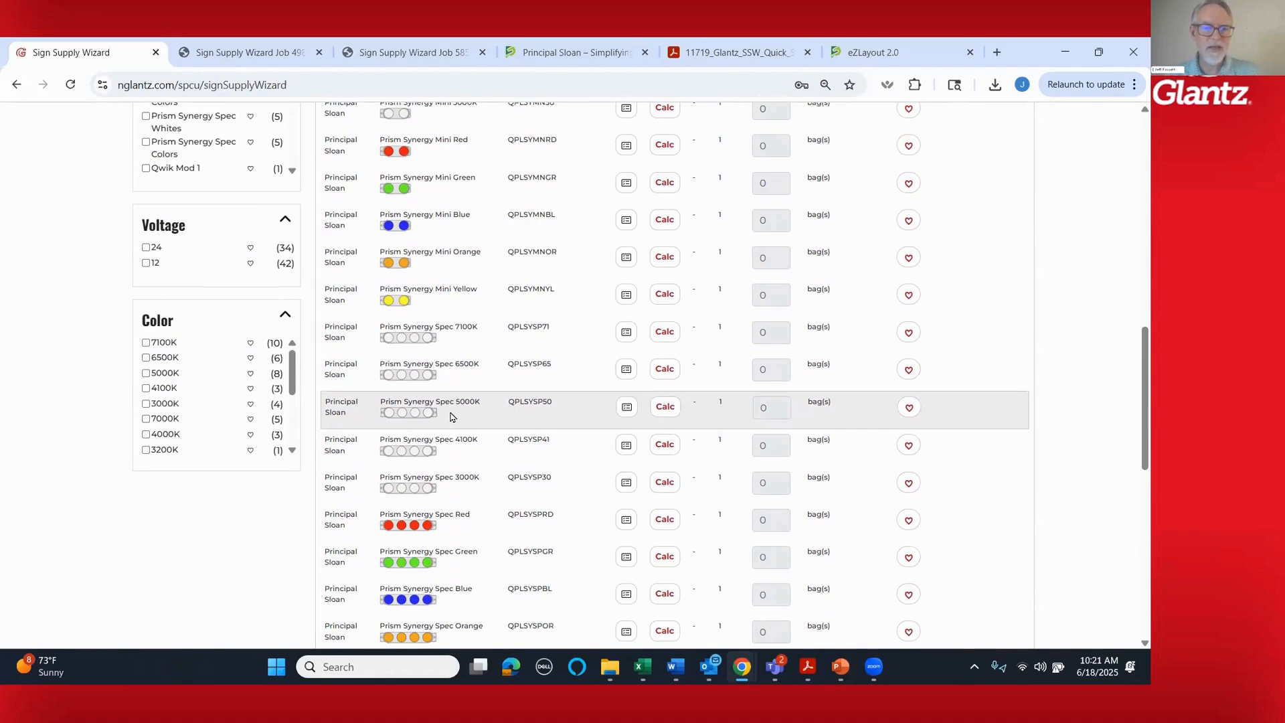
left_click(661, 410)
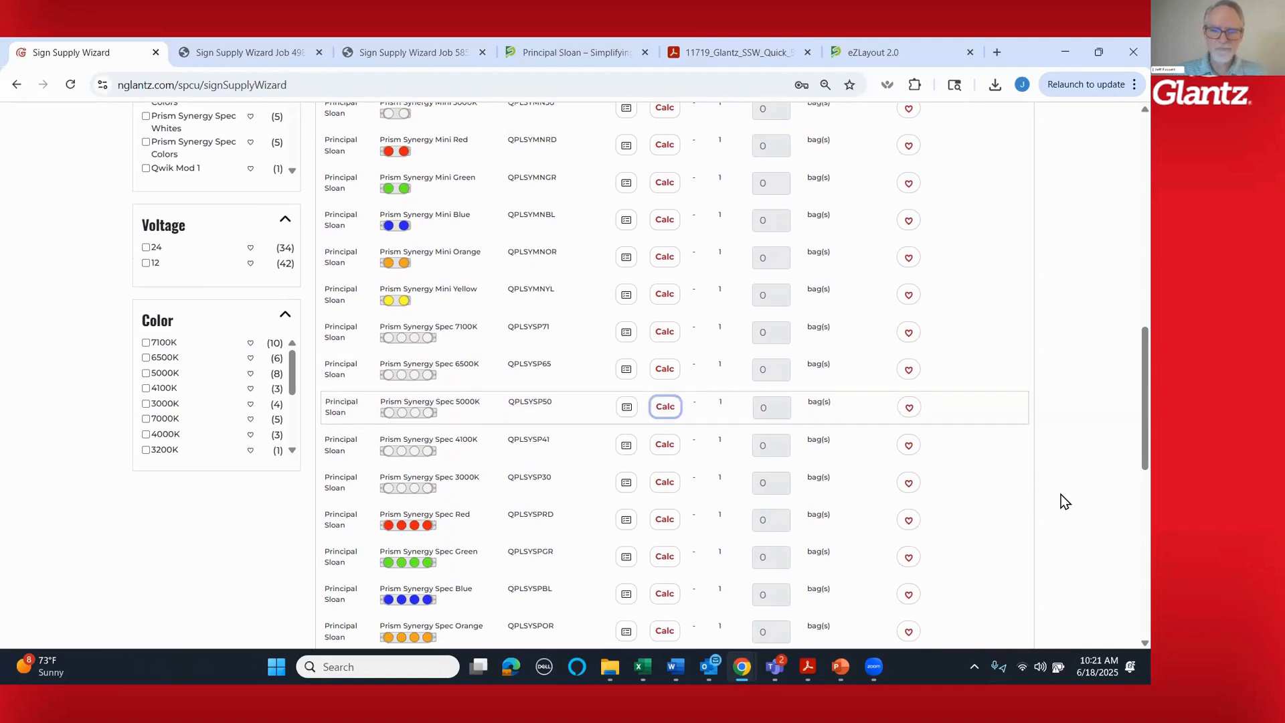
scroll(1065, 501, "up", 9)
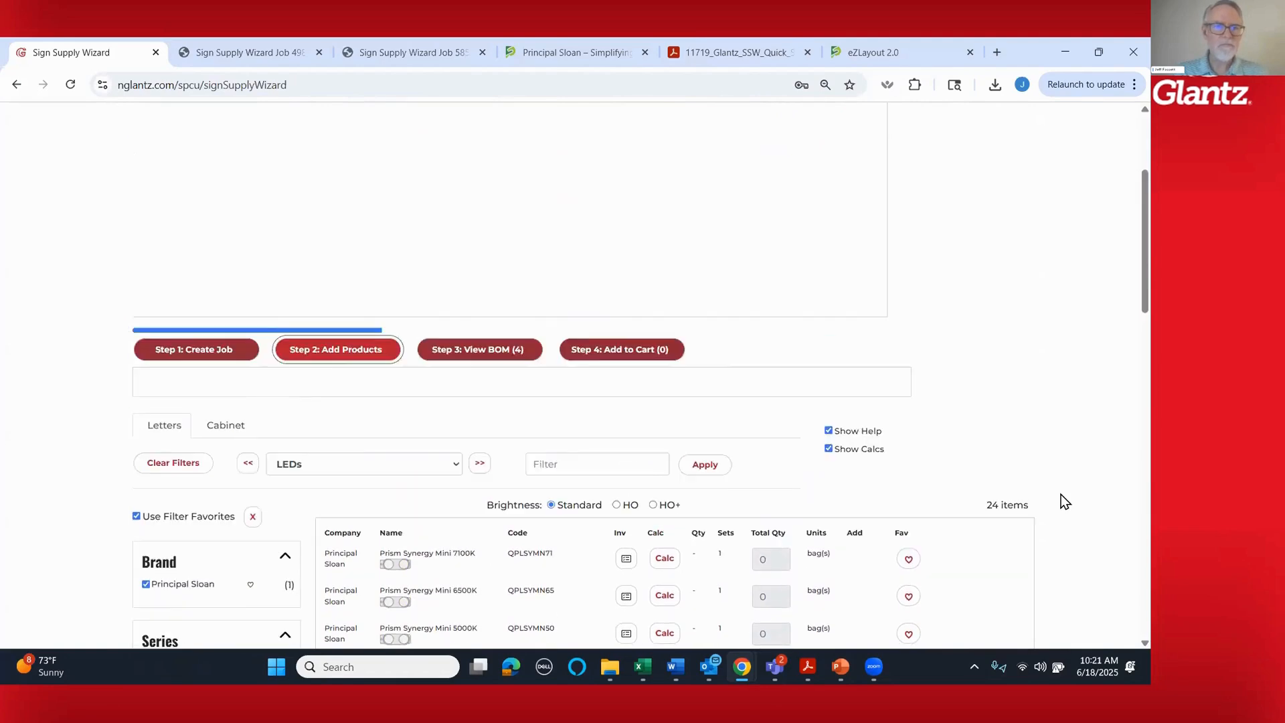
- Add 2 bags (127 modules) of Prism Synergy Spec 5000K LEDs, then advance to Power Supplies
scroll(1065, 502, "up", 3)
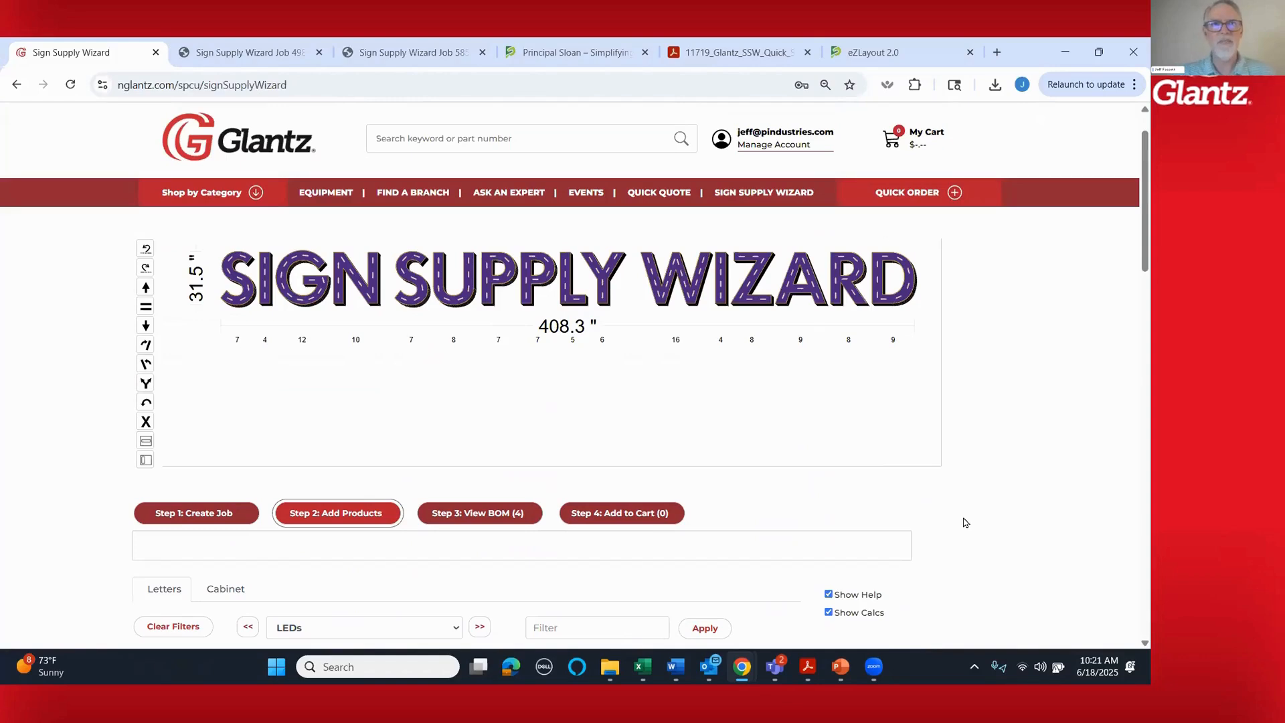
scroll(973, 553, "down", 5)
scroll(973, 555, "down", 4)
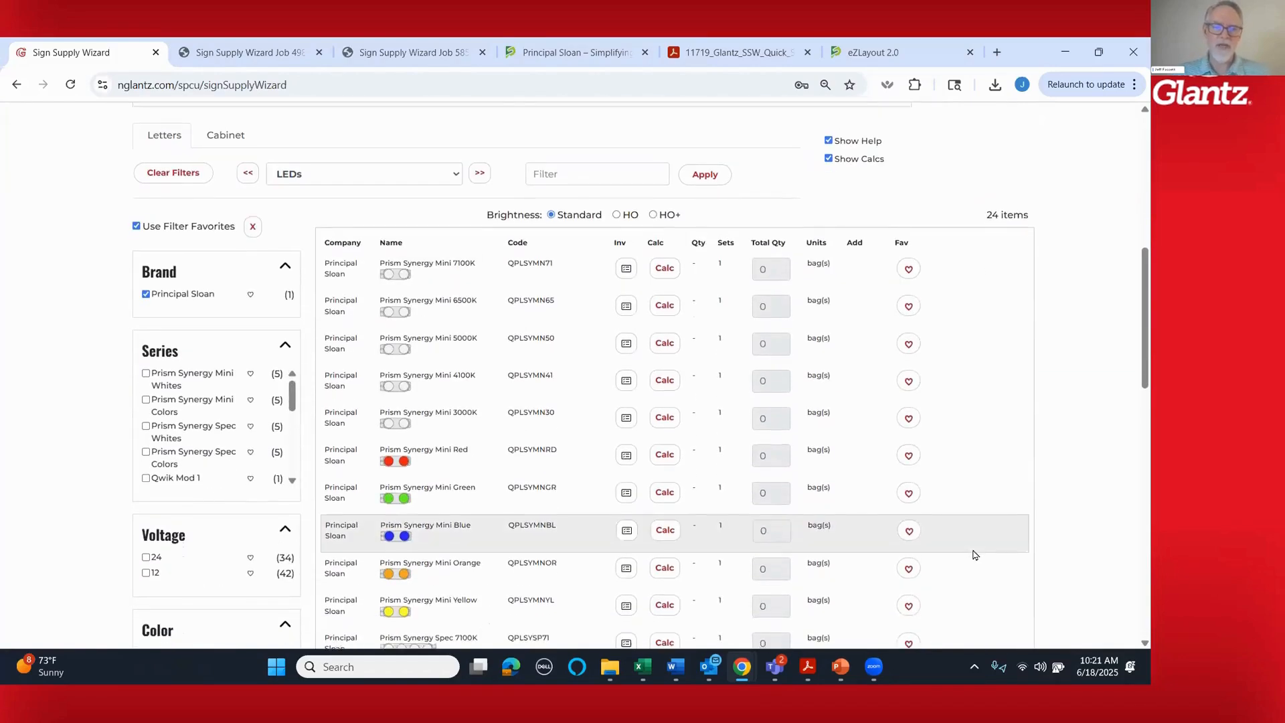
scroll(973, 555, "down", 1)
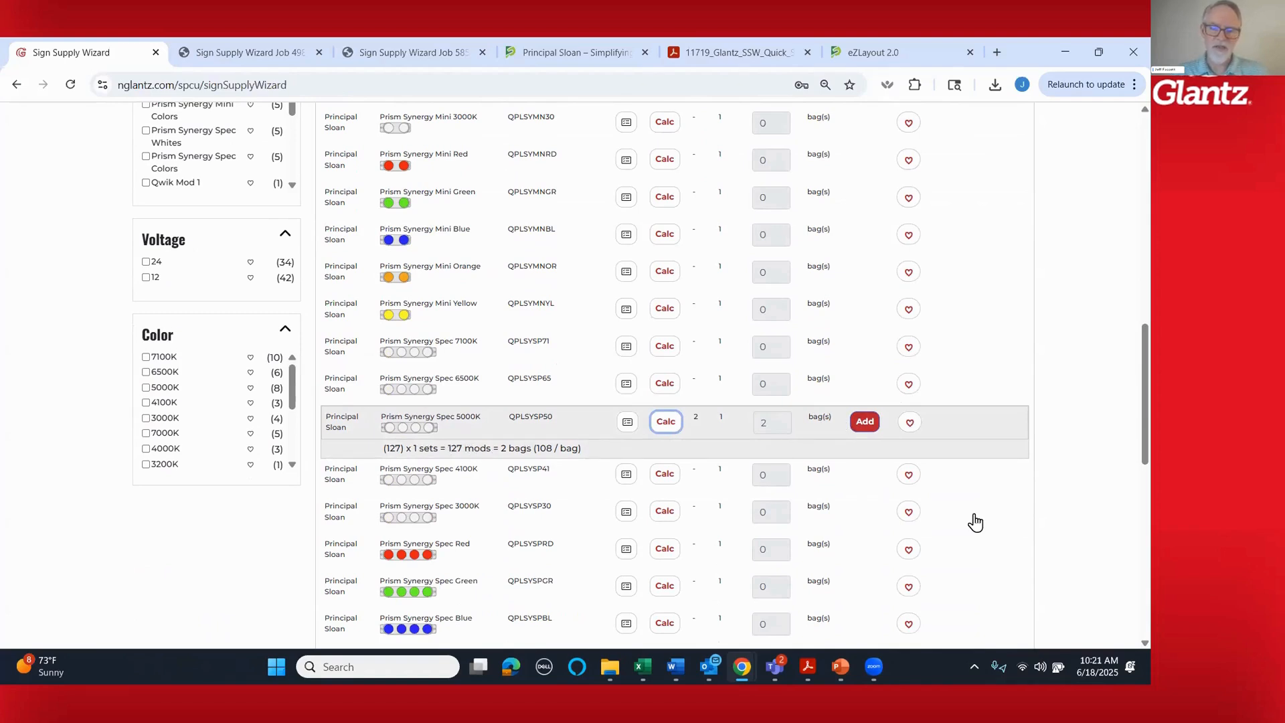
scroll(1031, 532, "up", 6)
scroll(1031, 531, "up", 1)
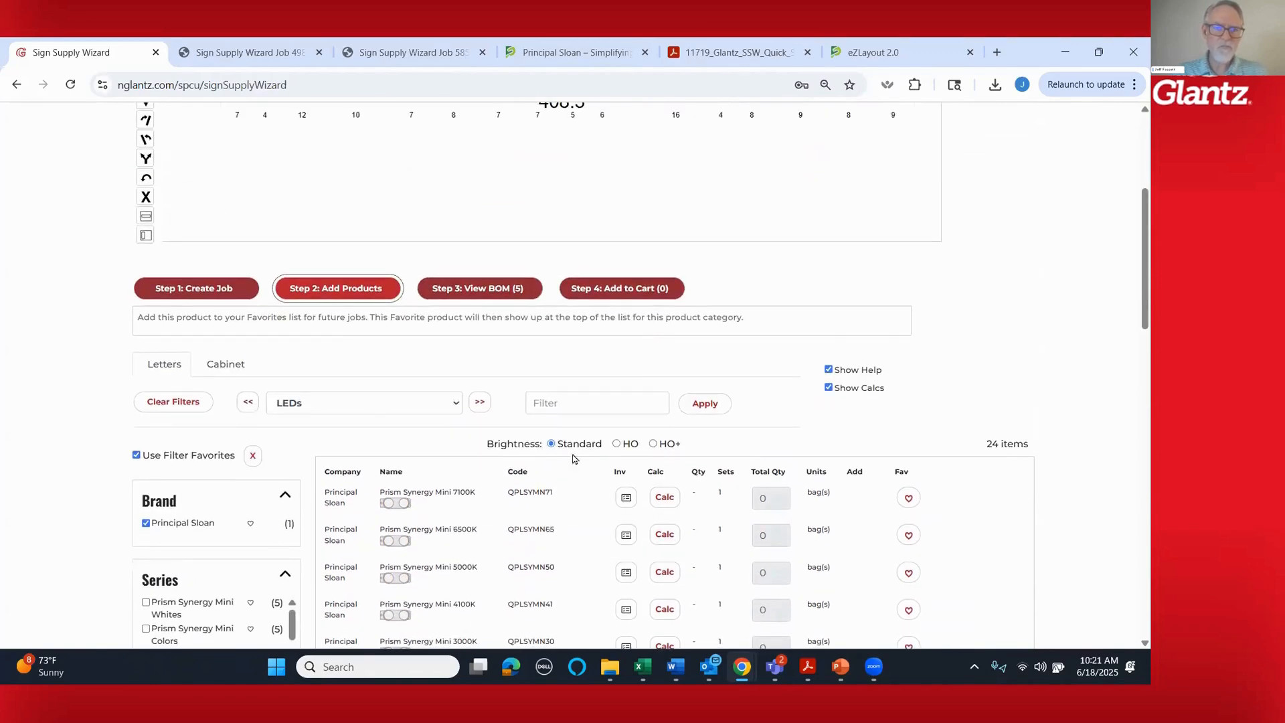
left_click(480, 402)
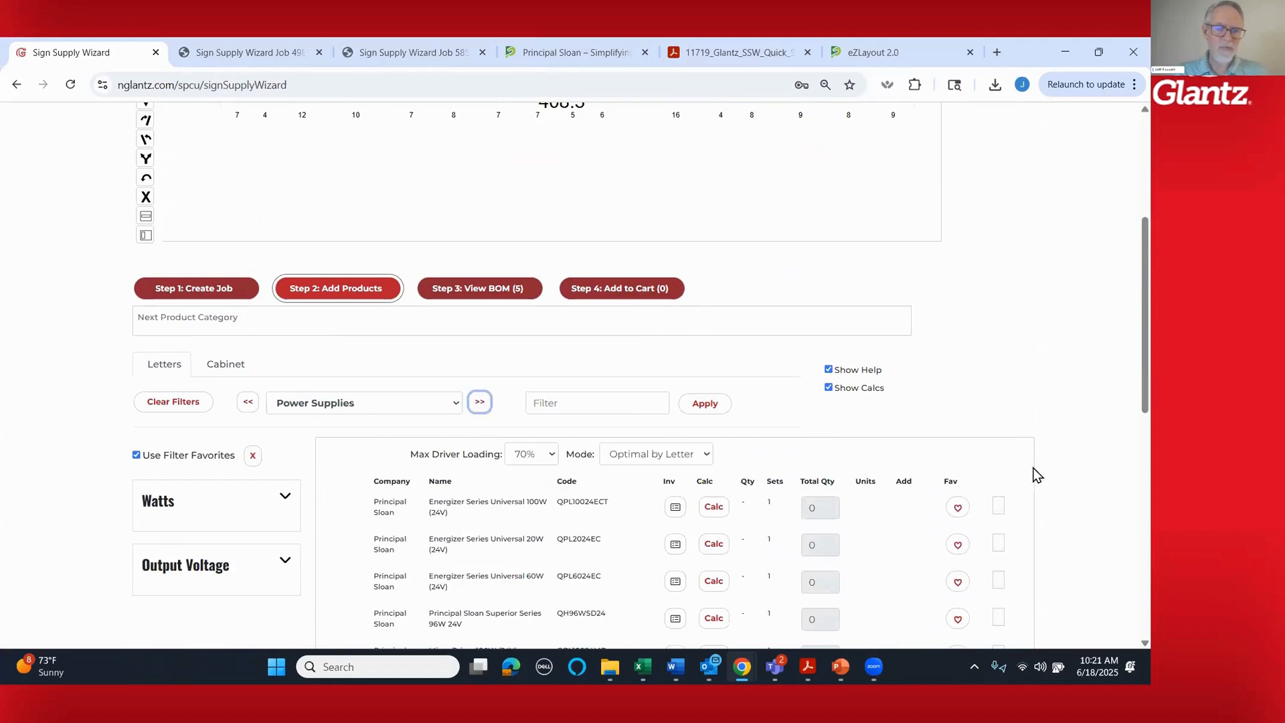
- Set Max Driver Loading to 90% and calculate drivers with the Energizer 60W QPL6024EC
scroll(1078, 485, "down", 2)
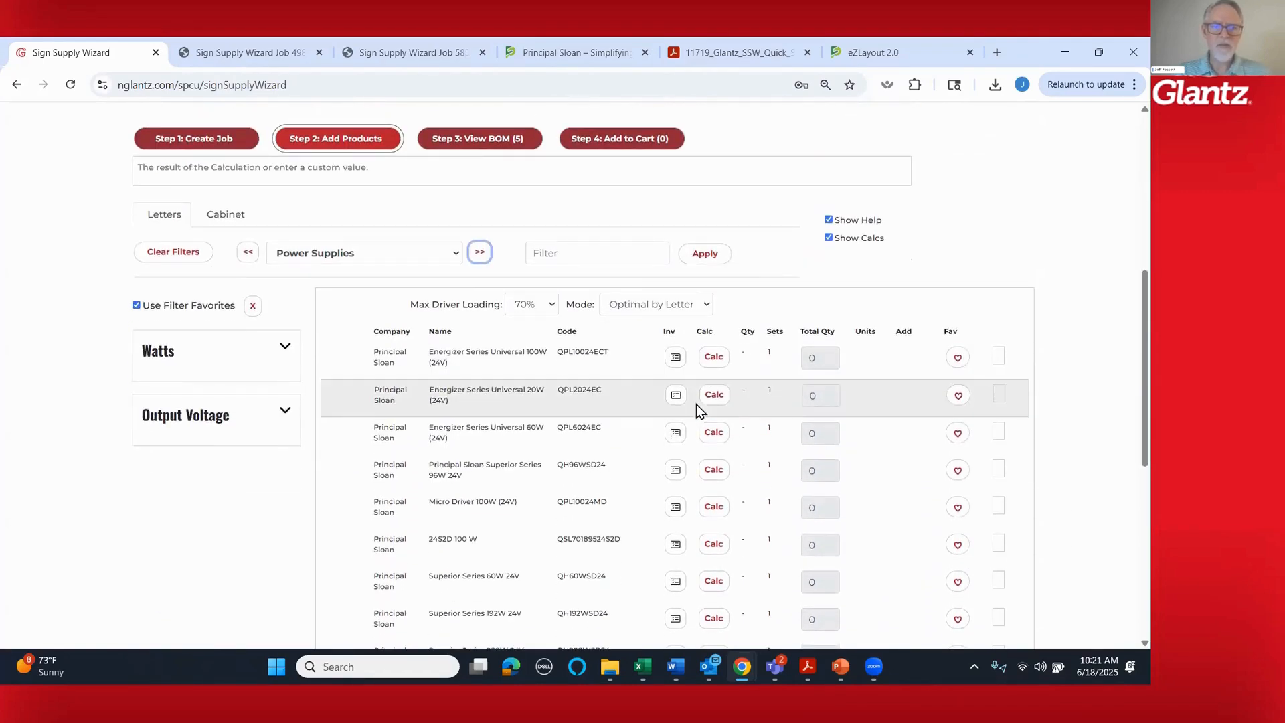
left_click(551, 306)
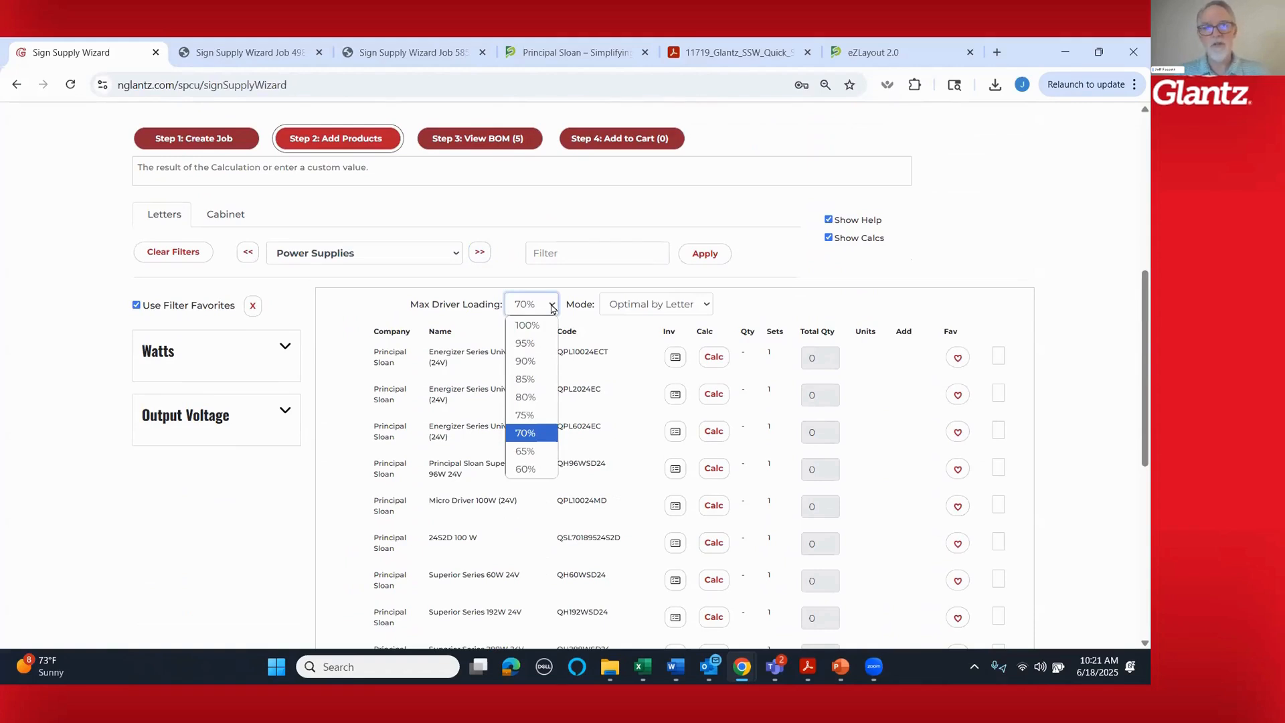
left_click(537, 367)
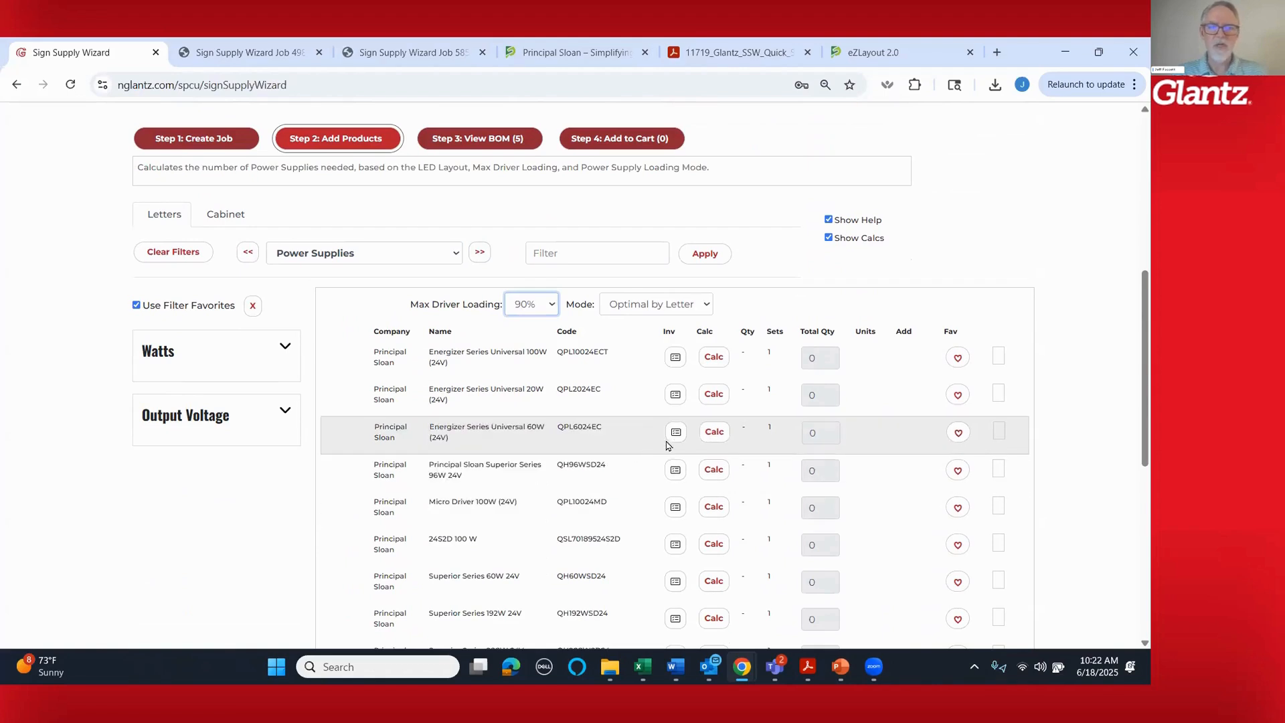
left_click(713, 434)
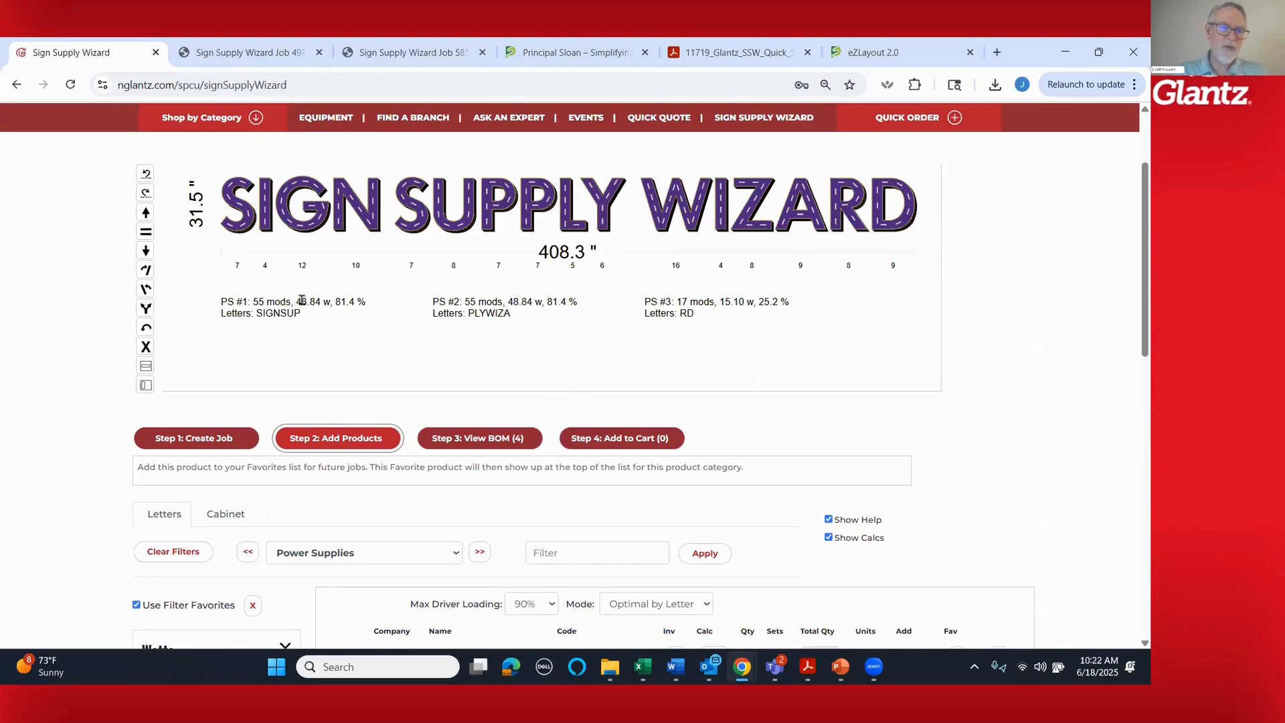
- Lower Max Driver Loading to 75% and recalculate the QPL6024EC 60W drivers, giving 3
scroll(980, 442, "down", 1)
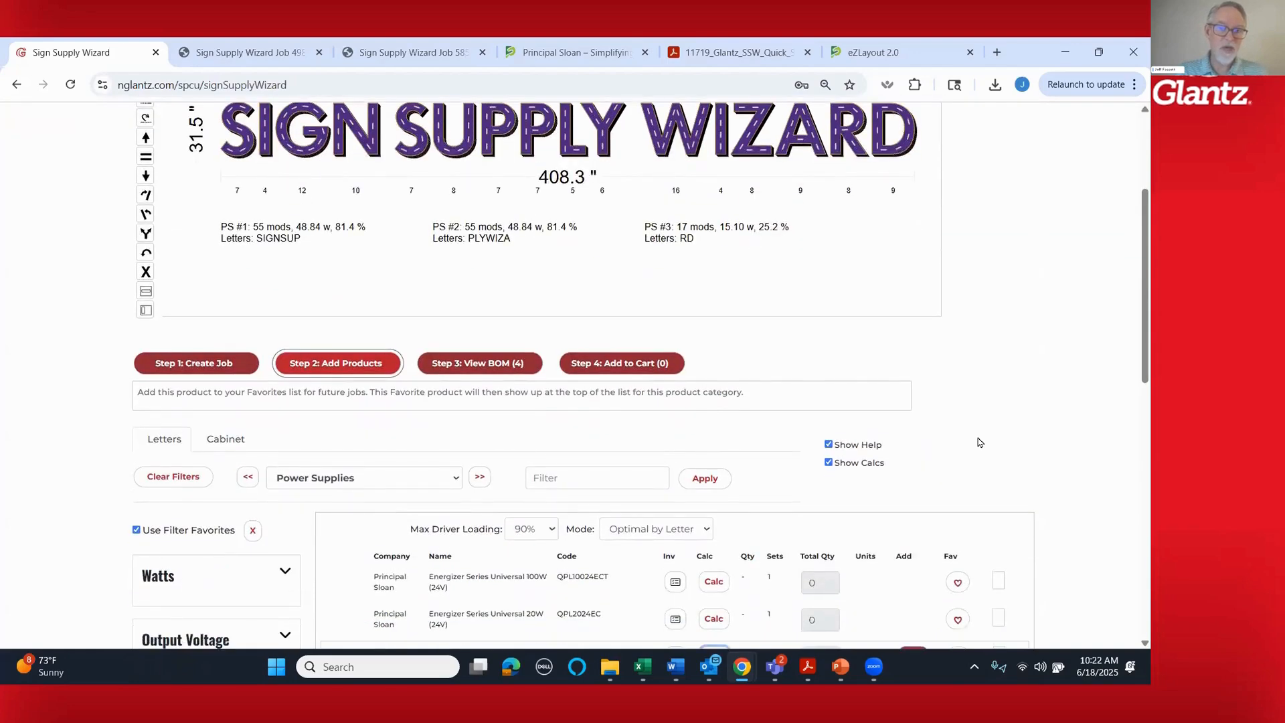
left_click(534, 530)
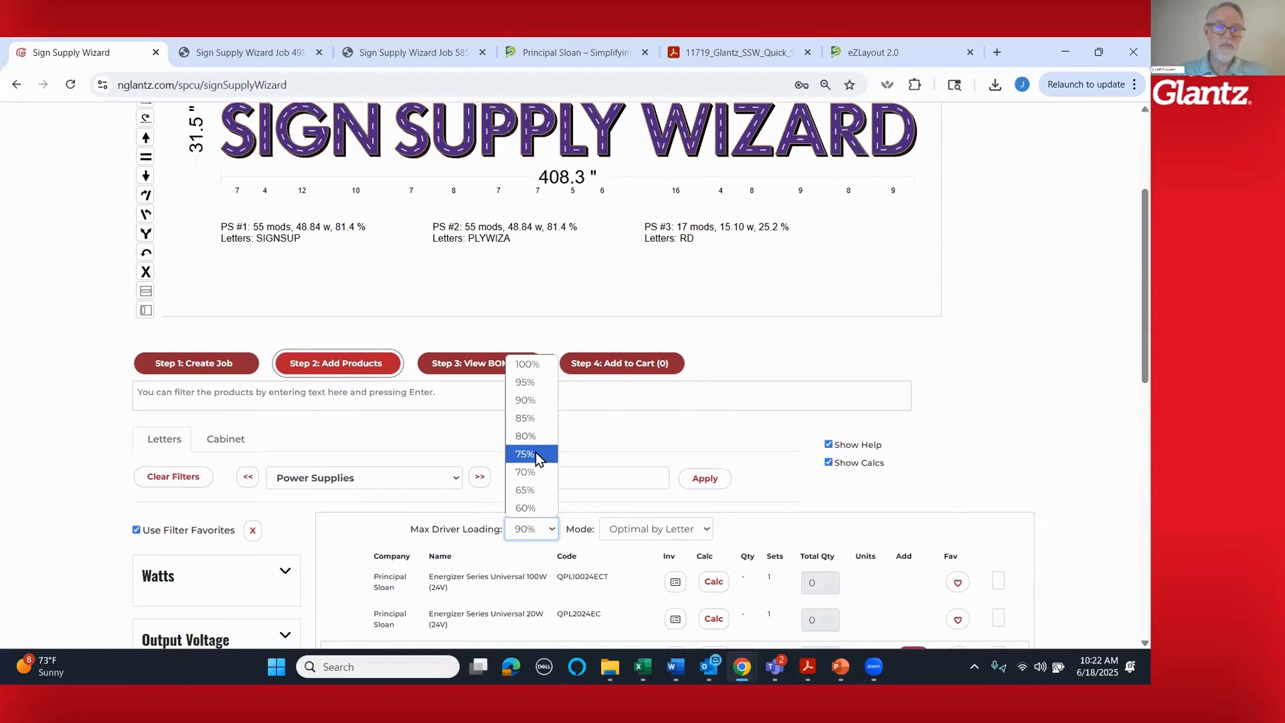
left_click(536, 454)
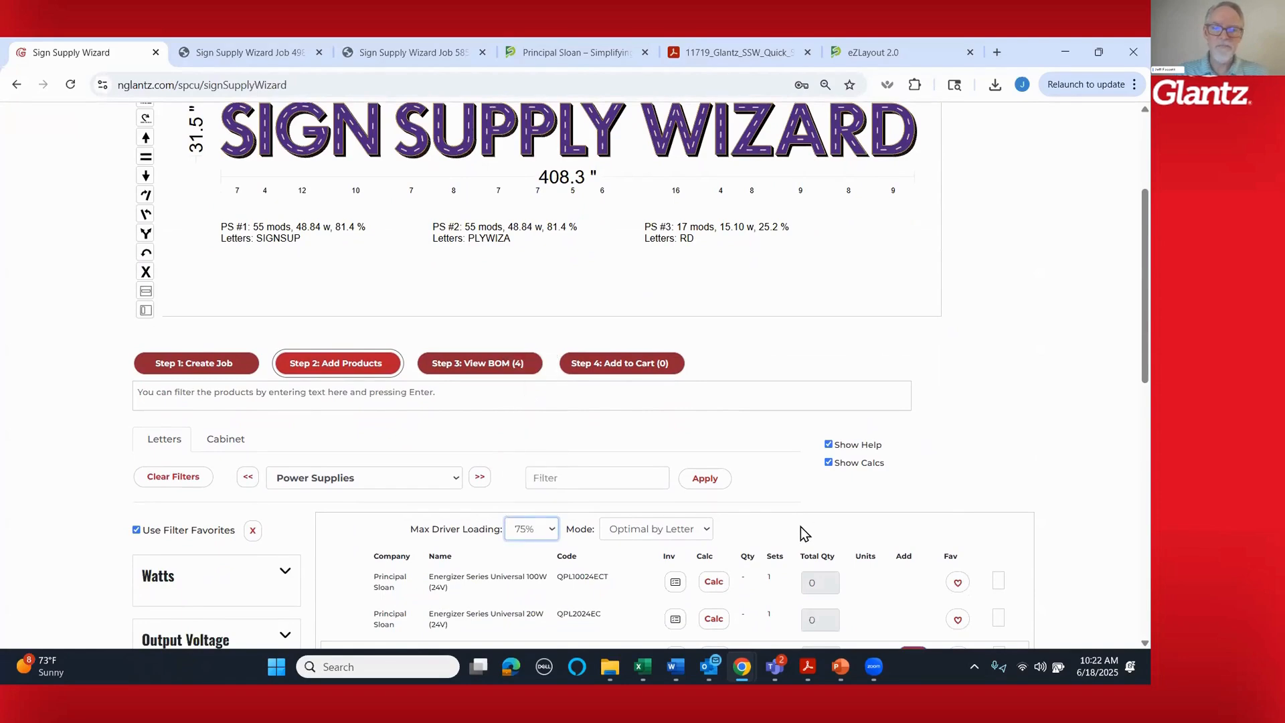
scroll(991, 403, "down", 4)
left_click(914, 357)
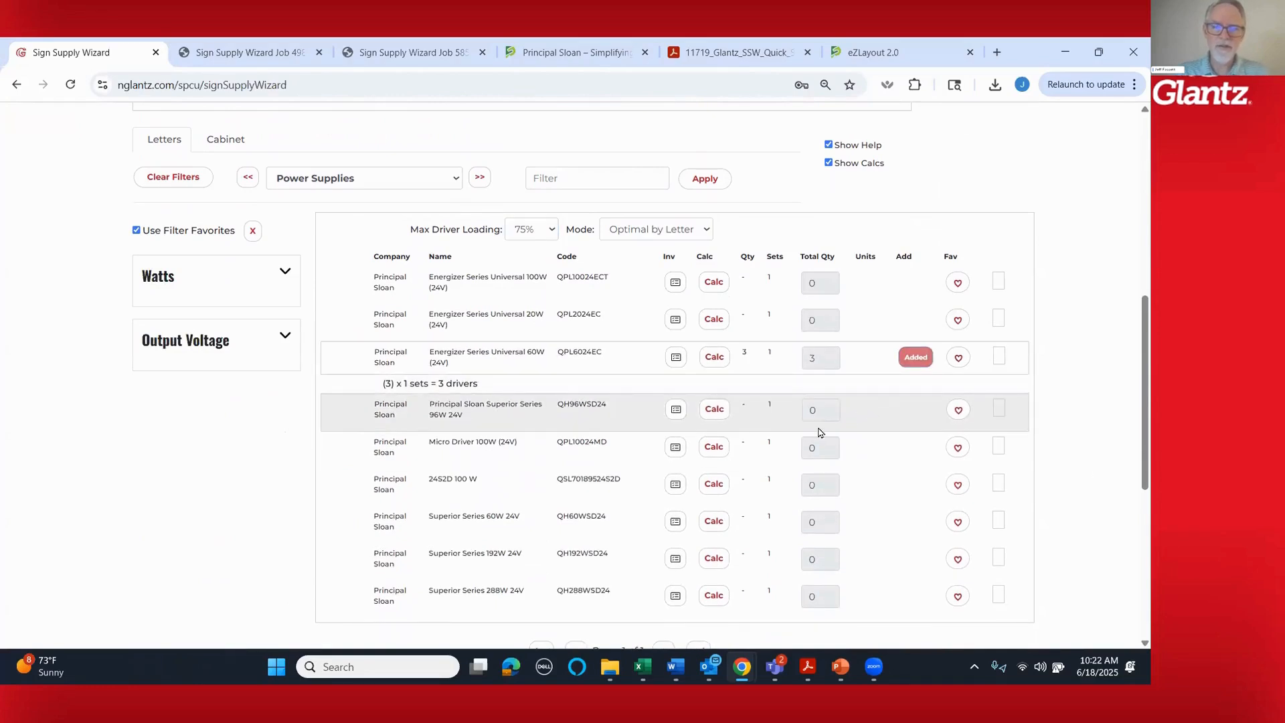
left_click(714, 359)
- Bring up Step 3: View BOM to review the 6 listed items
scroll(935, 505, "up", 2)
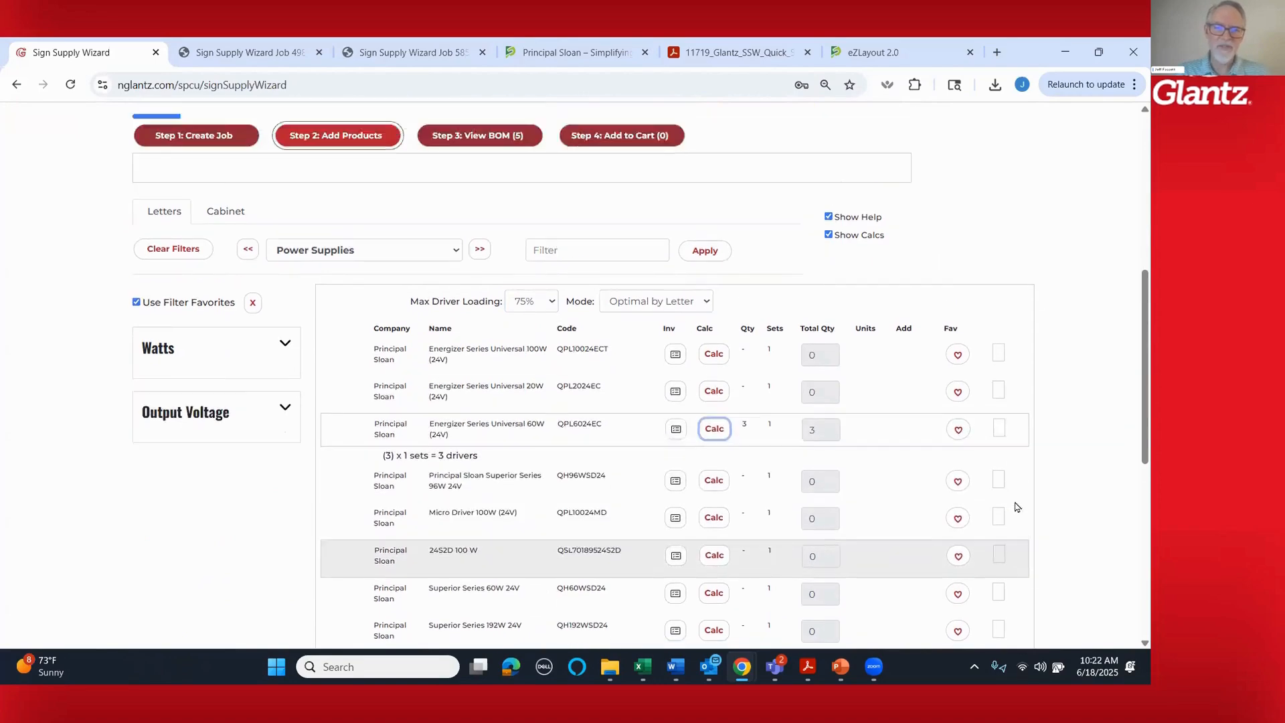
scroll(1017, 507, "up", 3)
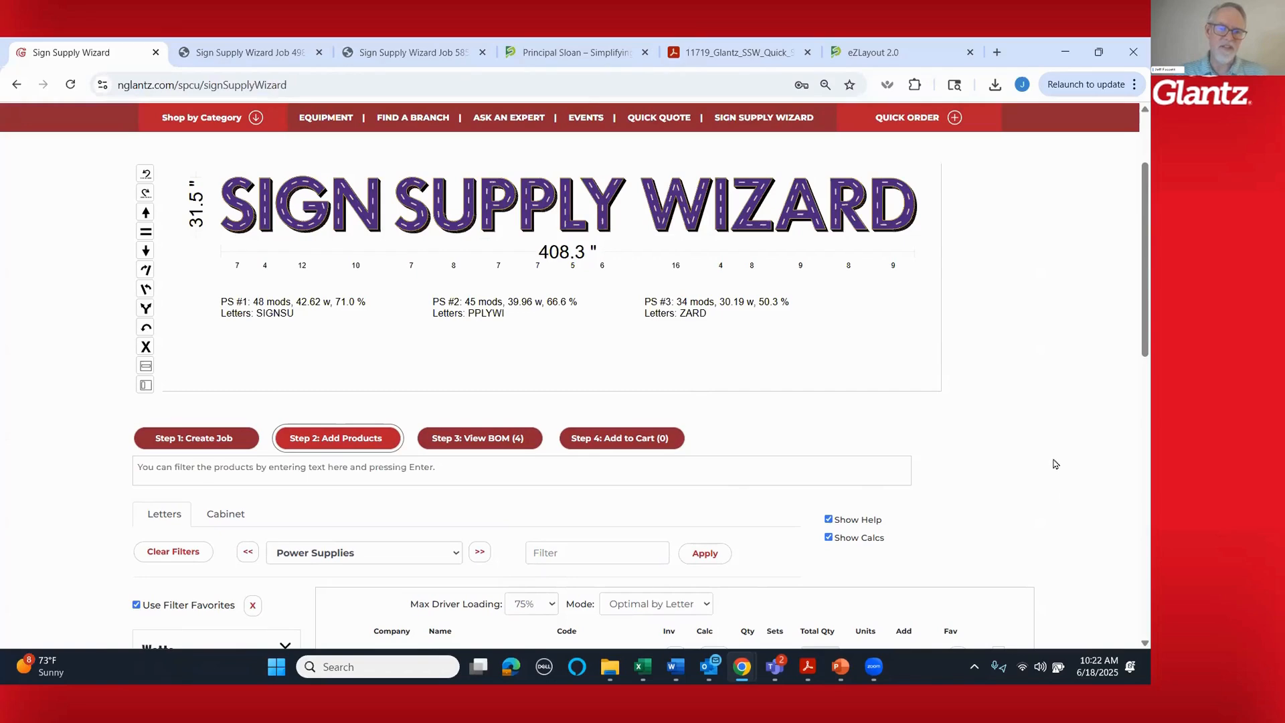
scroll(1053, 462, "down", 5)
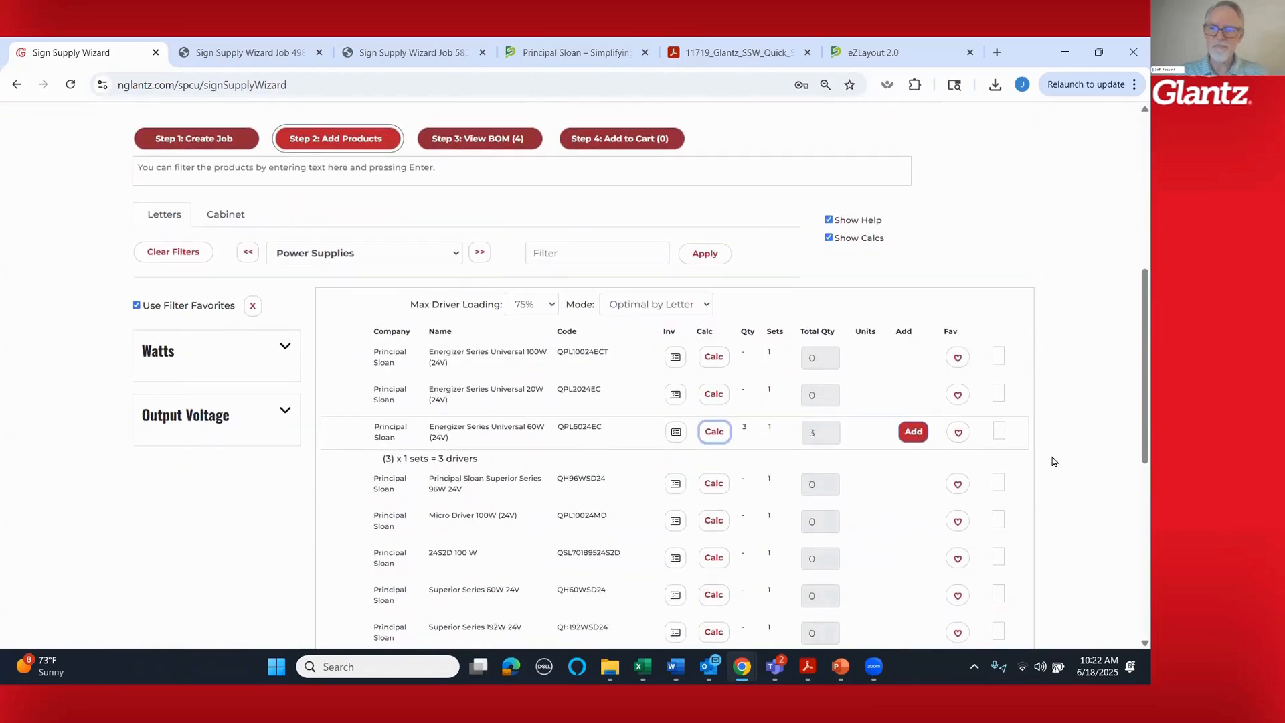
scroll(1053, 462, "up", 1)
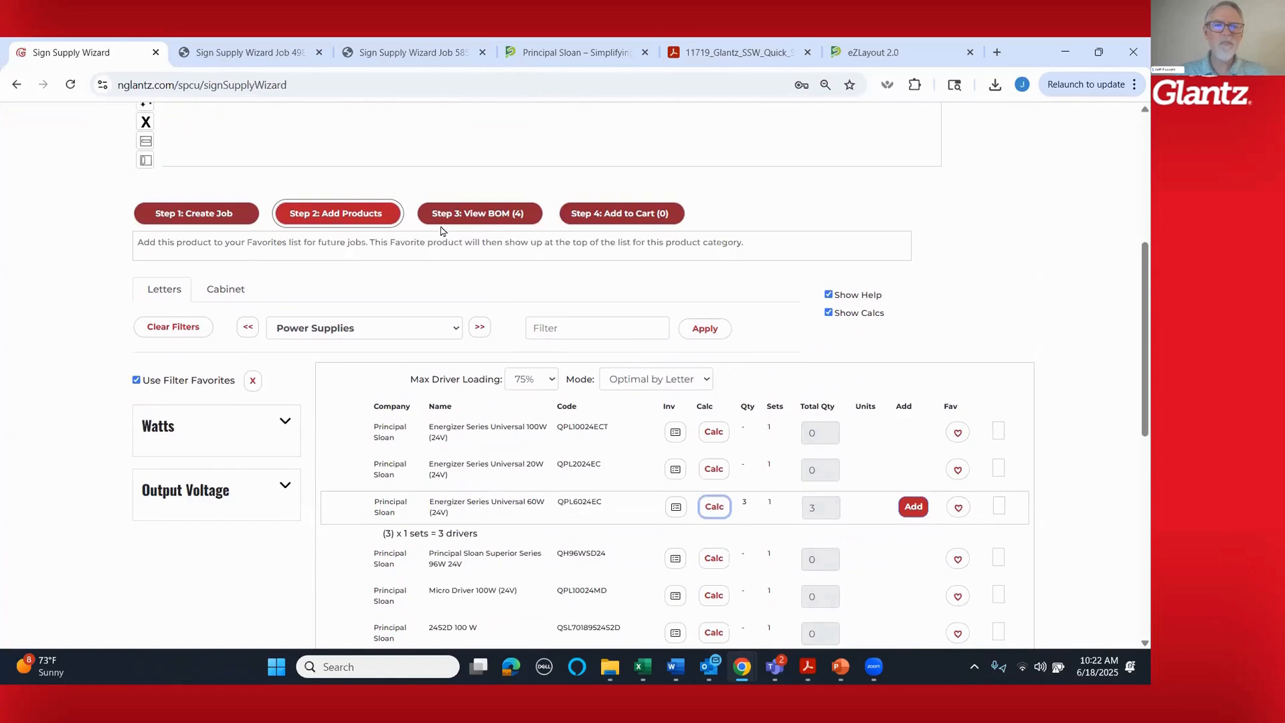
left_click(462, 215)
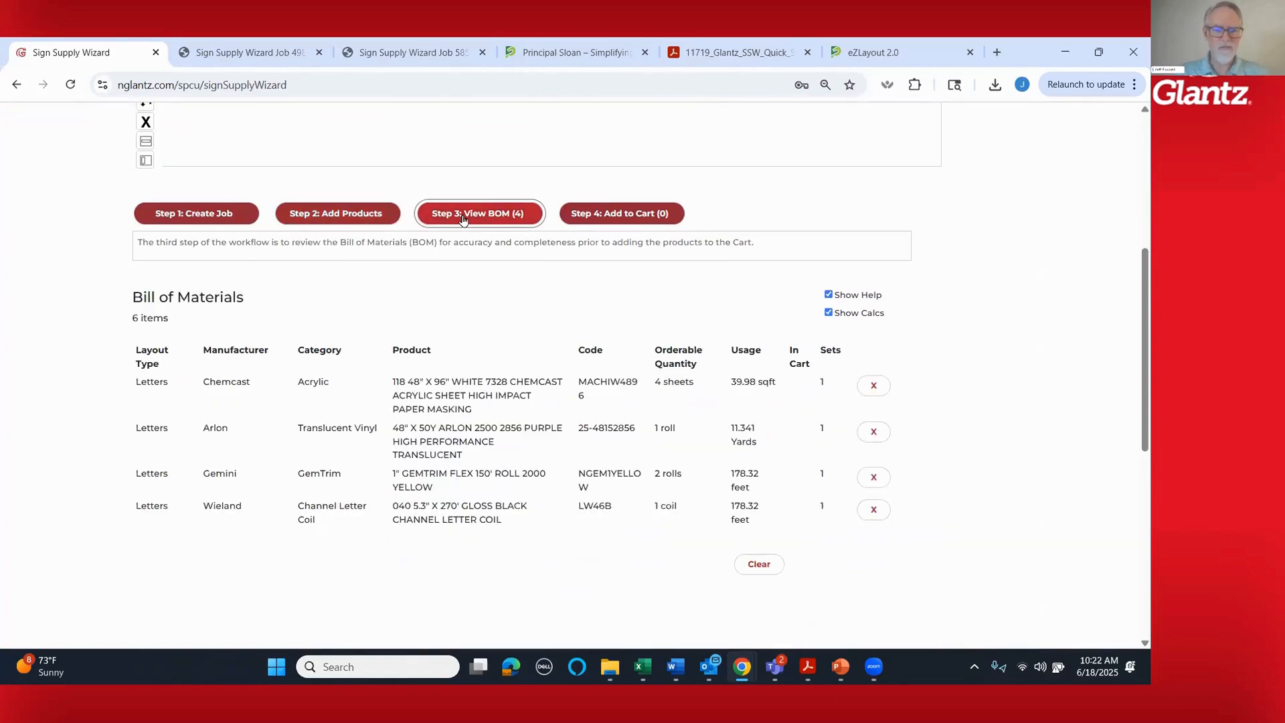
- Go back to the LEDs category and add the Prism Synergy Spec 5000K LEDs to the BOM
left_click(329, 213)
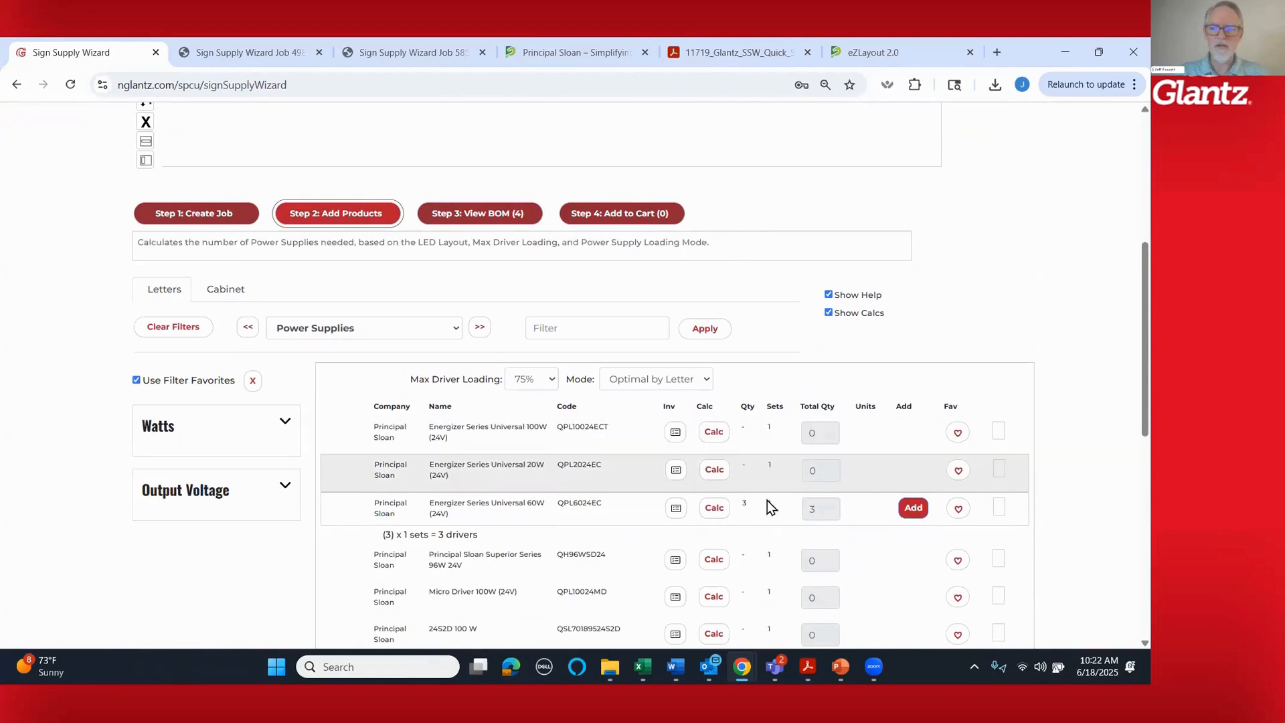
left_click(247, 327)
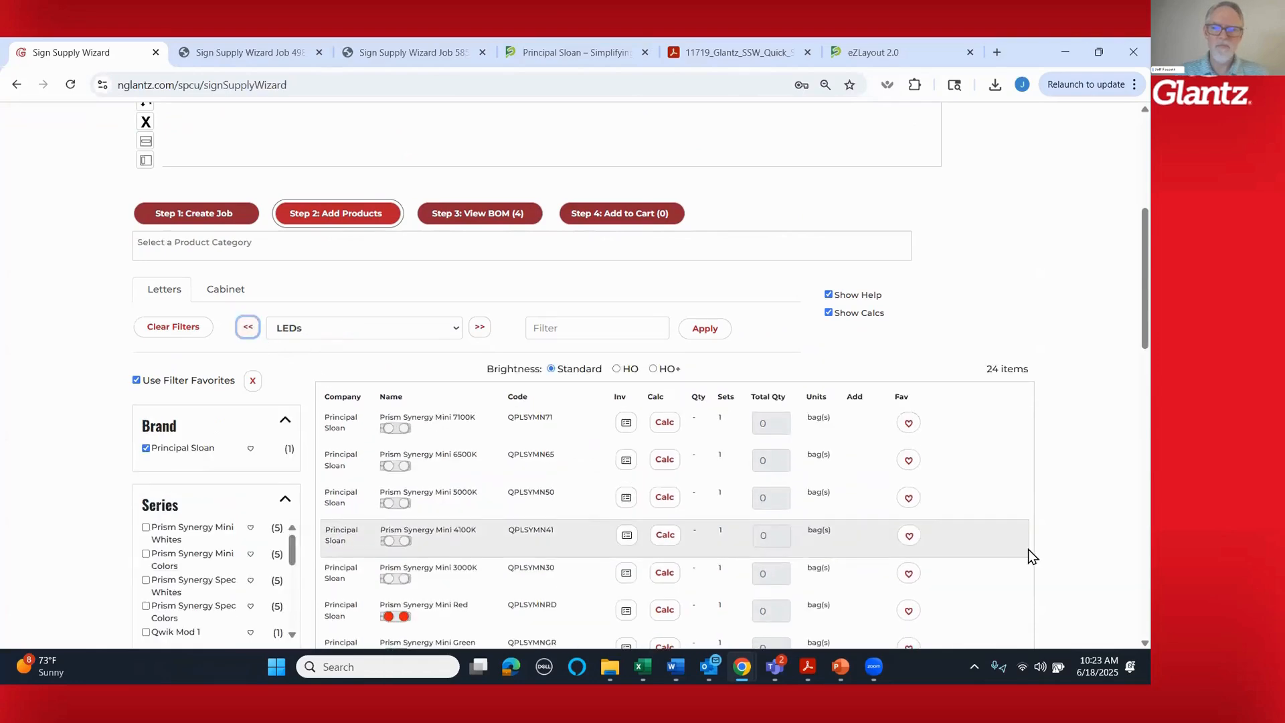
scroll(1029, 551, "down", 5)
left_click(862, 502)
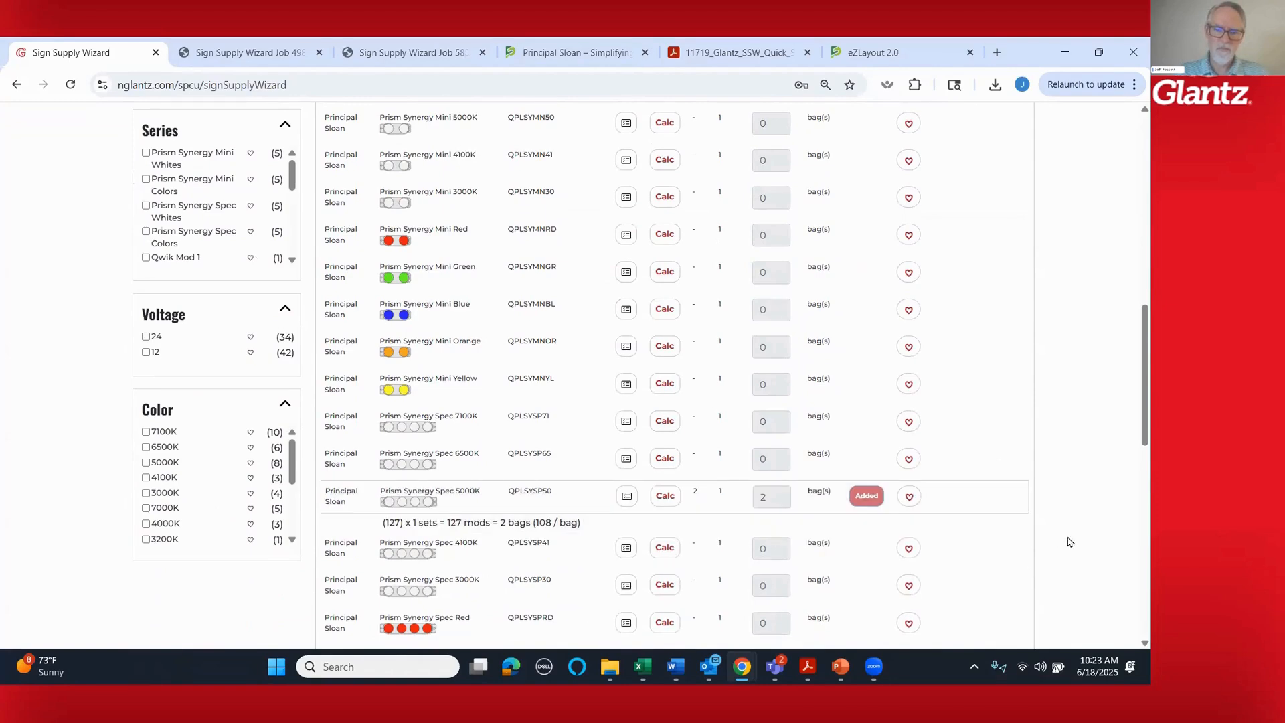
- Add three Energizer Universal 60W power supplies to the BOM
scroll(1045, 525, "up", 7)
left_click(480, 402)
scroll(816, 494, "down", 2)
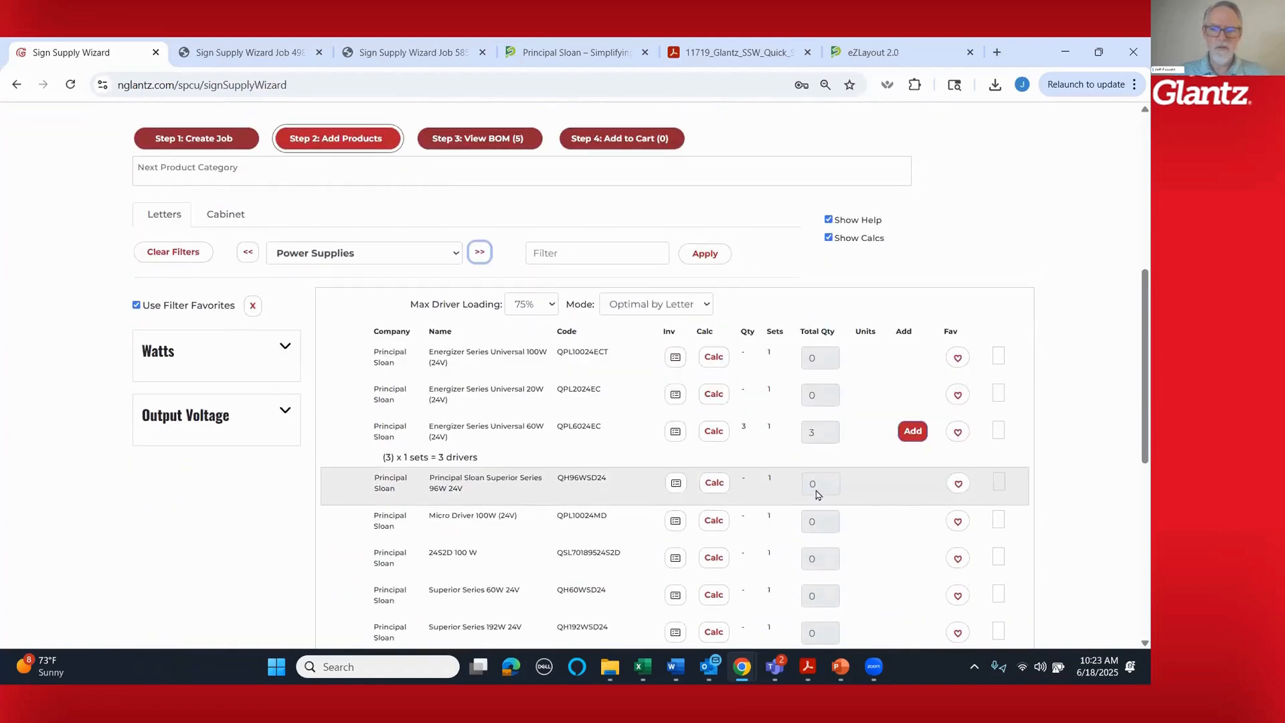
left_click(912, 434)
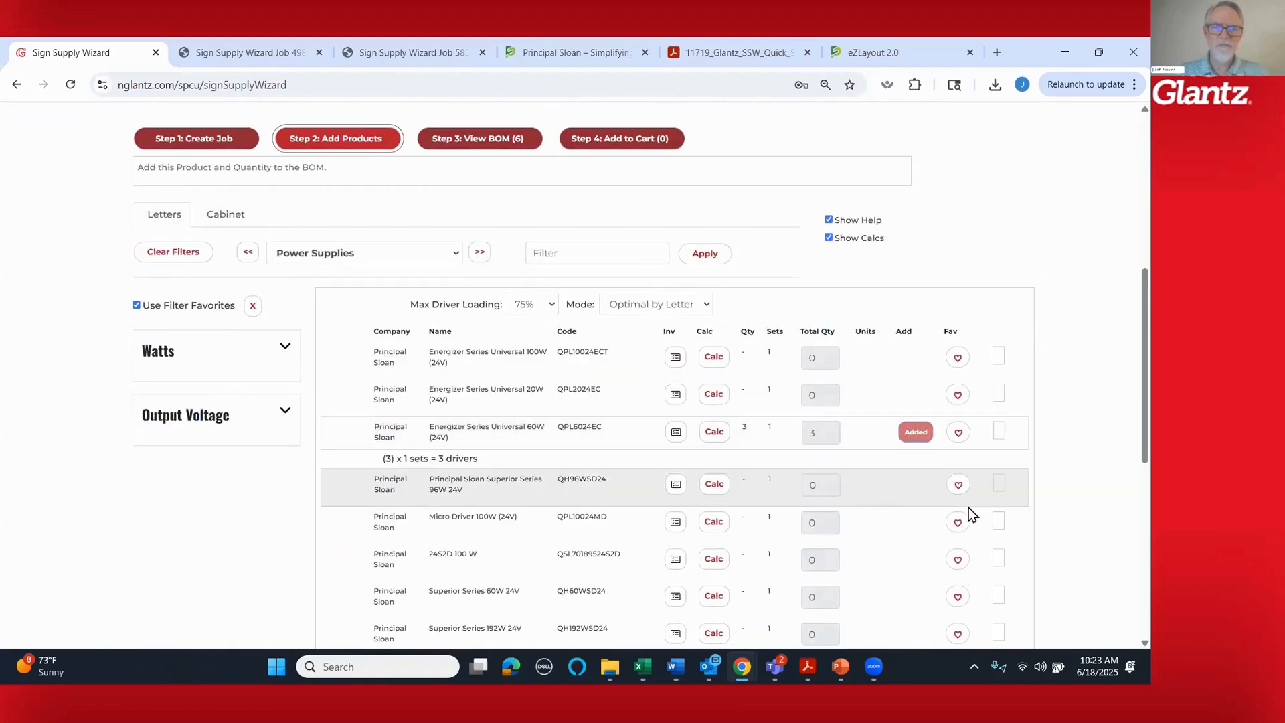
- Review the 6-item BOM, then advance to the Aluminum Sheets category
left_click(481, 139)
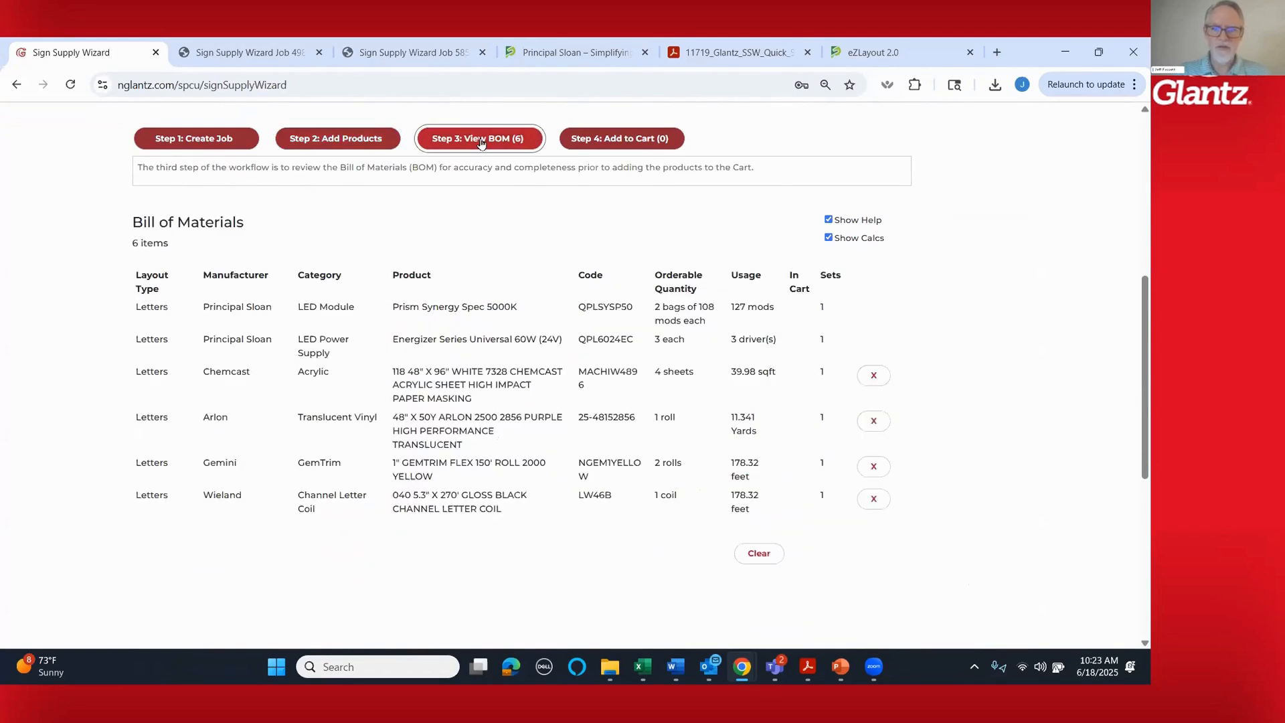
left_click(352, 140)
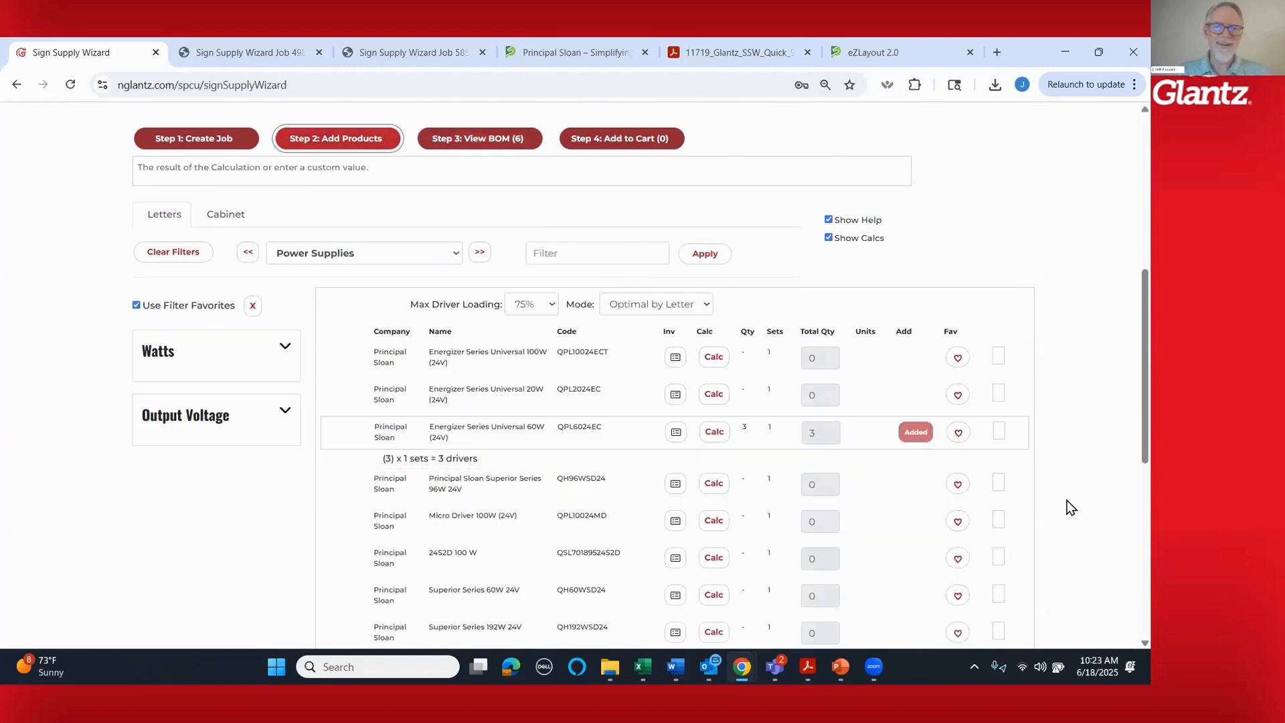
scroll(1071, 507, "up", 2)
left_click(480, 402)
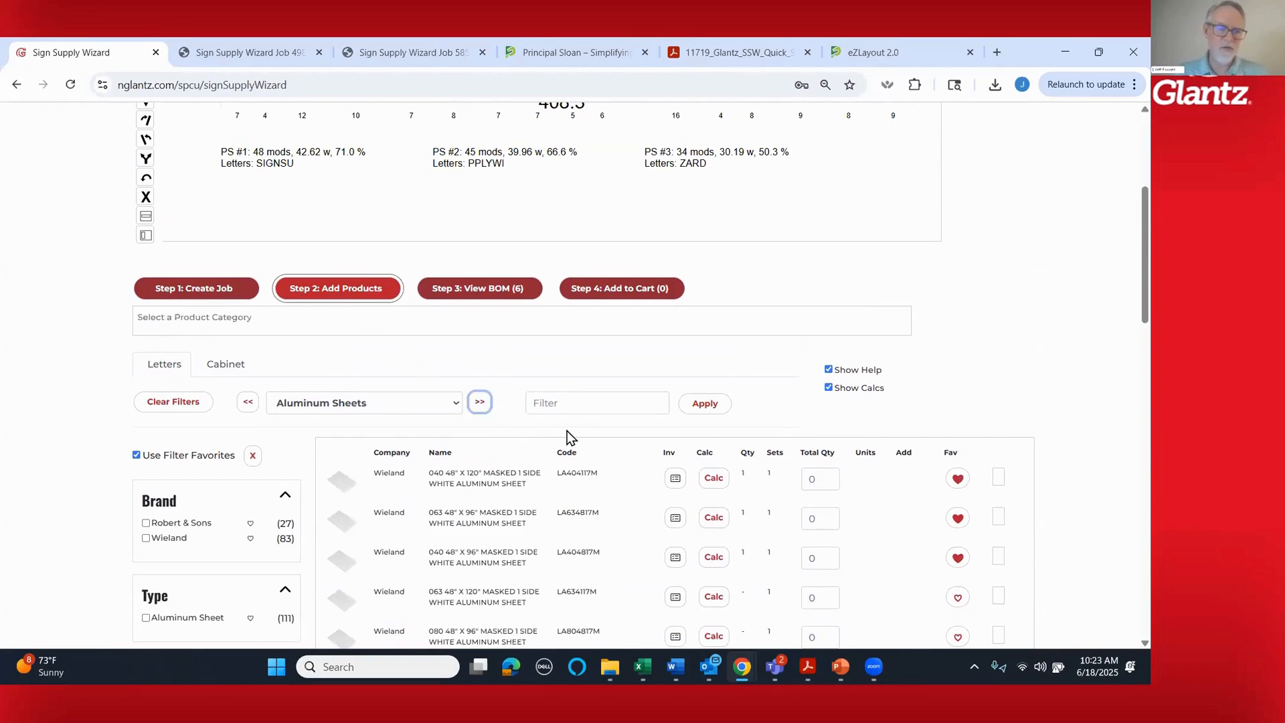
- Calculate and add 4 sheets of 3MM 48" x 96" white beBond Premium Lite ACP, then advance to SignComp
scroll(568, 431, "down", 1)
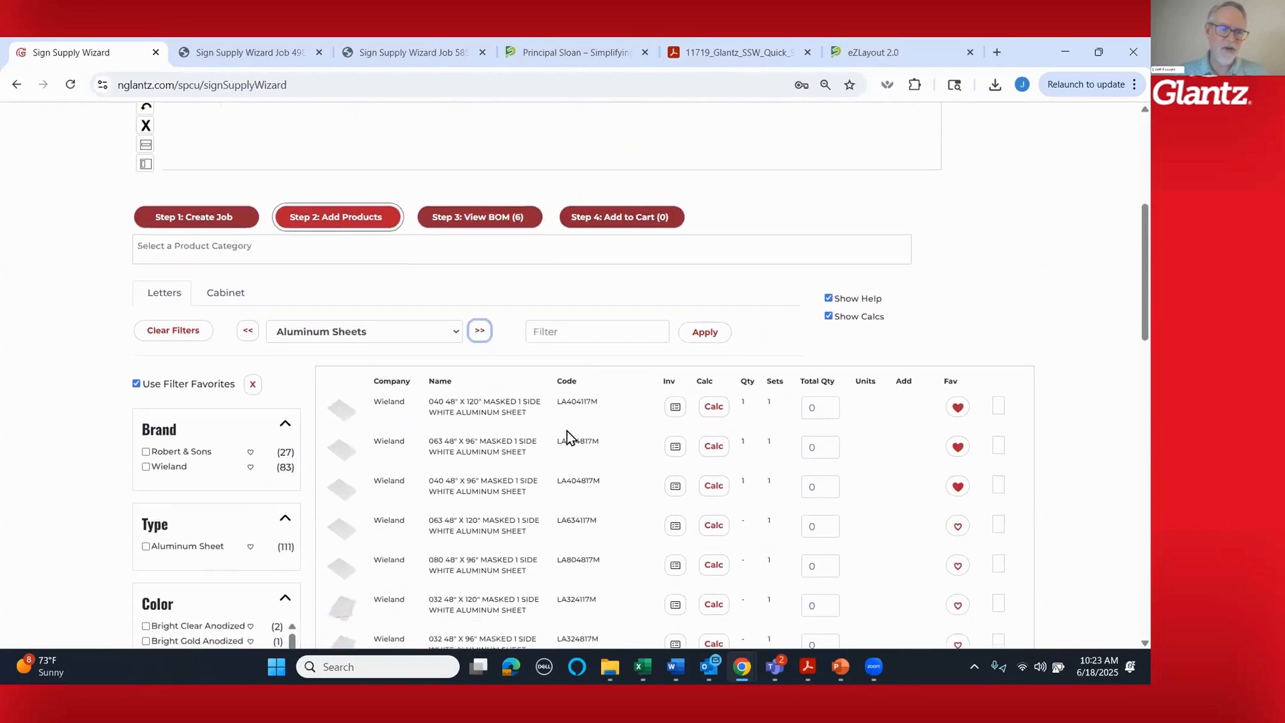
left_click(479, 329)
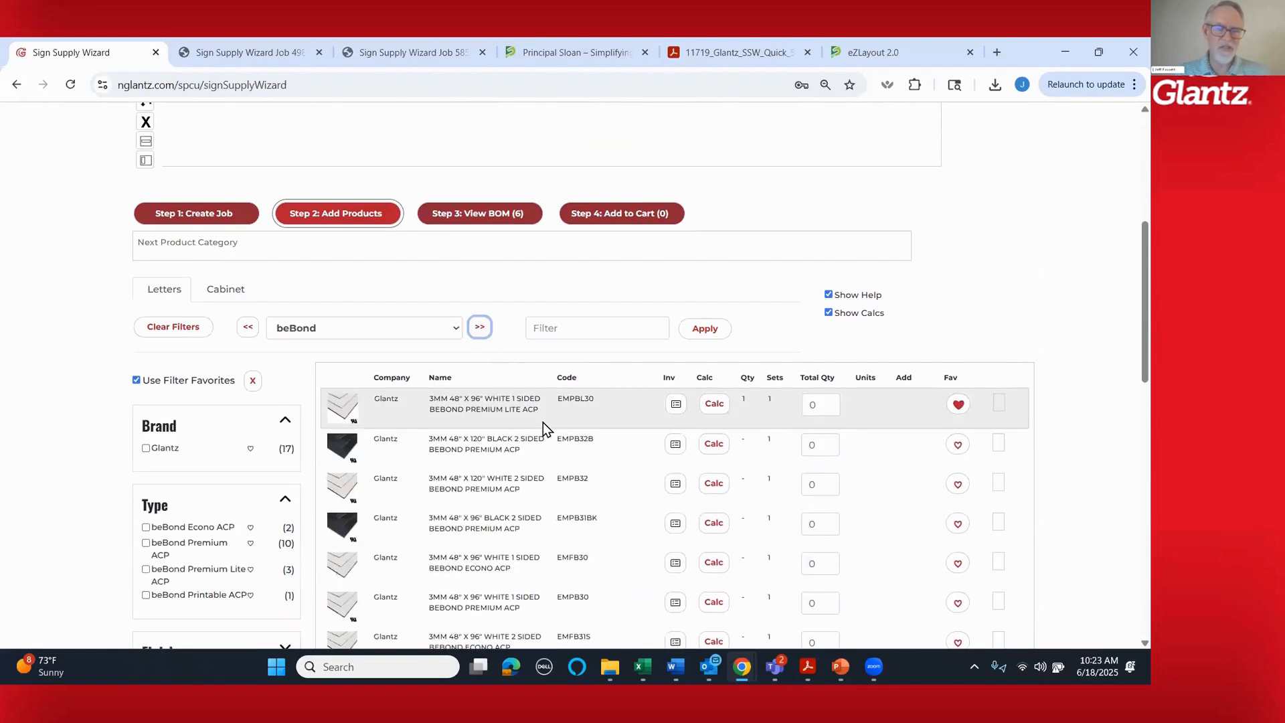
scroll(580, 442, "down", 1)
scroll(580, 442, "up", 2)
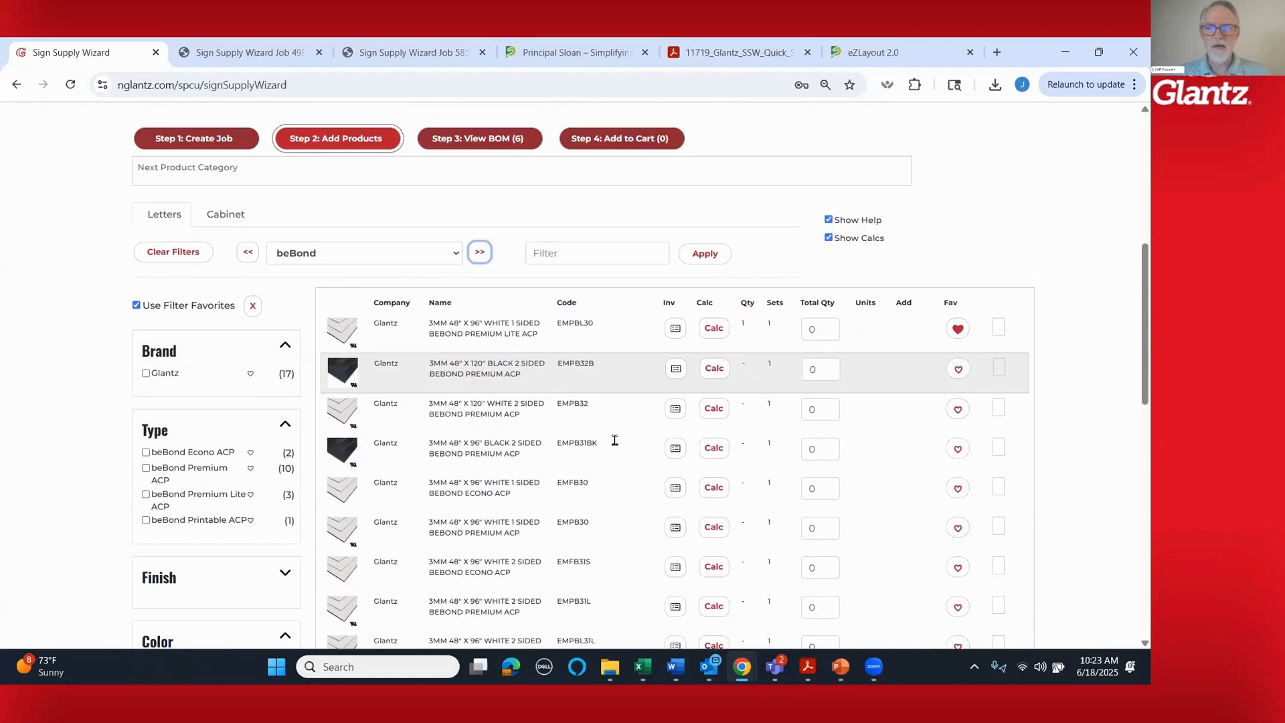
left_click(715, 329)
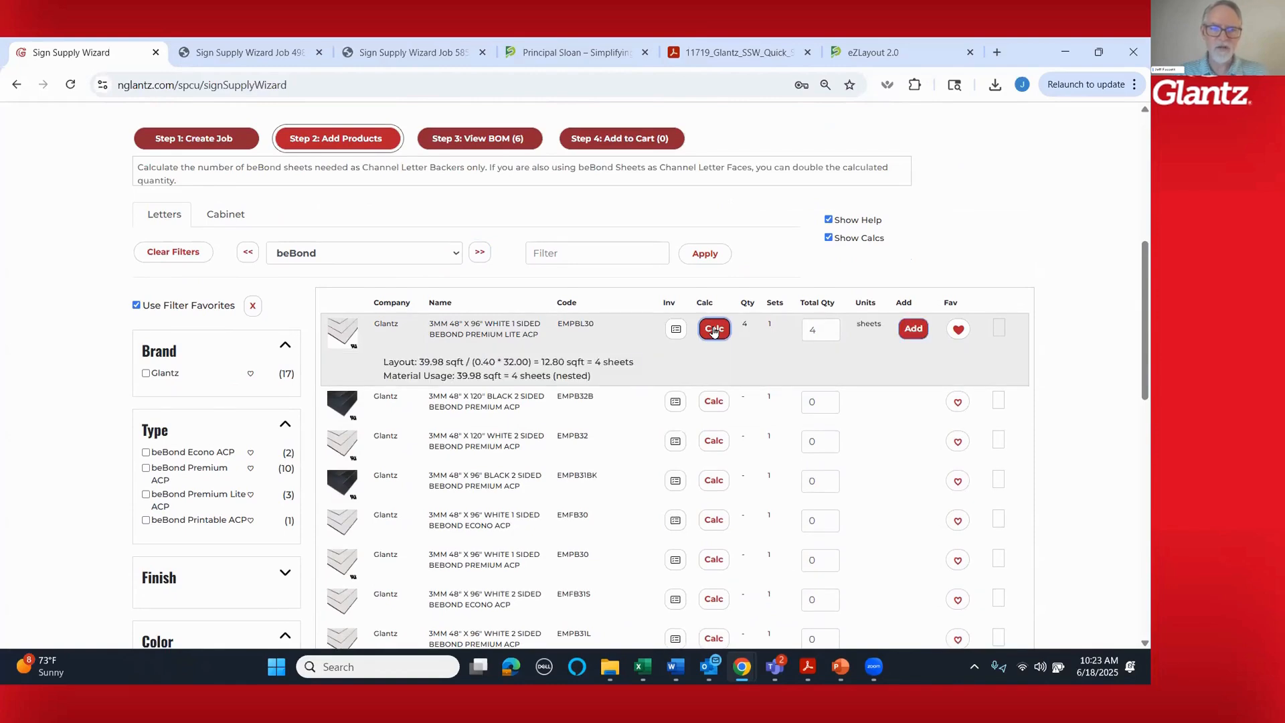
left_click(914, 330)
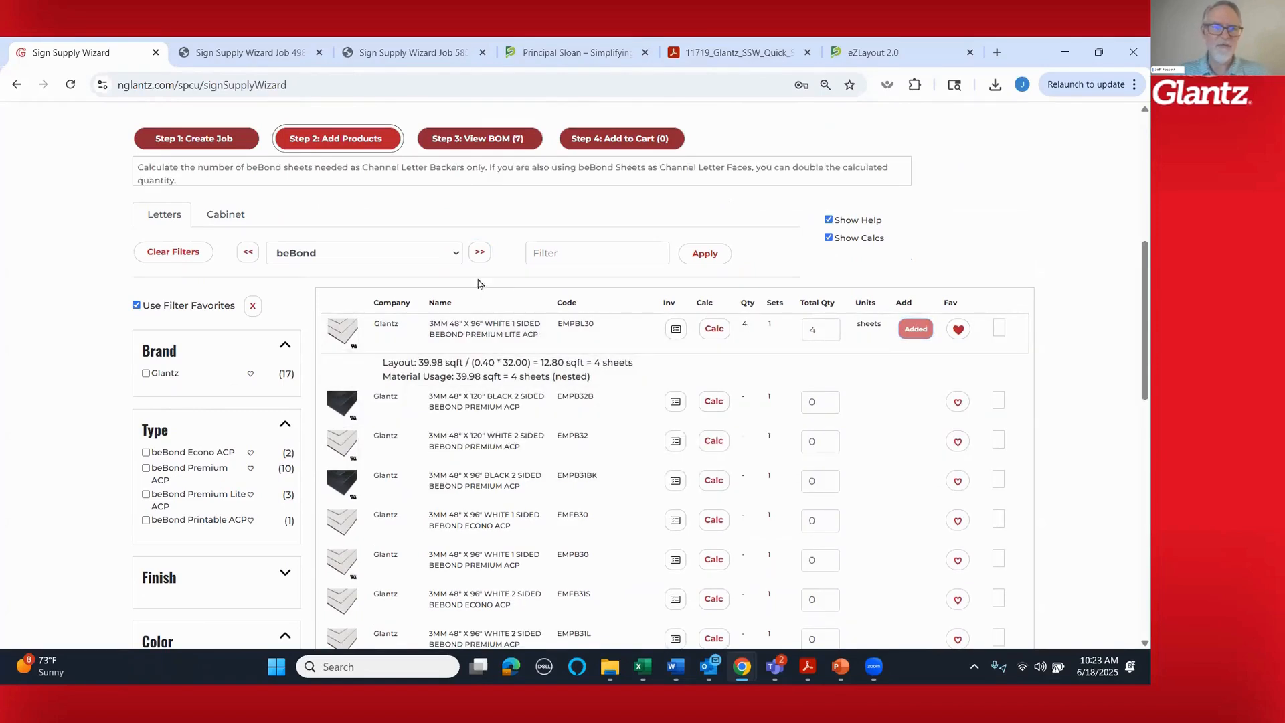
left_click(469, 261)
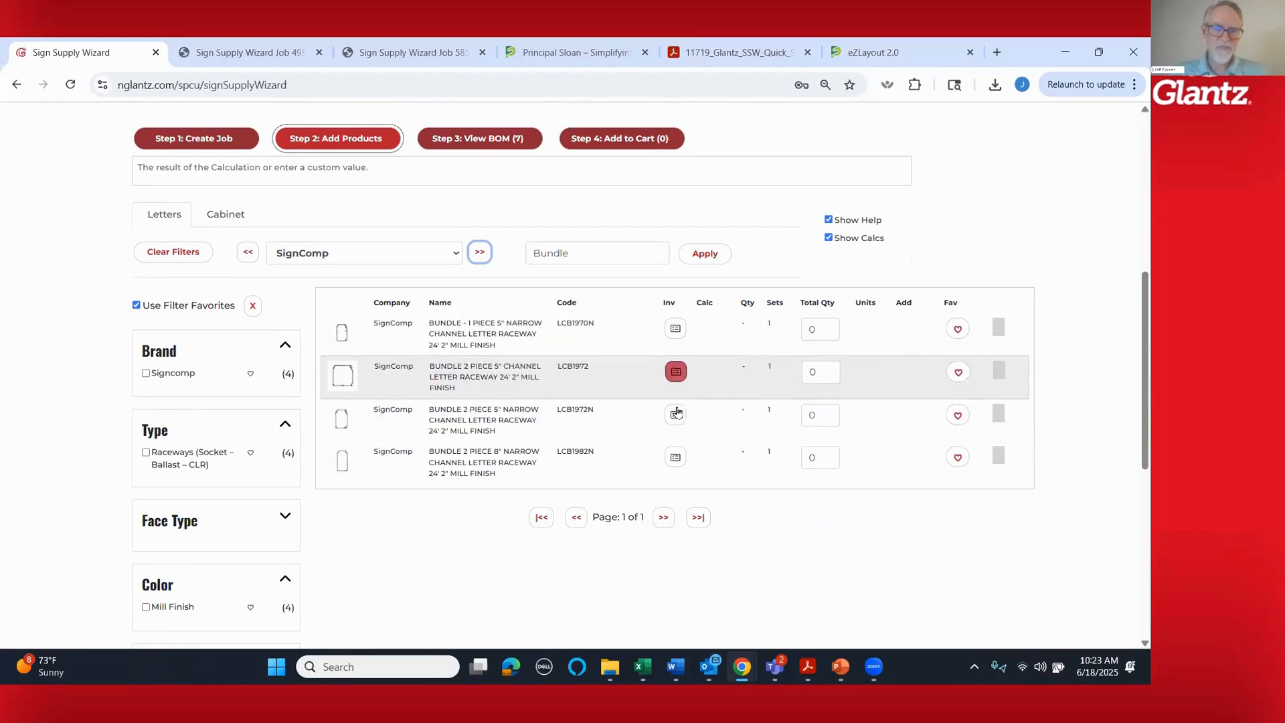
- Check branch inventory for the LCB1970N 5" narrow raceway
left_click(676, 331)
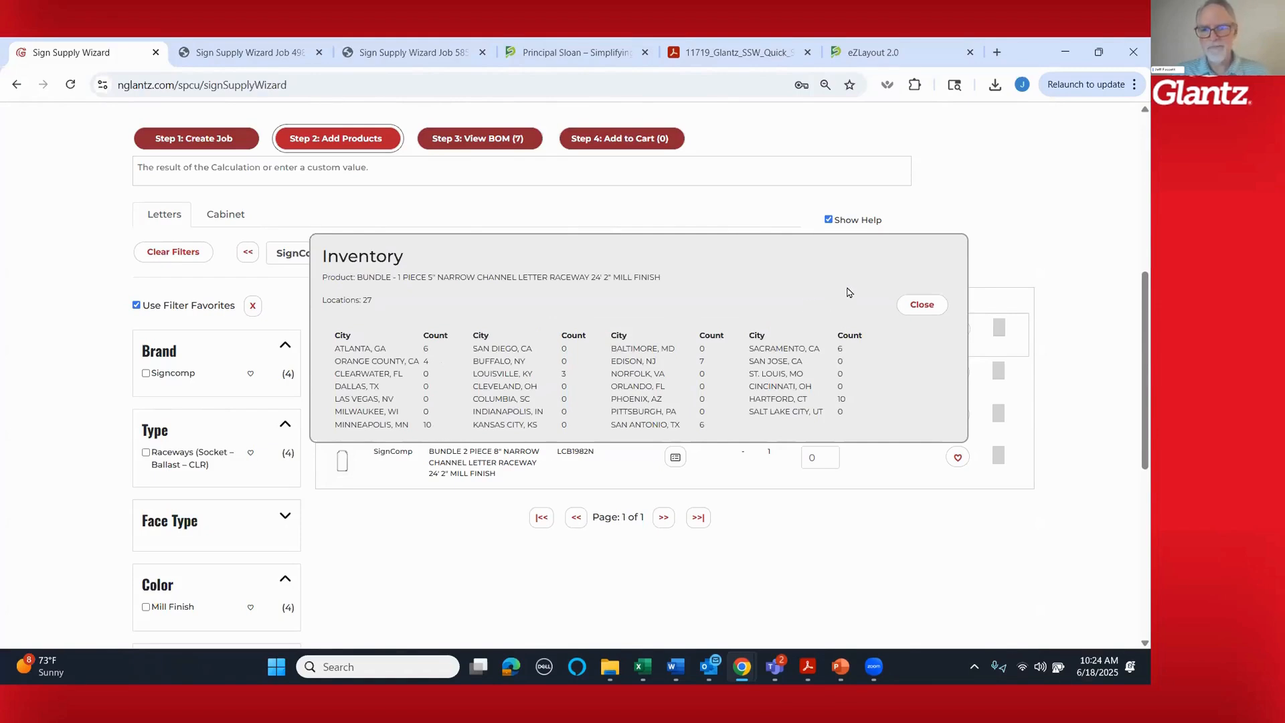
left_click(922, 305)
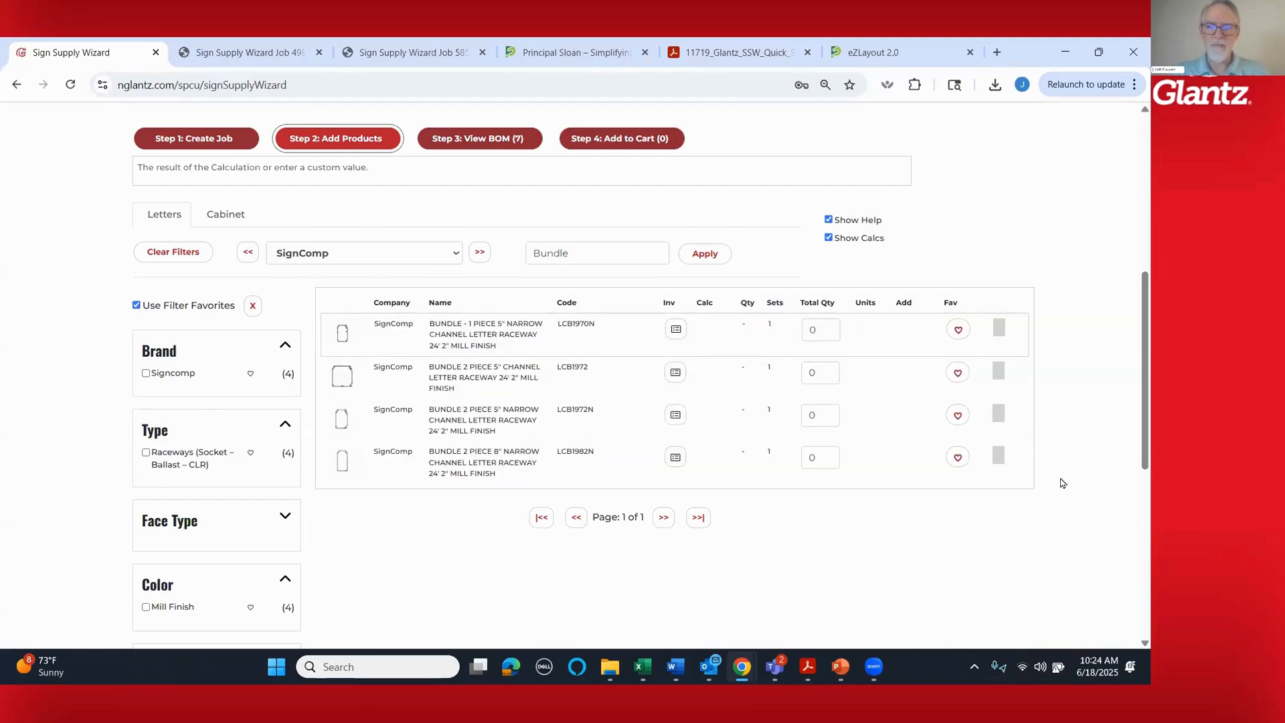
scroll(1063, 482, "up", 5)
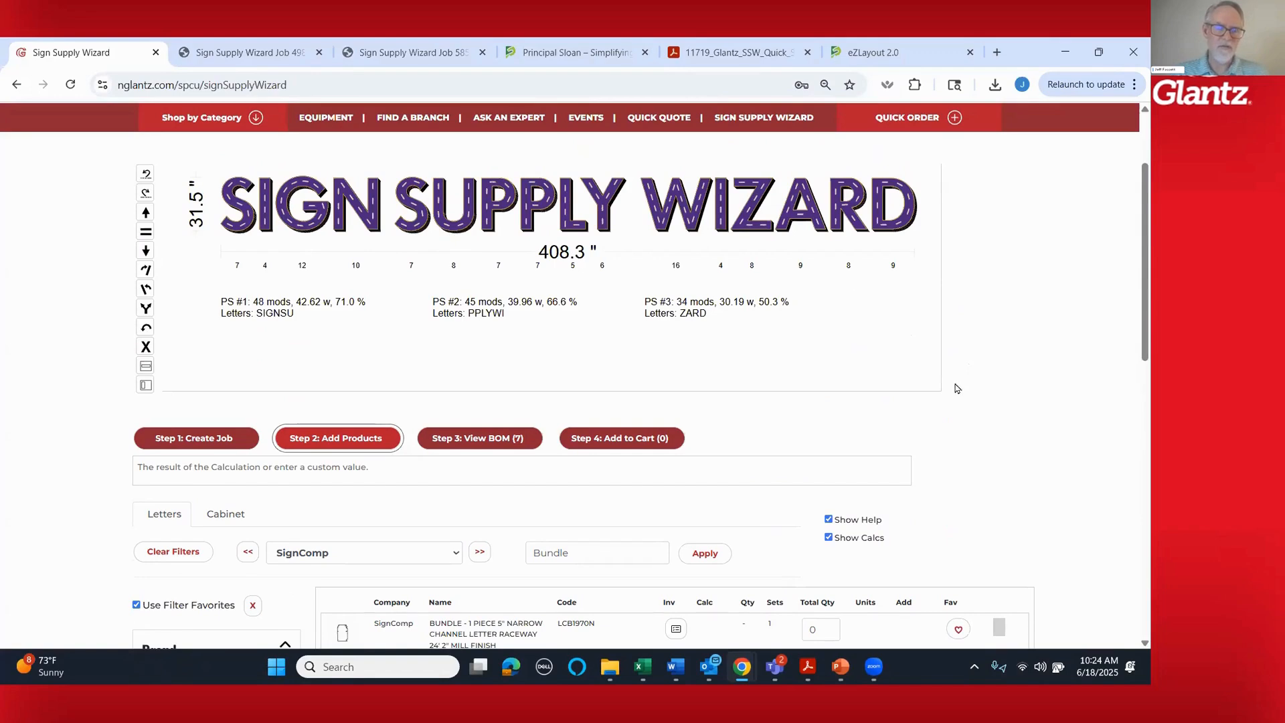
scroll(1005, 410, "down", 4)
- Set the LCB1970N raceway's total quantity to 2 bundles and add it to the BOM
left_click(829, 328)
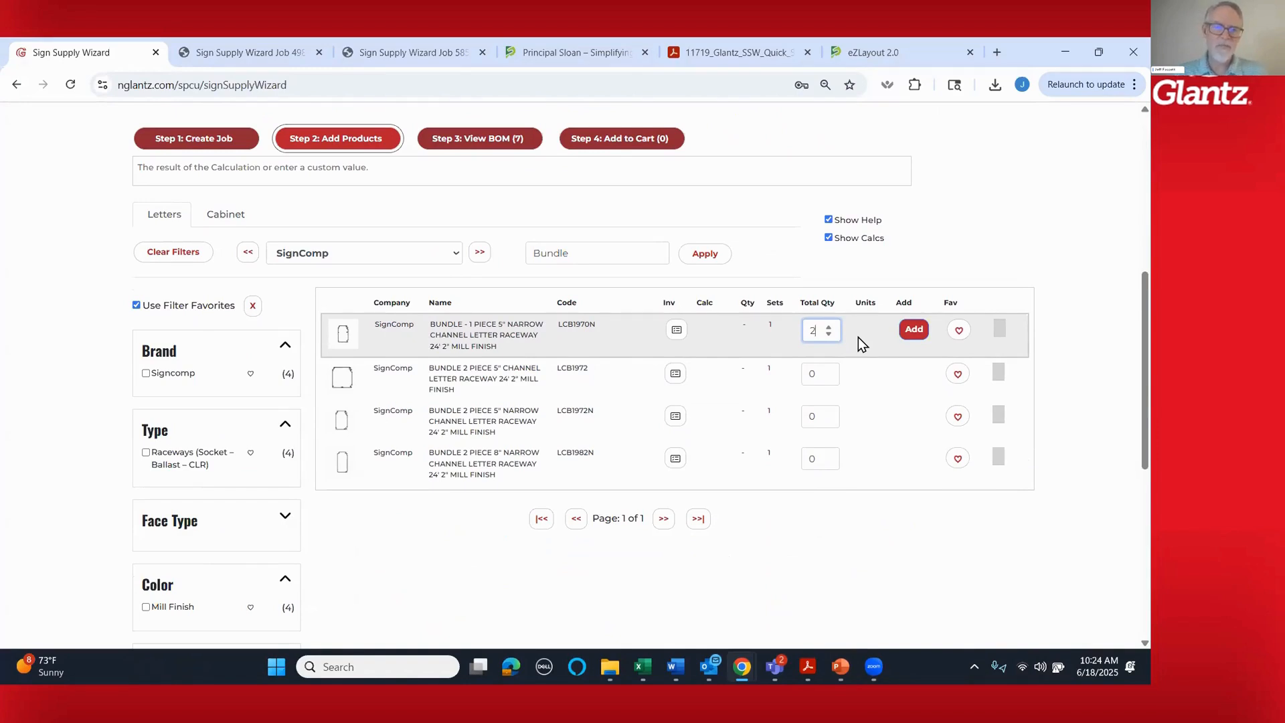
left_click(914, 329)
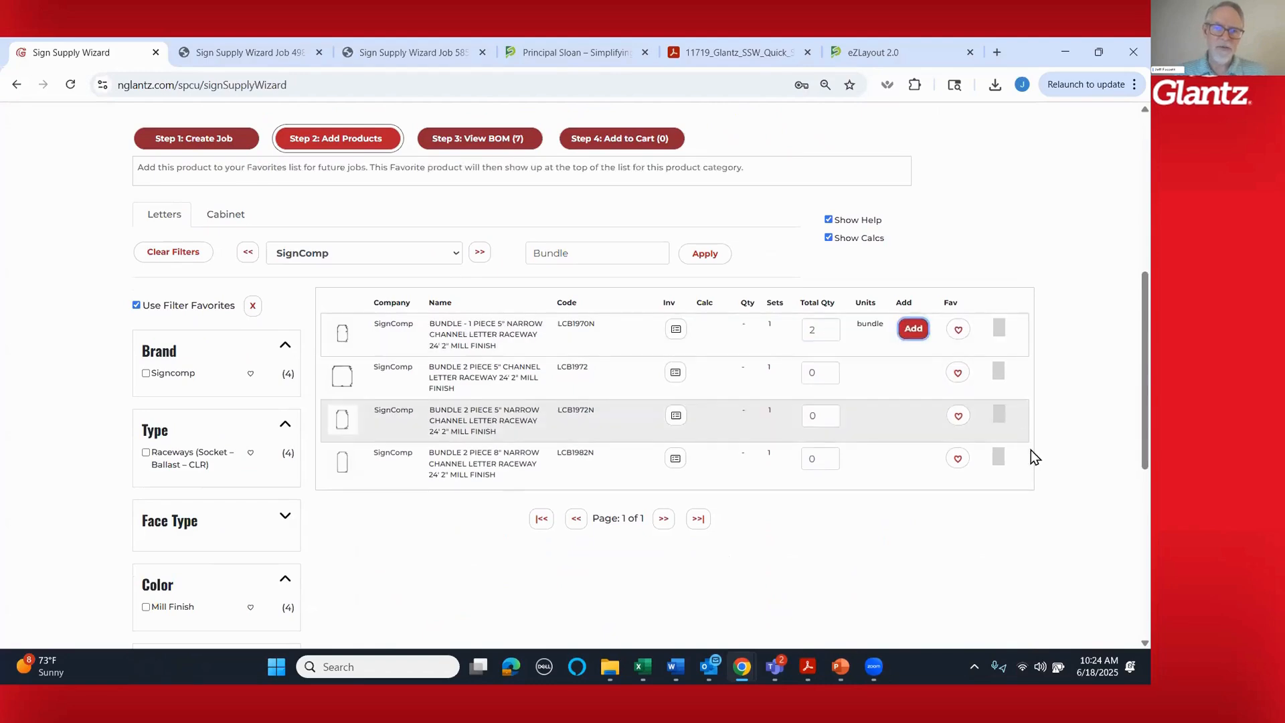
scroll(1086, 476, "up", 3)
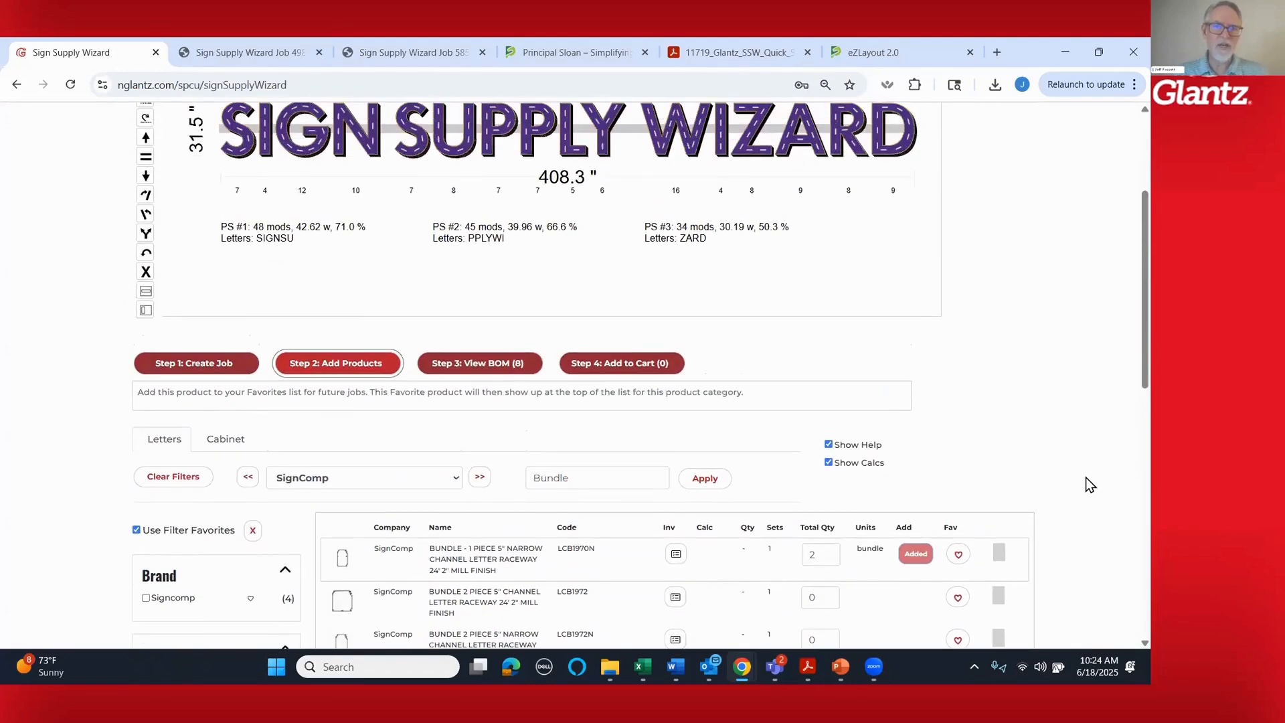
scroll(1086, 477, "up", 1)
scroll(1086, 476, "down", 1)
scroll(1086, 477, "up", 1)
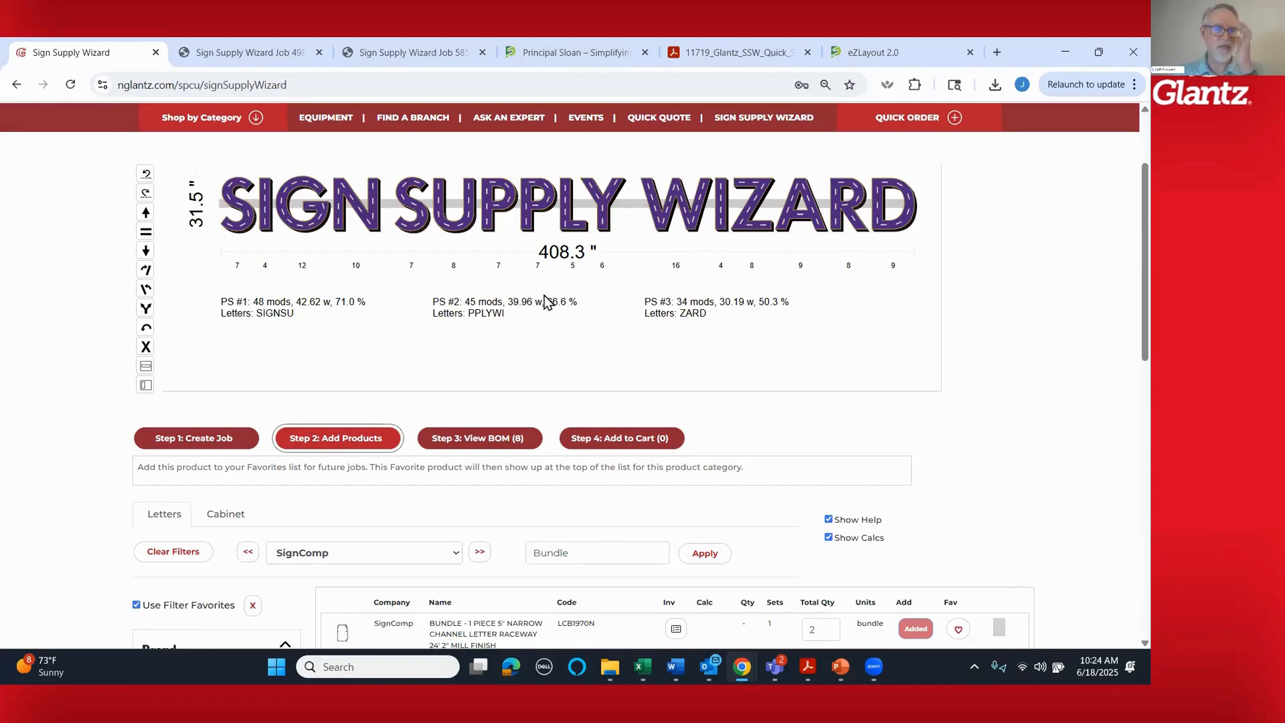
scroll(993, 451, "down", 2)
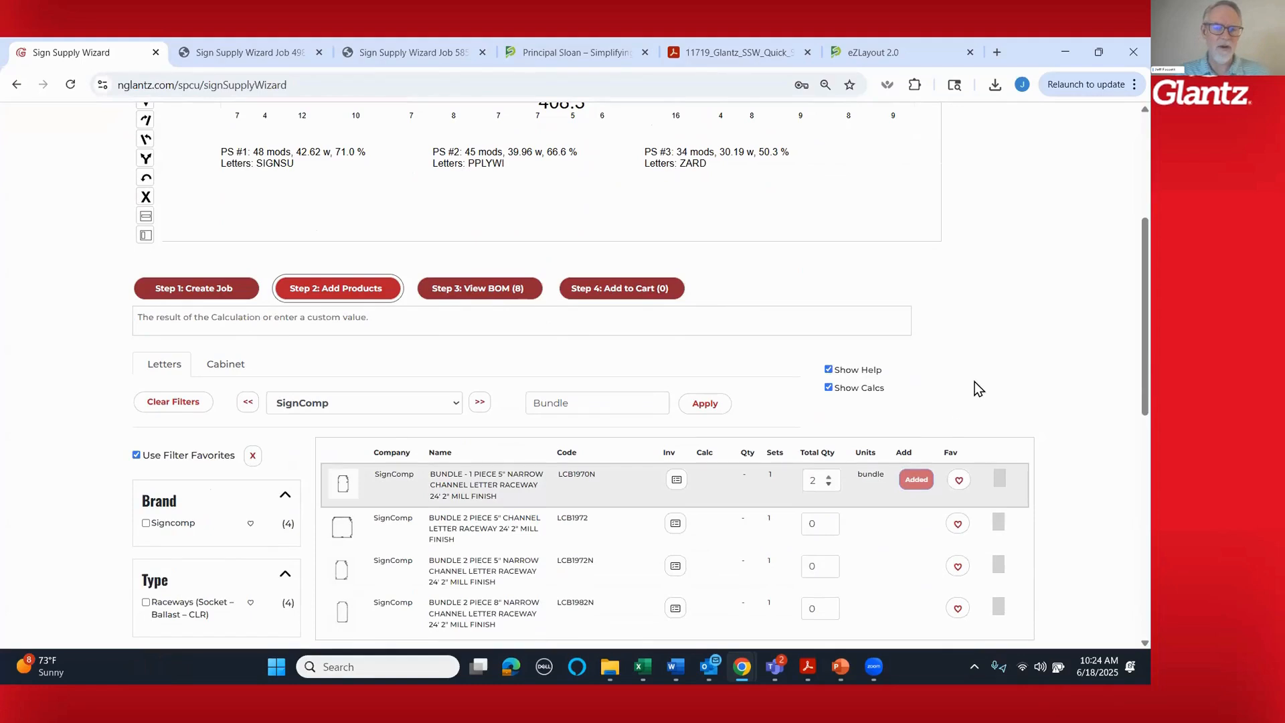
scroll(1021, 381, "up", 2)
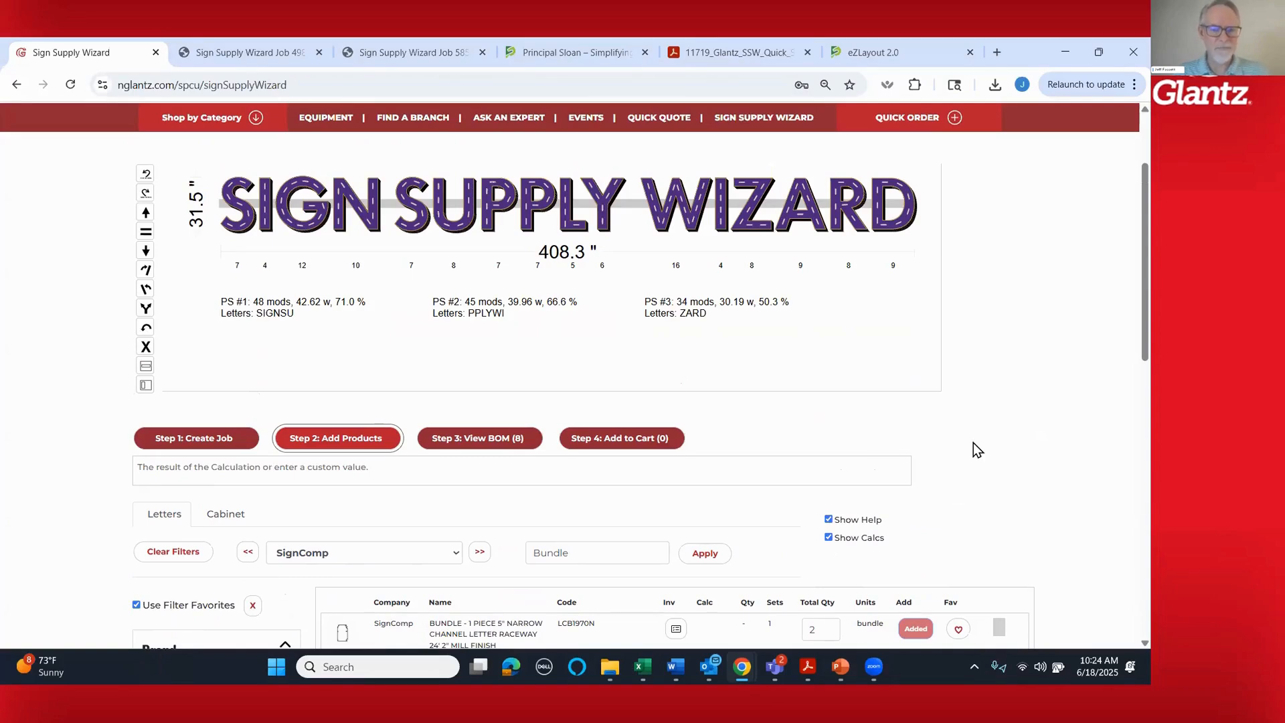
scroll(974, 442, "down", 2)
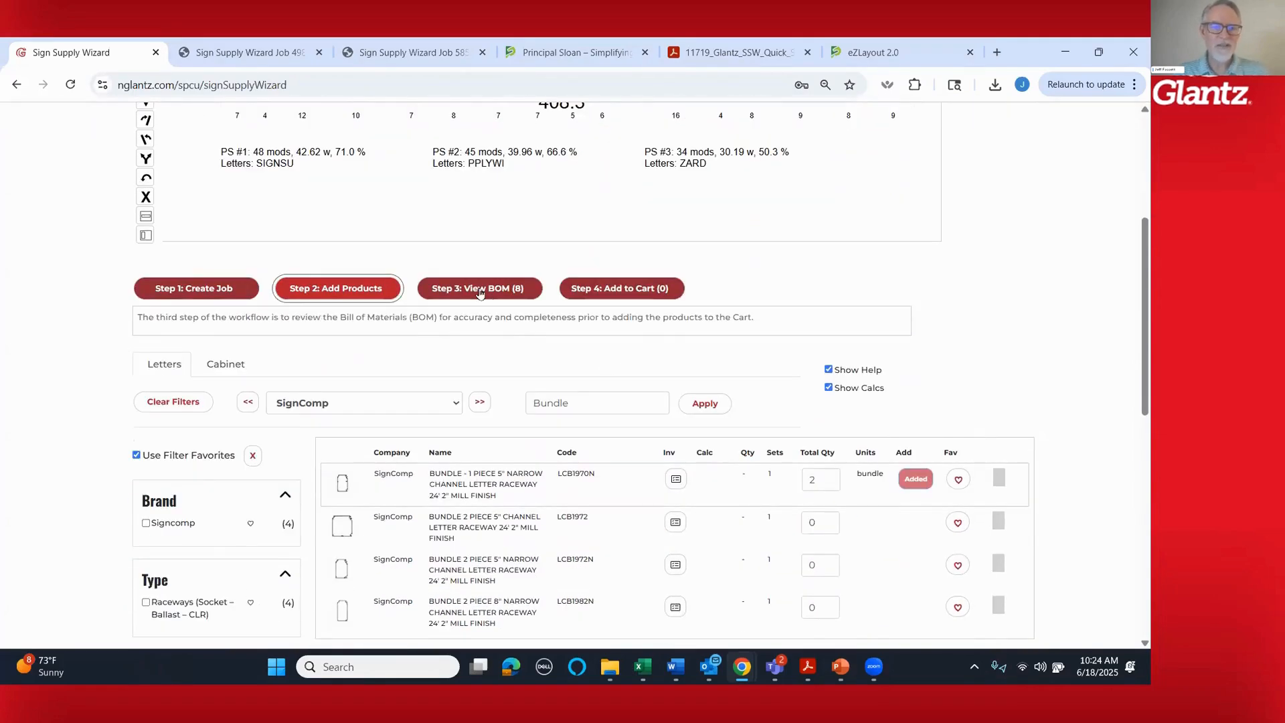
- Open the Bill of Materials and scroll to the LCB1970N raceway and its four suggested accessories
left_click(480, 293)
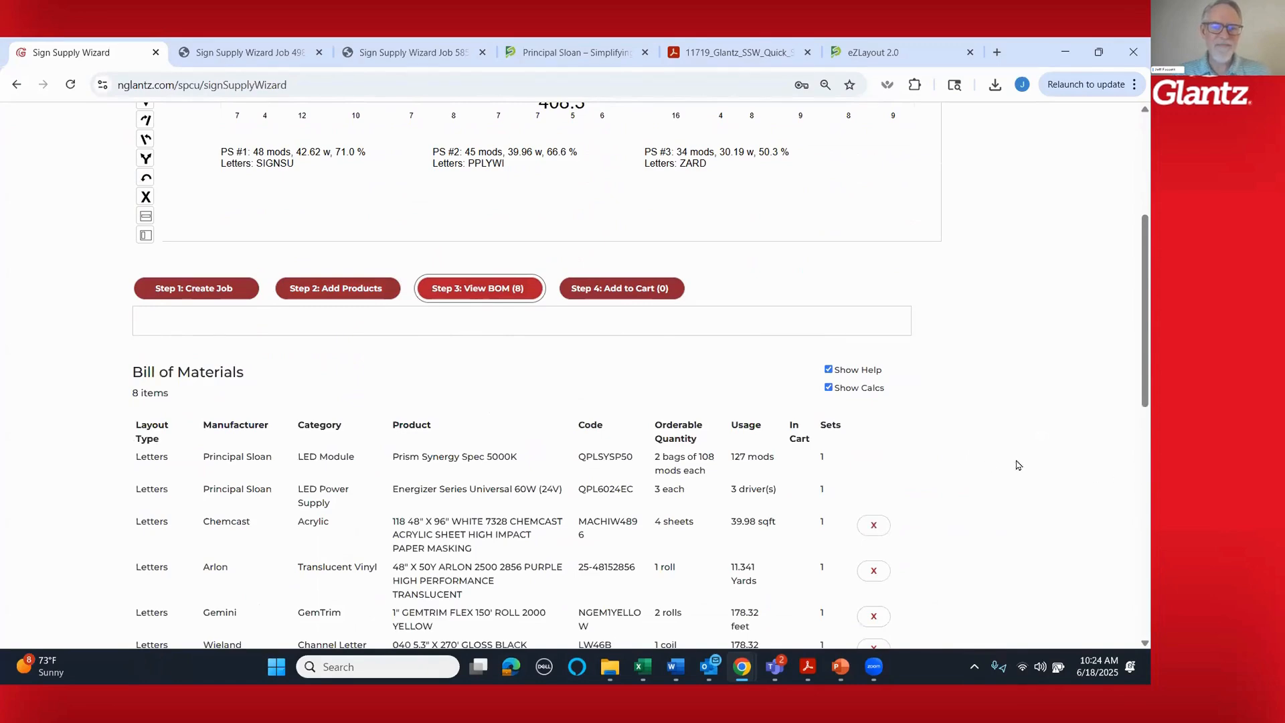
scroll(1019, 465, "down", 3)
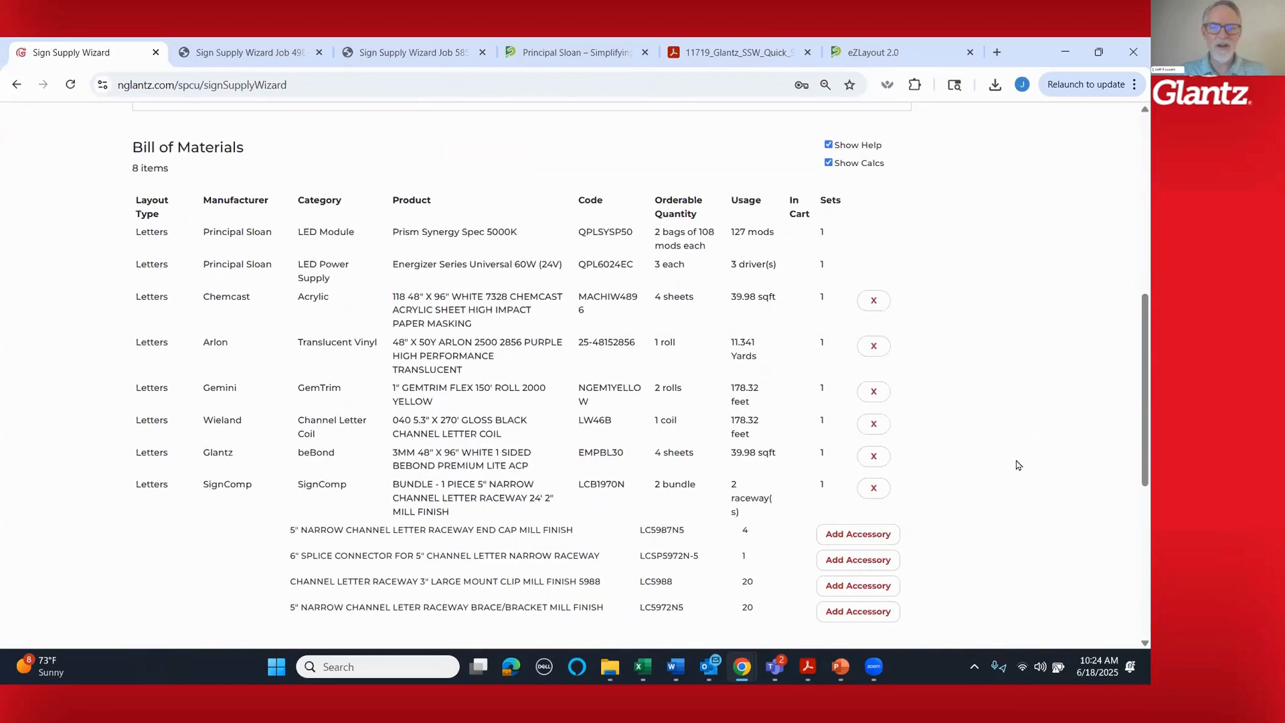
scroll(1018, 465, "up", 2)
mouse_move(469, 224)
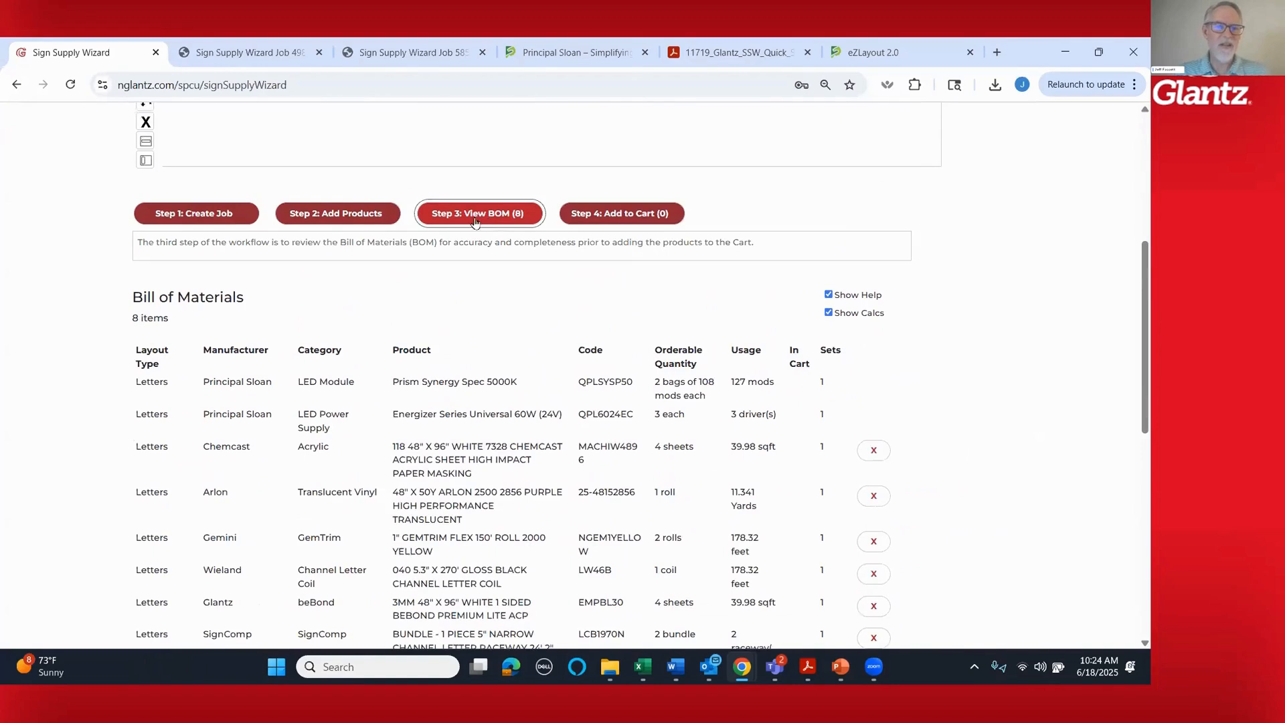
scroll(1070, 430, "down", 2)
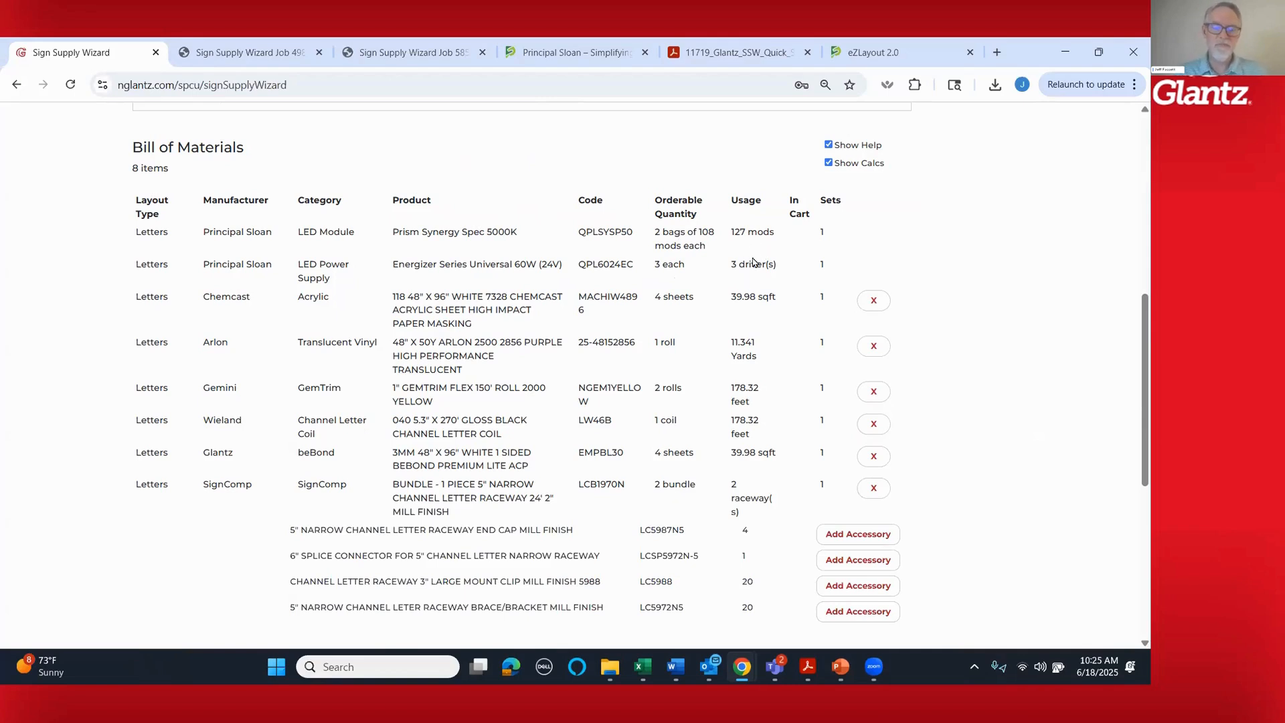
scroll(596, 456, "down", 1)
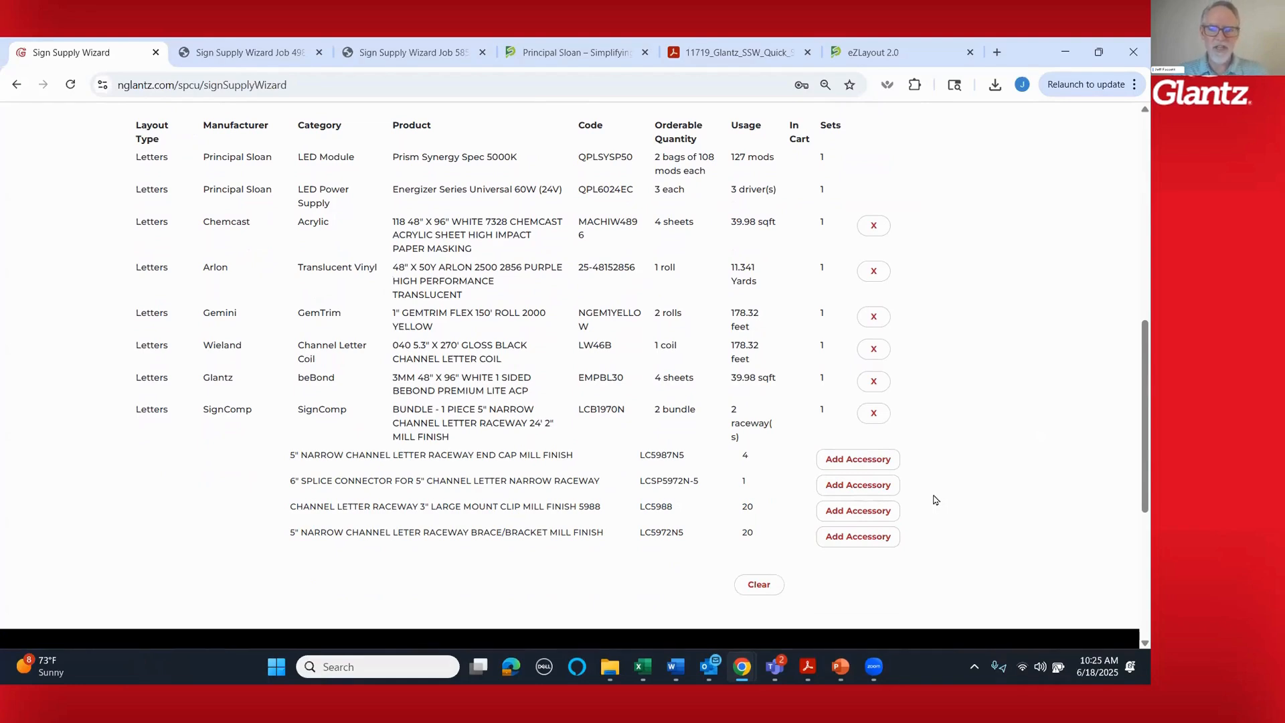
scroll(935, 500, "down", 1)
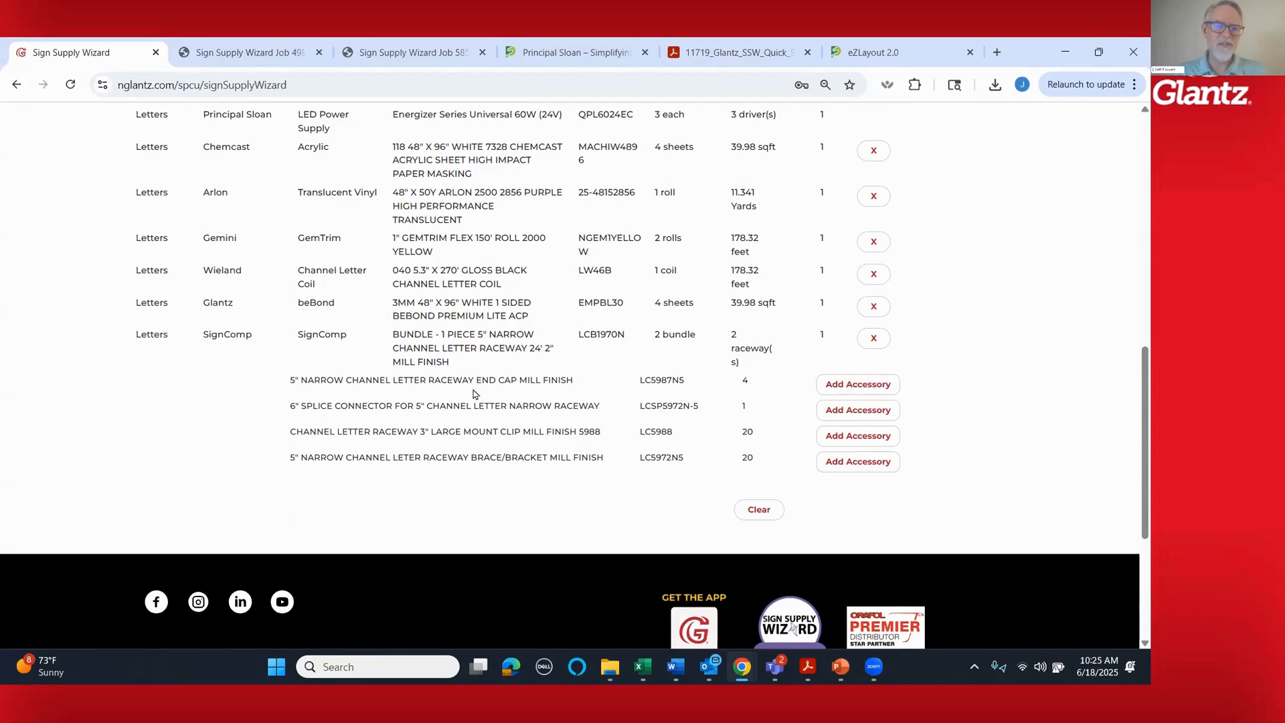
- Add the raceway end cap, 6" splice connector, mounting clips and 20 braces to the BOM
left_click(856, 393)
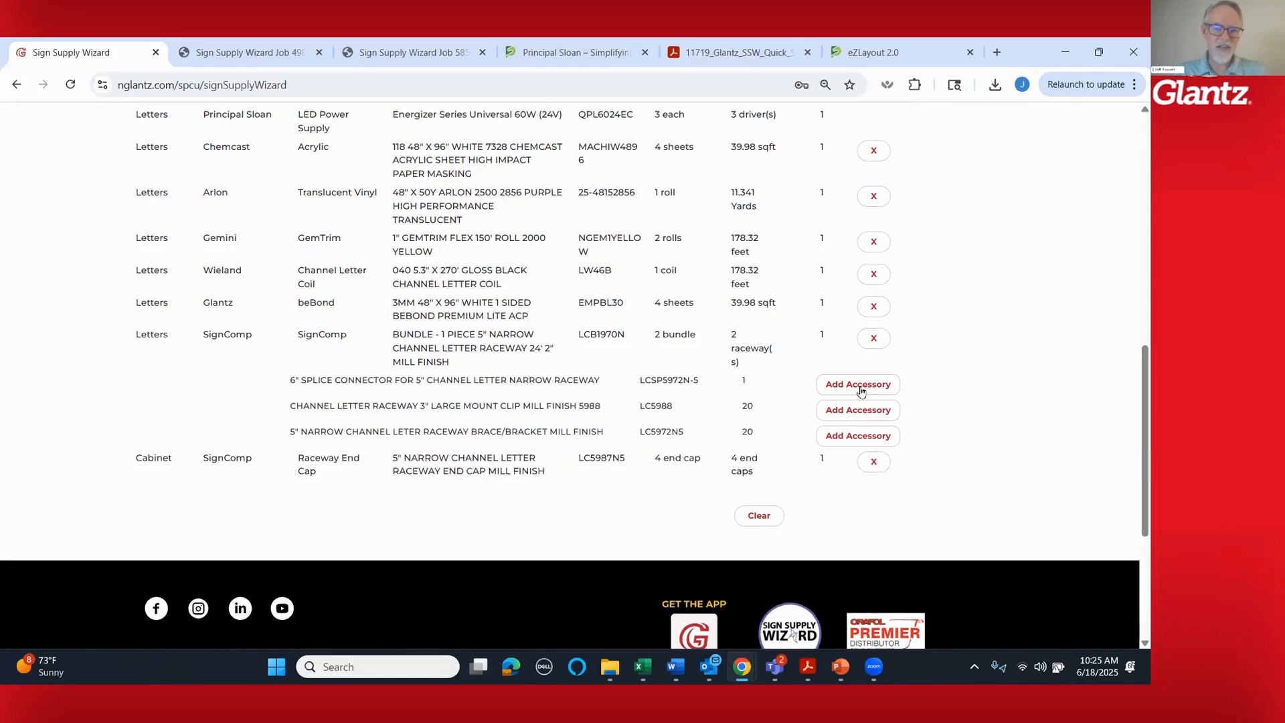
left_click(865, 385)
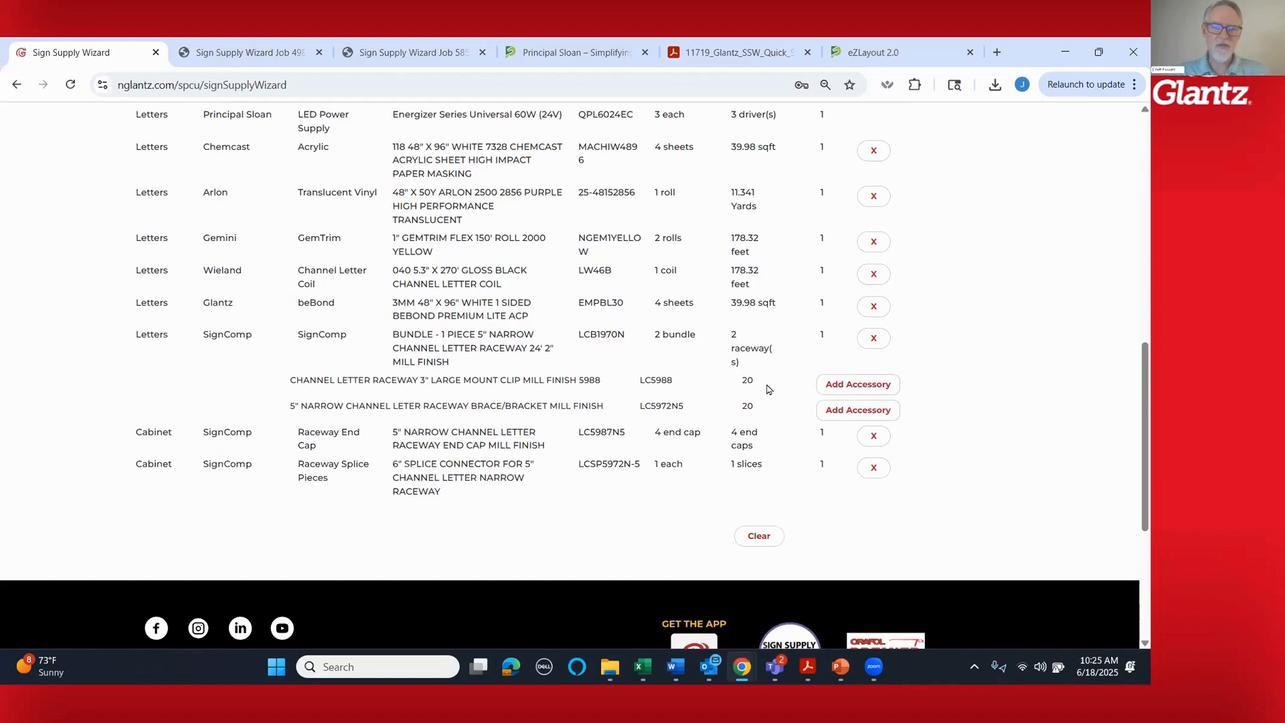
left_click(856, 386)
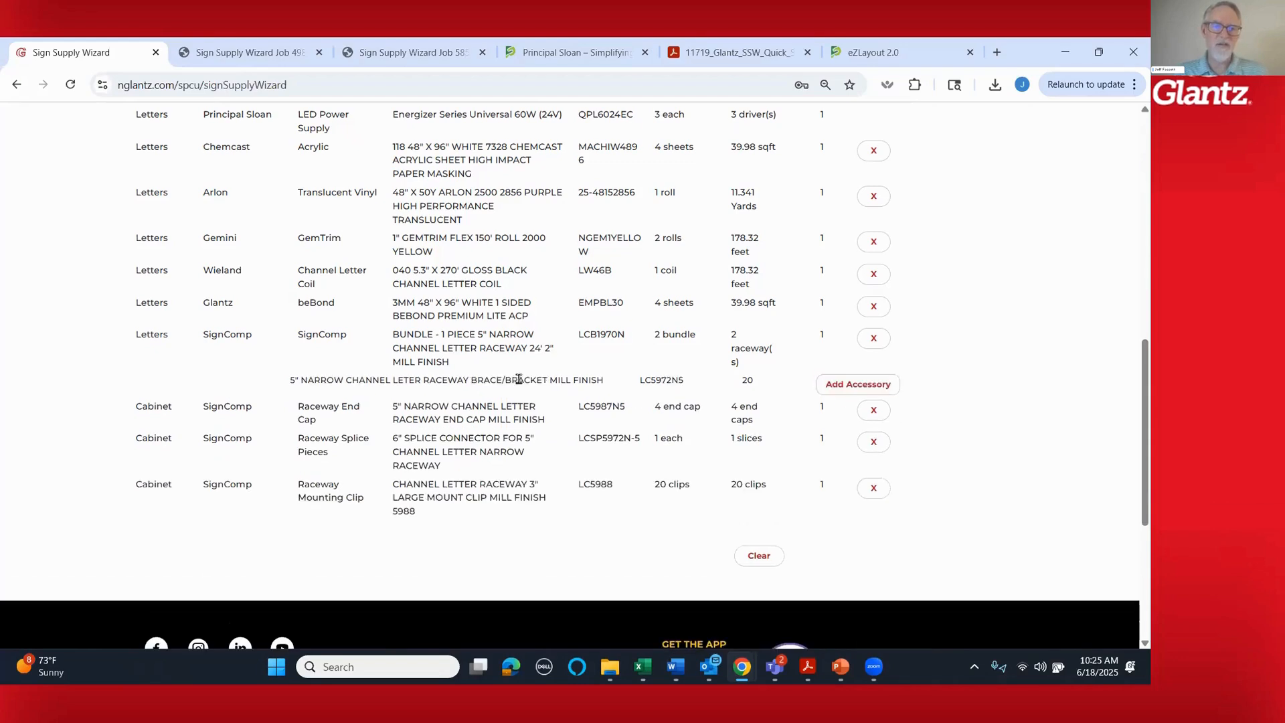
left_click(858, 386)
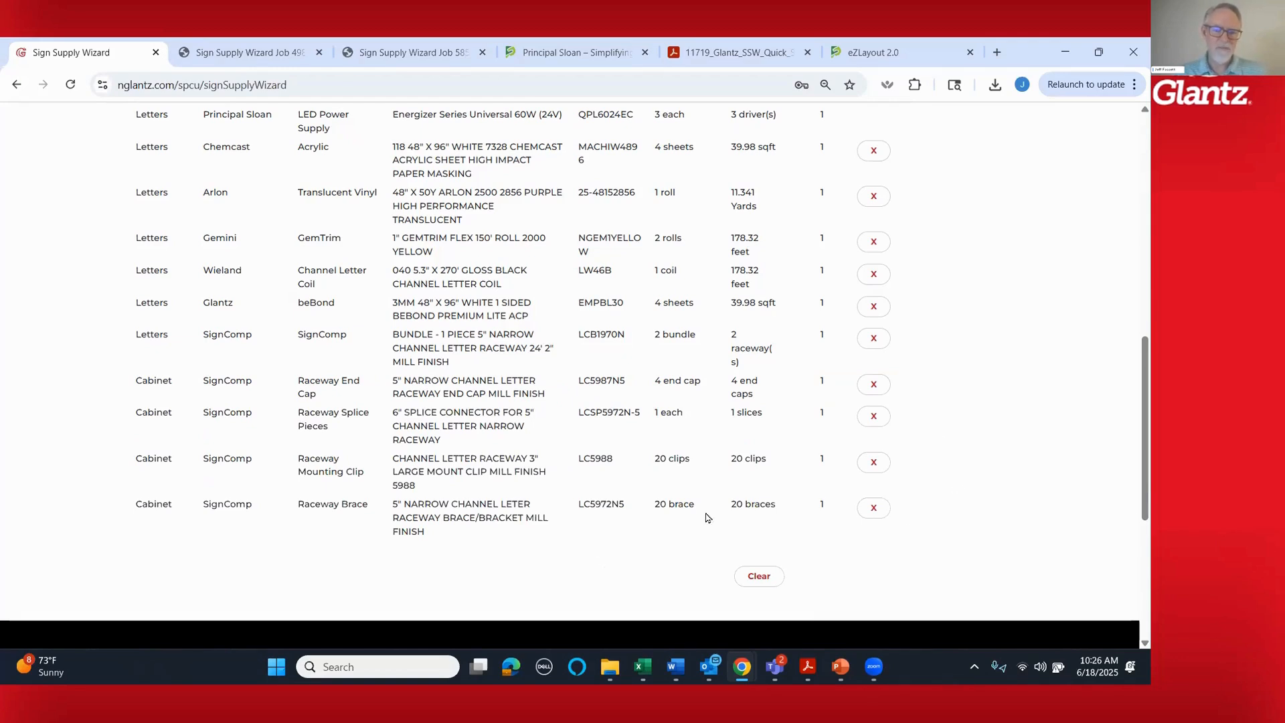
scroll(972, 507, "up", 5)
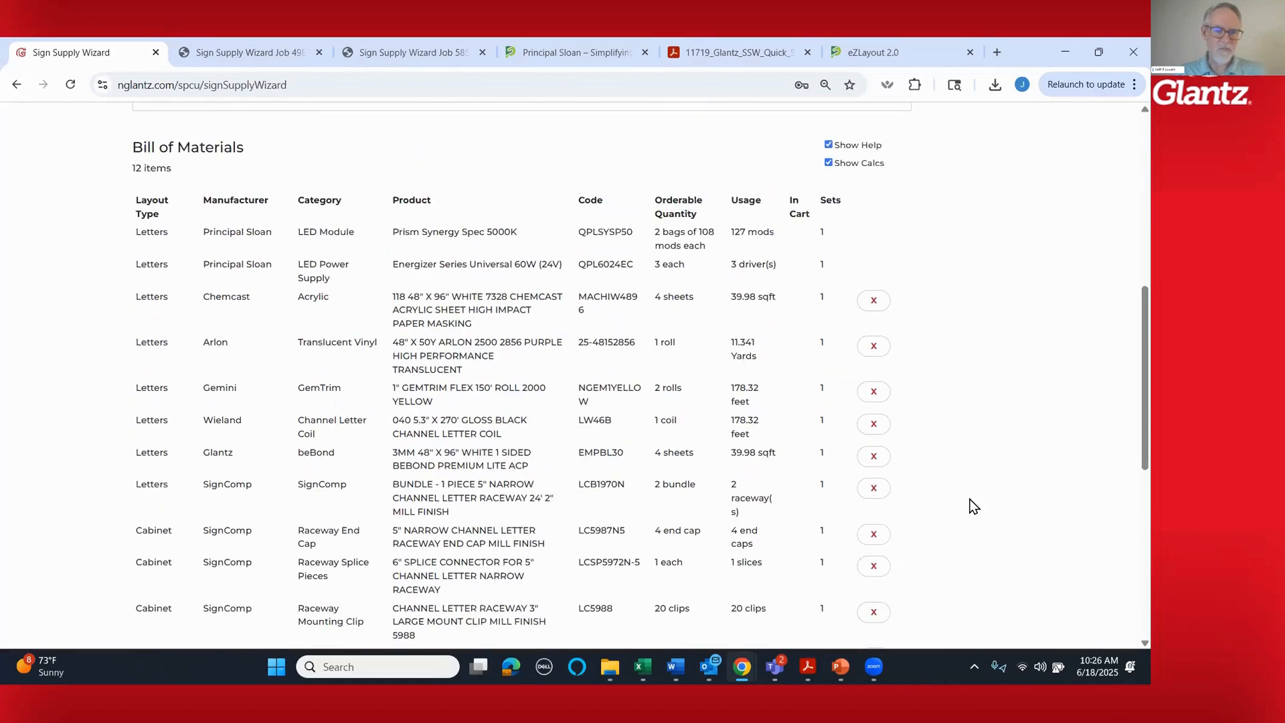
- Send all 12 BOM items to the cart and scroll through the generated PDF report
scroll(973, 507, "up", 1)
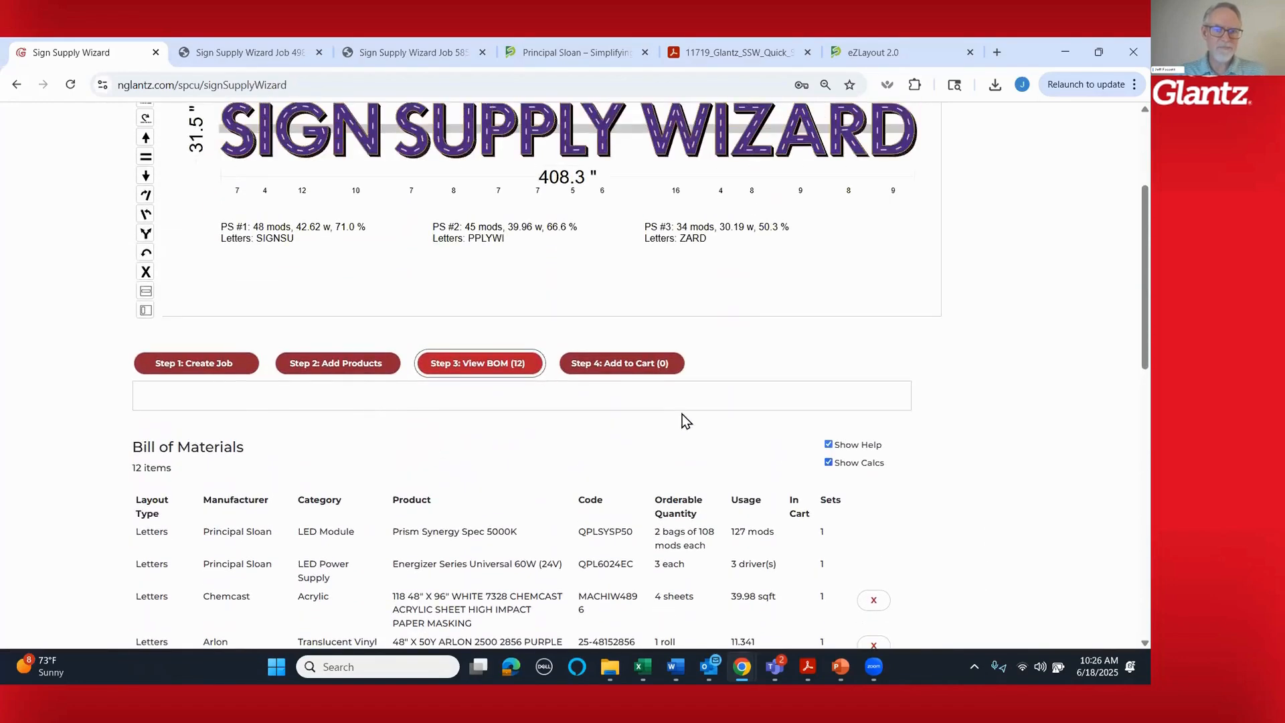
left_click(618, 368)
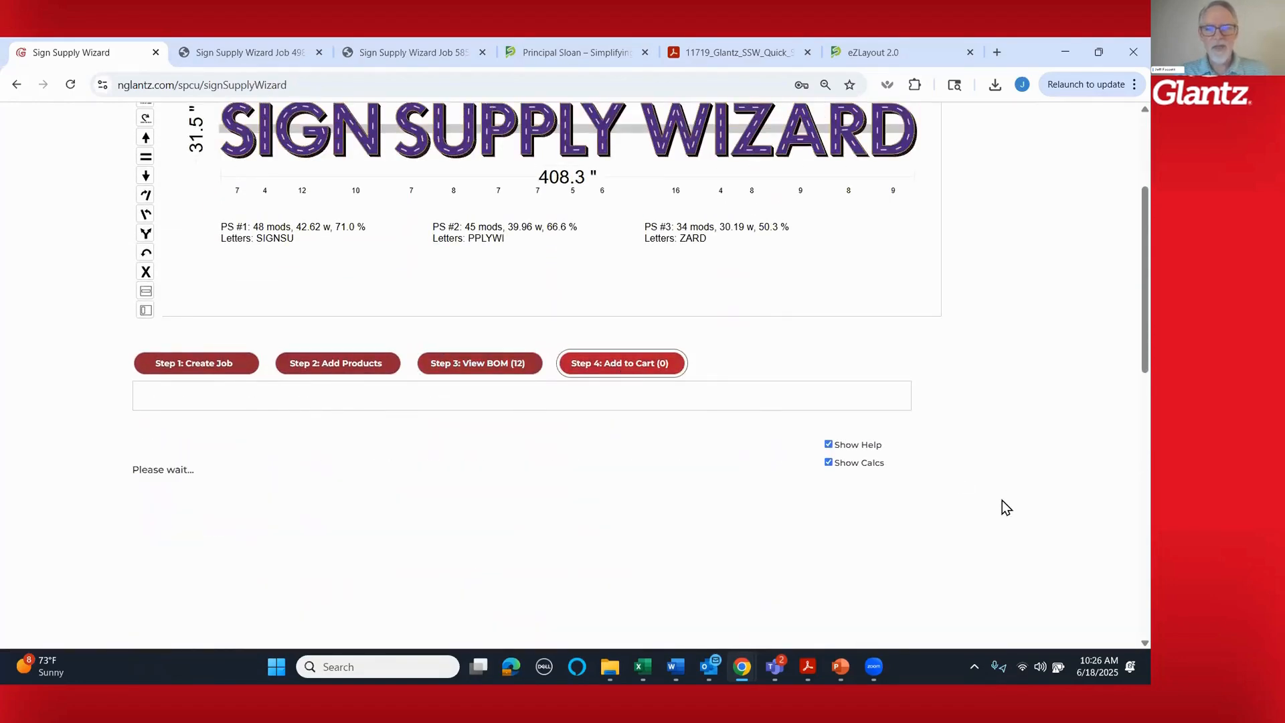
scroll(1002, 507, "up", 1)
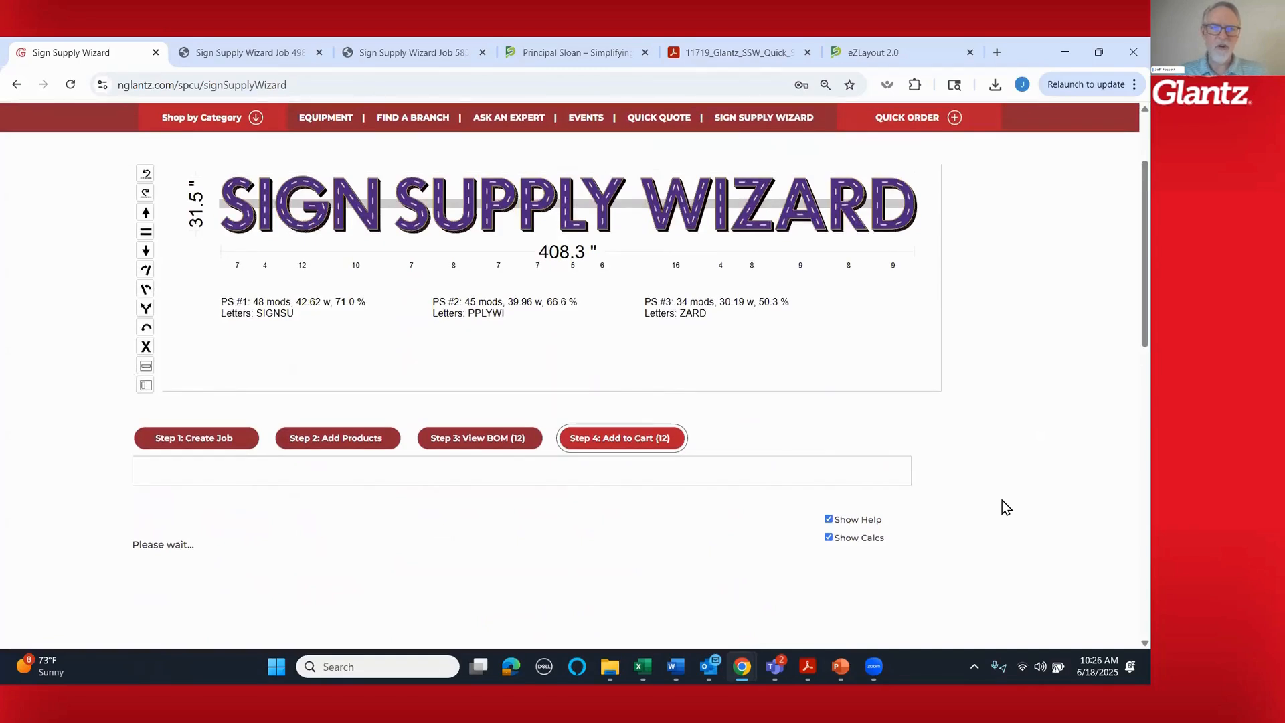
scroll(1003, 502, "up", 1)
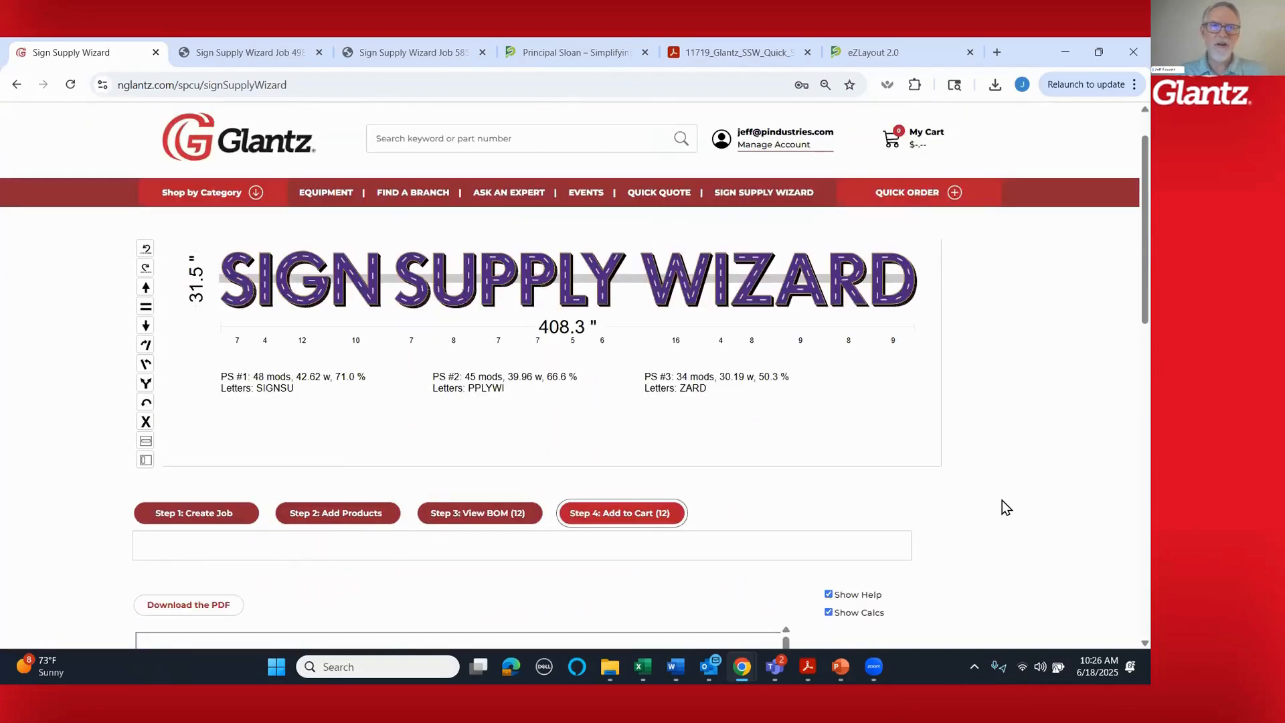
scroll(962, 504, "down", 1)
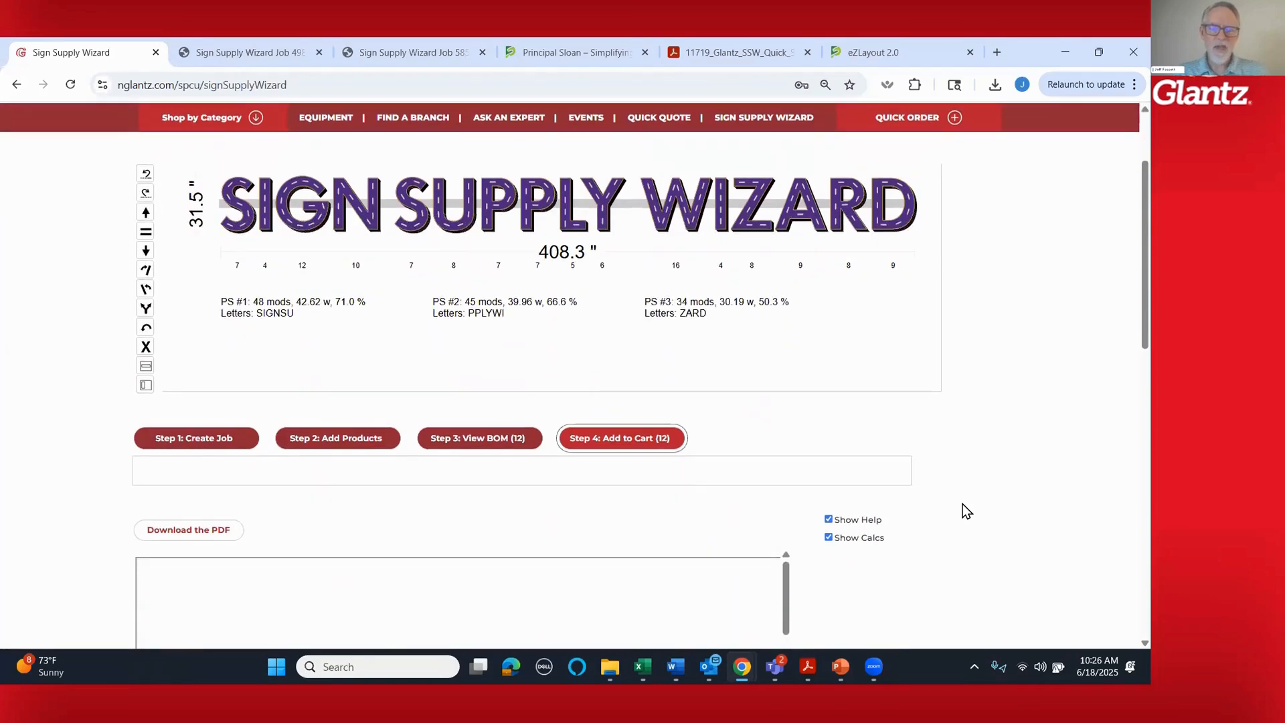
scroll(962, 504, "down", 1)
scroll(962, 504, "up", 1)
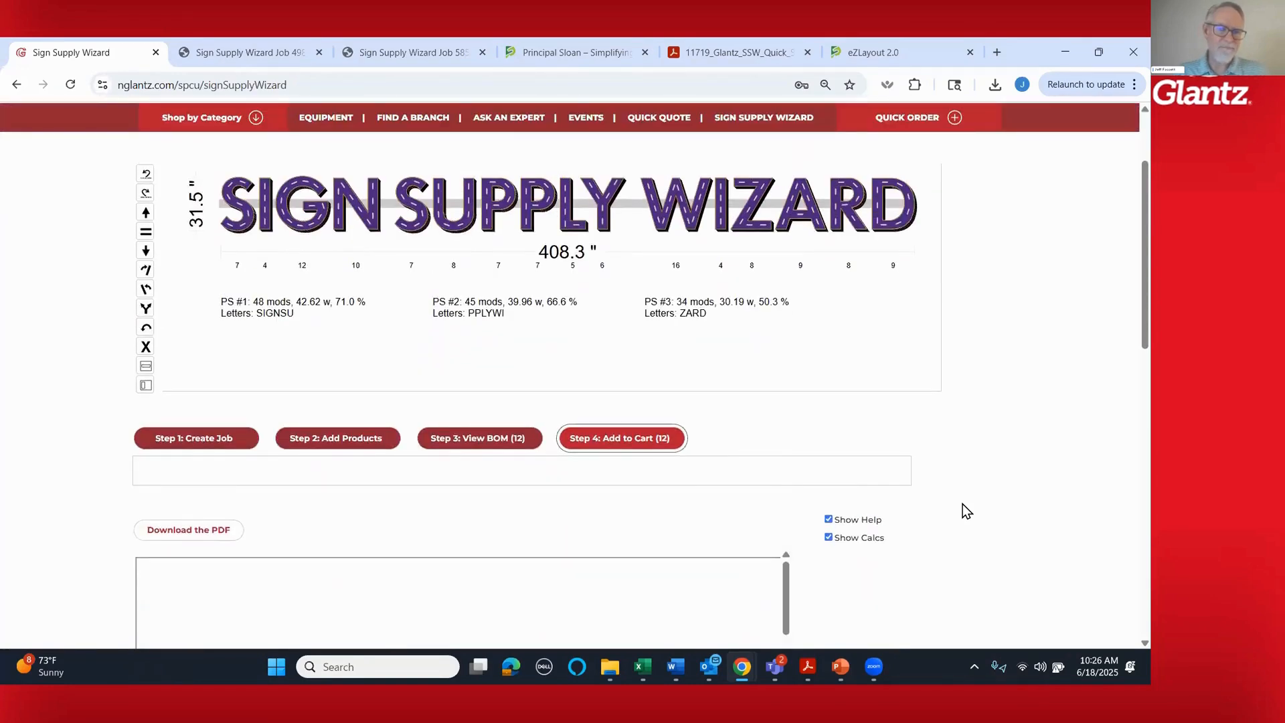
scroll(962, 504, "down", 3)
scroll(962, 510, "down", 2)
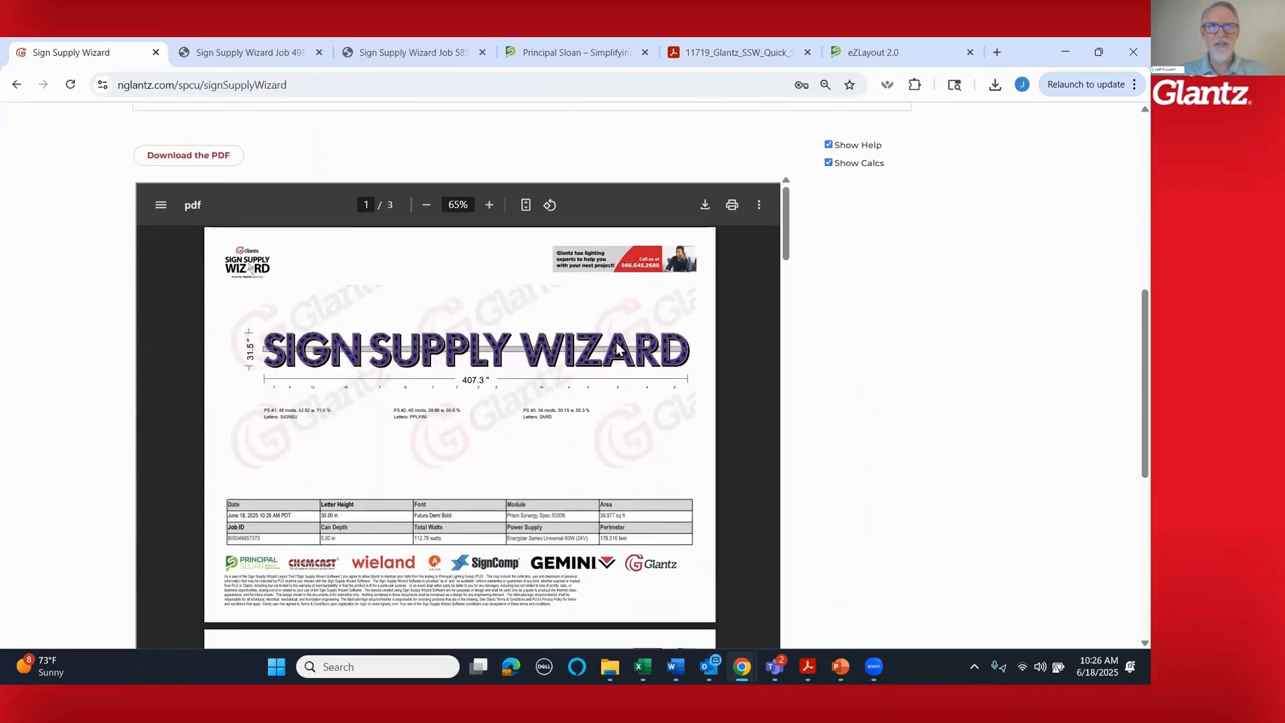
scroll(733, 267, "down", 1)
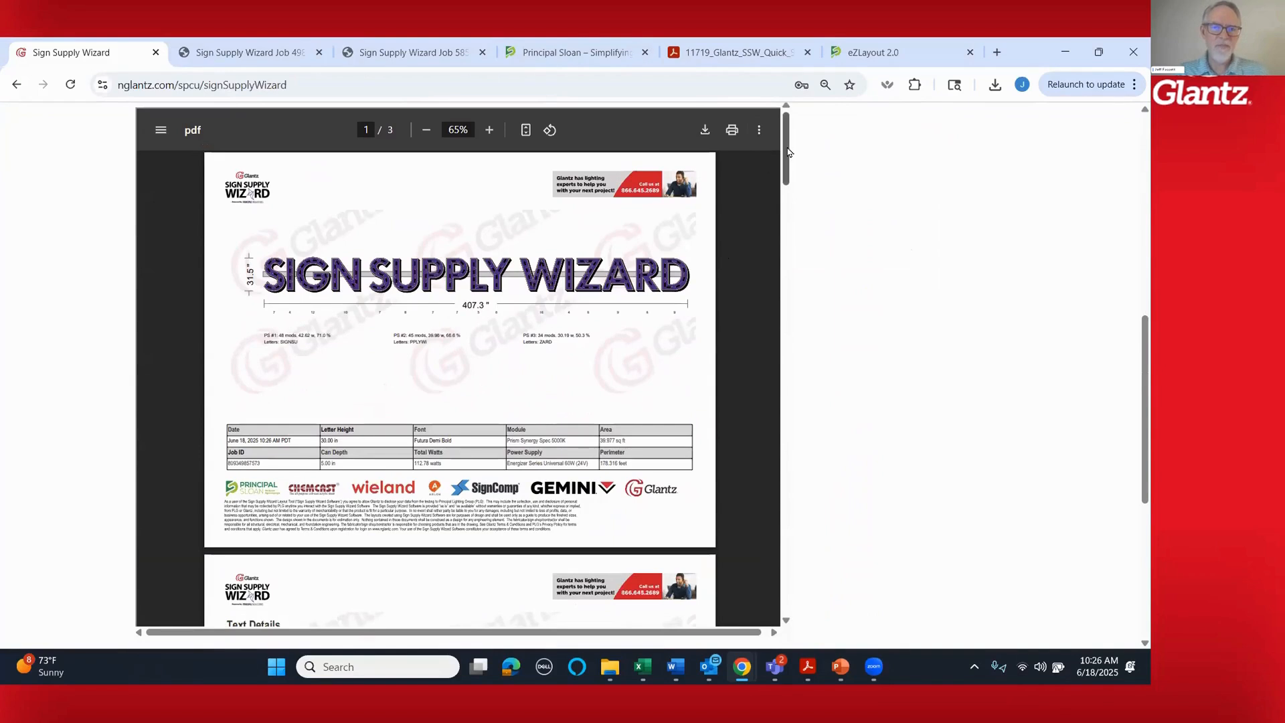
scroll(787, 151, "down", 1)
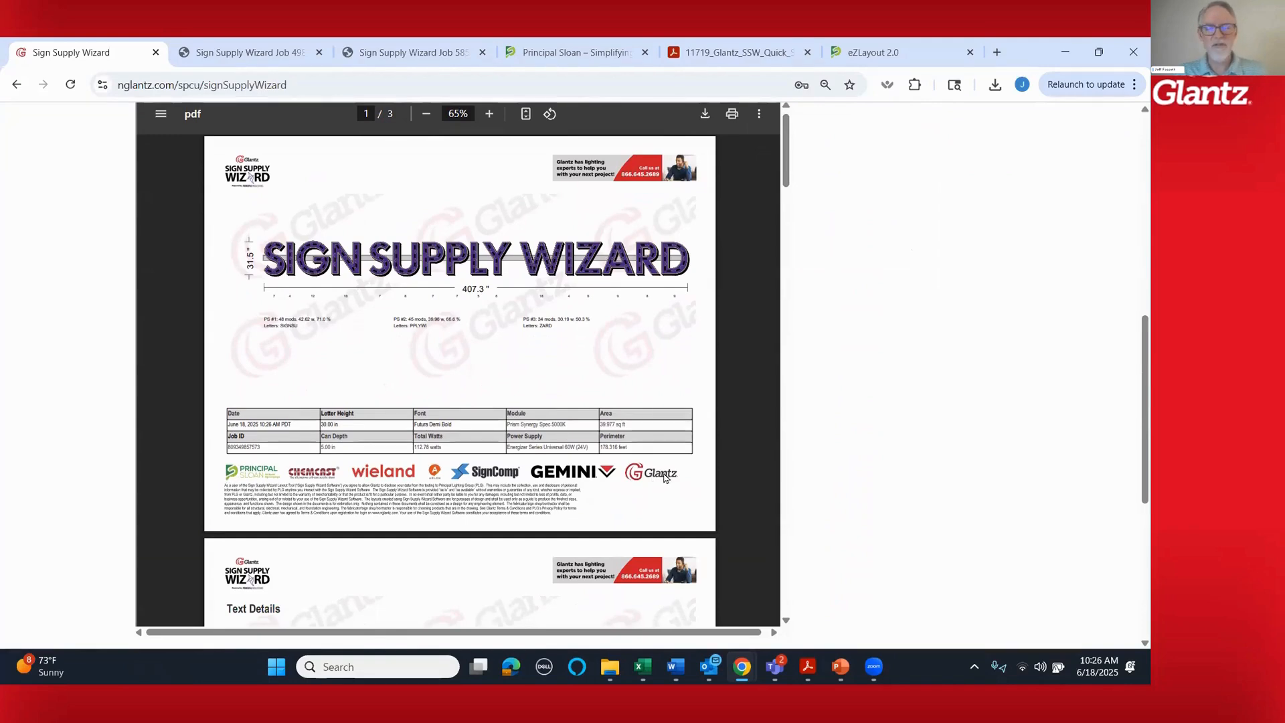
- Zoom the PDF preview to 80% and page through to the Bill of Materials
left_click_drag(788, 172, 791, 228)
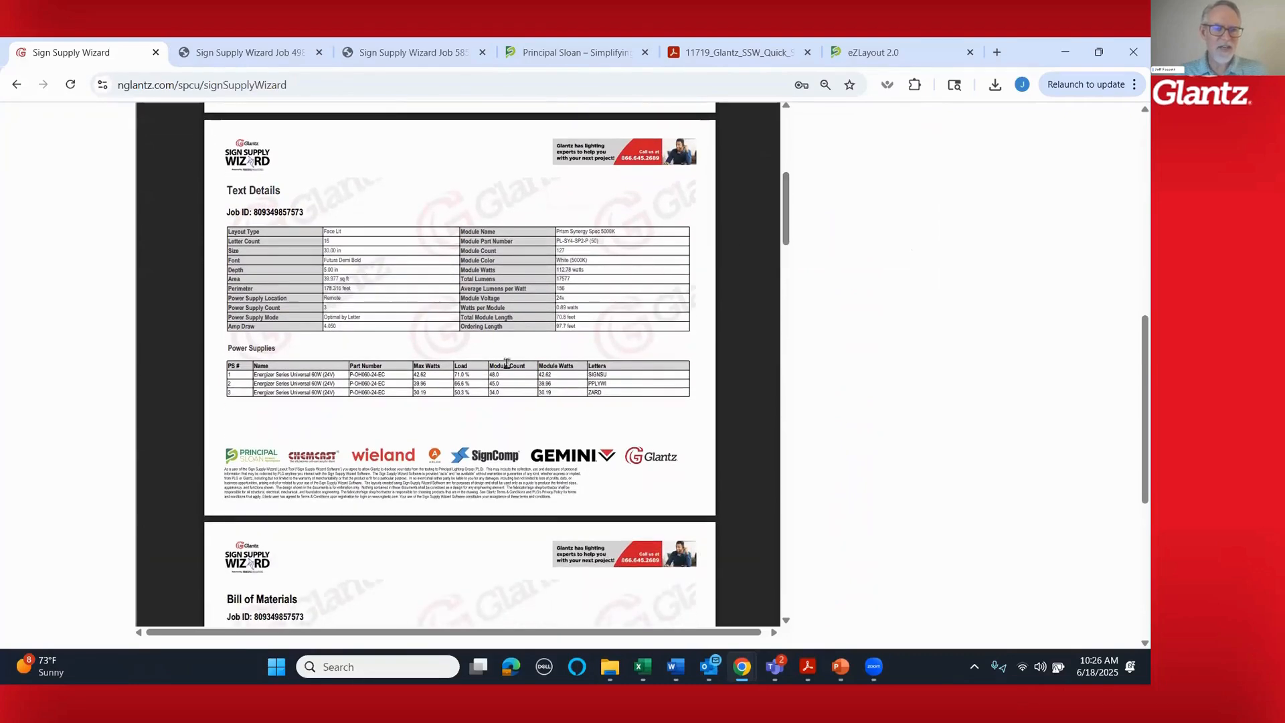
left_click_drag(788, 224, 785, 274)
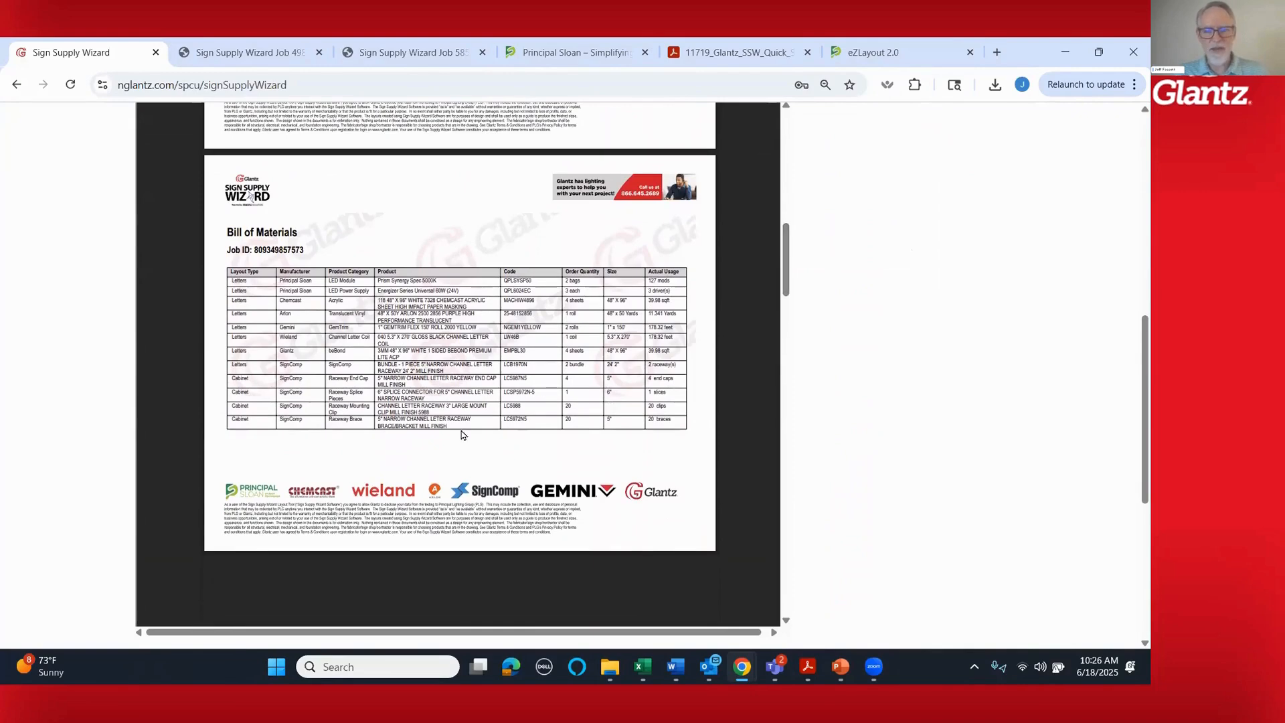
scroll(665, 358, "up", 12)
scroll(640, 313, "up", 1)
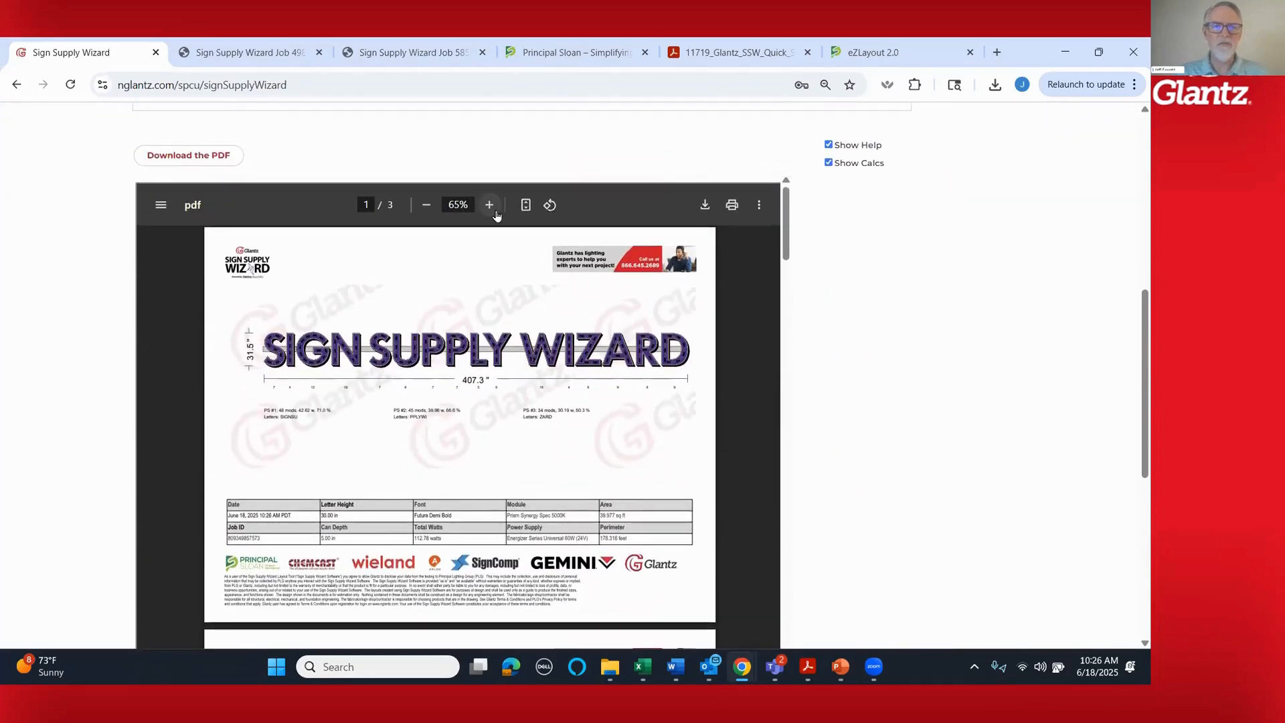
left_click(495, 213)
left_click(495, 213)
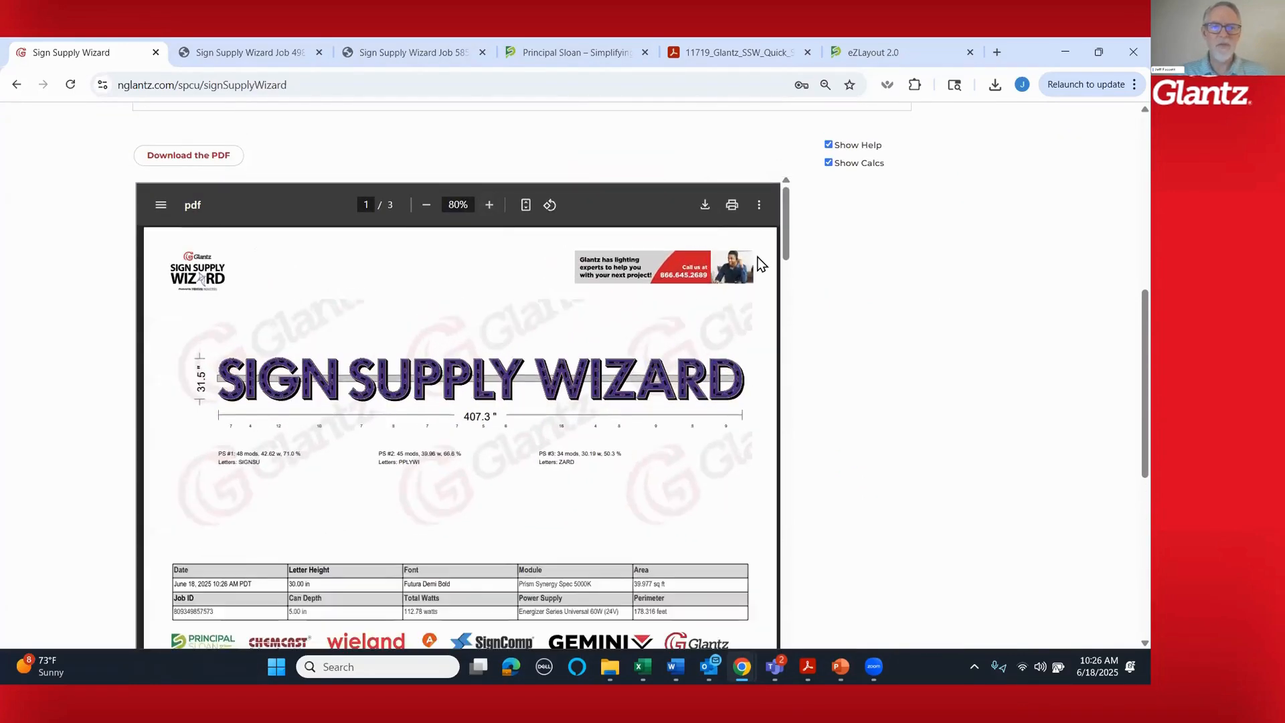
left_click_drag(788, 231, 788, 375)
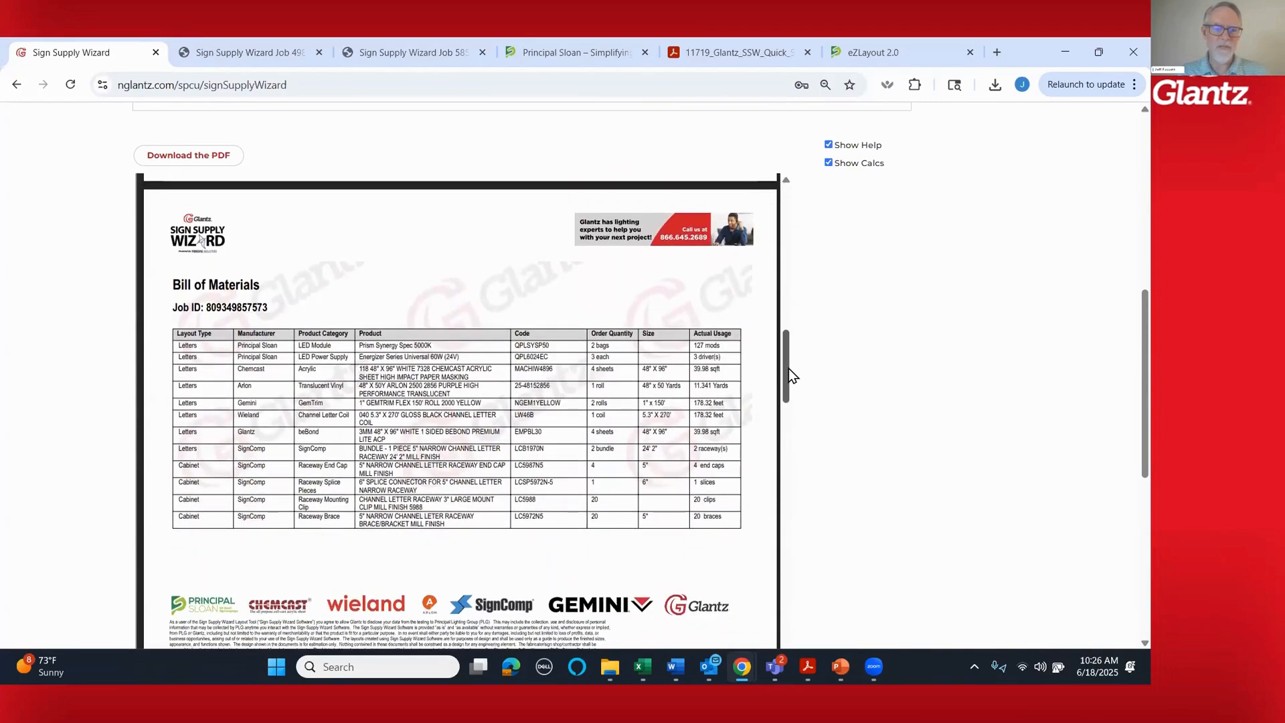
left_click_drag(789, 373, 790, 203)
scroll(213, 325, "up", 10)
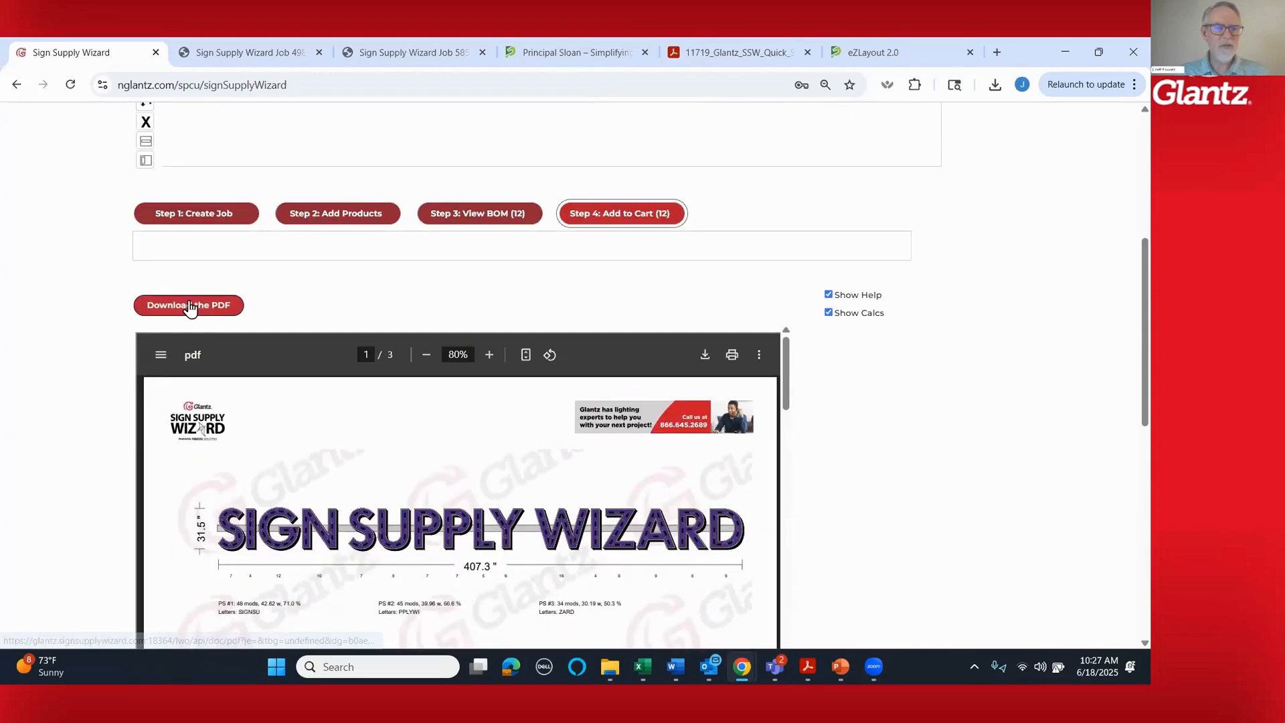
- Download the job's PDF report, open it in its own tab, and switch back to the wizard
left_click(189, 307)
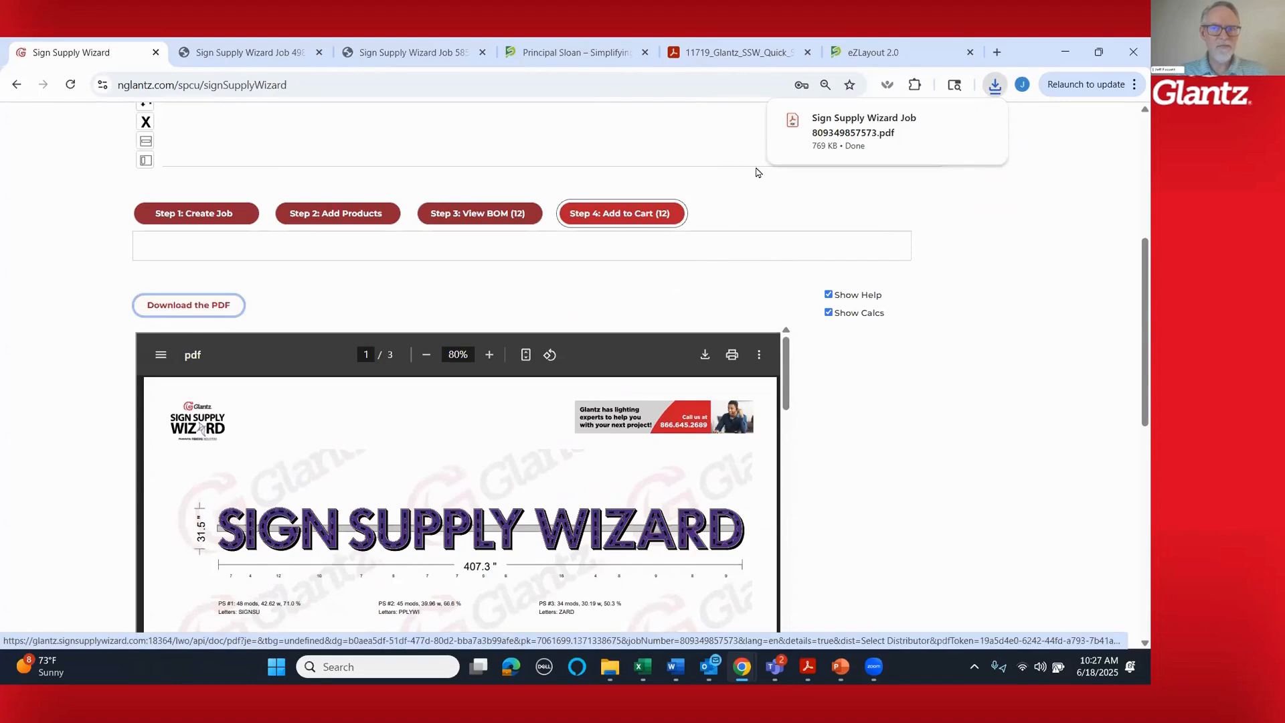
left_click(828, 140)
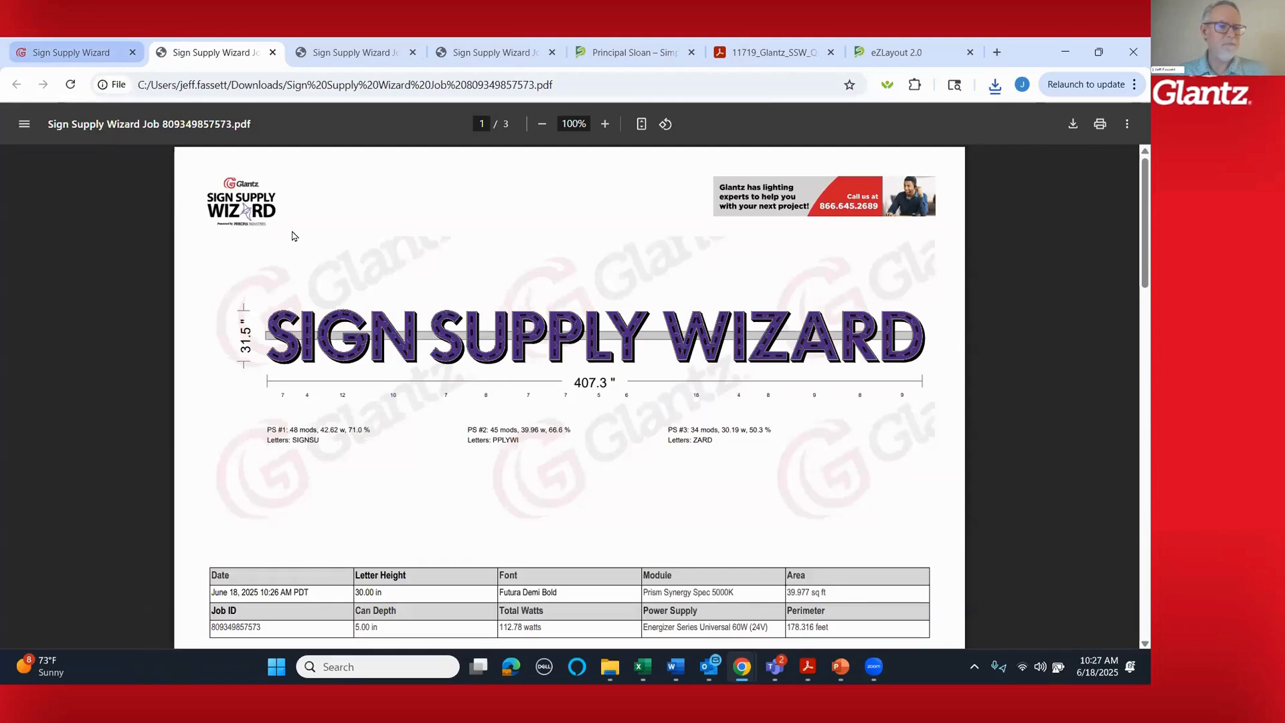
key("ctrl+shift+Tab")
scroll(939, 483, "up", 5)
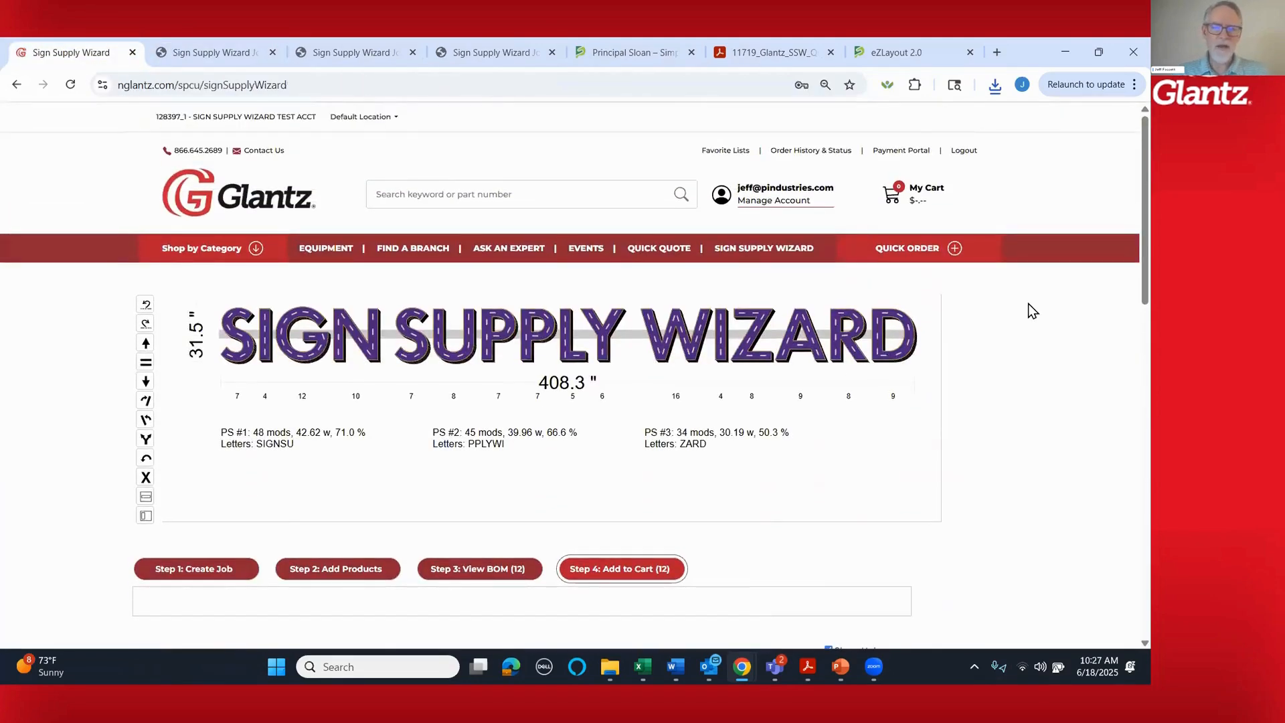
- Open My Cart and scroll through the job's items down to the $3,669.64 subtotal
left_click(912, 194)
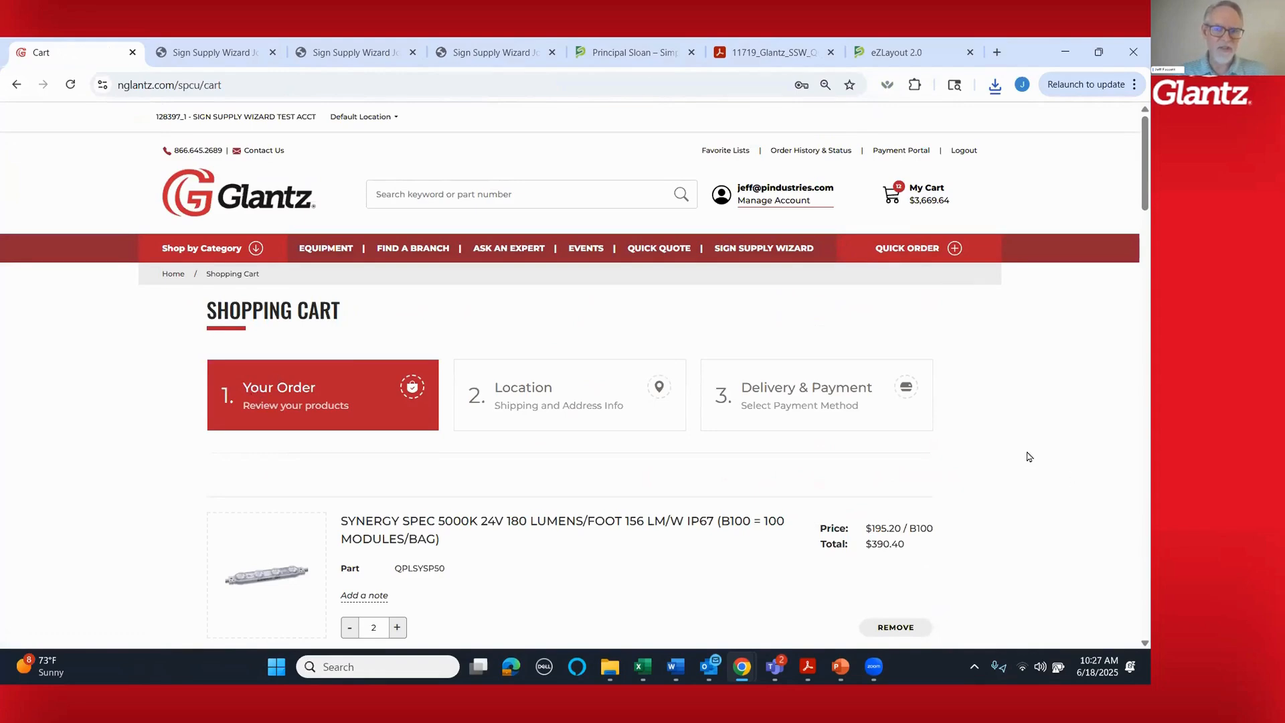
scroll(1029, 457, "down", 2)
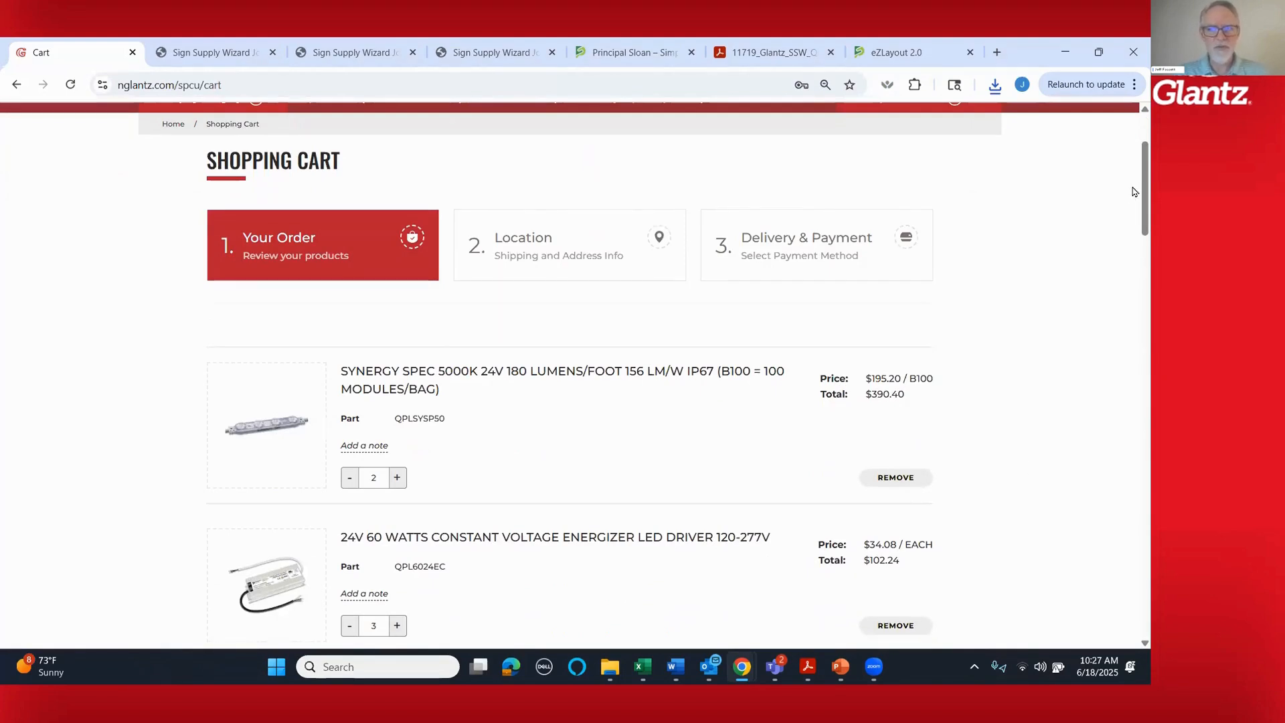
scroll(1134, 192, "down", 2)
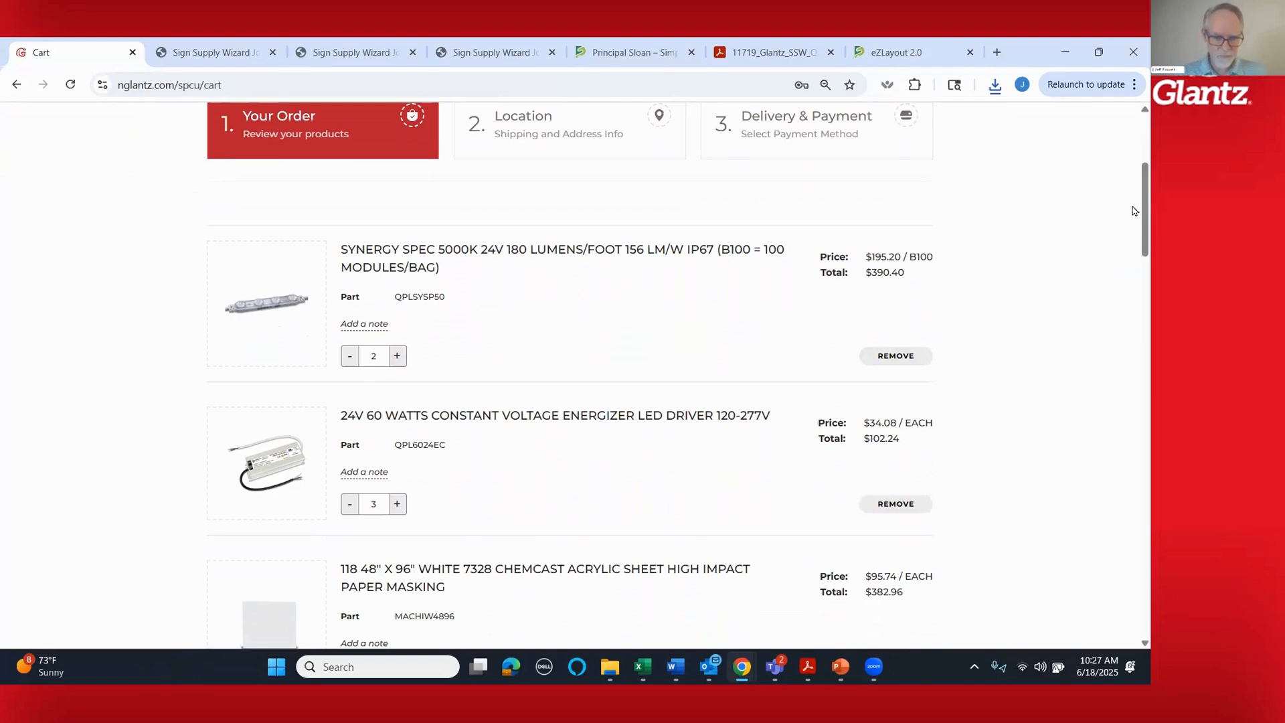
scroll(1134, 211, "down", 10)
scroll(1125, 348, "down", 15)
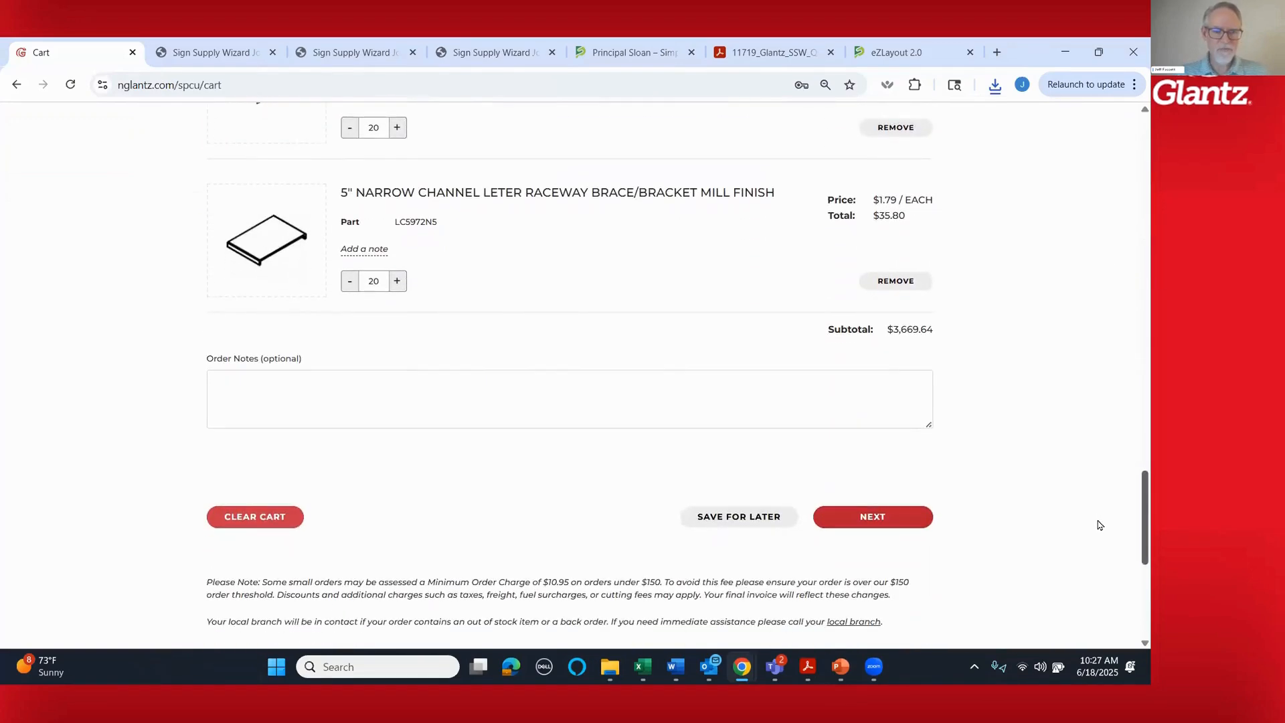
scroll(1098, 525, "down", 1)
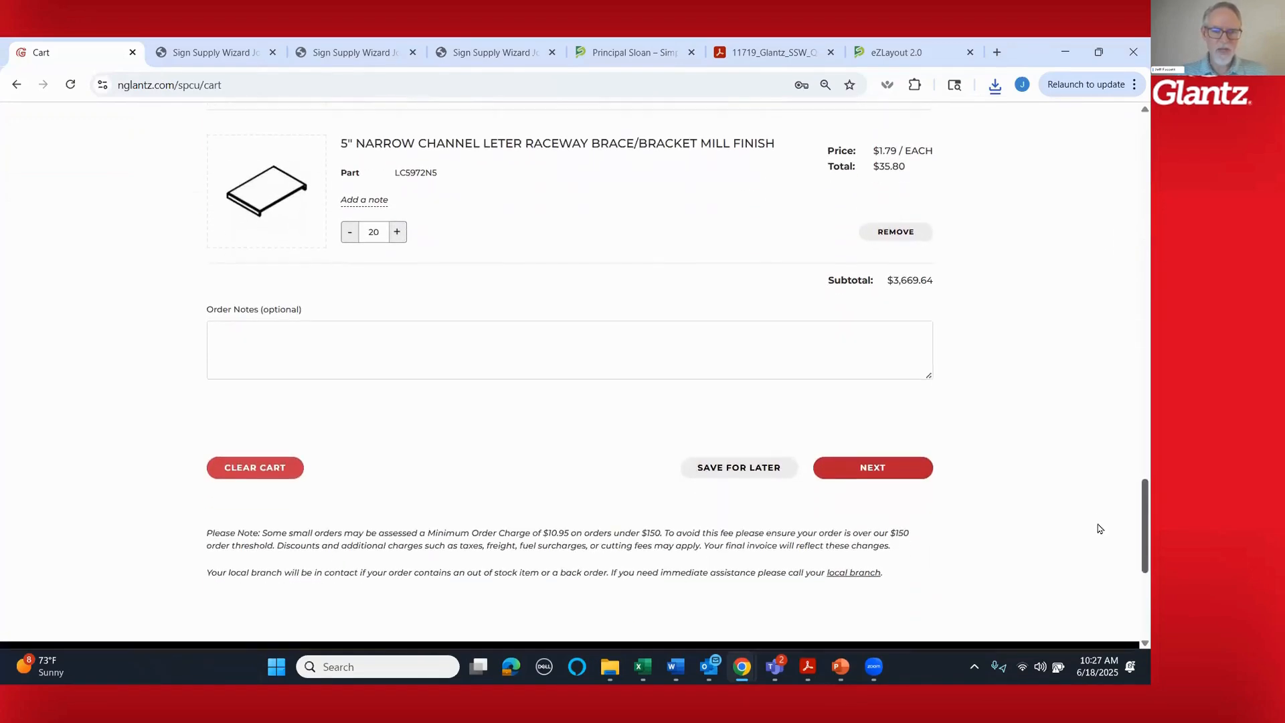
- Save the cart for later and view the saved order's acknowledgement page
left_click(732, 472)
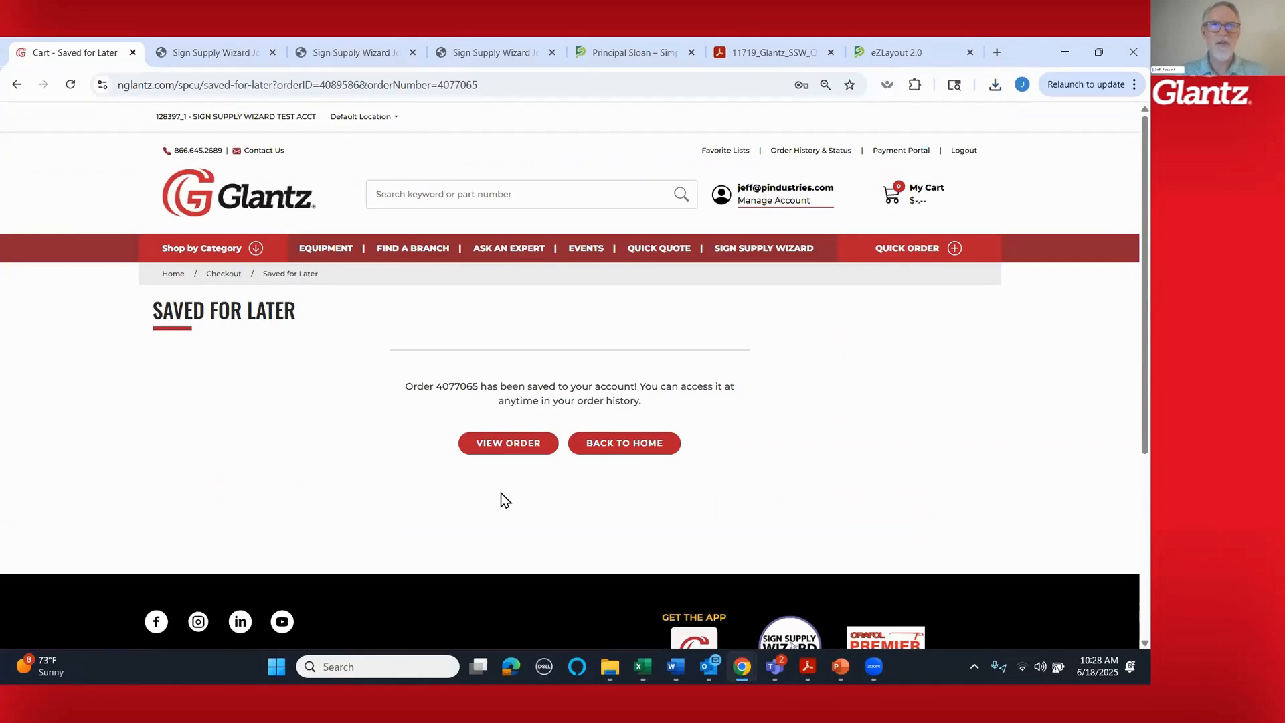
left_click(512, 444)
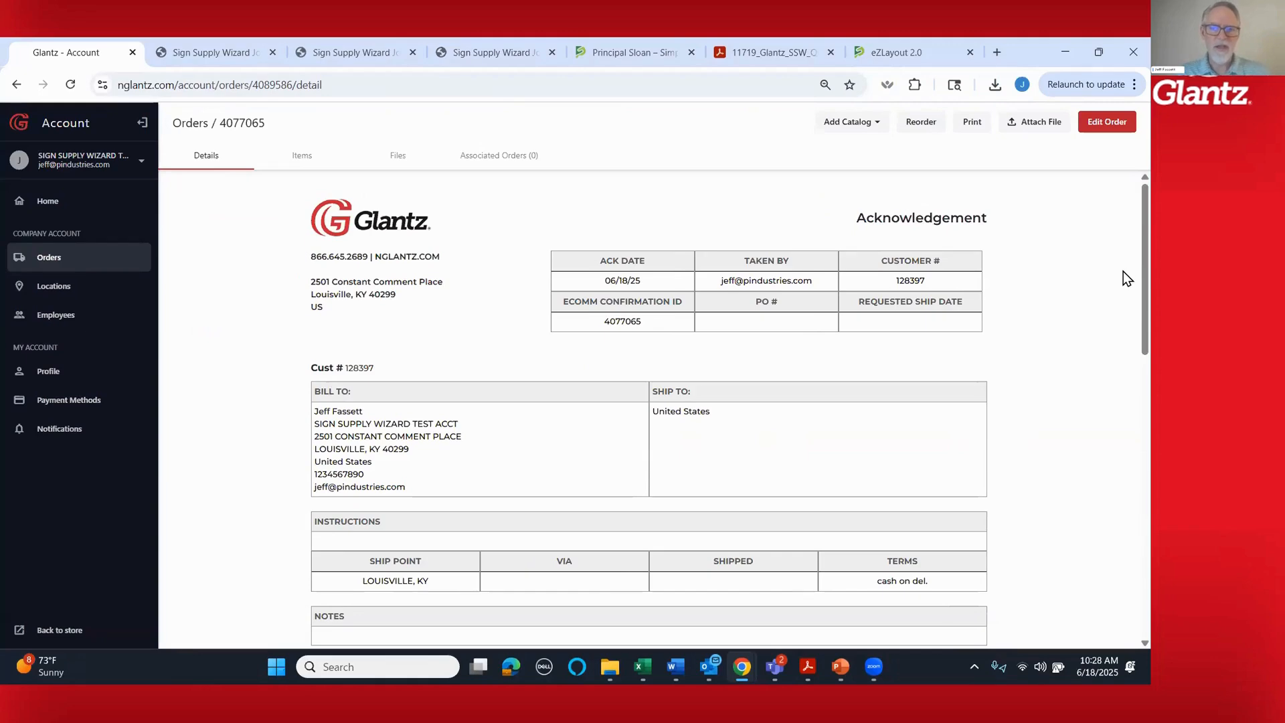
scroll(1124, 271, "down", 5)
scroll(1123, 407, "down", 7)
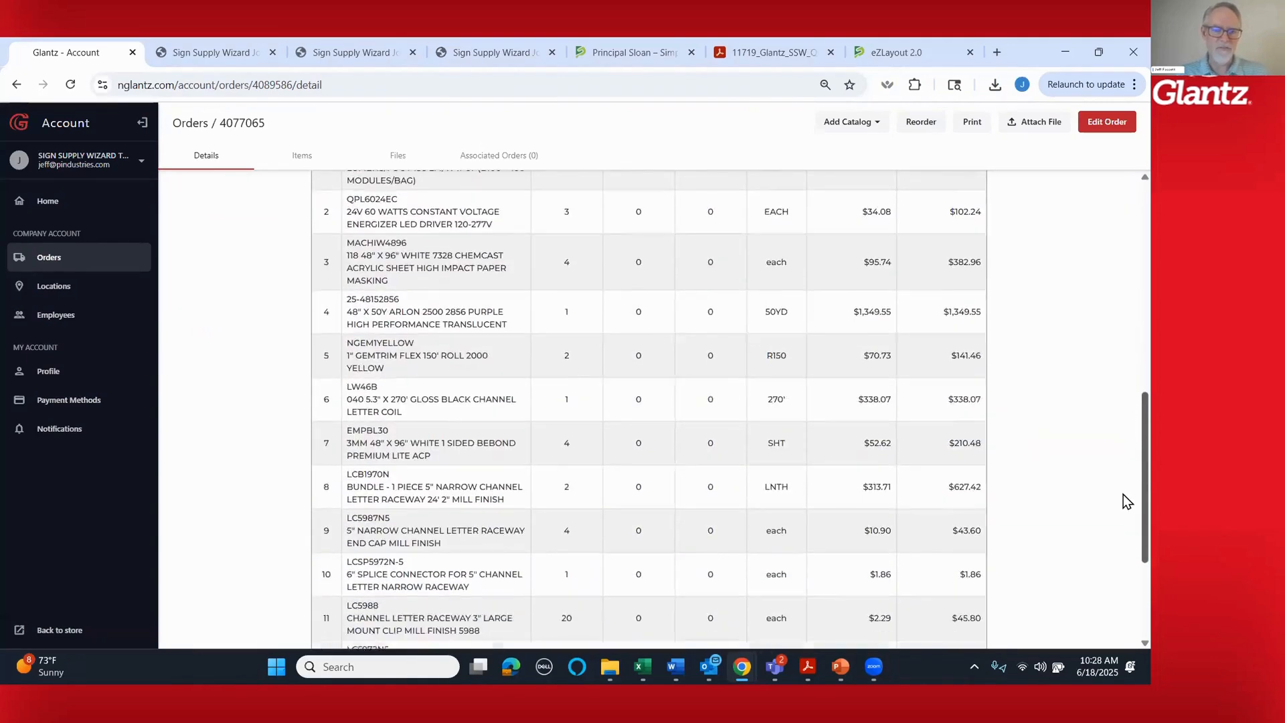
scroll(1124, 327, "up", 15)
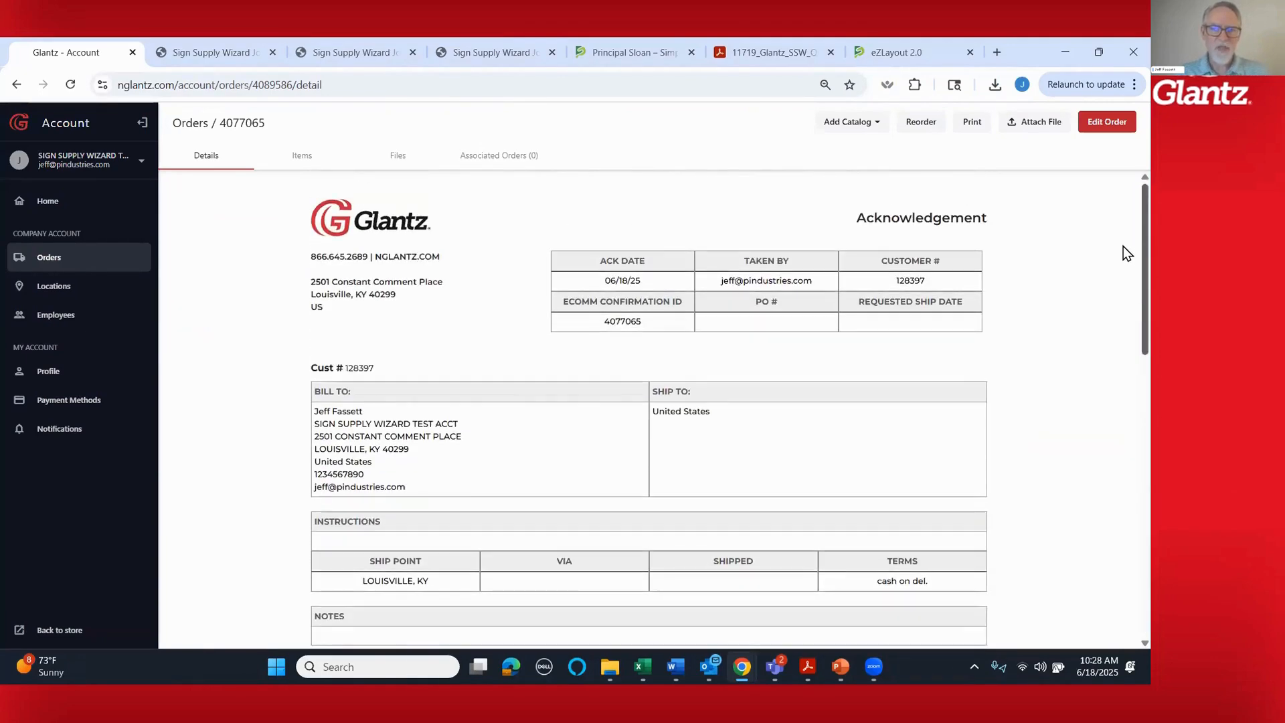
- Return to the store home and relaunch the layout tool with the SIGN SUPPLY WIZARD job
left_click(46, 630)
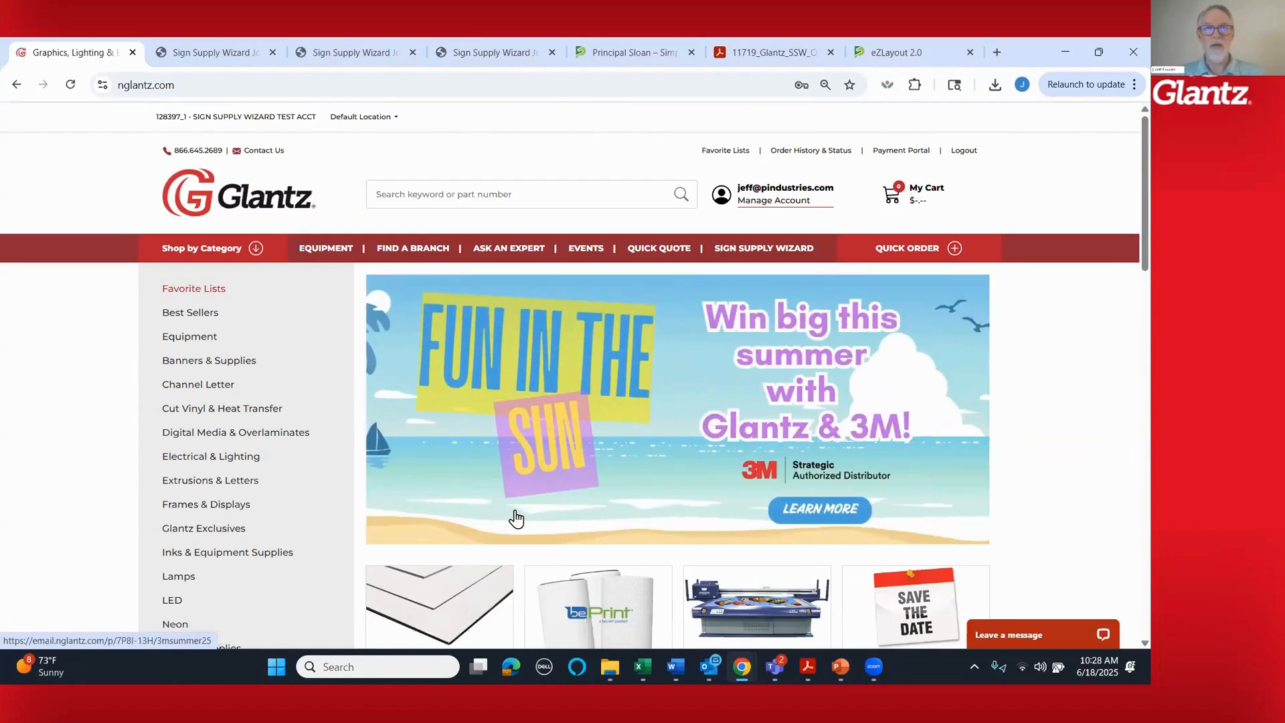
left_click(752, 251)
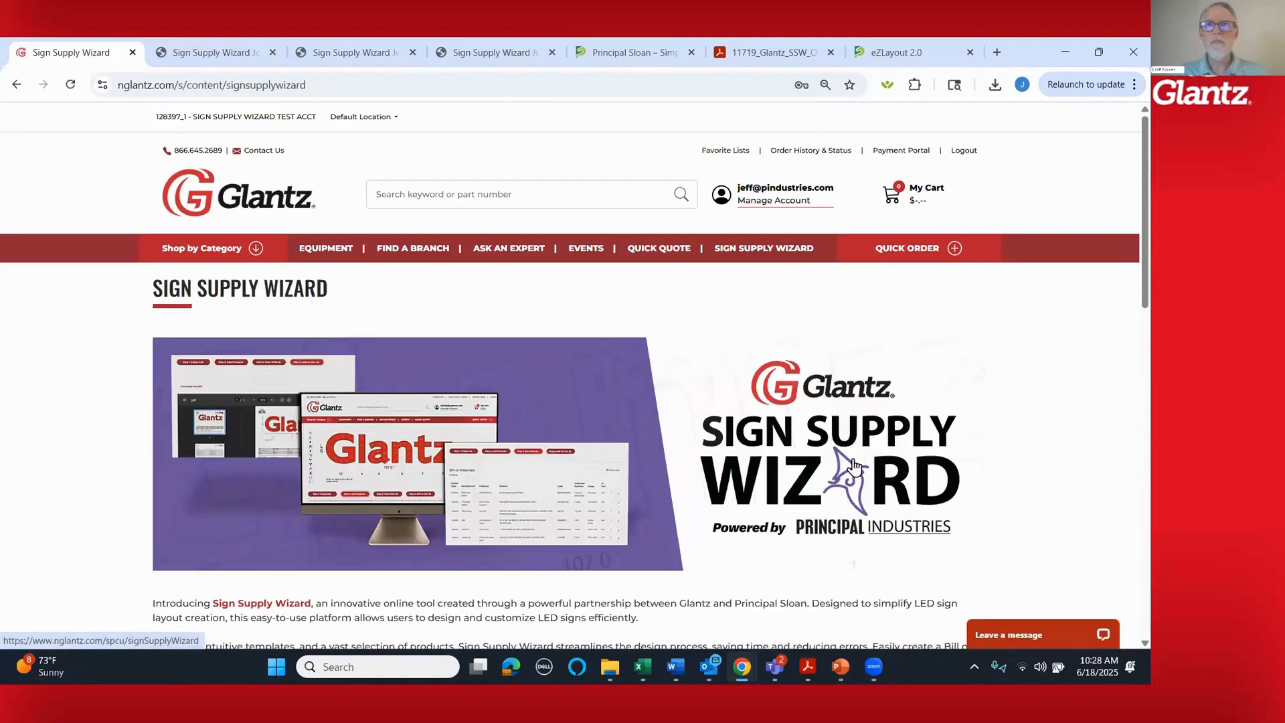
scroll(718, 499, "down", 3)
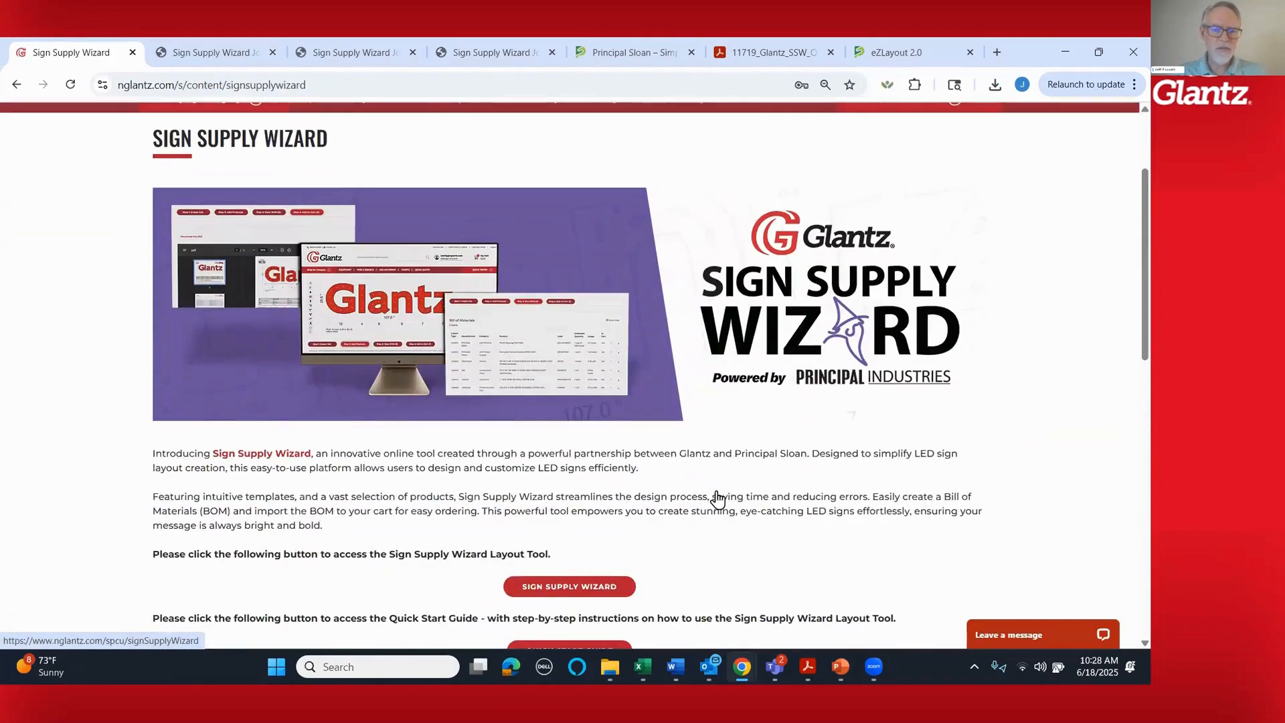
left_click(578, 513)
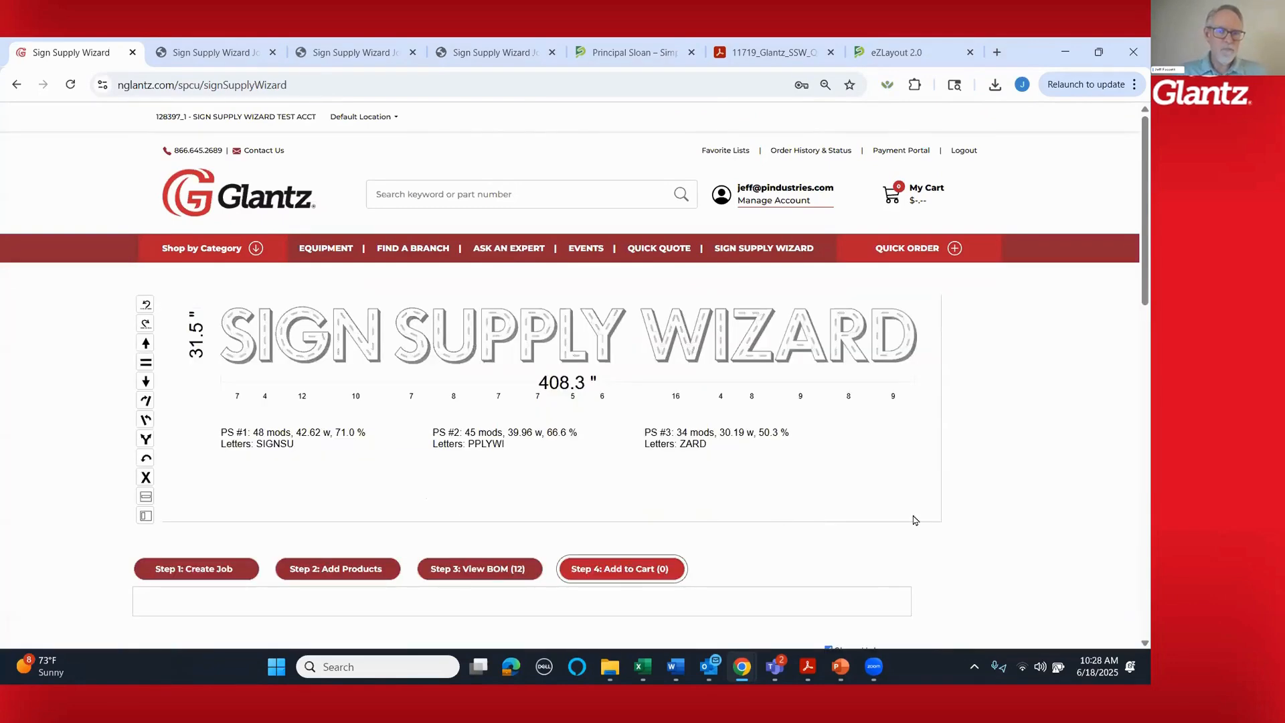
- Zoom in on the G and nudge its crossbar LED module up with the toolbar arrow
scroll(914, 521, "down", 1)
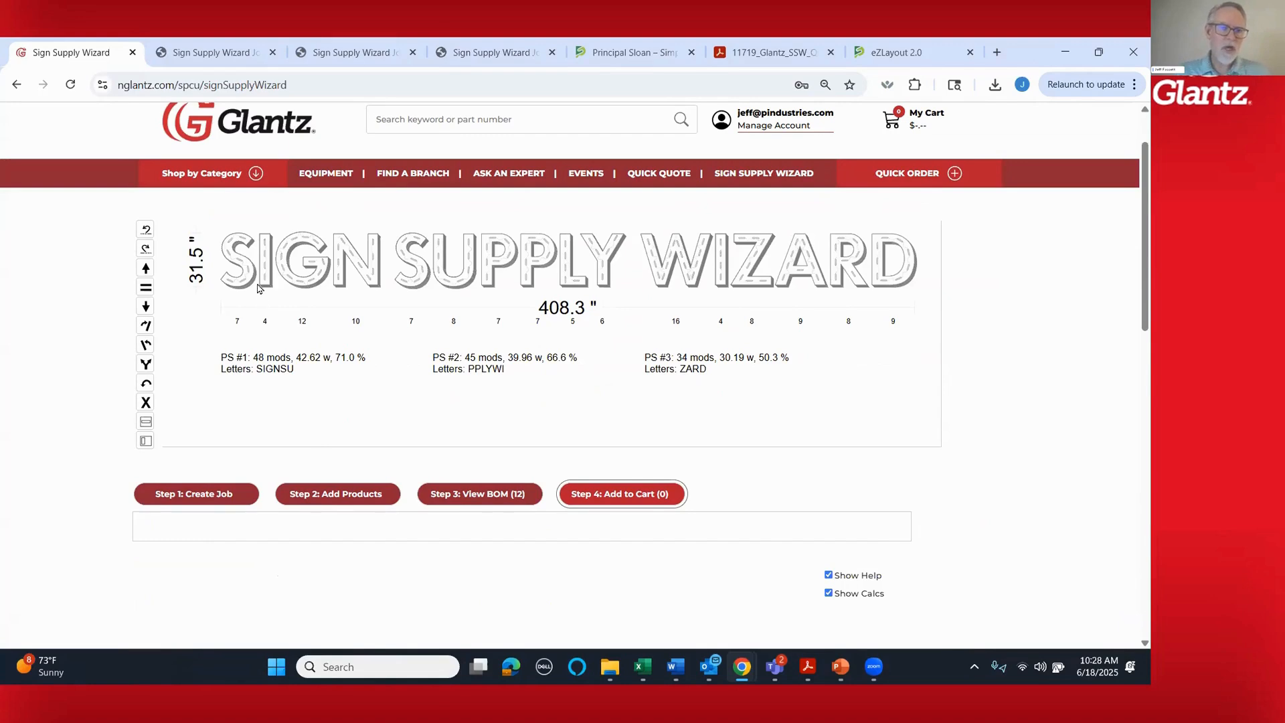
scroll(234, 294, "up", 1)
scroll(308, 271, "up", 2)
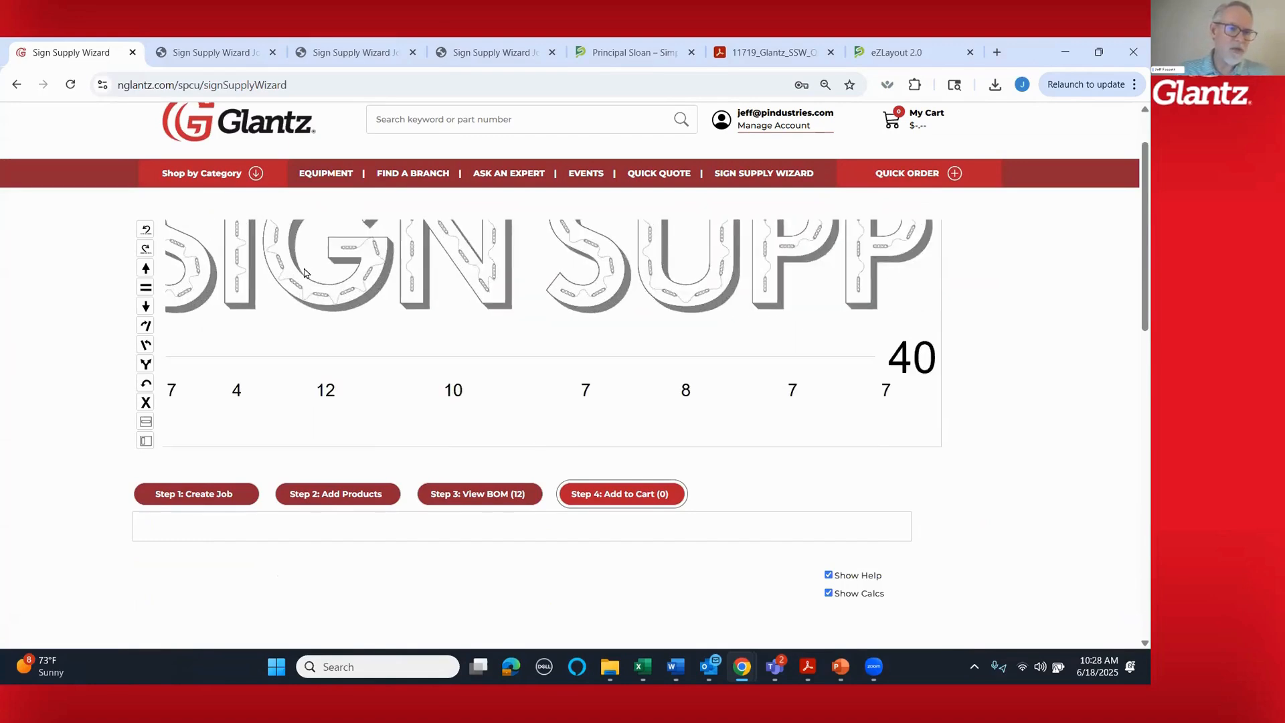
scroll(320, 264, "up", 2)
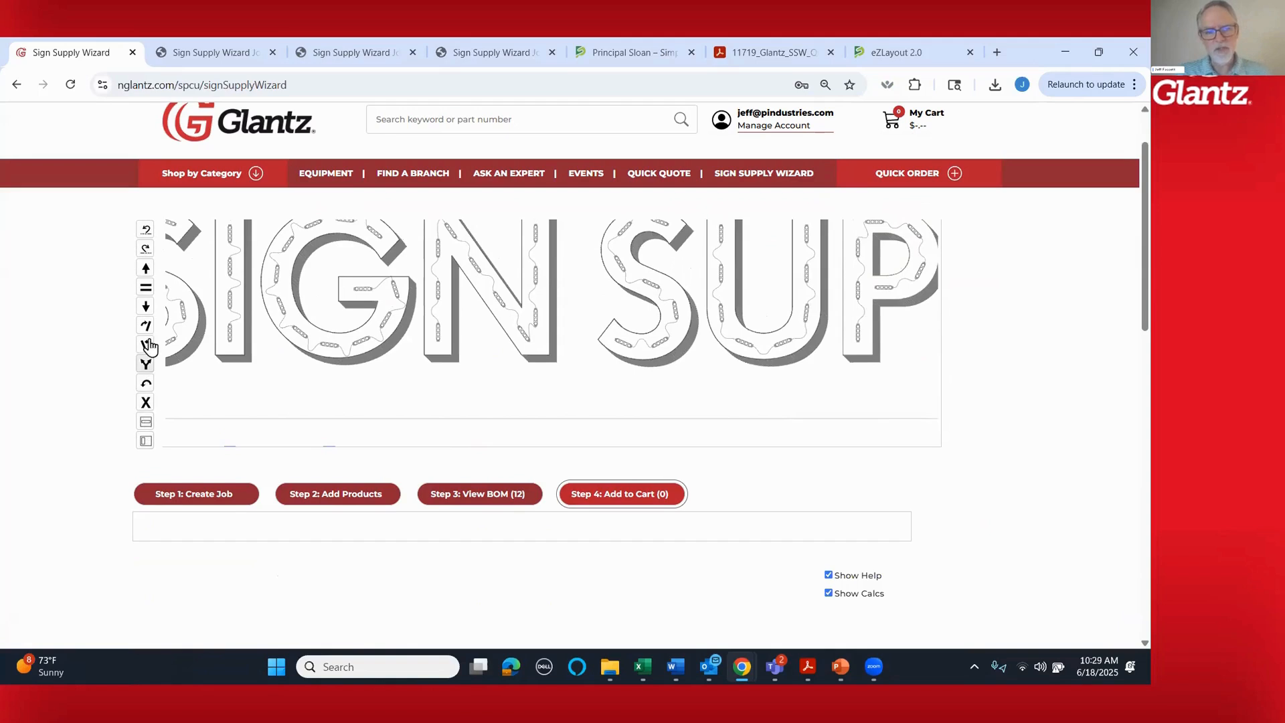
left_click(397, 295)
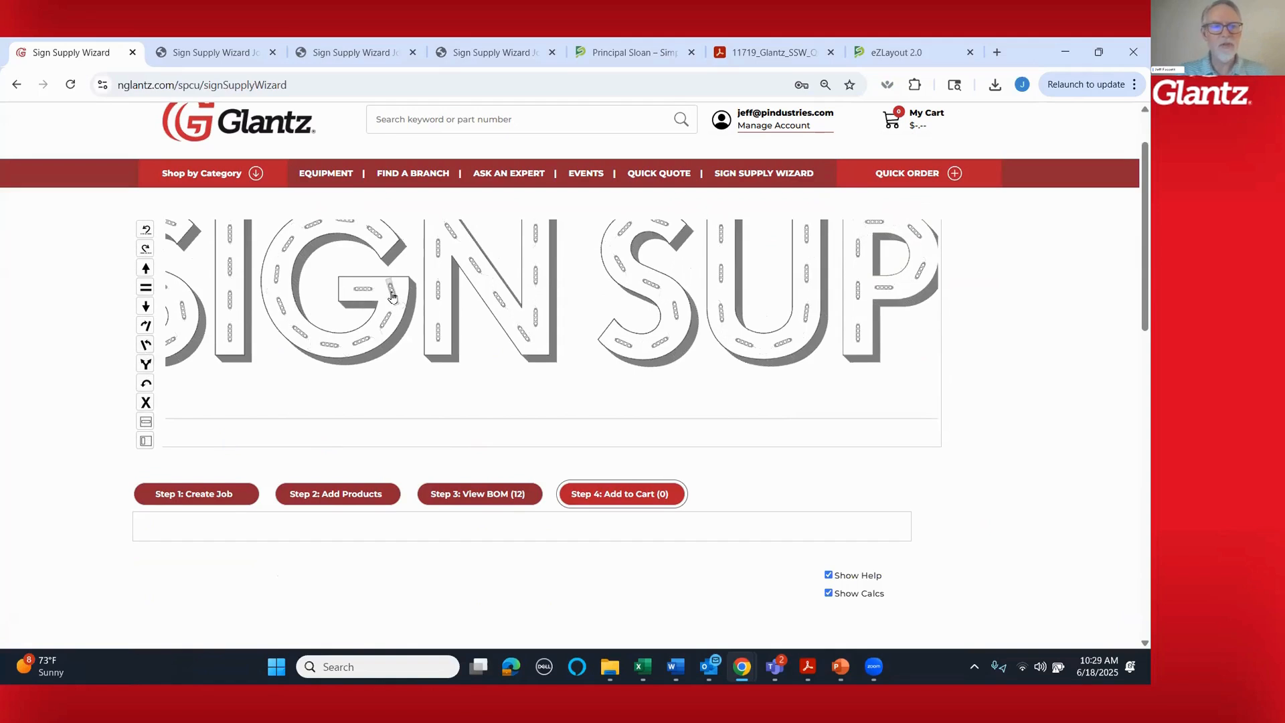
left_click(357, 292)
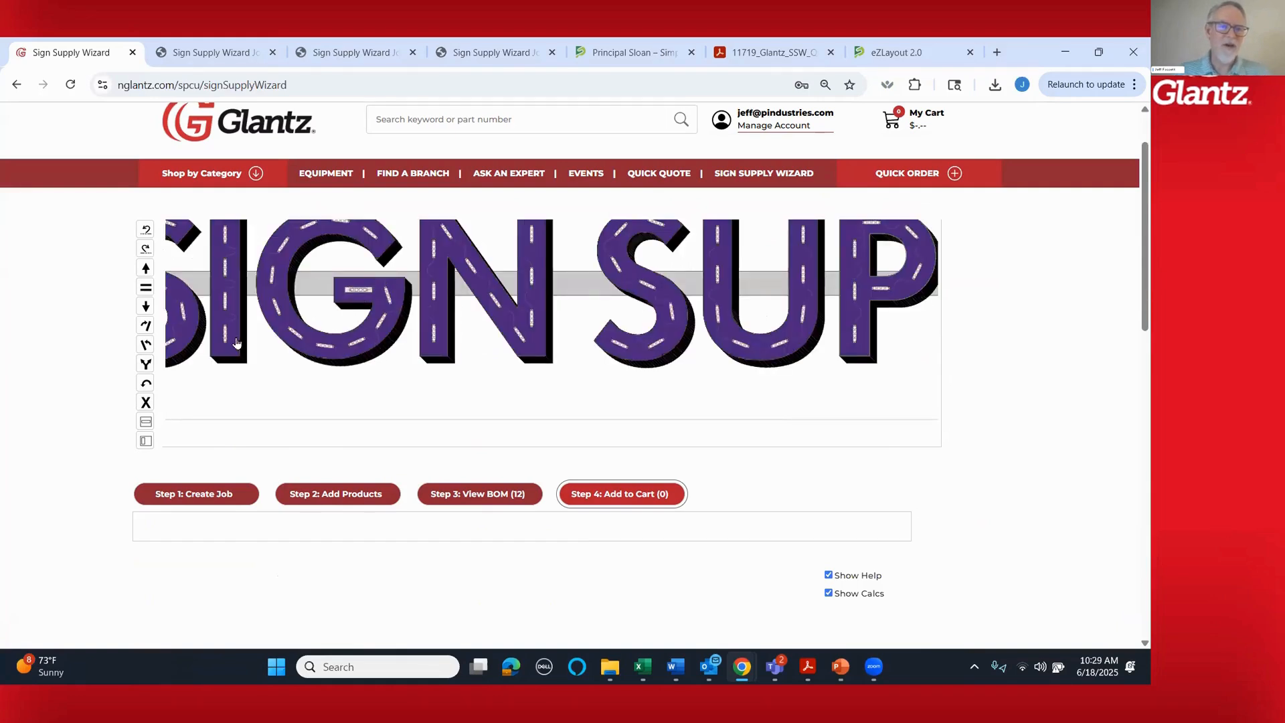
left_click(146, 269)
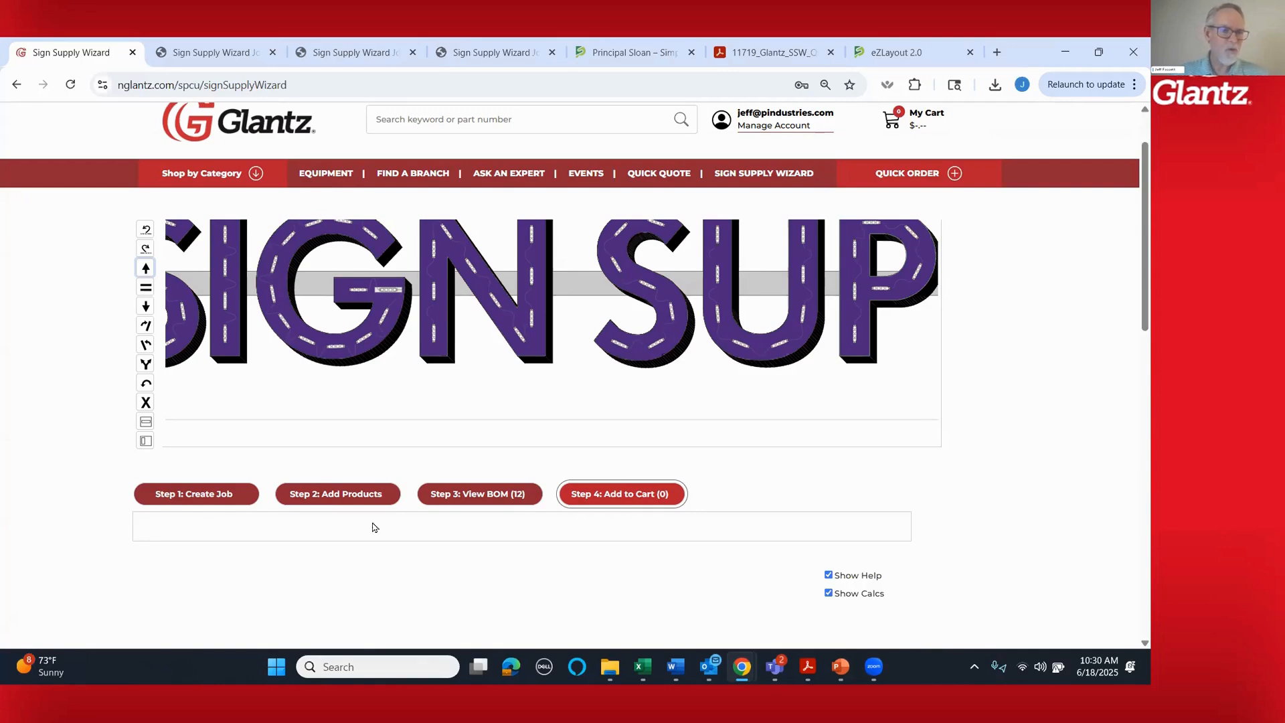
- Show the full layout, then start a new empty job under a new job number
left_click(668, 403)
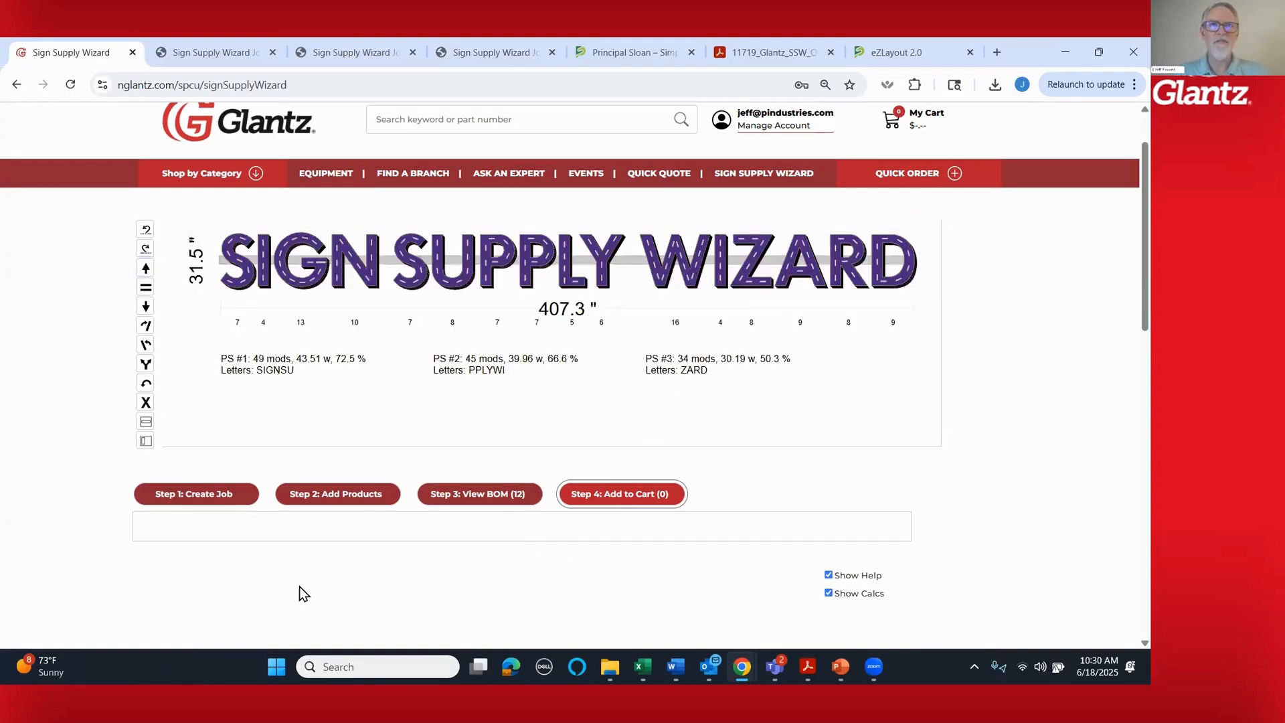
left_click(201, 493)
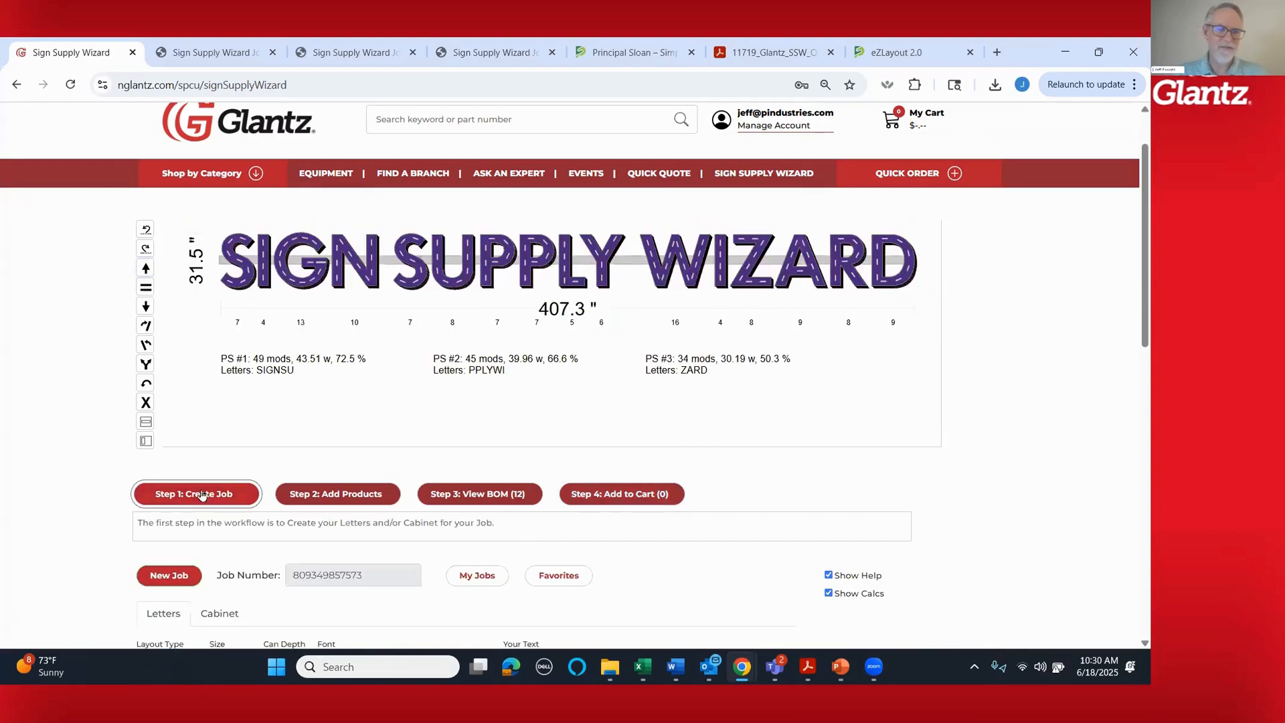
scroll(89, 432, "down", 3)
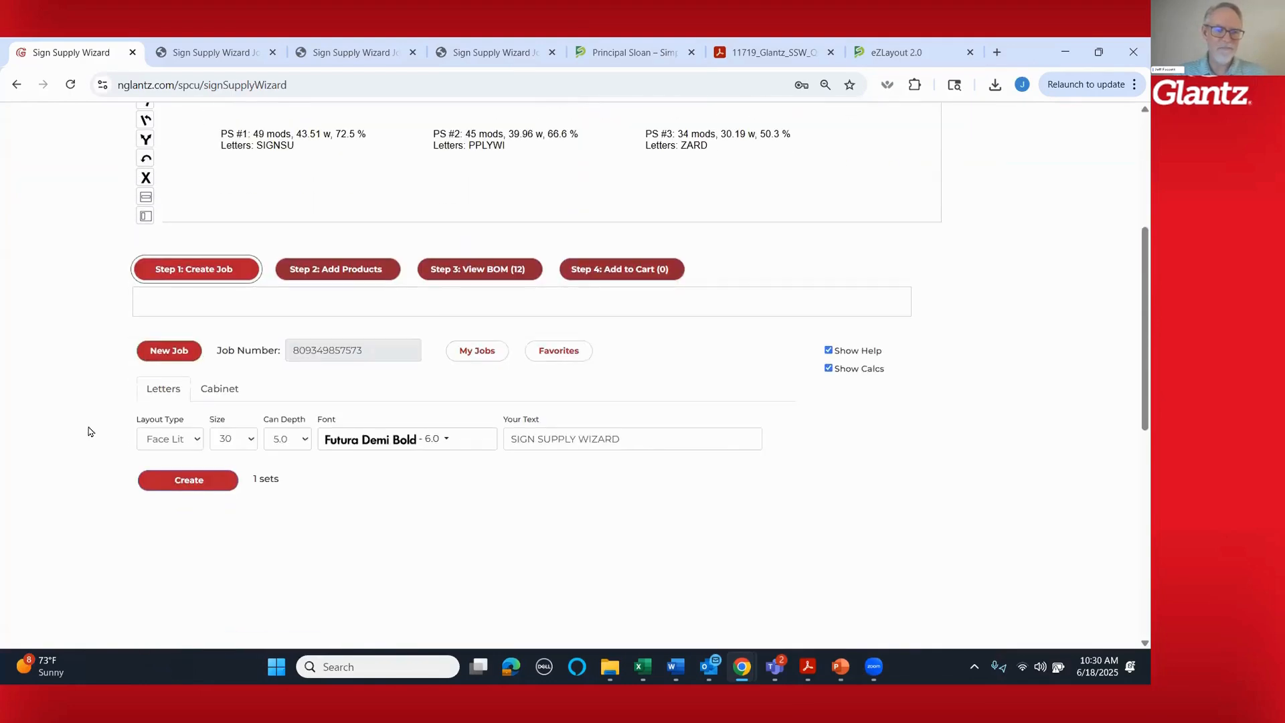
left_click(168, 351)
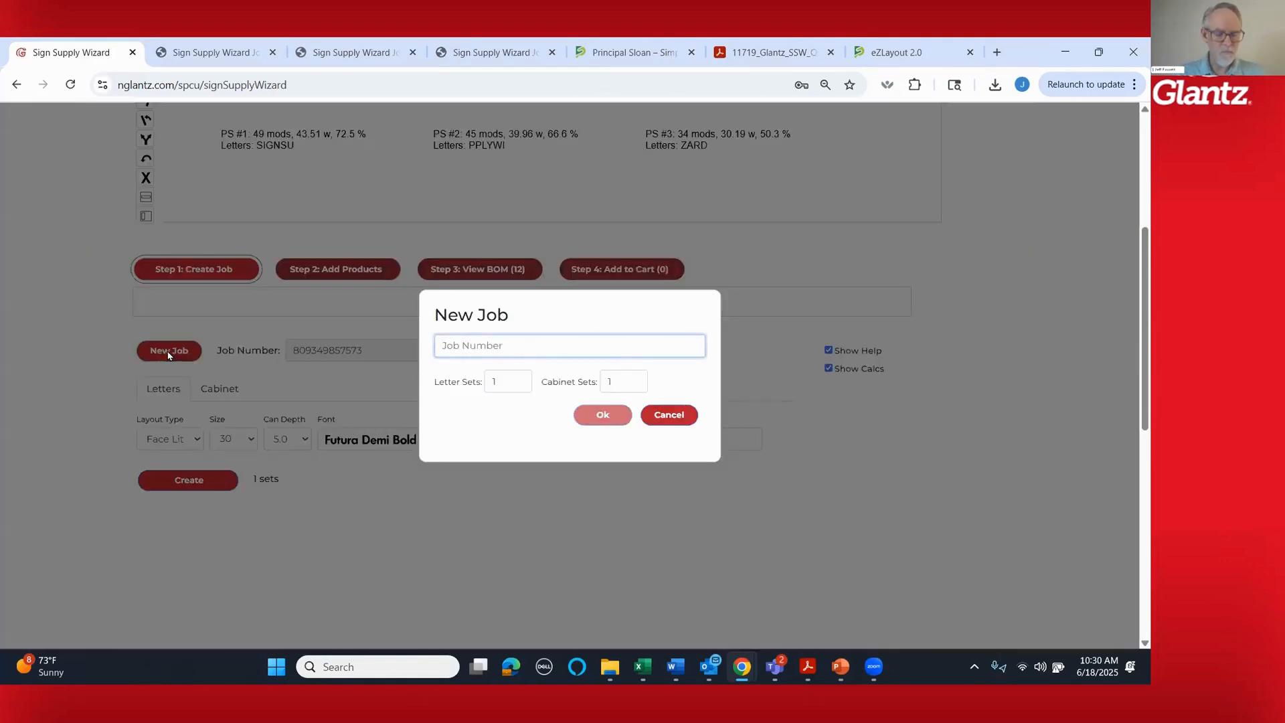
type("985686607")
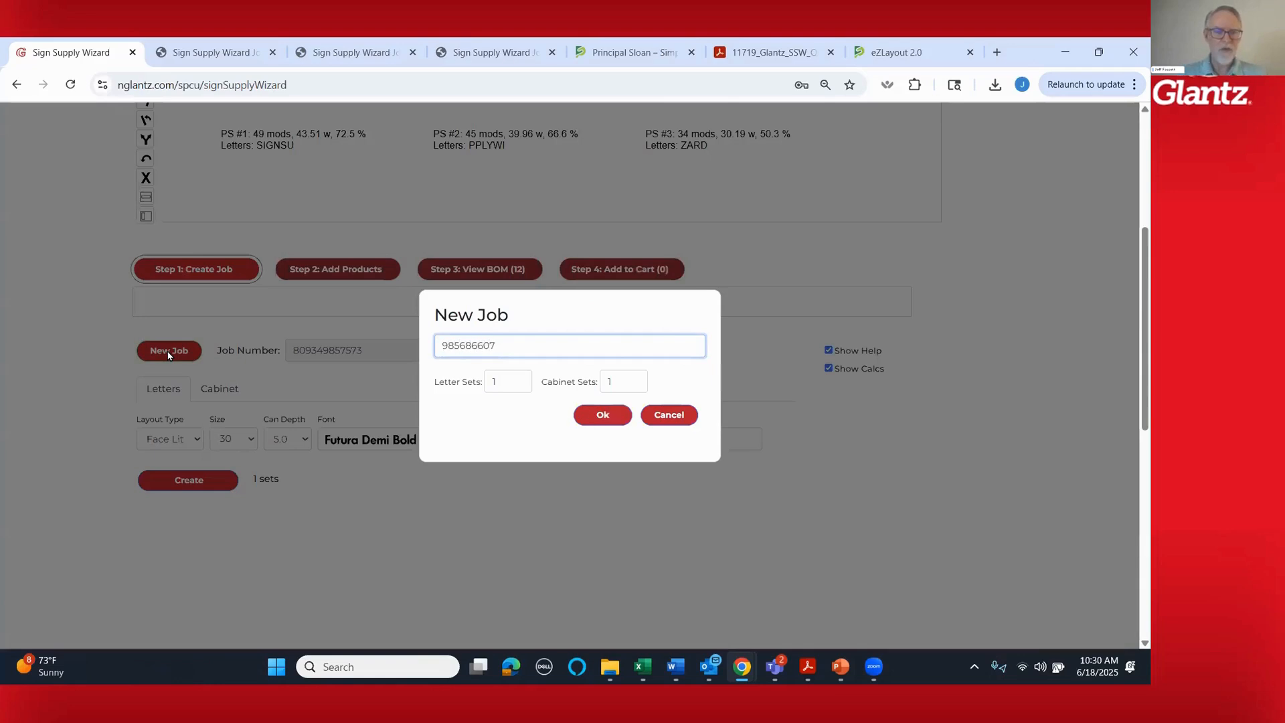
left_click(603, 415)
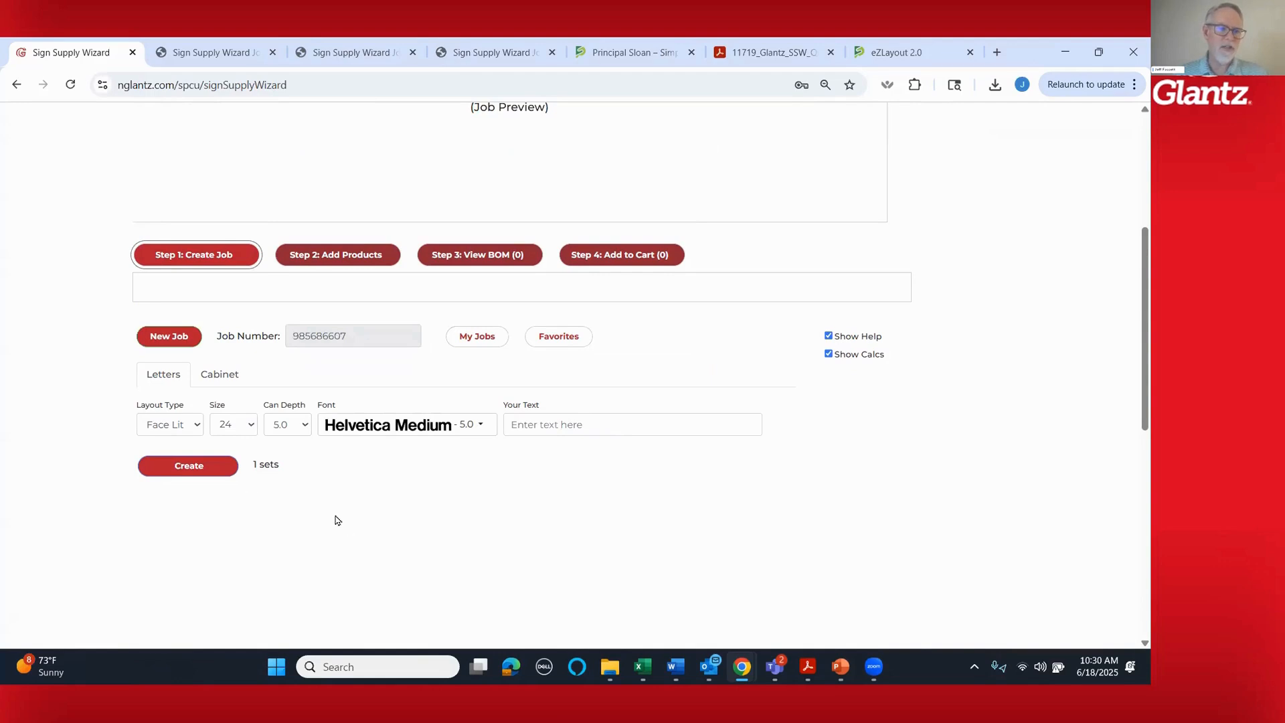
scroll(384, 502, "up", 2)
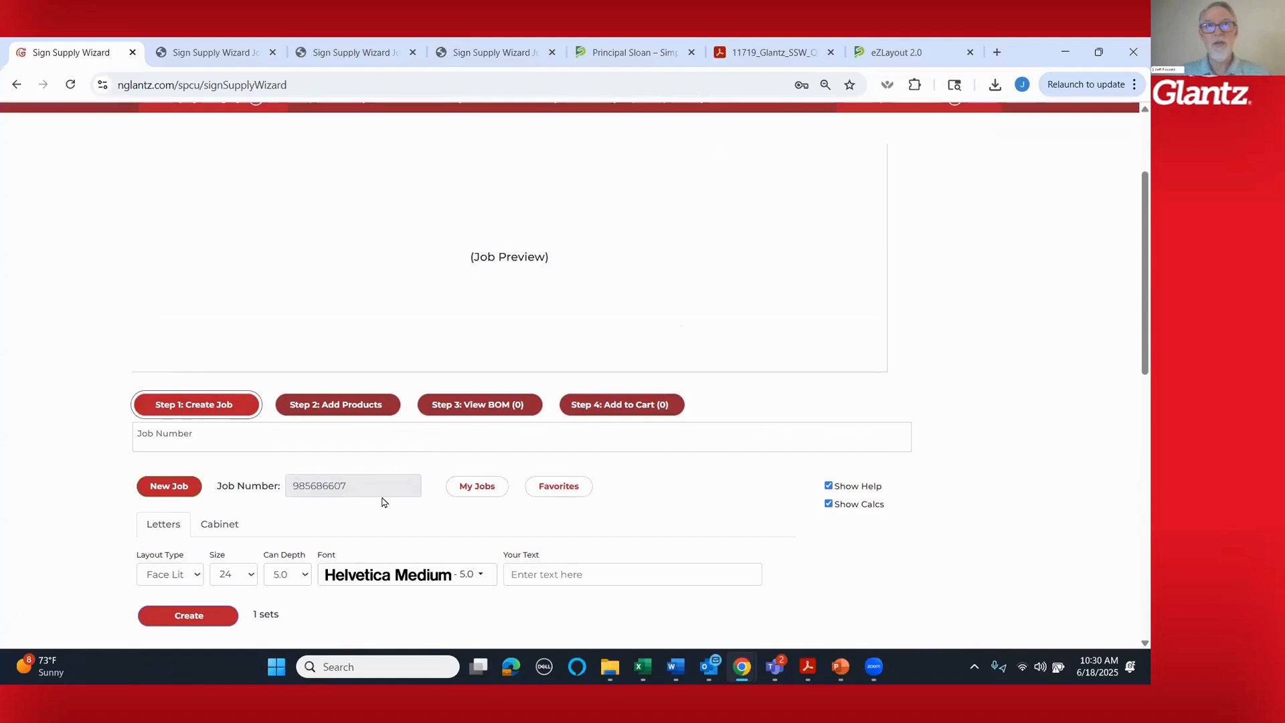
- Switch to a cabinet sign, keeping 48 x 96, Single Sided and Face Lit
left_click(219, 524)
scroll(69, 388, "down", 1)
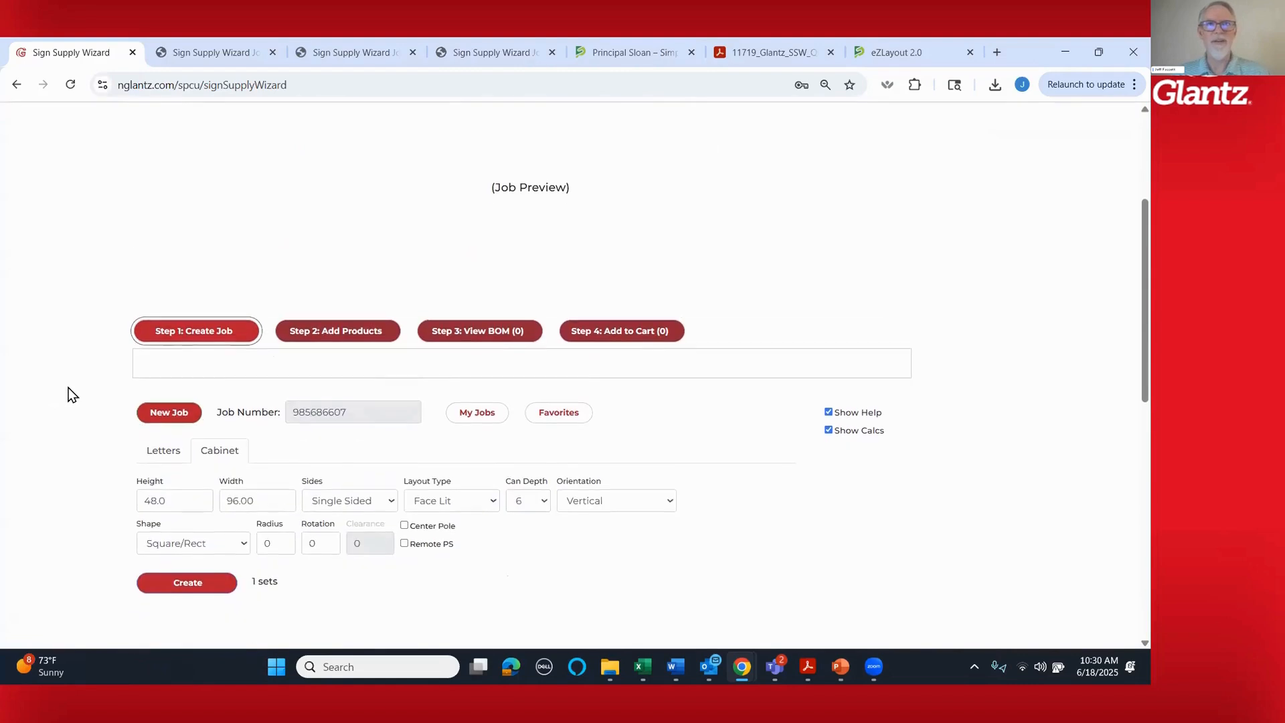
mouse_move(172, 414)
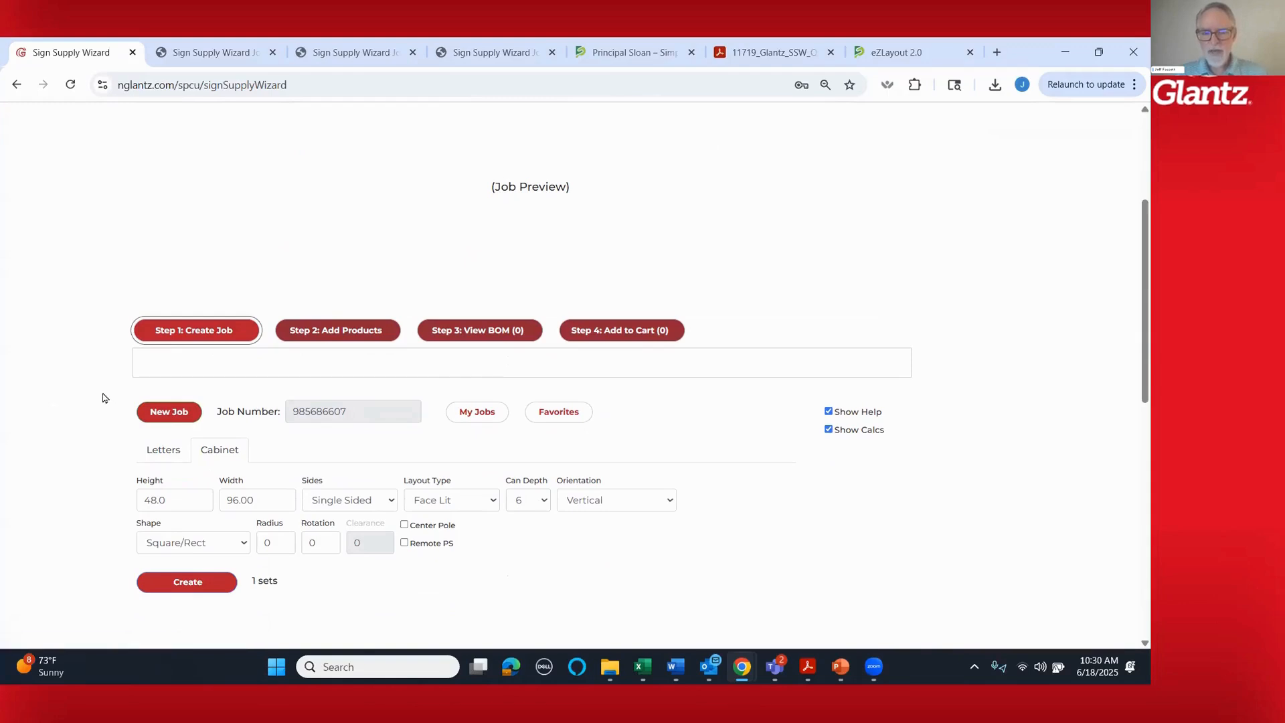
scroll(107, 400, "down", 1)
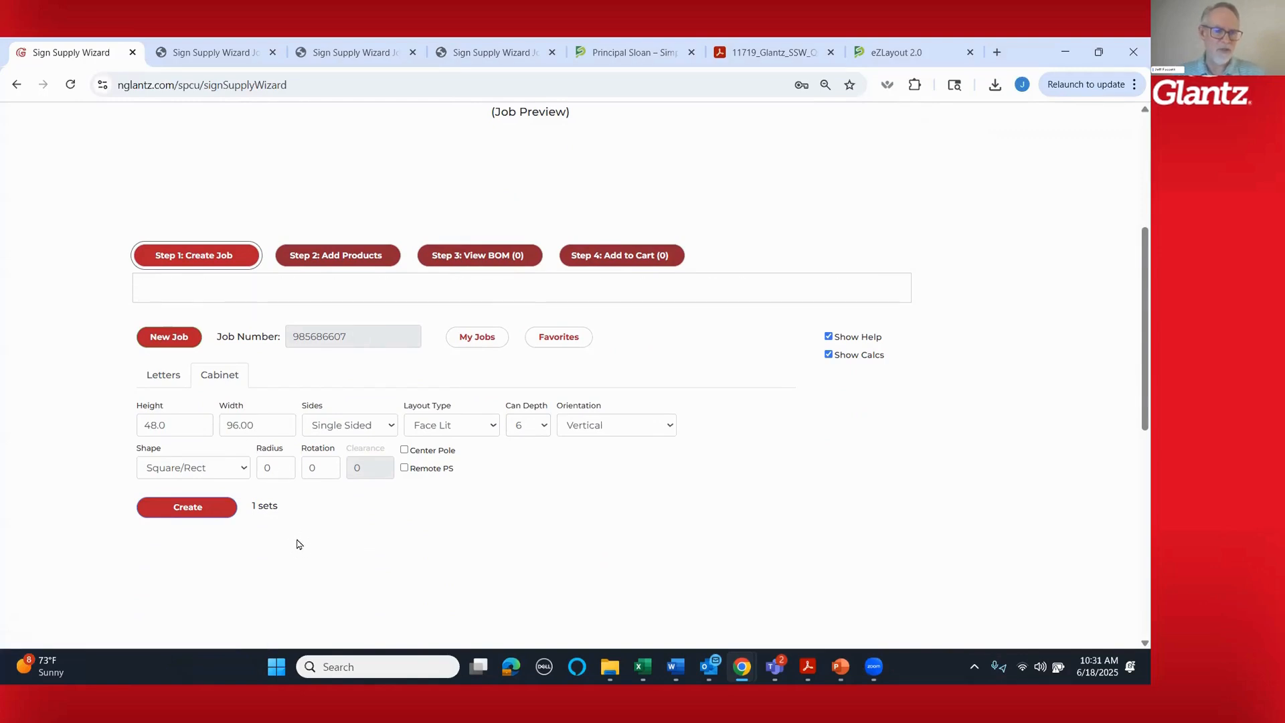
scroll(297, 543, "down", 1)
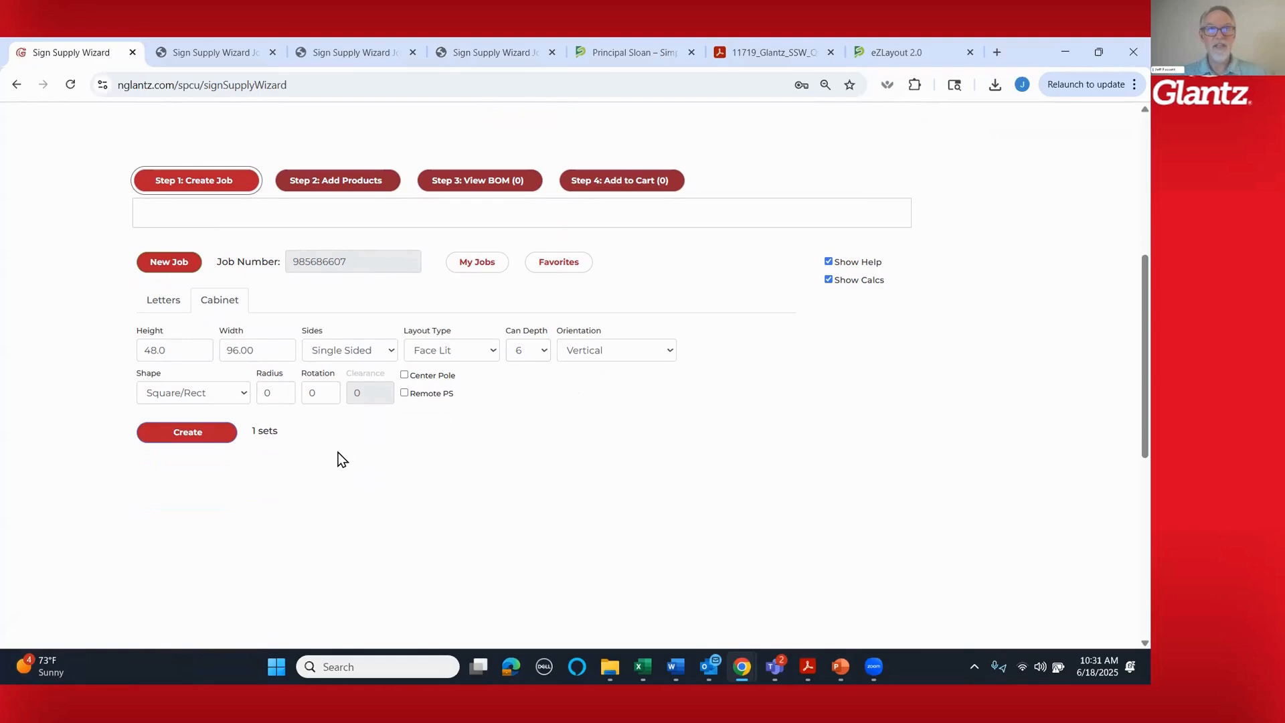
mouse_move(291, 388)
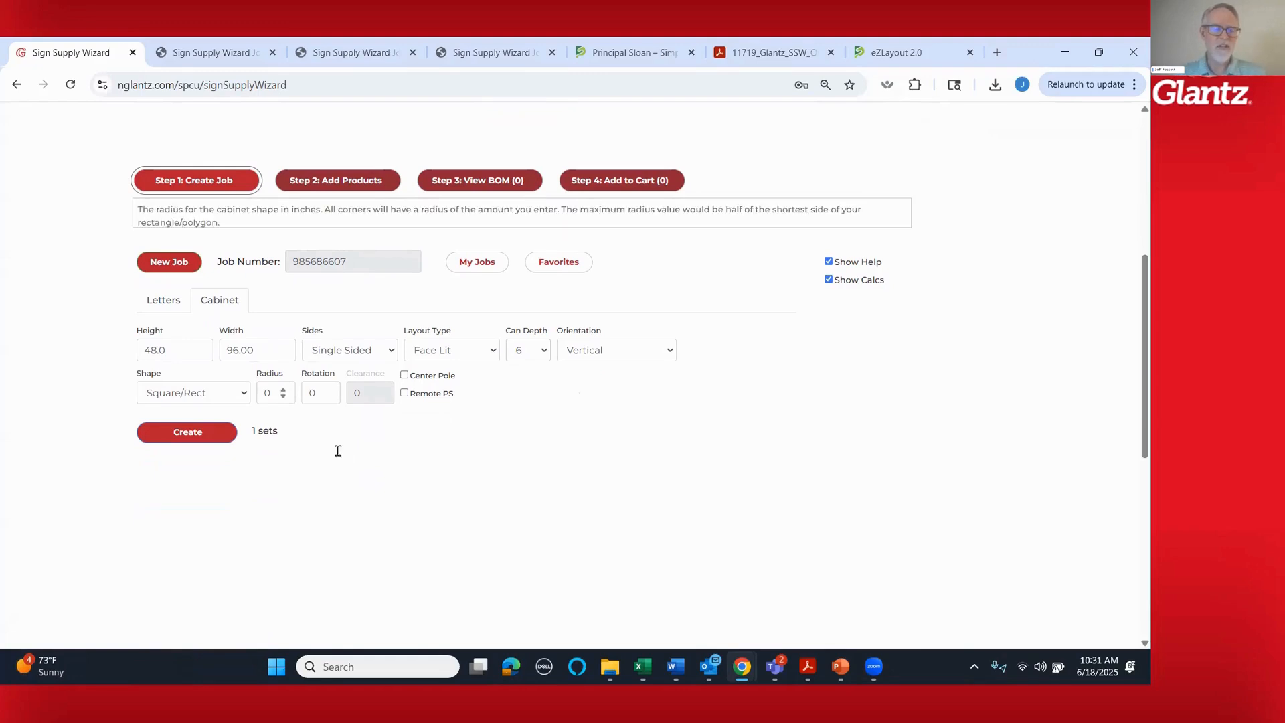
left_click(168, 350)
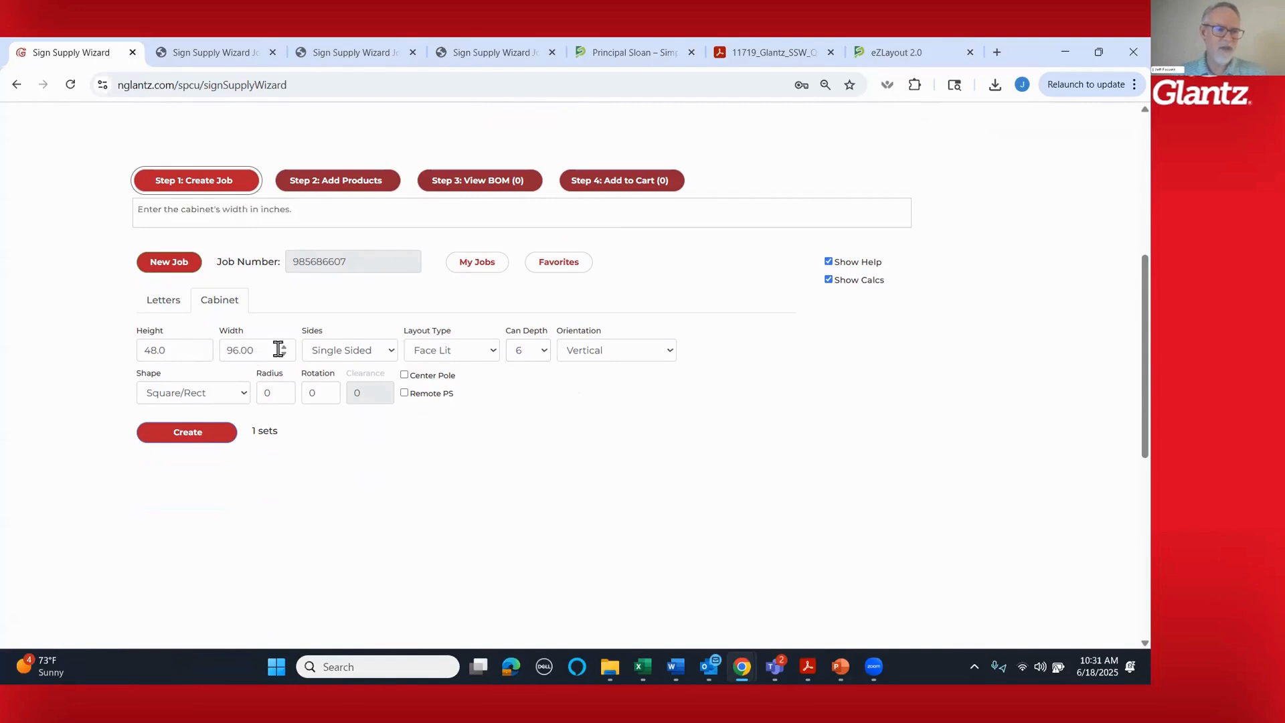
left_click(392, 358)
left_click(393, 359)
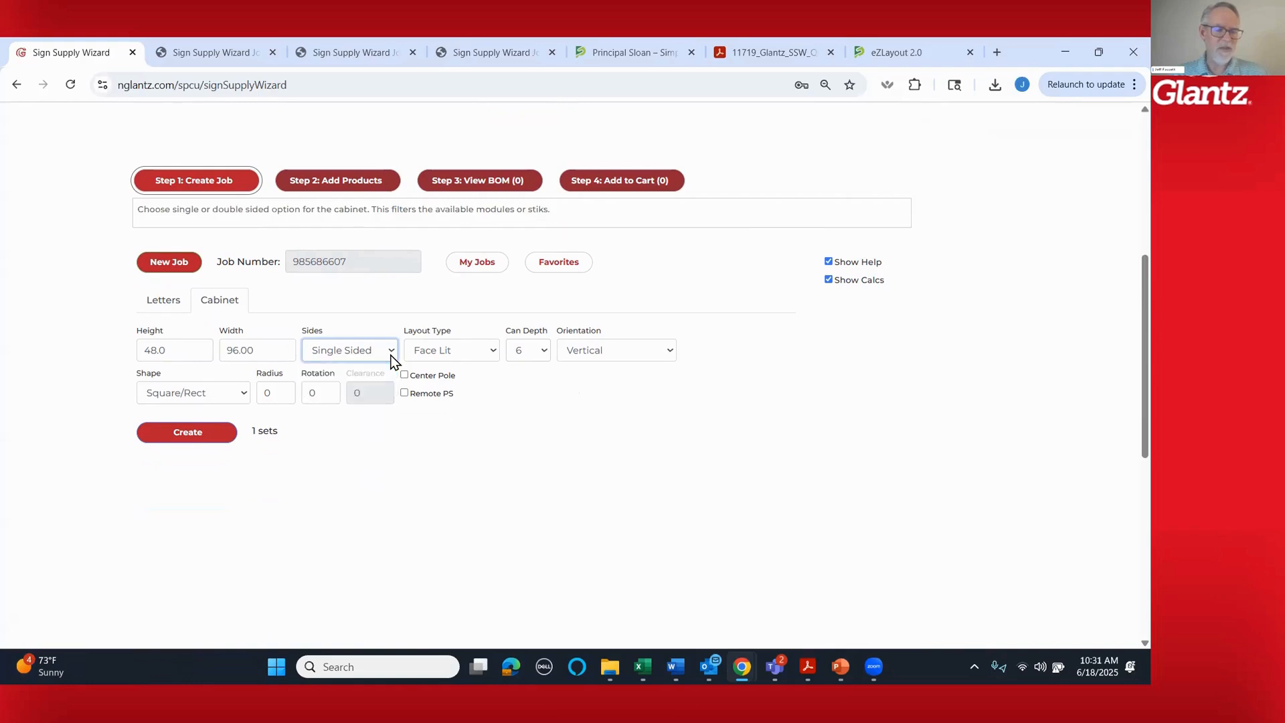
left_click(460, 353)
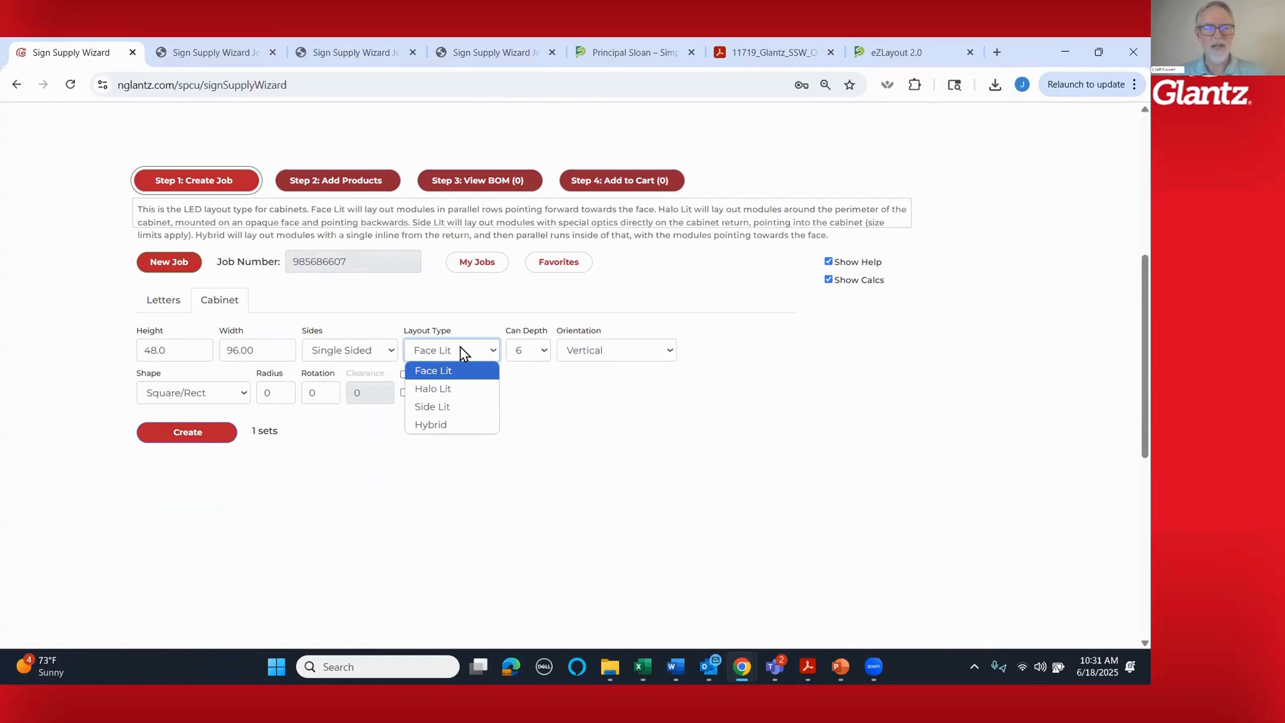
left_click(478, 352)
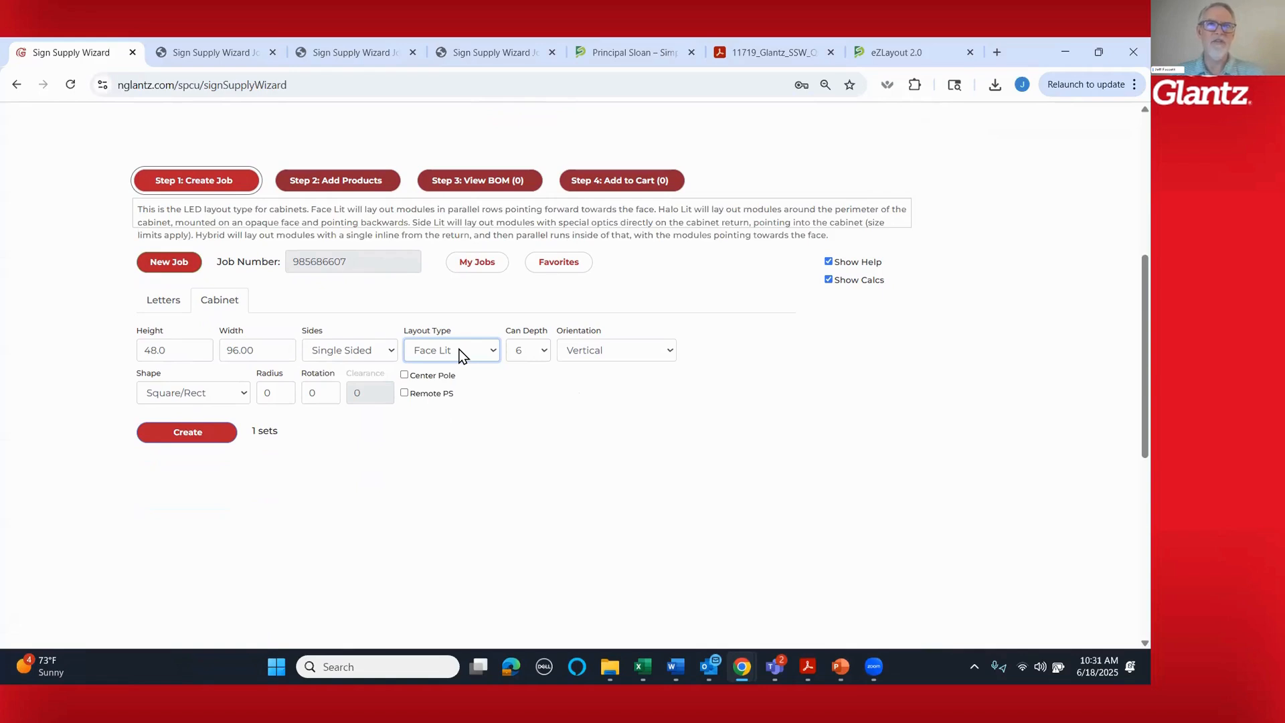
- Change the can depth to 8, keeping Vertical orientation and Square/Rect shape
left_click(528, 348)
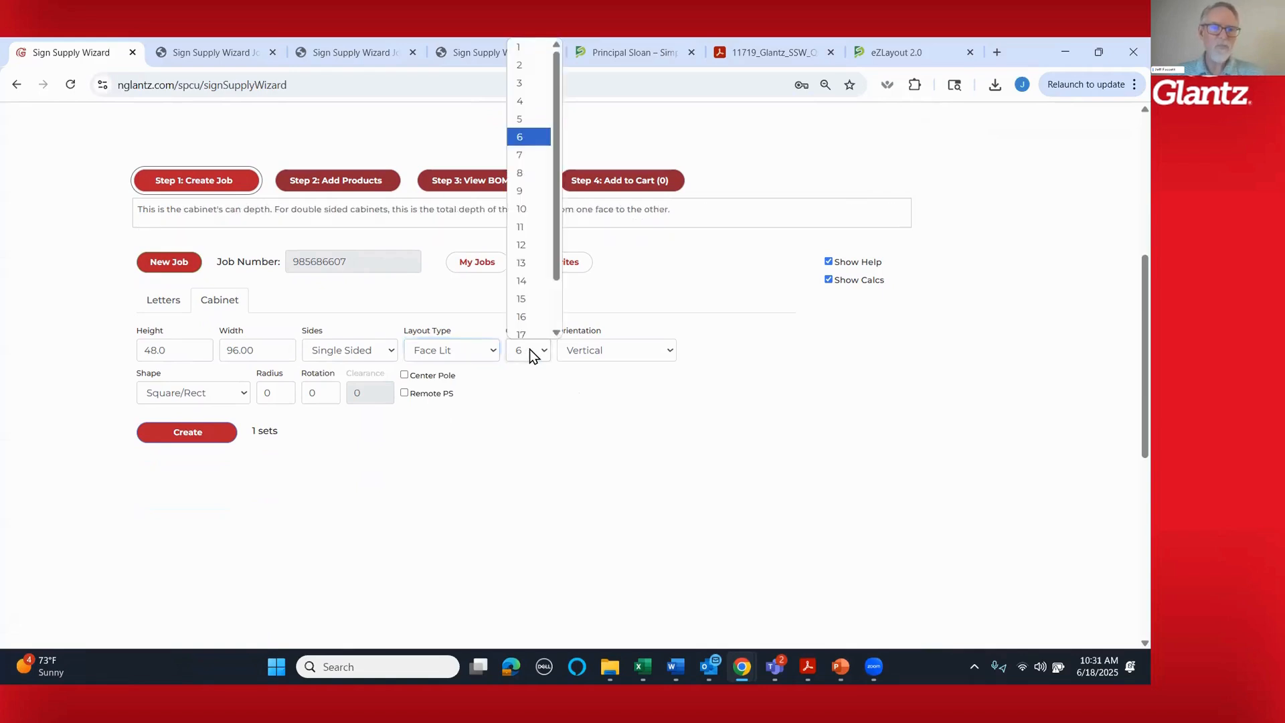
left_click(525, 169)
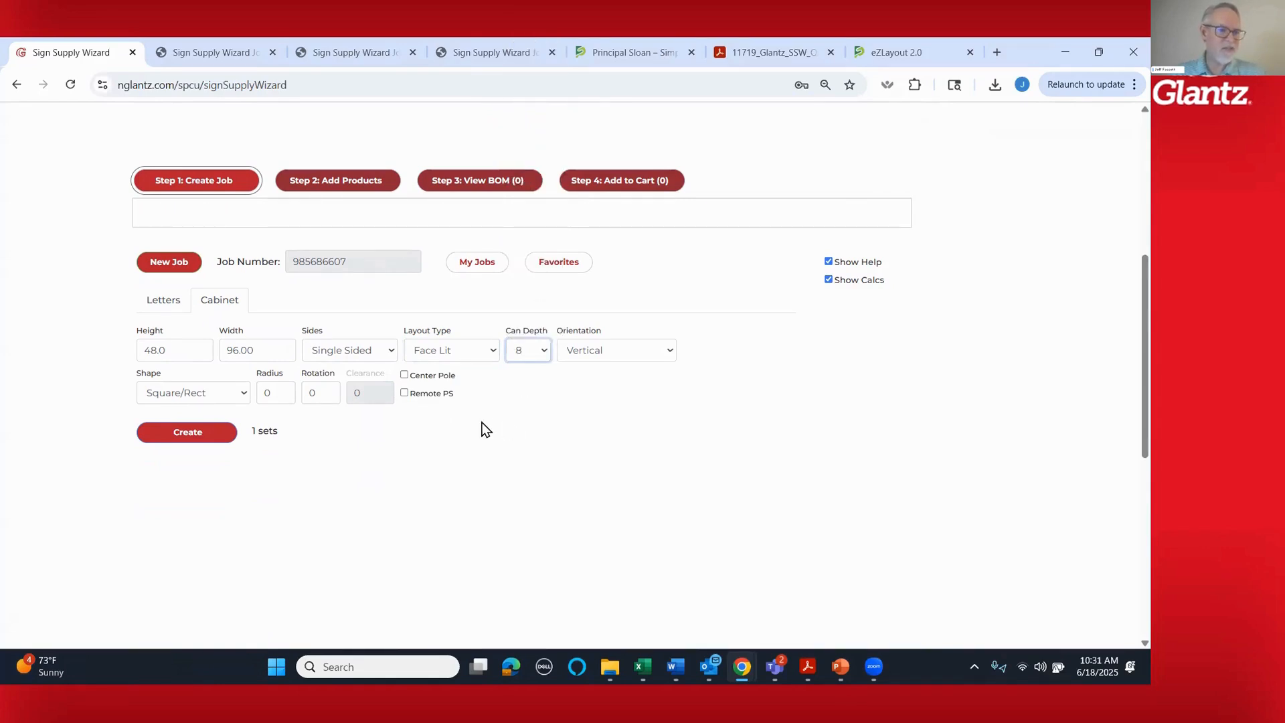
left_click(604, 351)
left_click(604, 351)
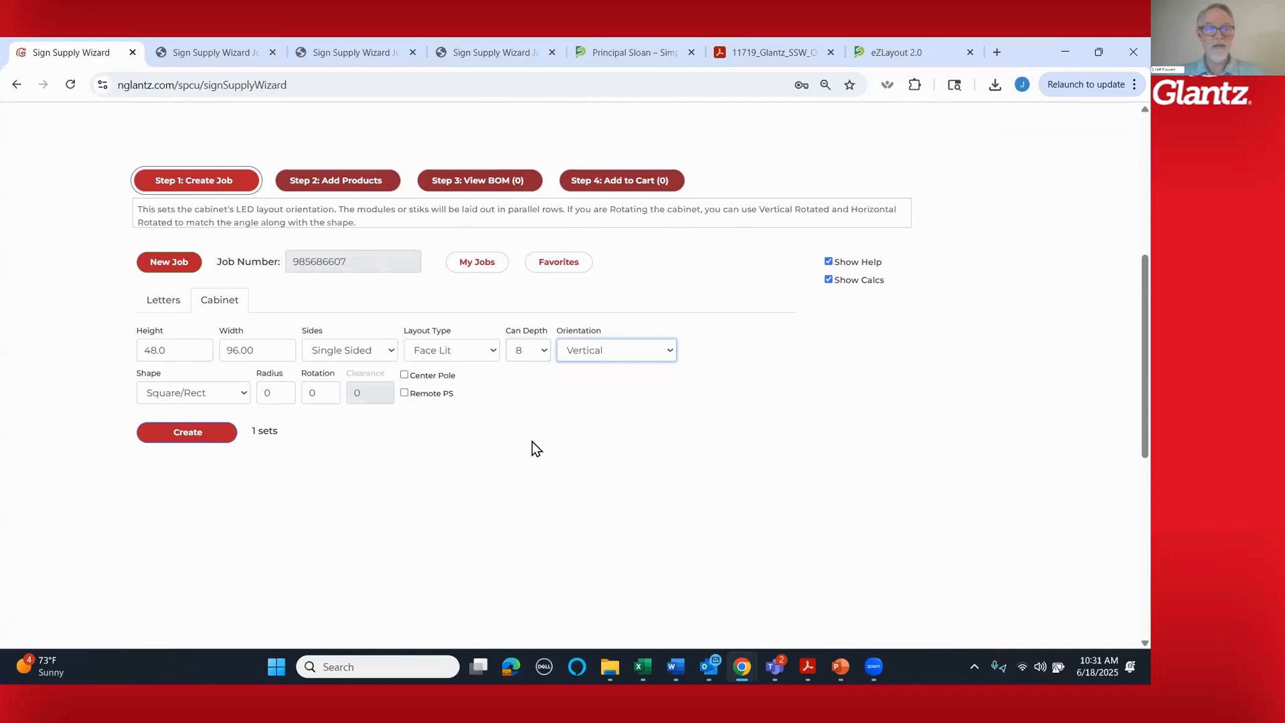
left_click(218, 397)
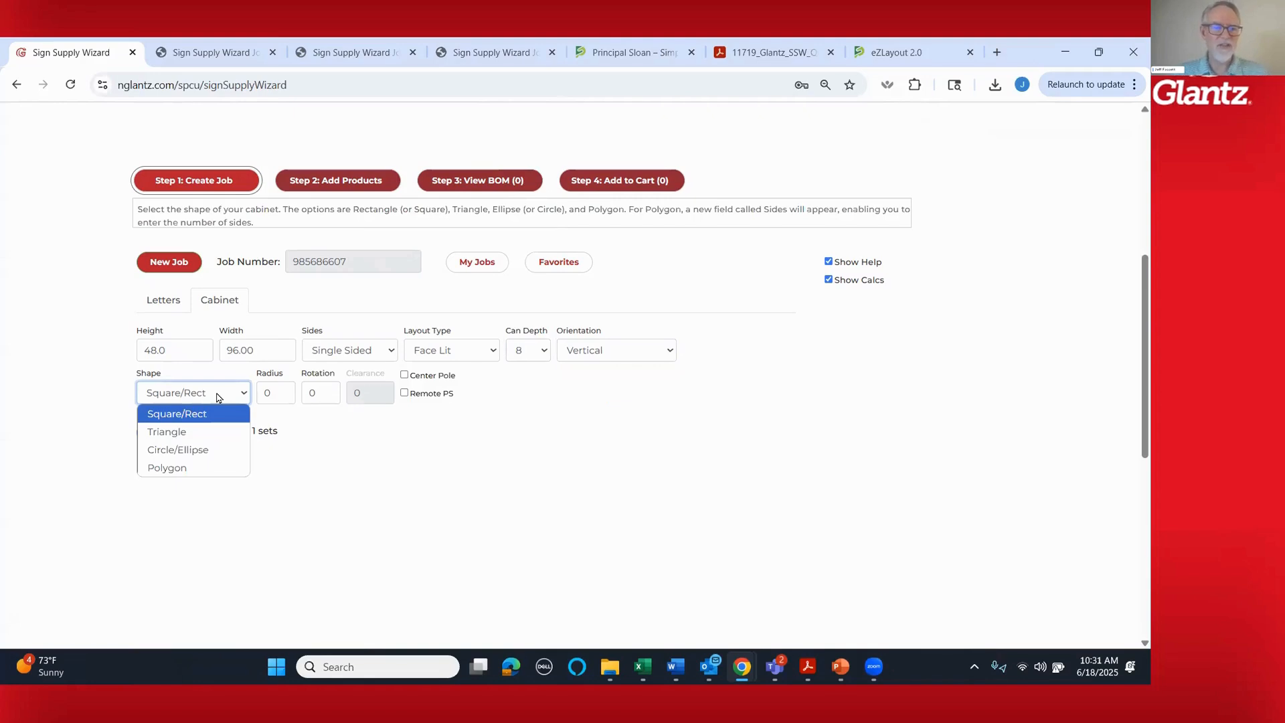
left_click(218, 398)
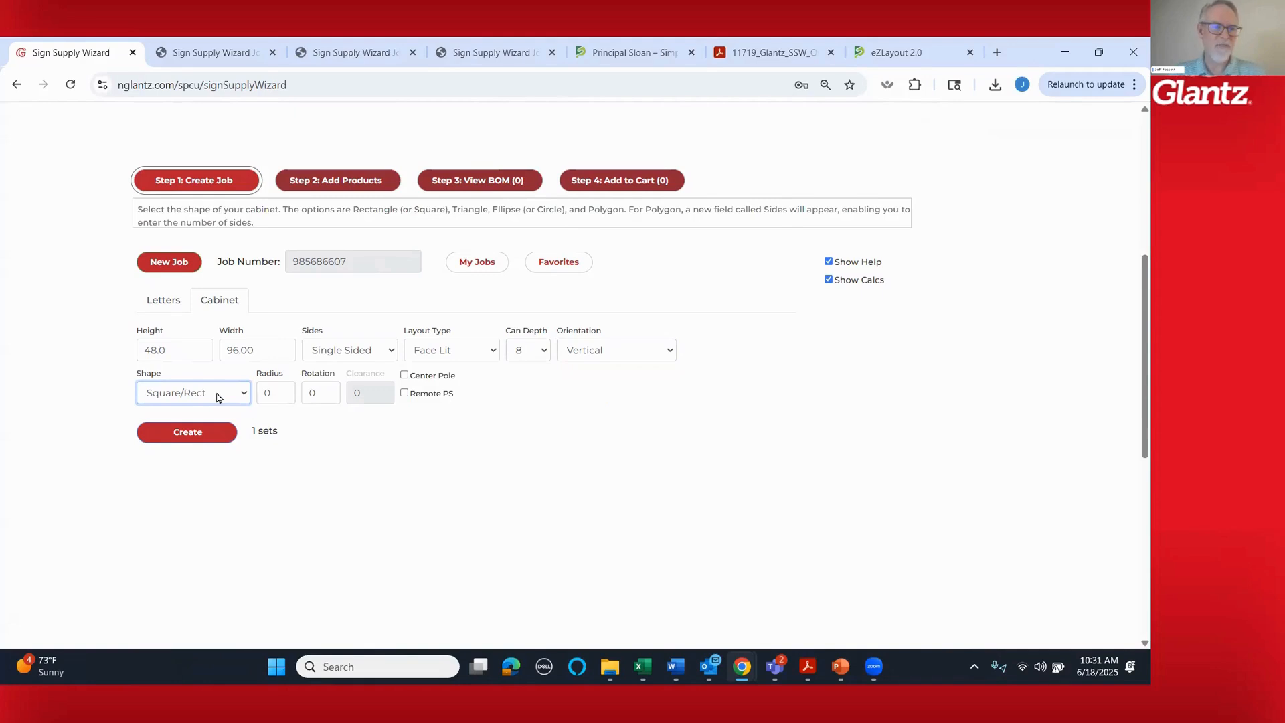
mouse_move(271, 395)
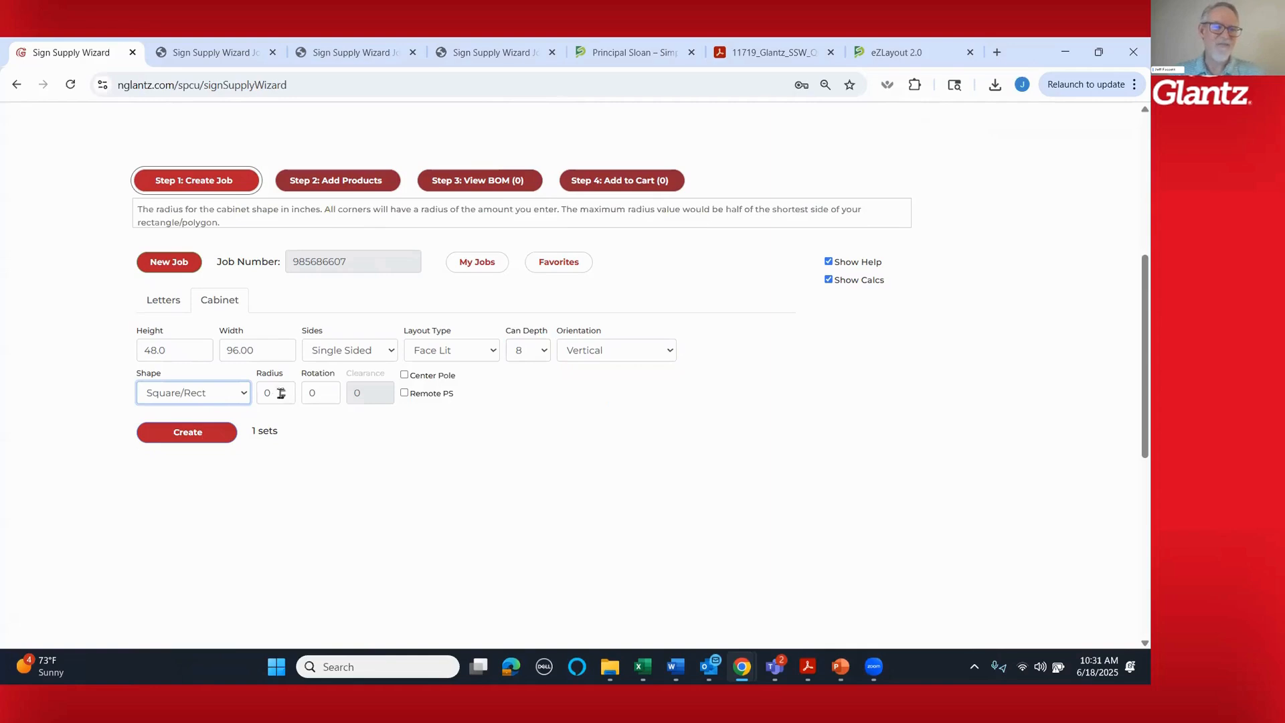
mouse_move(324, 399)
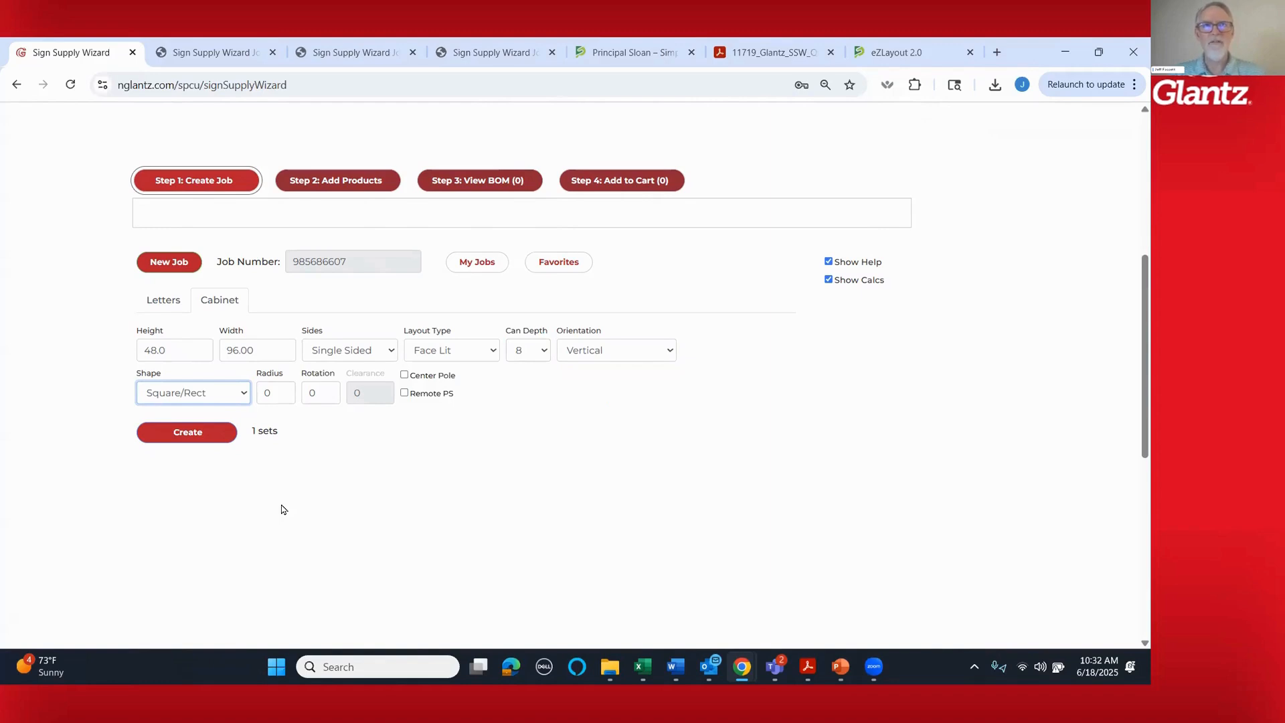
- Create the 48 x 96 in cabinet
left_click(185, 434)
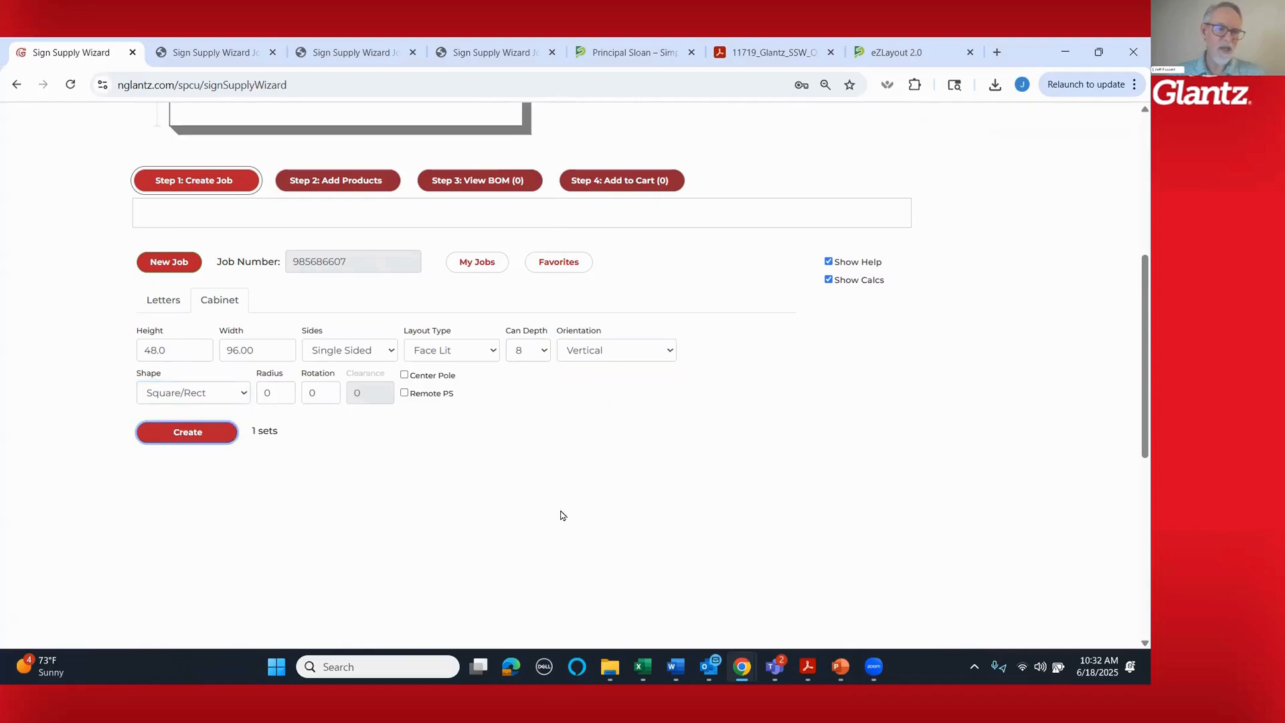
scroll(577, 514, "up", 1)
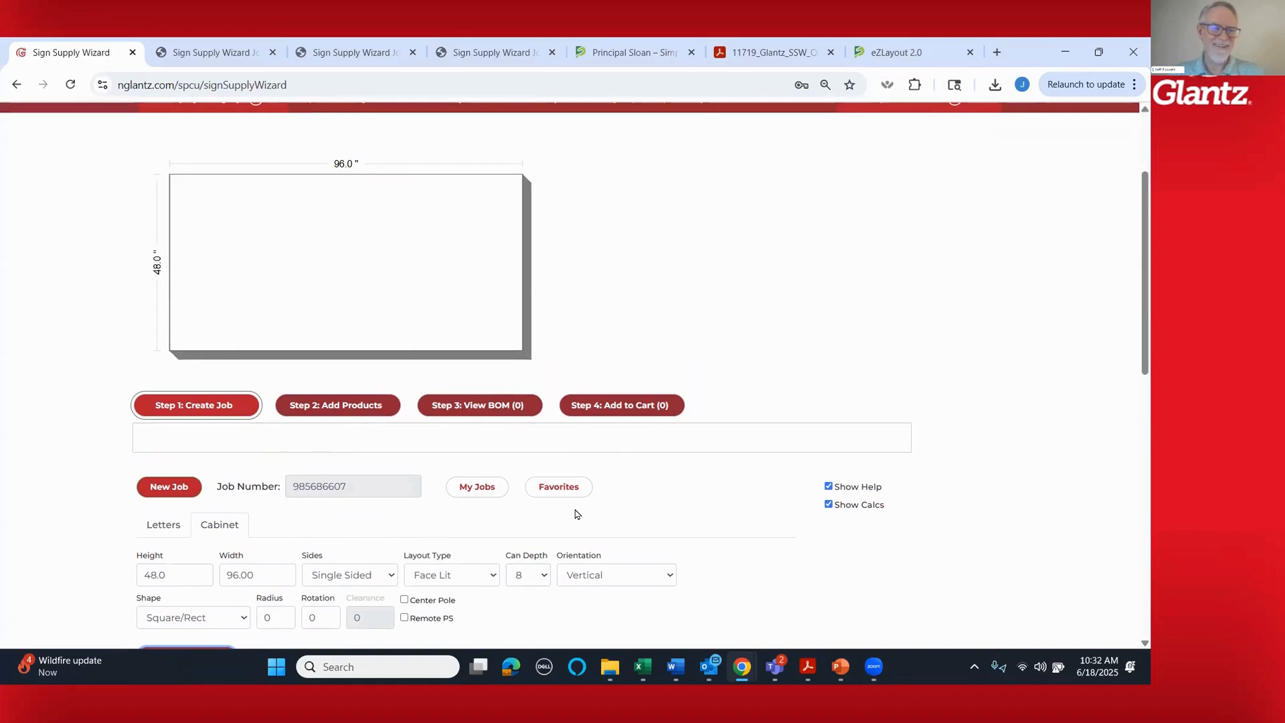
scroll(581, 567, "down", 2)
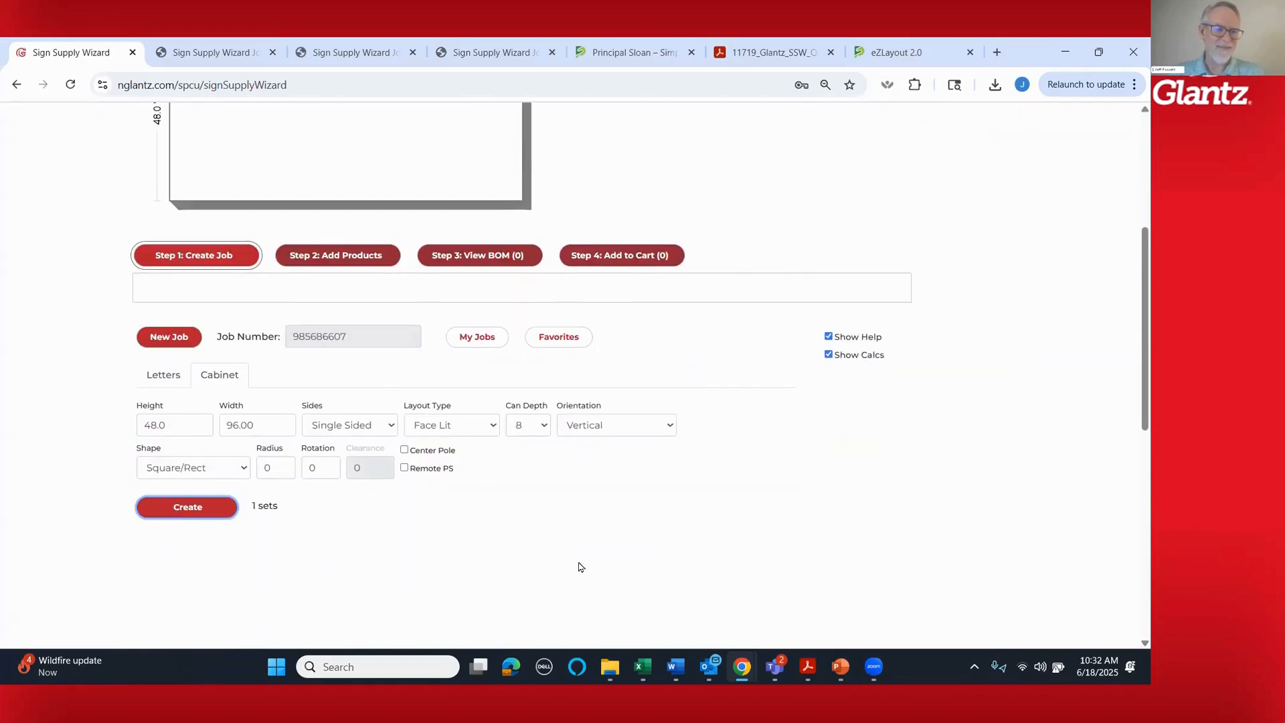
- In Add Products, step the category from Acrylic to Flexible Substrates & Accessories
left_click(333, 260)
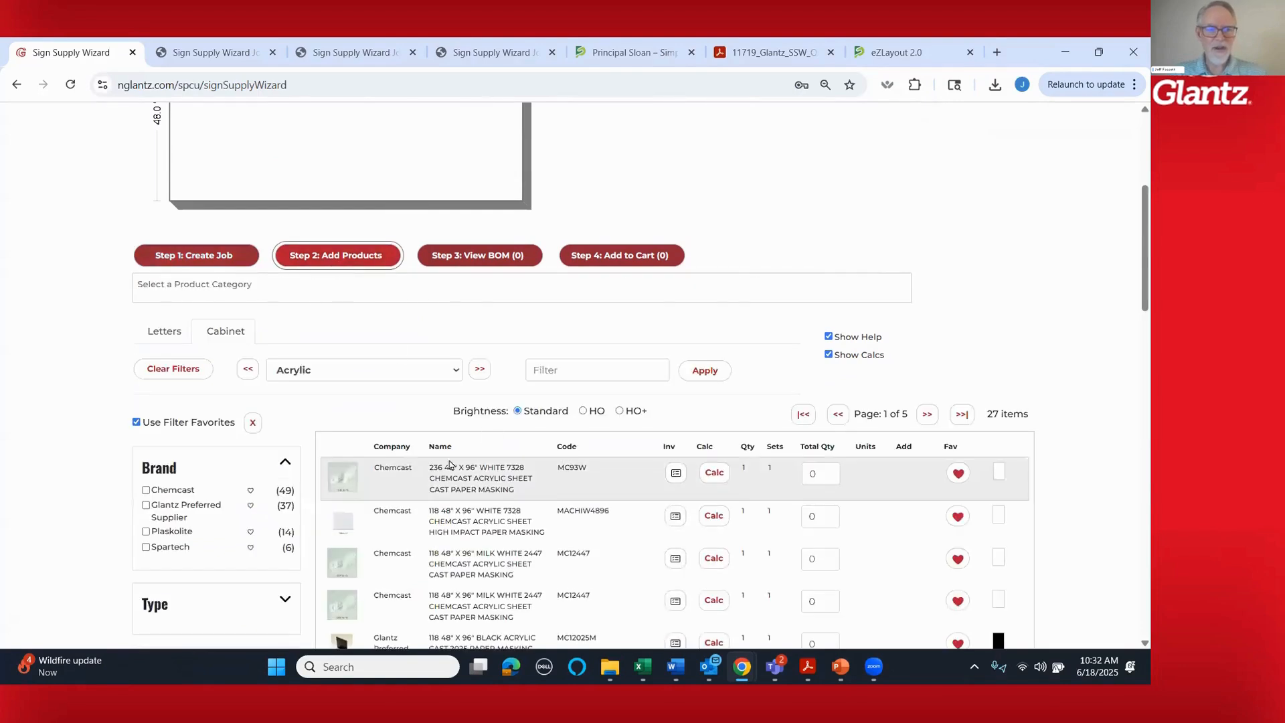
left_click(357, 374)
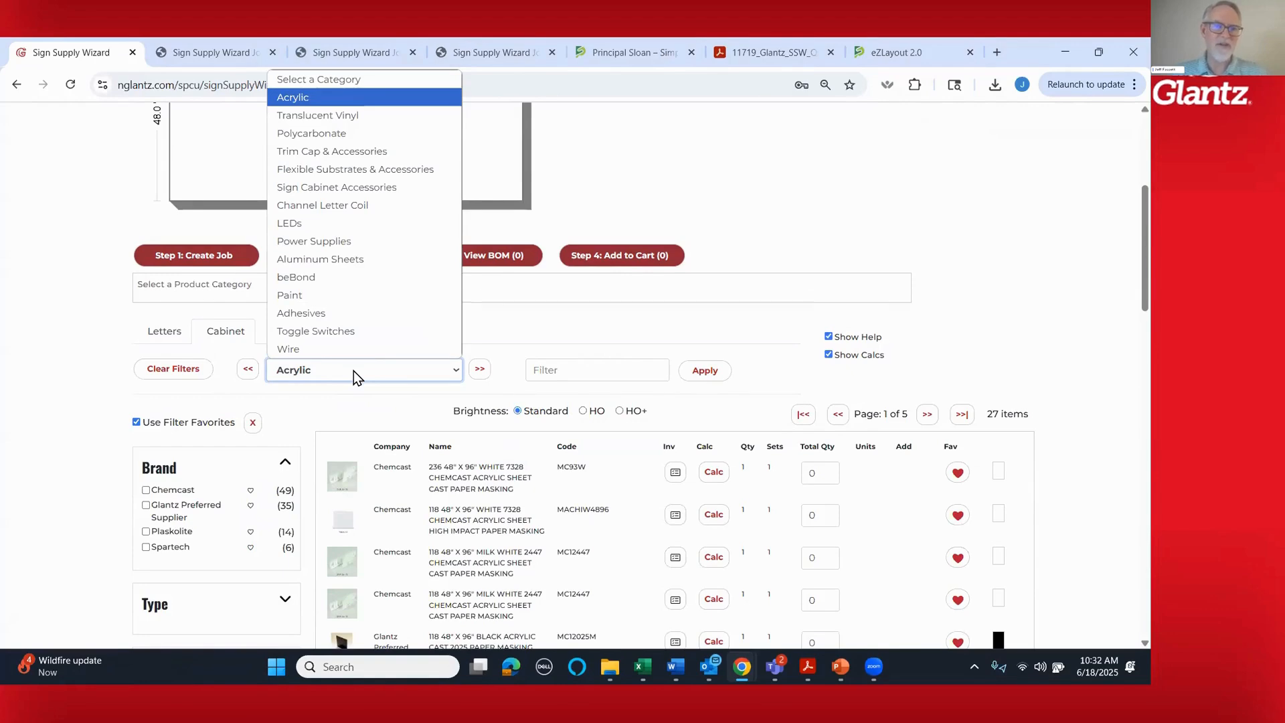
left_click(354, 371)
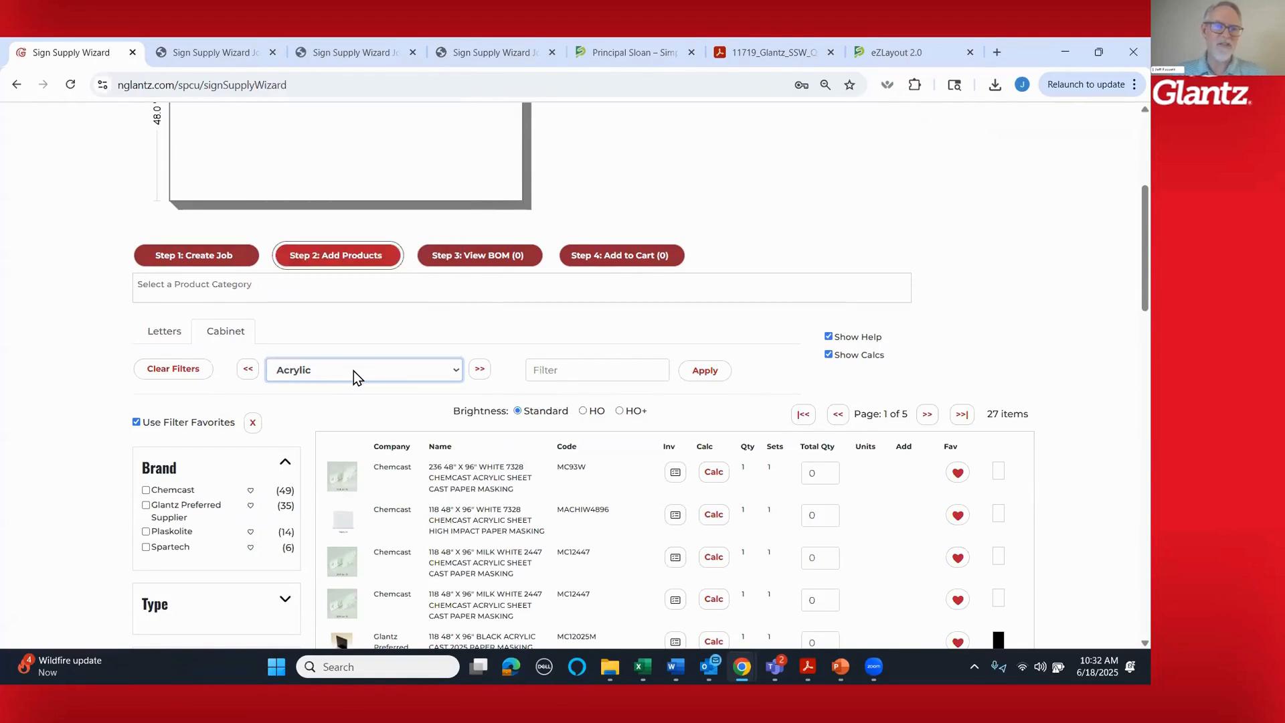
left_click(478, 372)
left_click(478, 373)
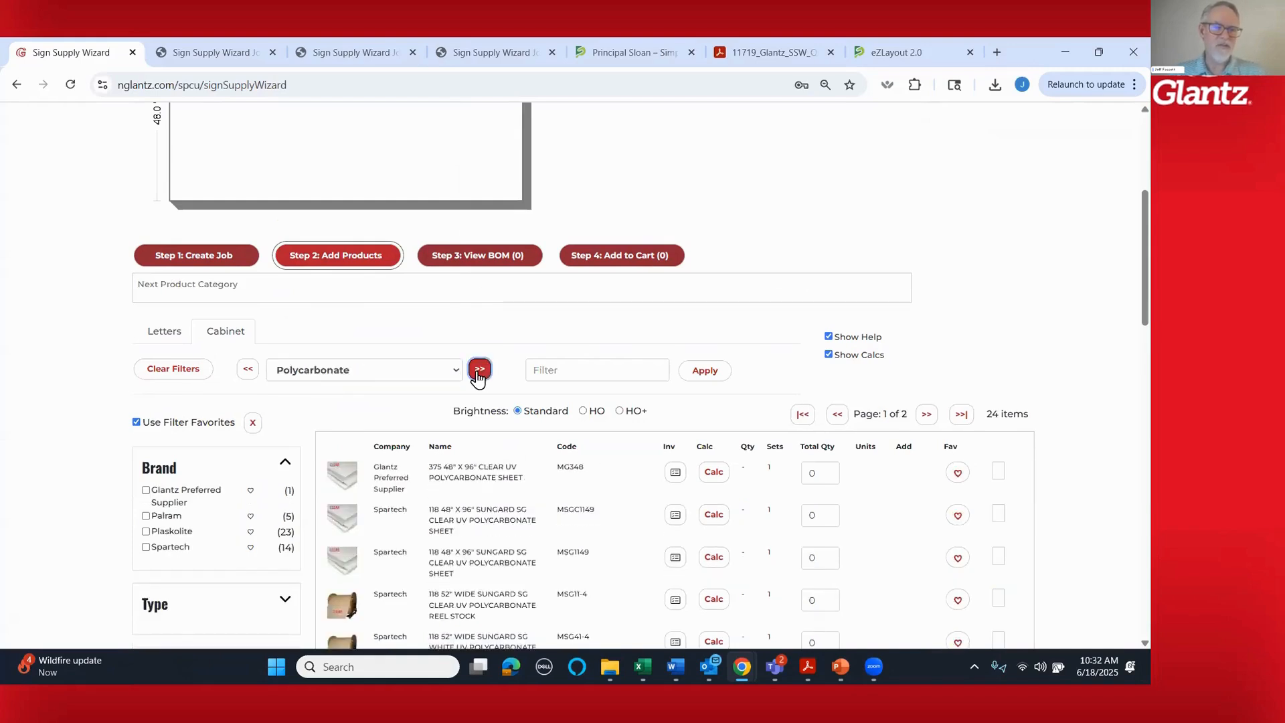
left_click(478, 372)
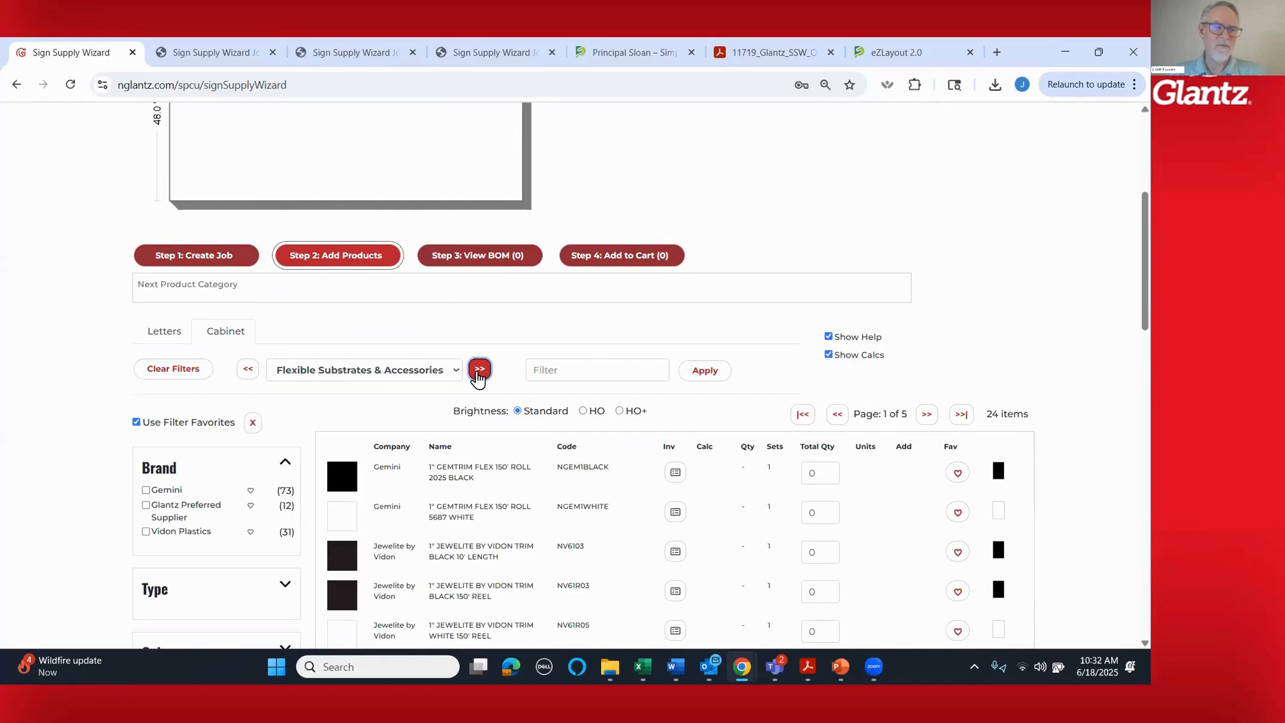
scroll(1116, 435, "down", 2)
scroll(1117, 435, "down", 1)
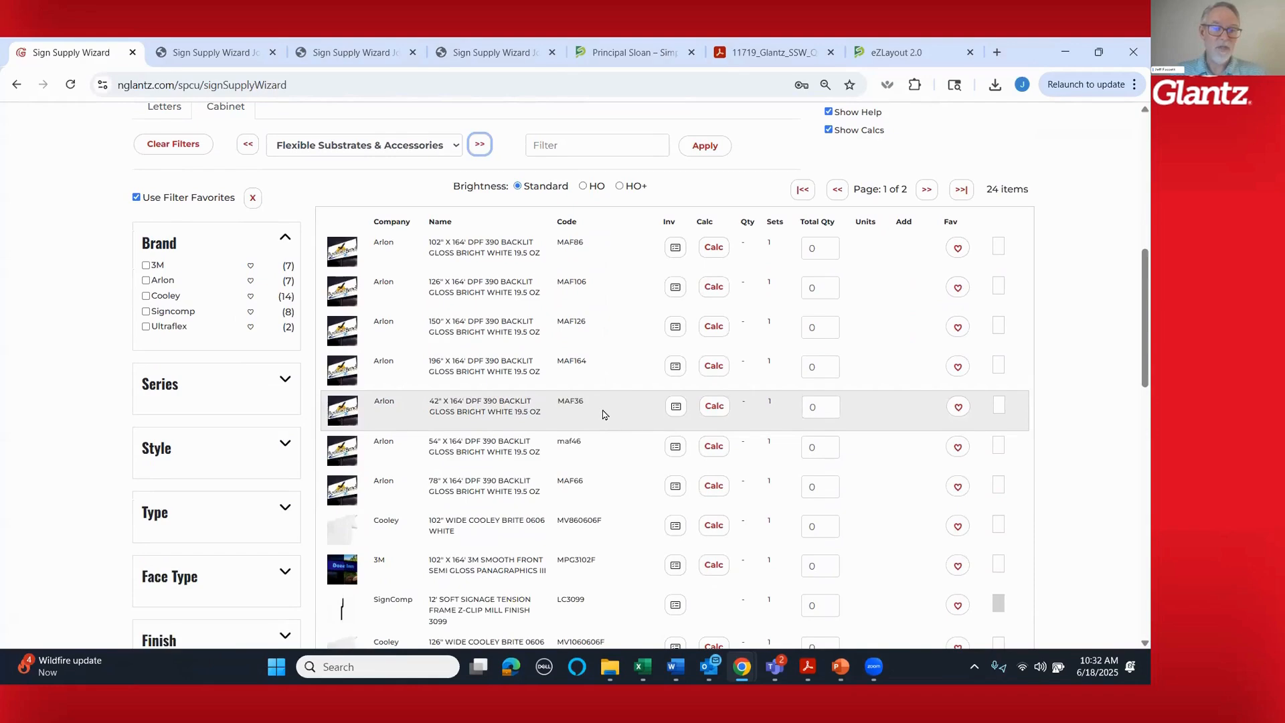
- Calculate MAF36 and maf46 lengths, then add 8 feet of maf46 DPF 390 backlit flex
left_click(713, 408)
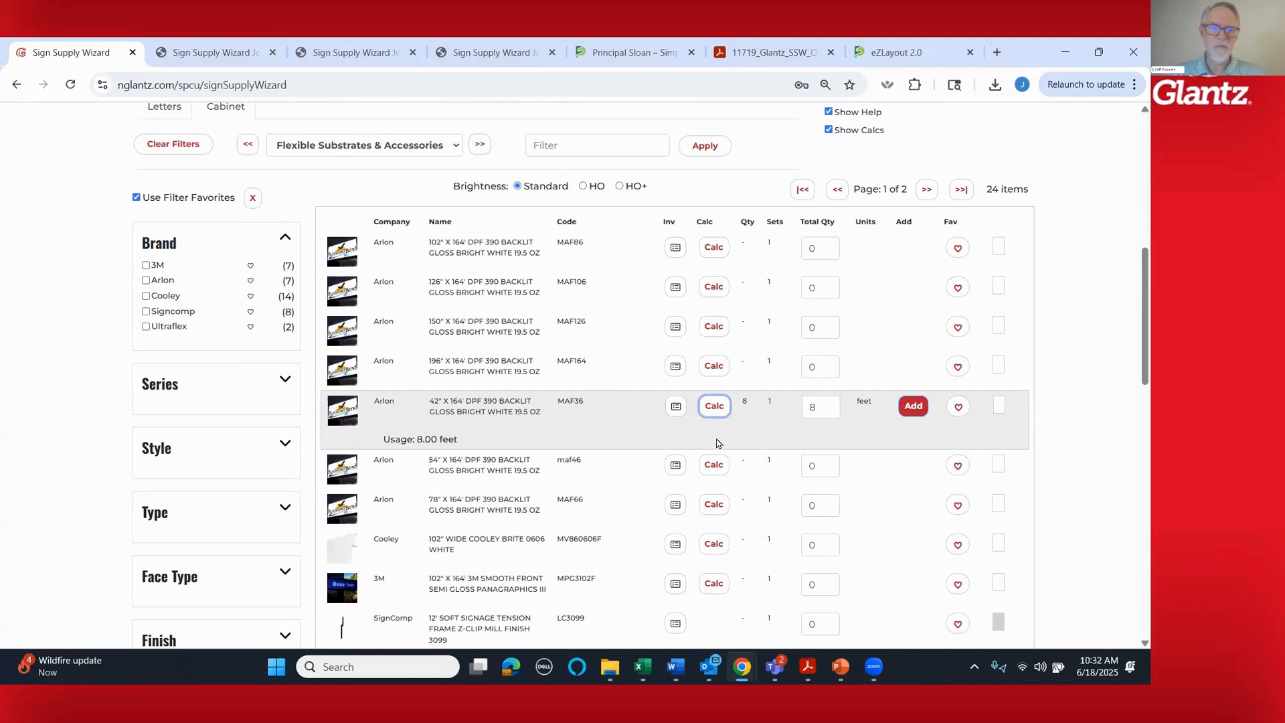
scroll(716, 444, "down", 1)
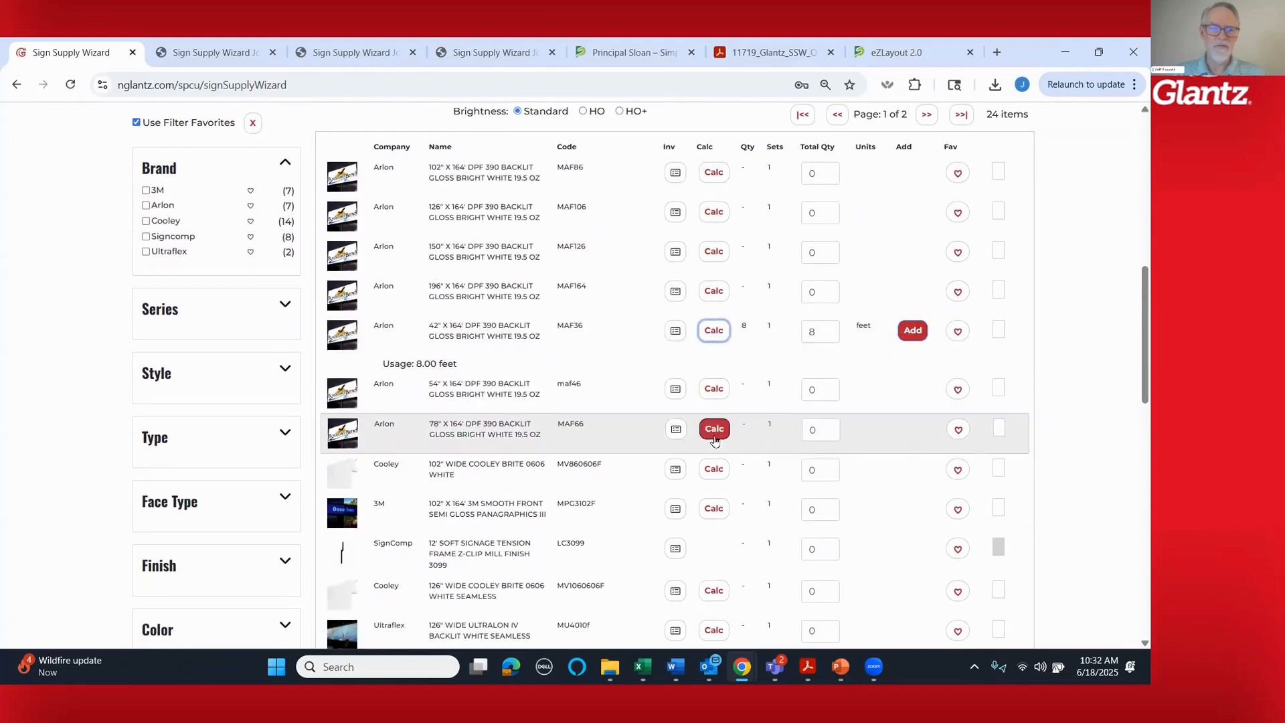
left_click(713, 391)
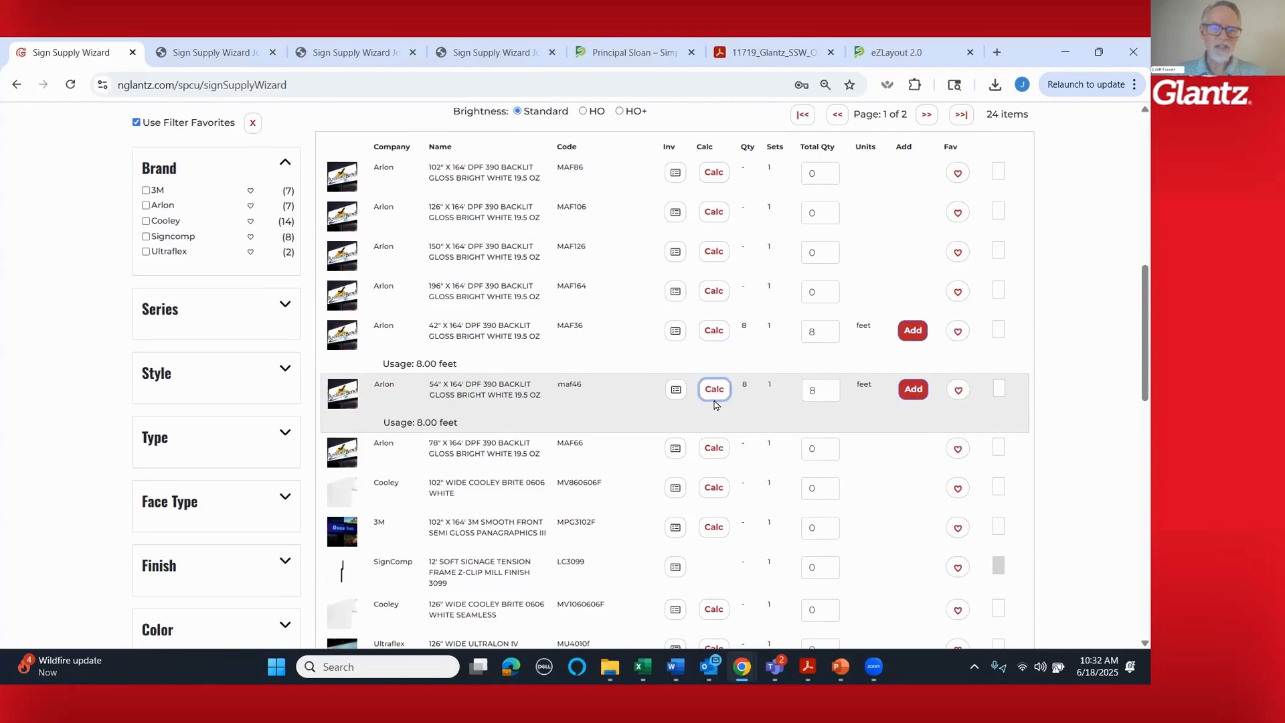
left_click(913, 391)
scroll(1049, 528, "up", 6)
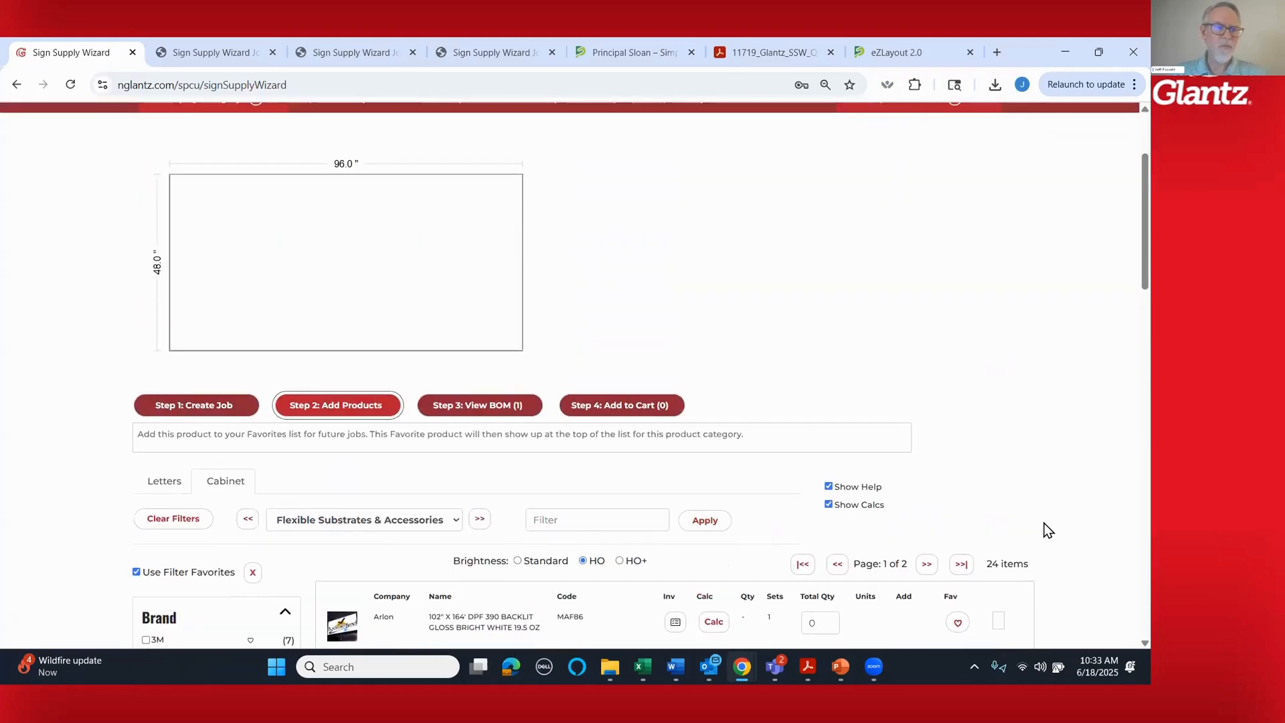
- Move past Sign Cabinet Accessories and set the product category to LEDs
left_click(480, 520)
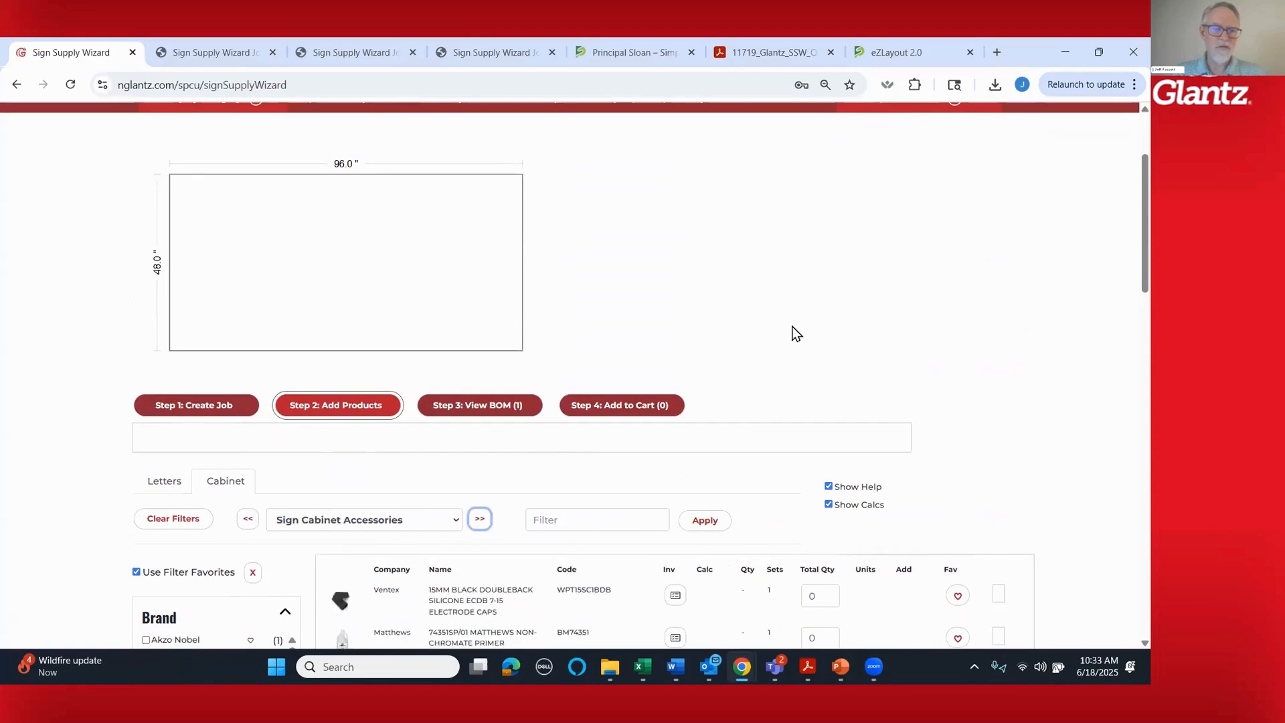
scroll(795, 333, "down", 4)
scroll(479, 312, "up", 2)
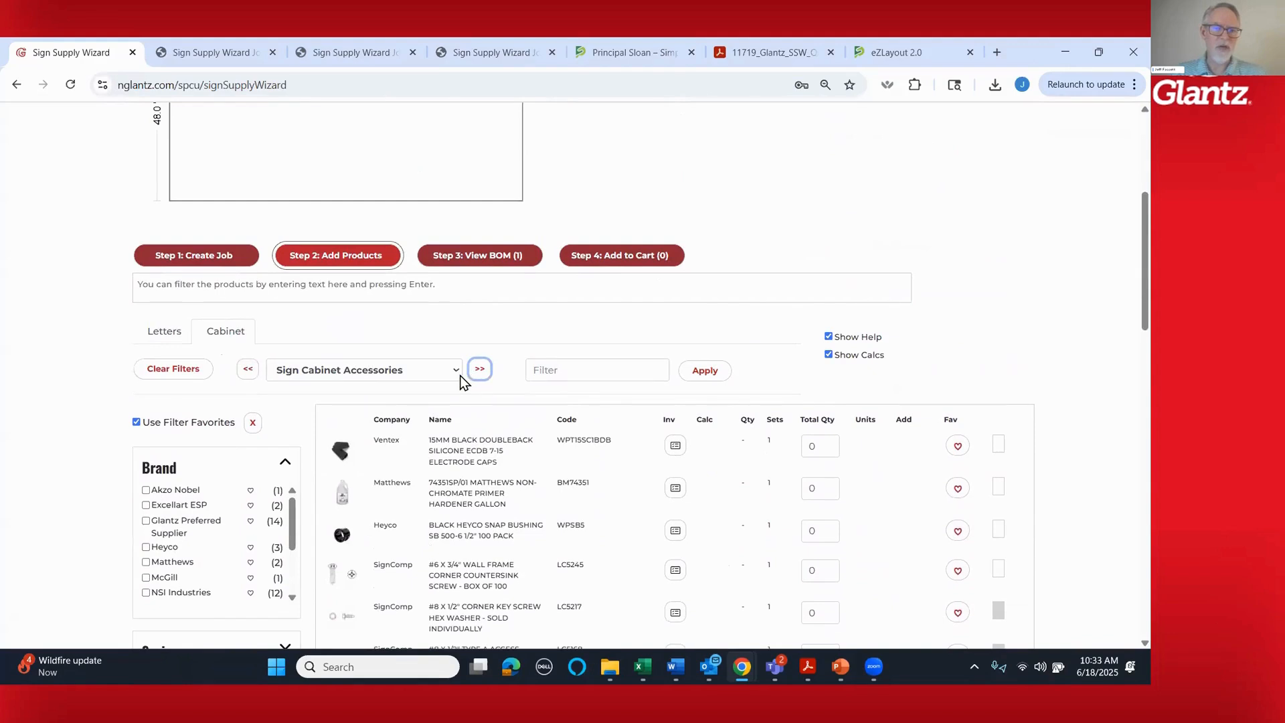
left_click(456, 371)
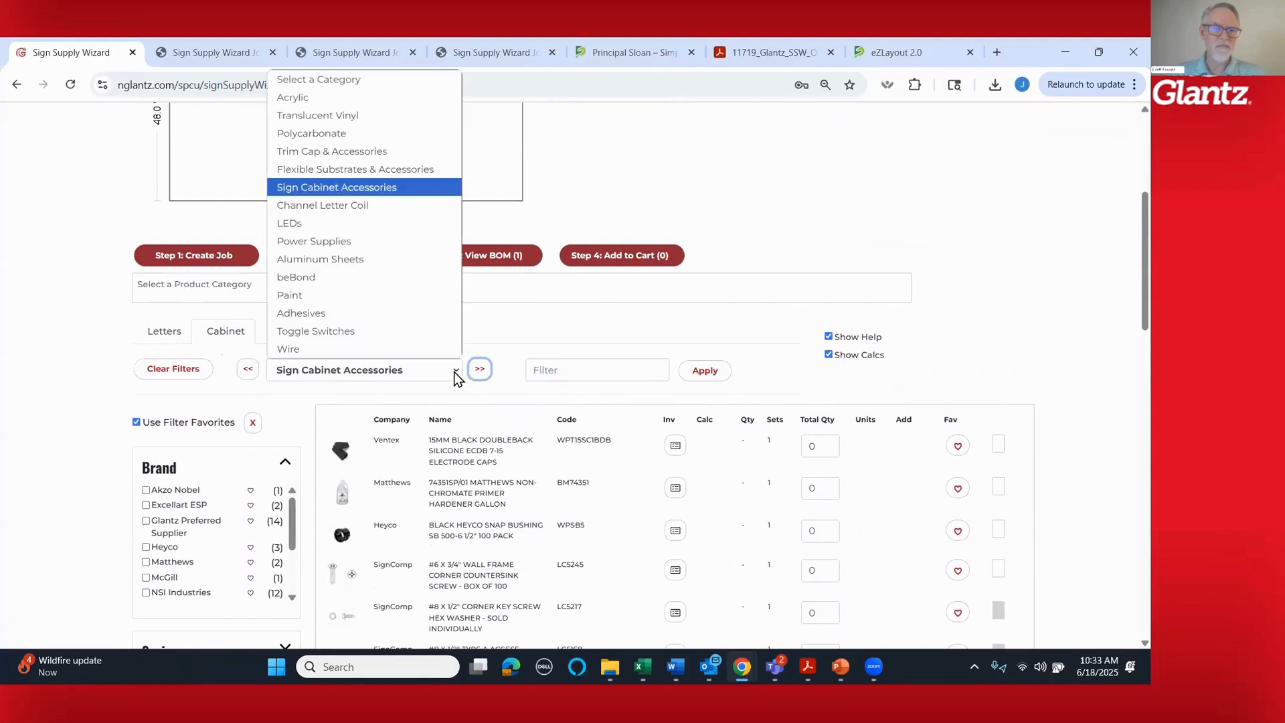
left_click(374, 222)
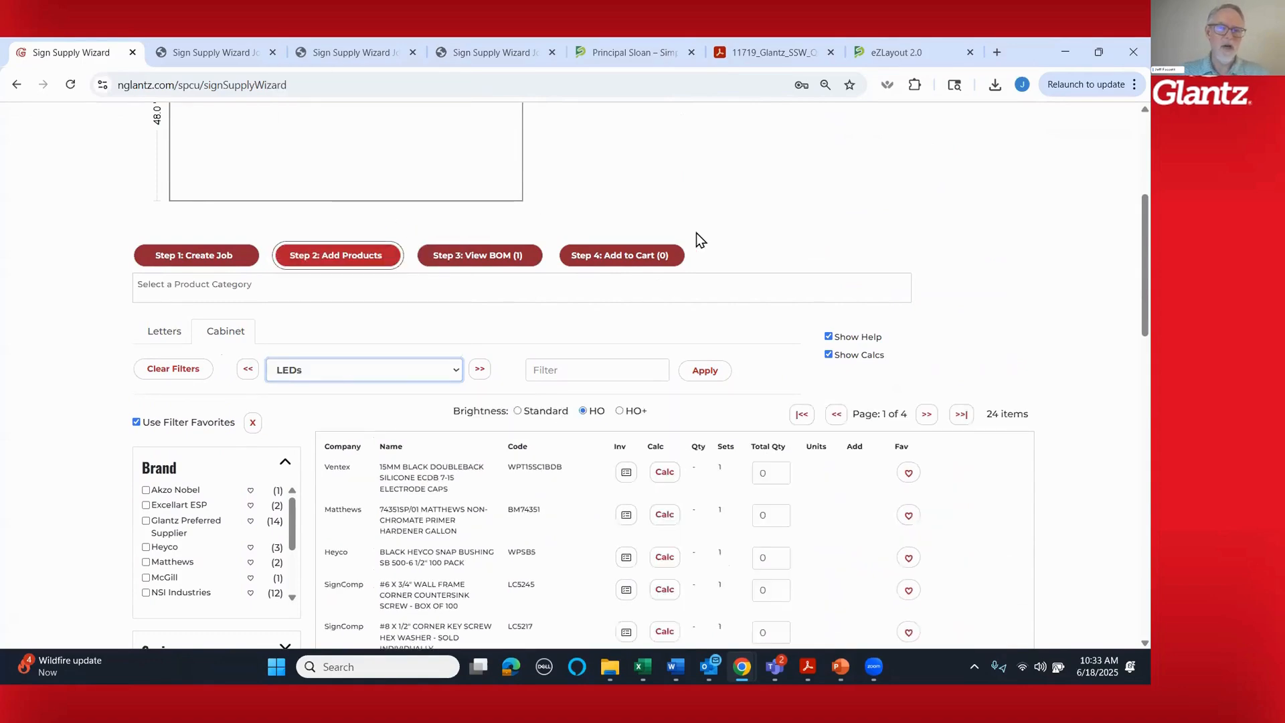
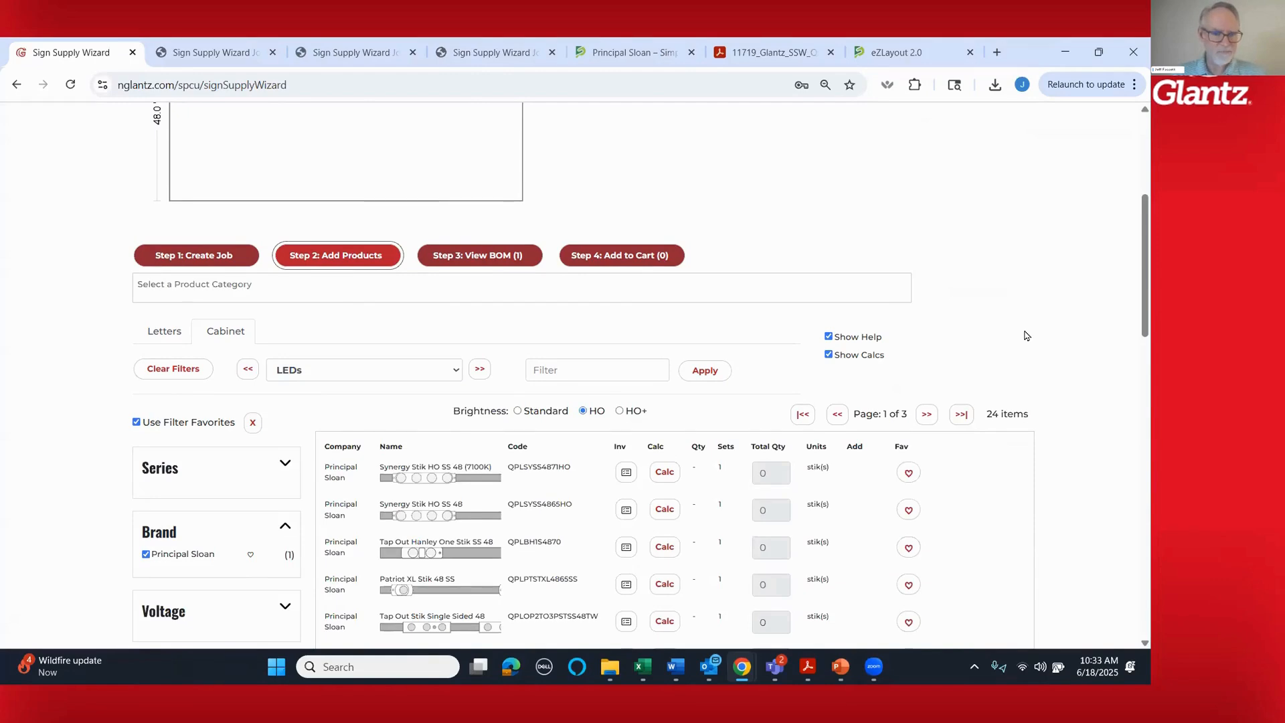
- Calculate and add 1 bag (36 modules) of SignBOX 3 SS 5000K LEDs to the BOM
scroll(1028, 336, "down", 2)
scroll(1028, 336, "up", 1)
scroll(1025, 336, "down", 3)
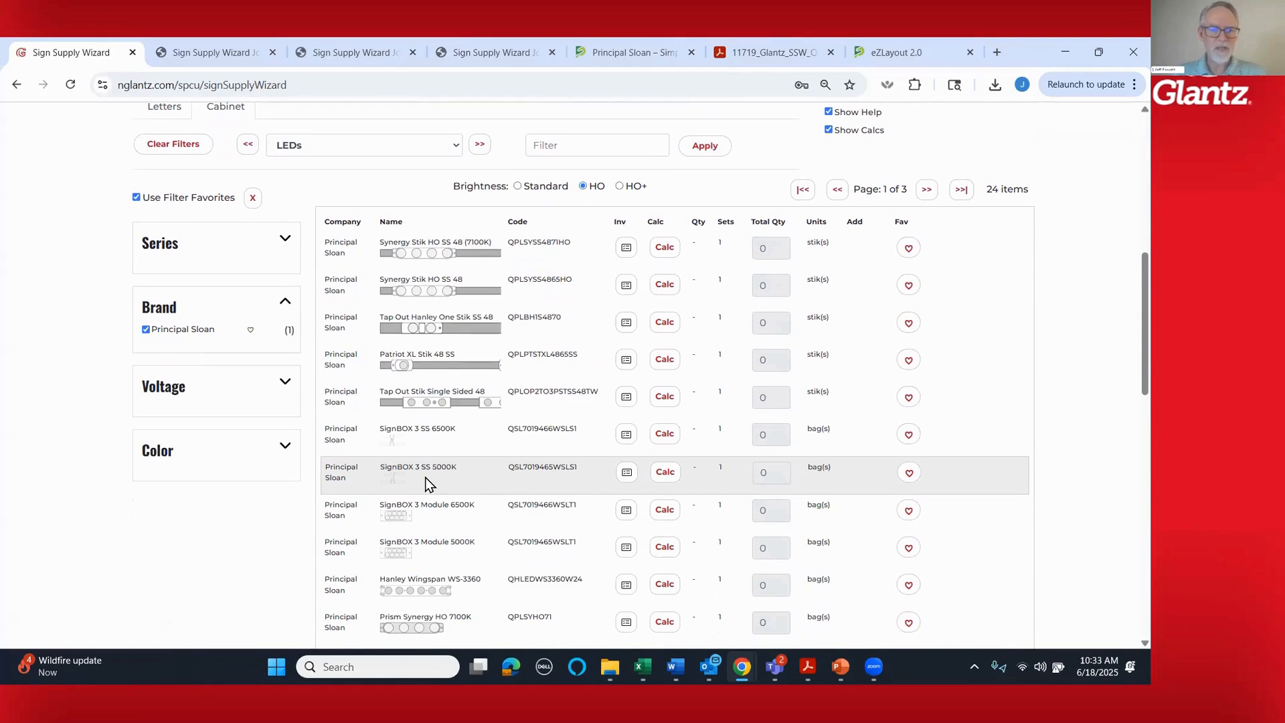
left_click(665, 474)
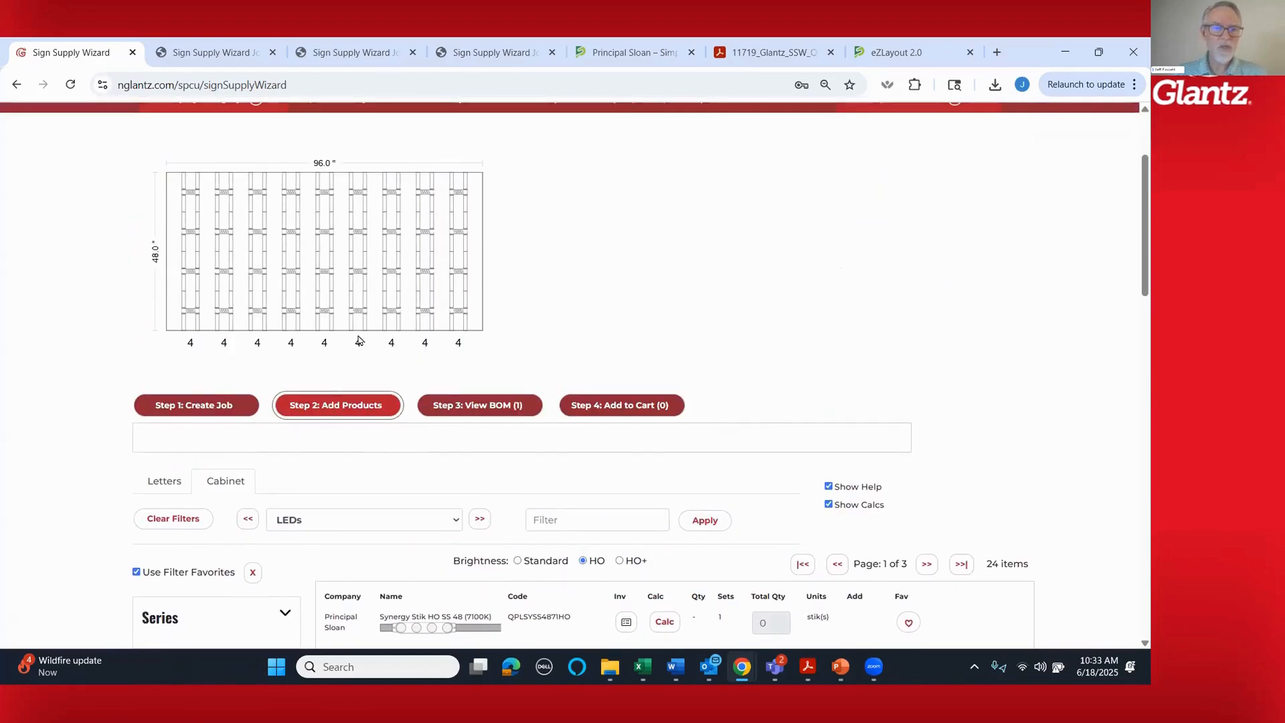
scroll(827, 373, "down", 3)
mouse_move(593, 340)
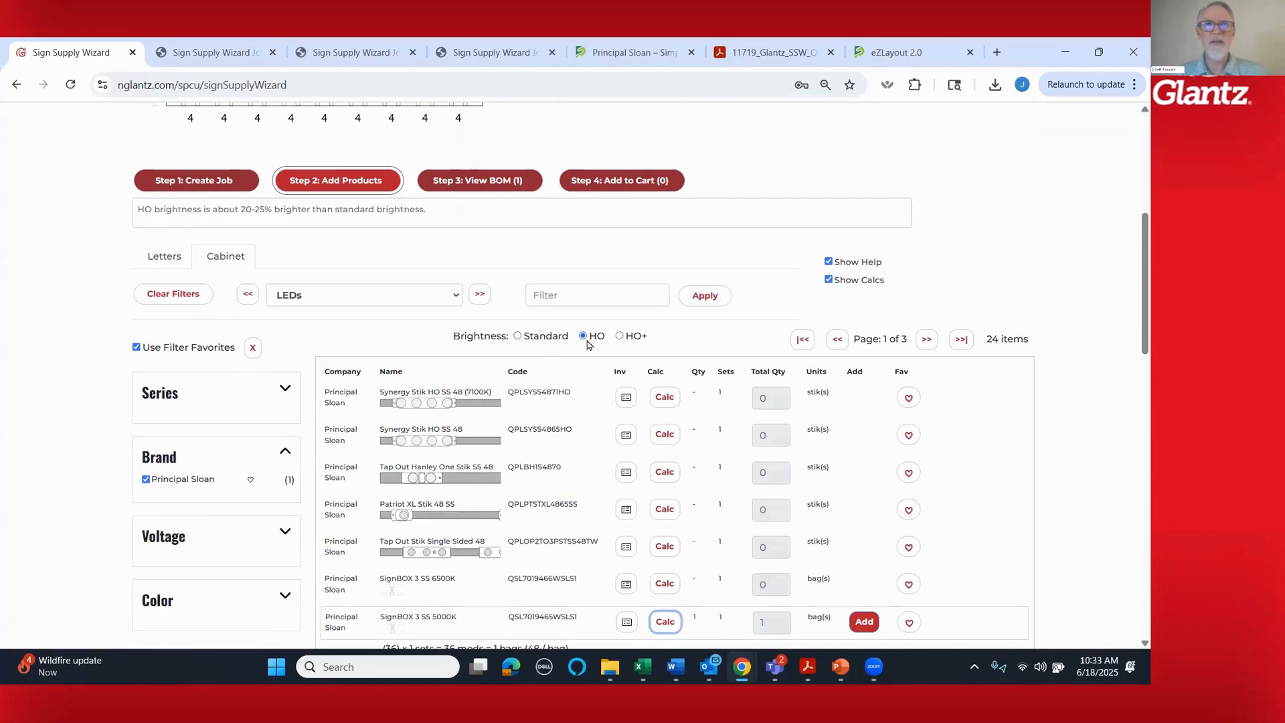
scroll(583, 345, "up", 2)
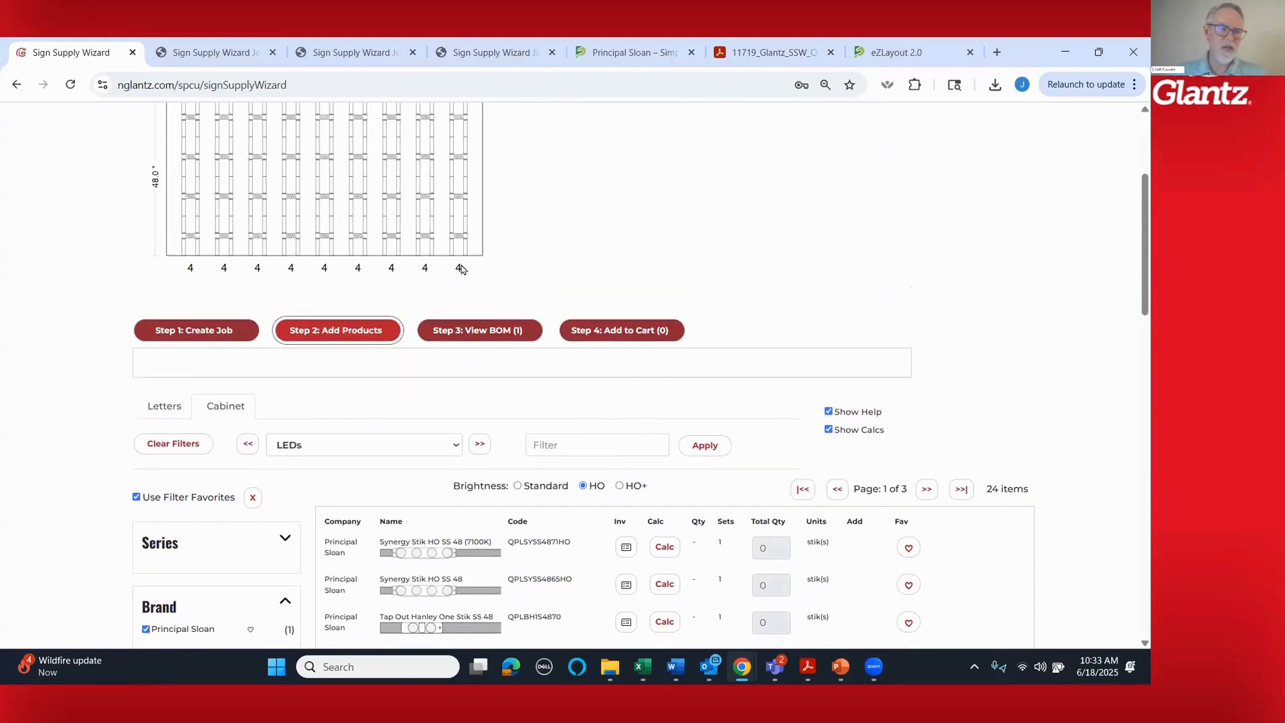
scroll(437, 281, "up", 1)
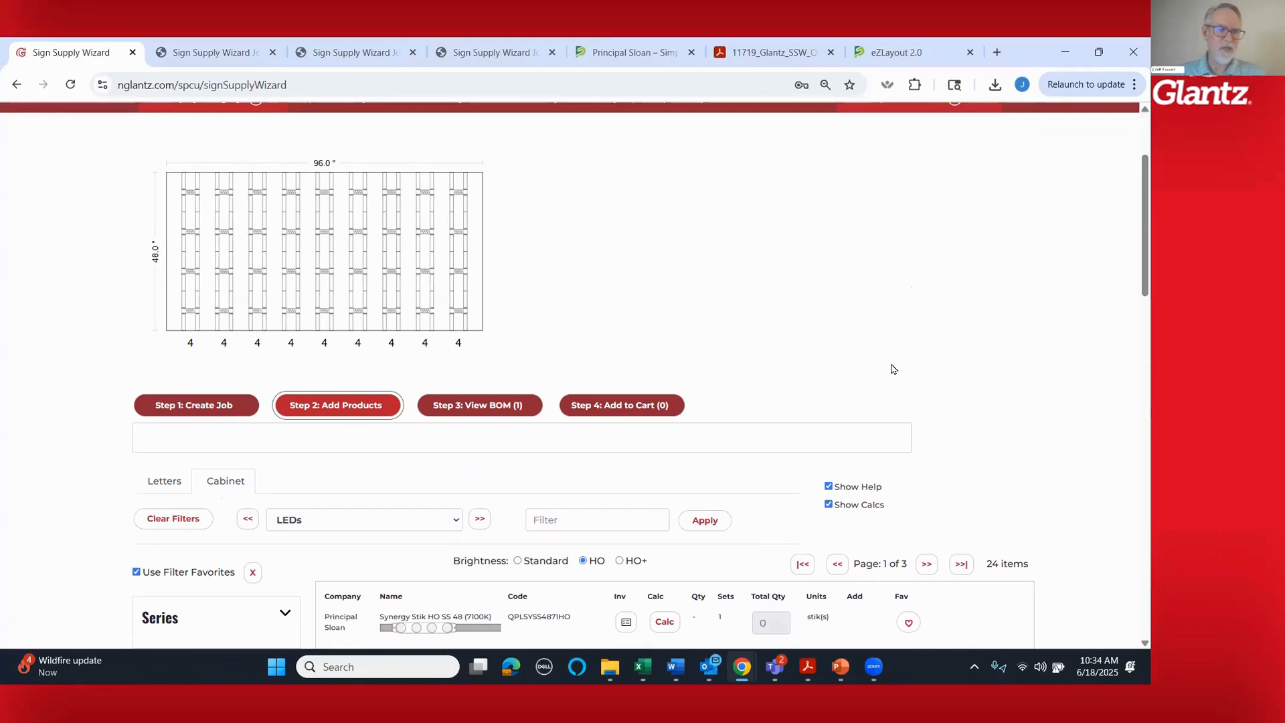
scroll(891, 369, "down", 5)
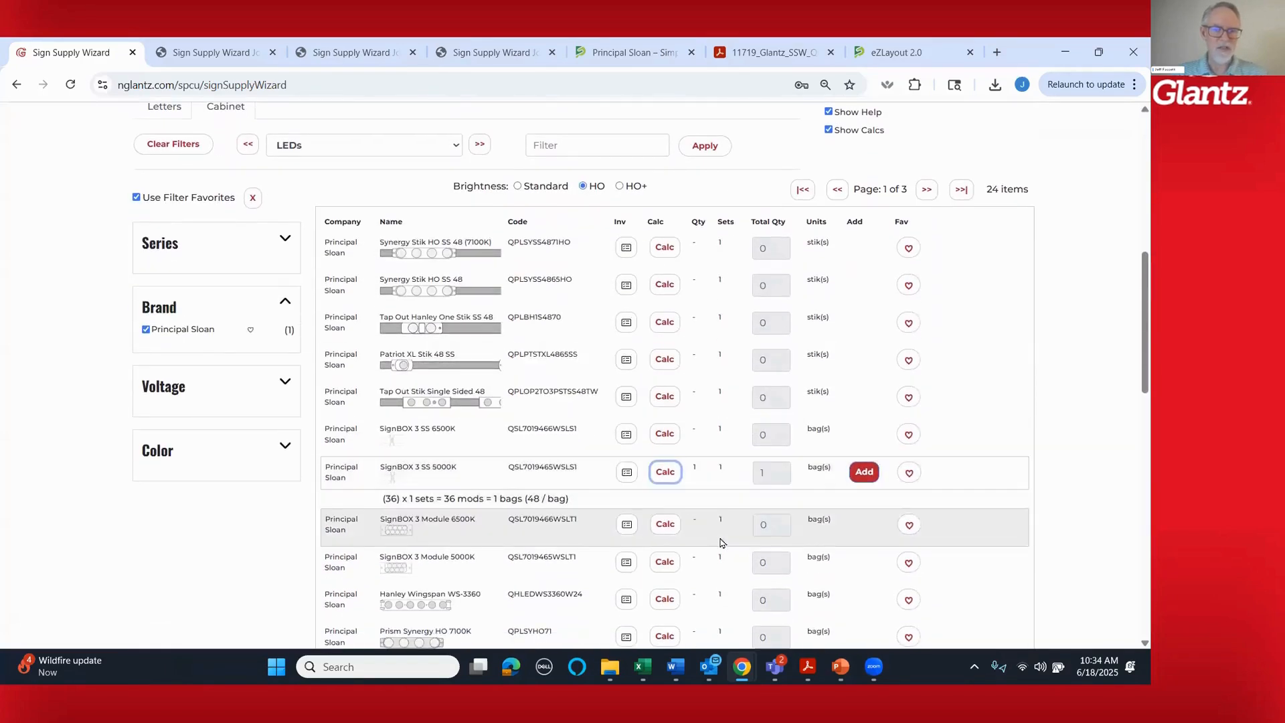
left_click(864, 473)
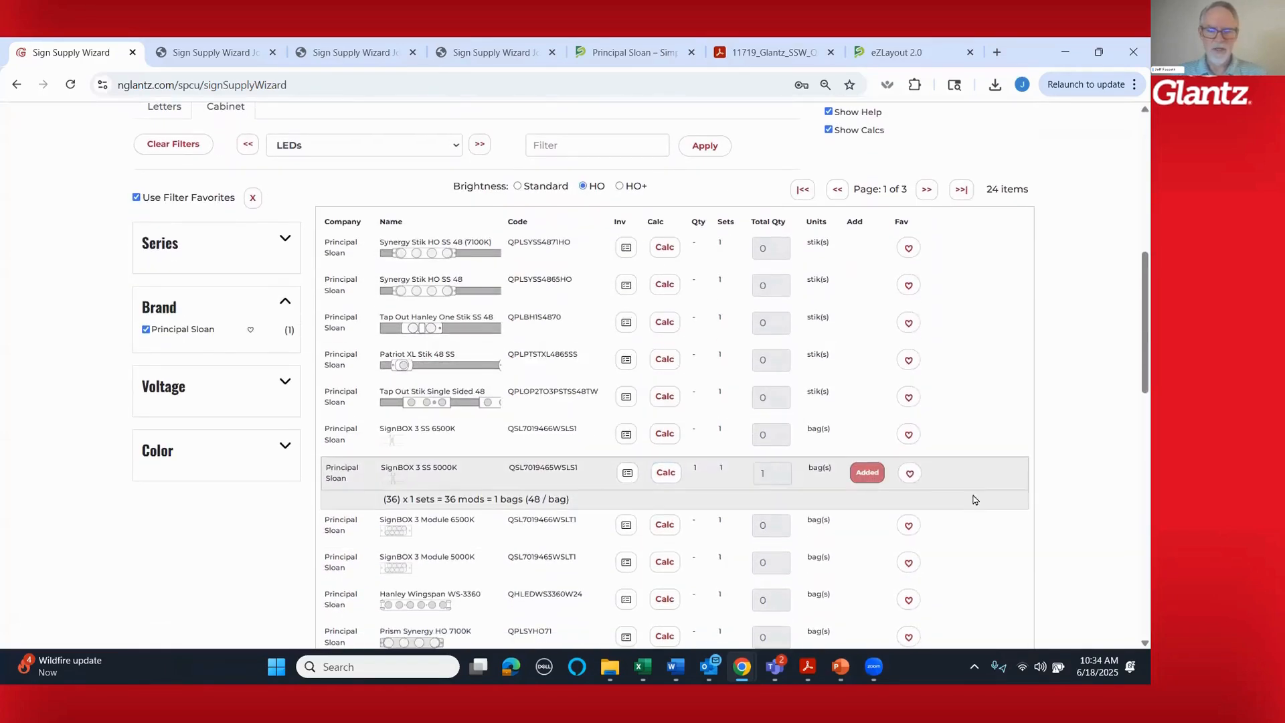
scroll(1080, 532, "up", 2)
scroll(1082, 534, "down", 3)
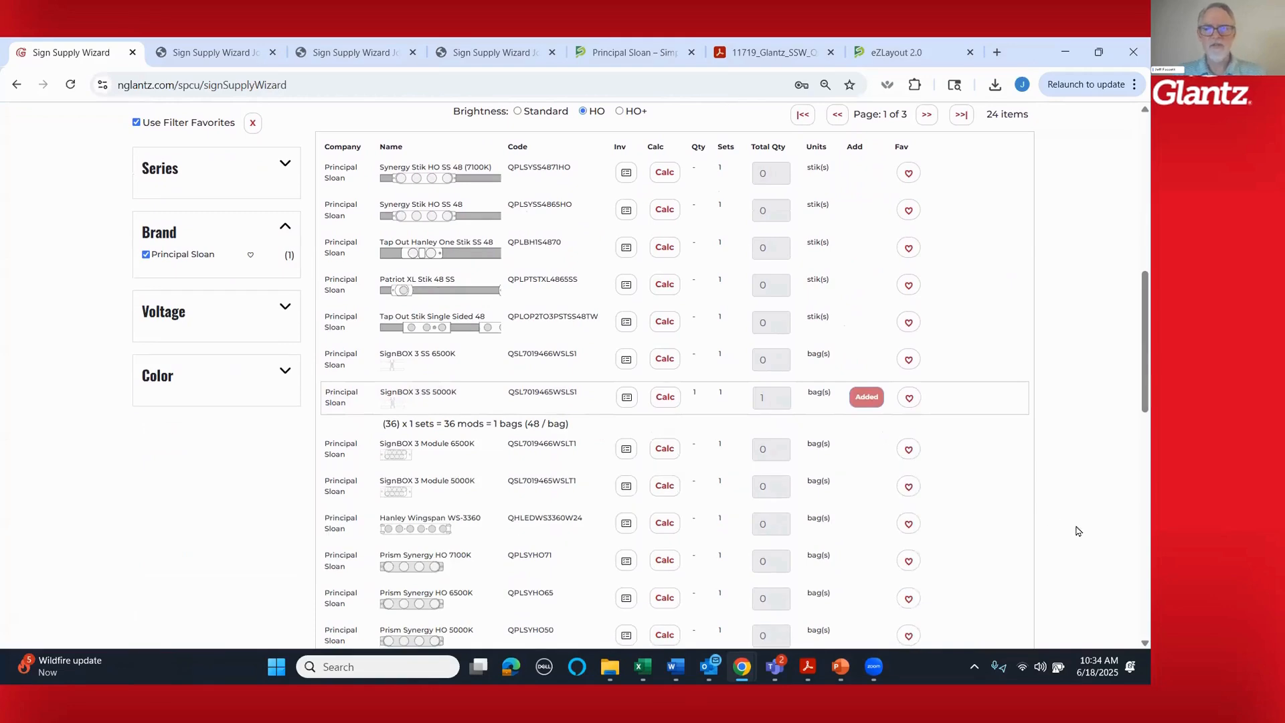
scroll(1045, 526, "up", 2)
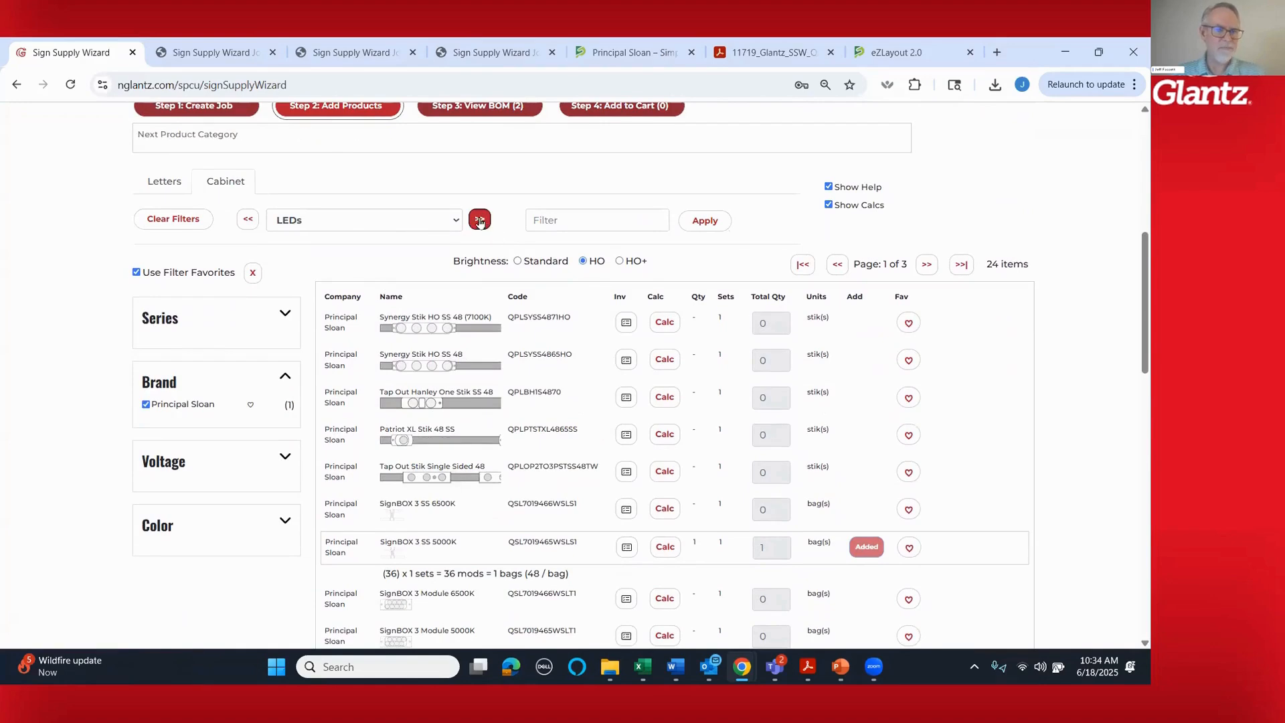
- Go to Power Supplies and add one calculated Energizer Series Universal 100W (24V) supply
left_click(480, 221)
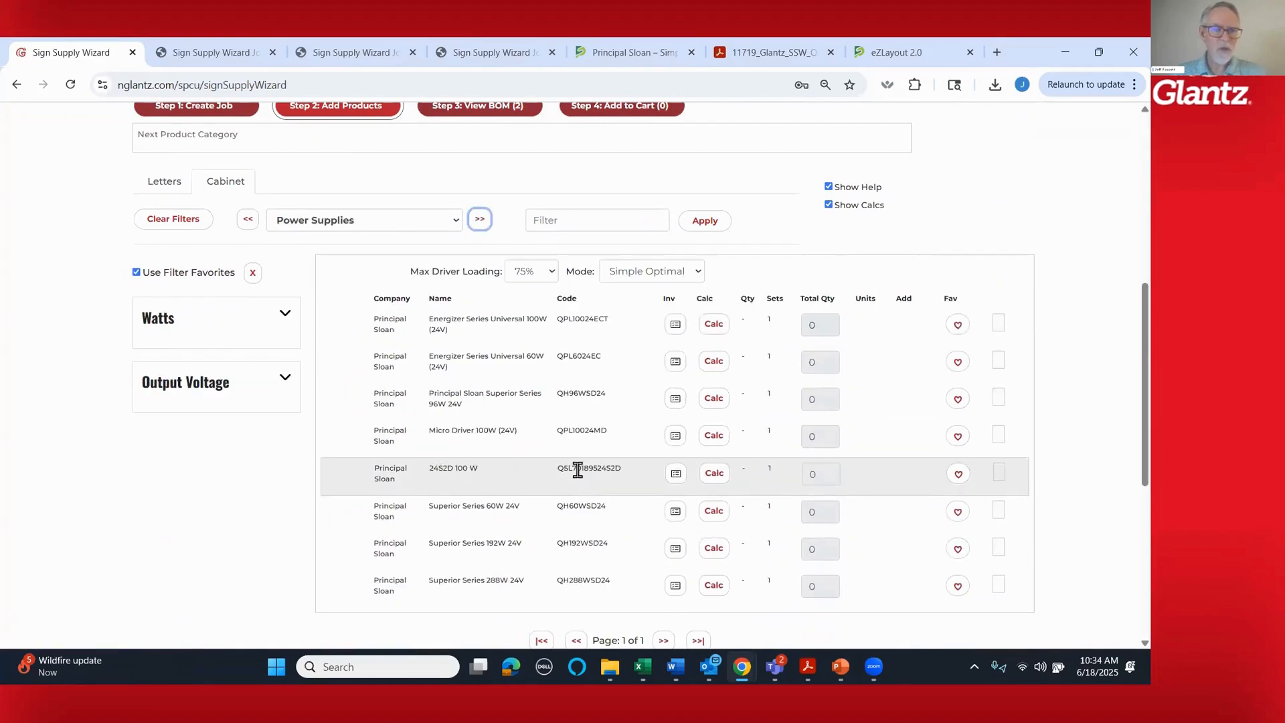
left_click(711, 327)
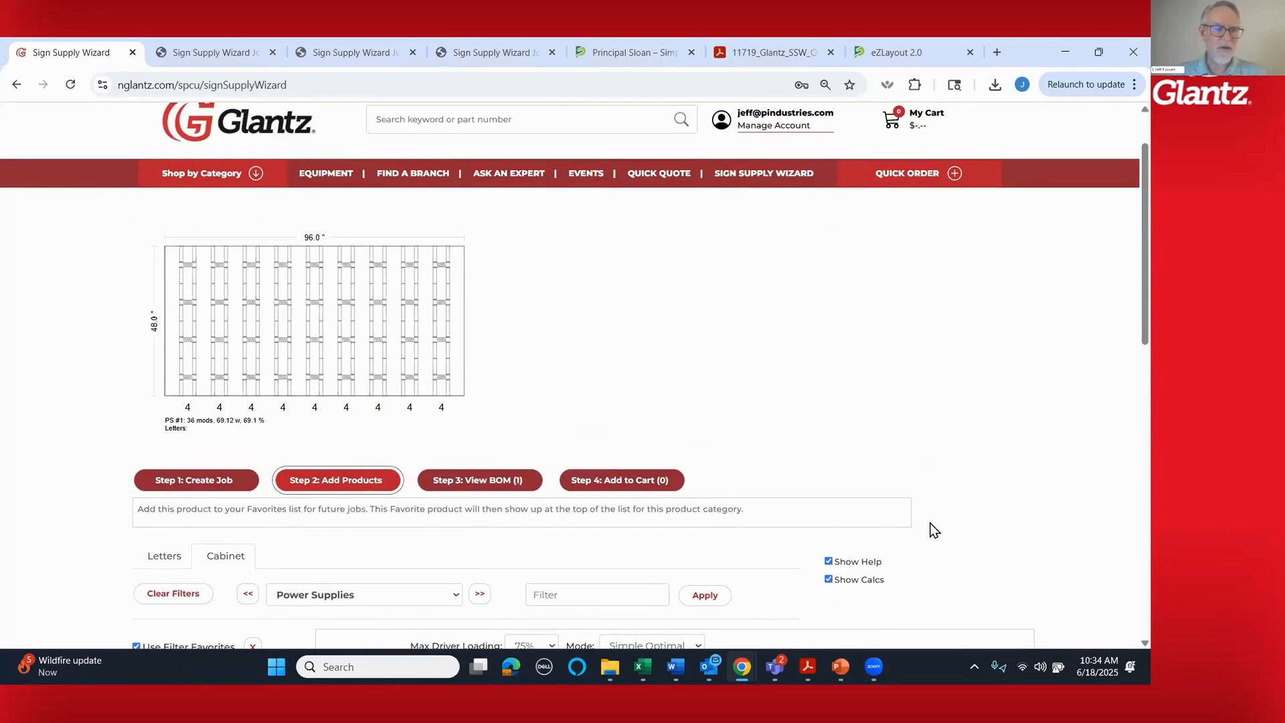
scroll(305, 360, "down", 1)
scroll(999, 417, "down", 3)
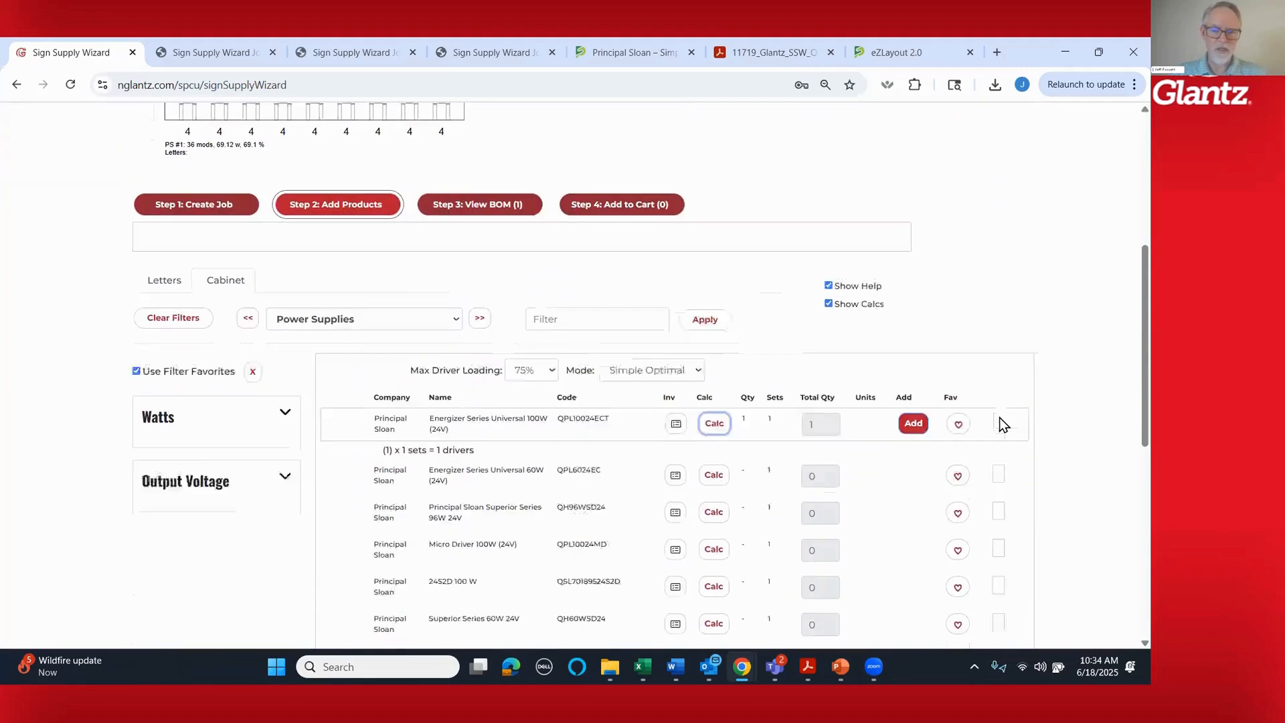
left_click(914, 401)
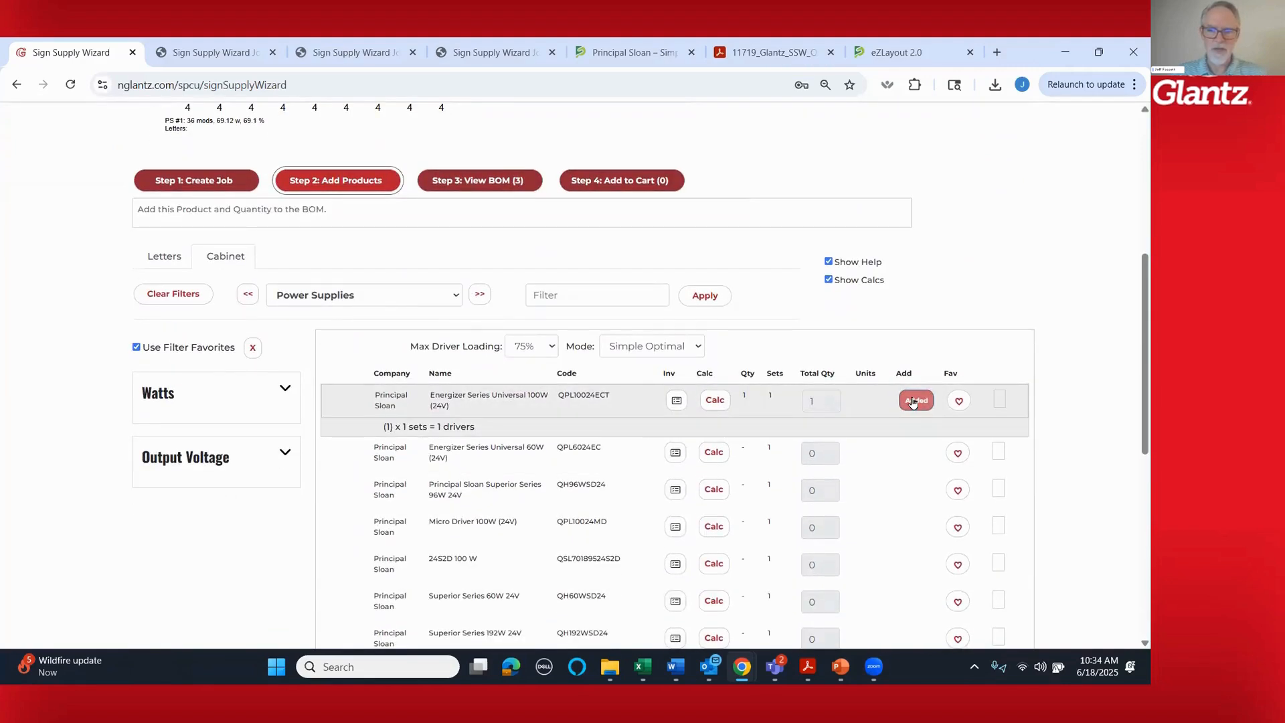
left_click(455, 297)
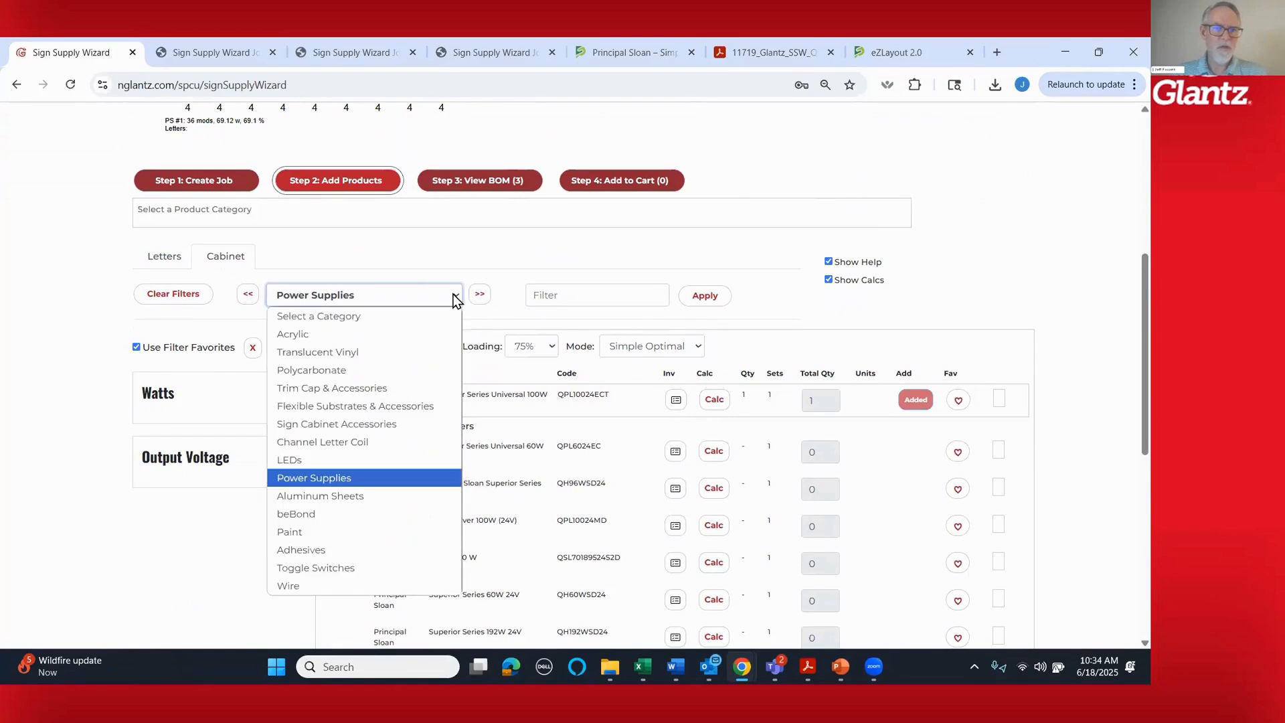
- From Aluminum Sheets, calculate and add one 063 48" x 96" masked white sheet
left_click(369, 496)
scroll(1104, 442, "down", 1)
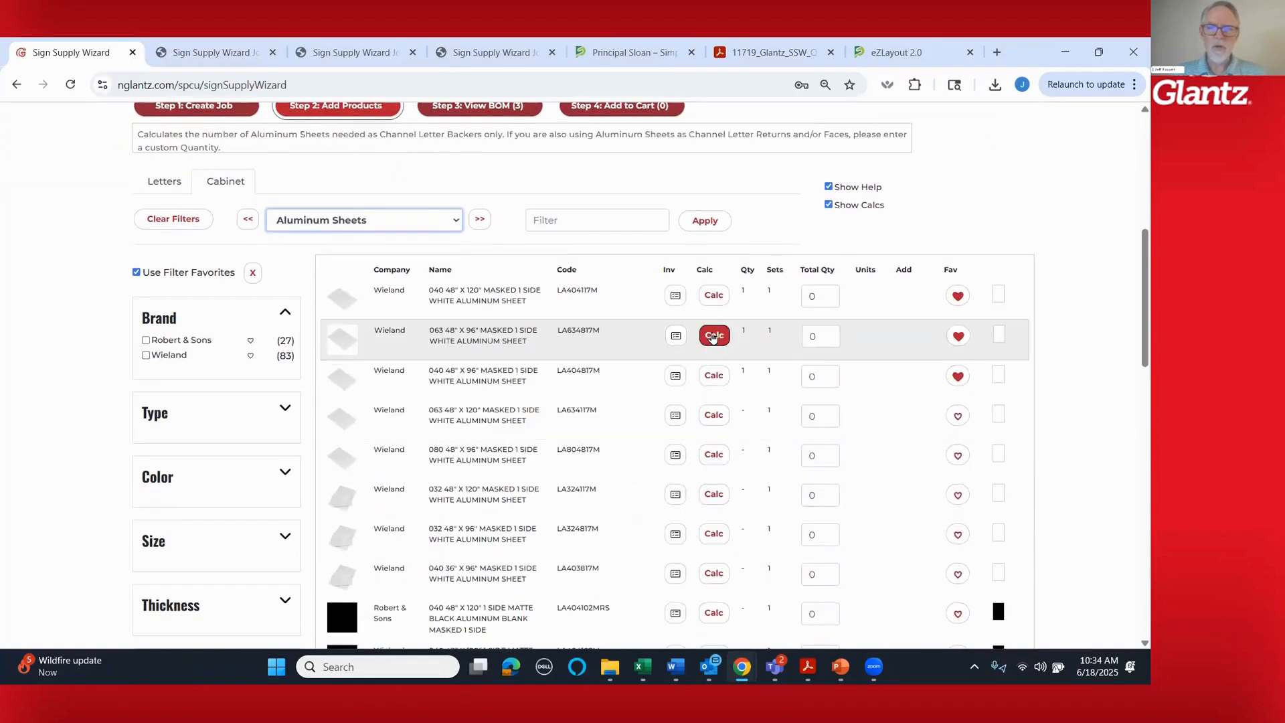
left_click(713, 335)
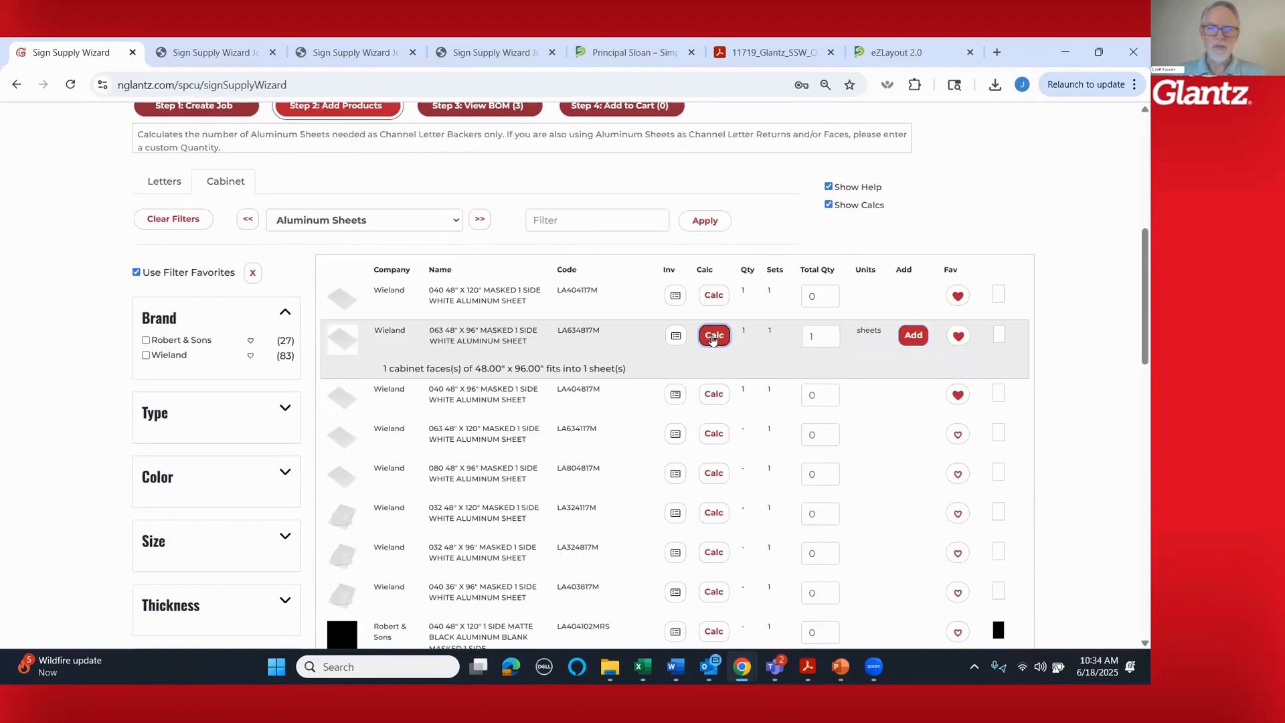
left_click(912, 336)
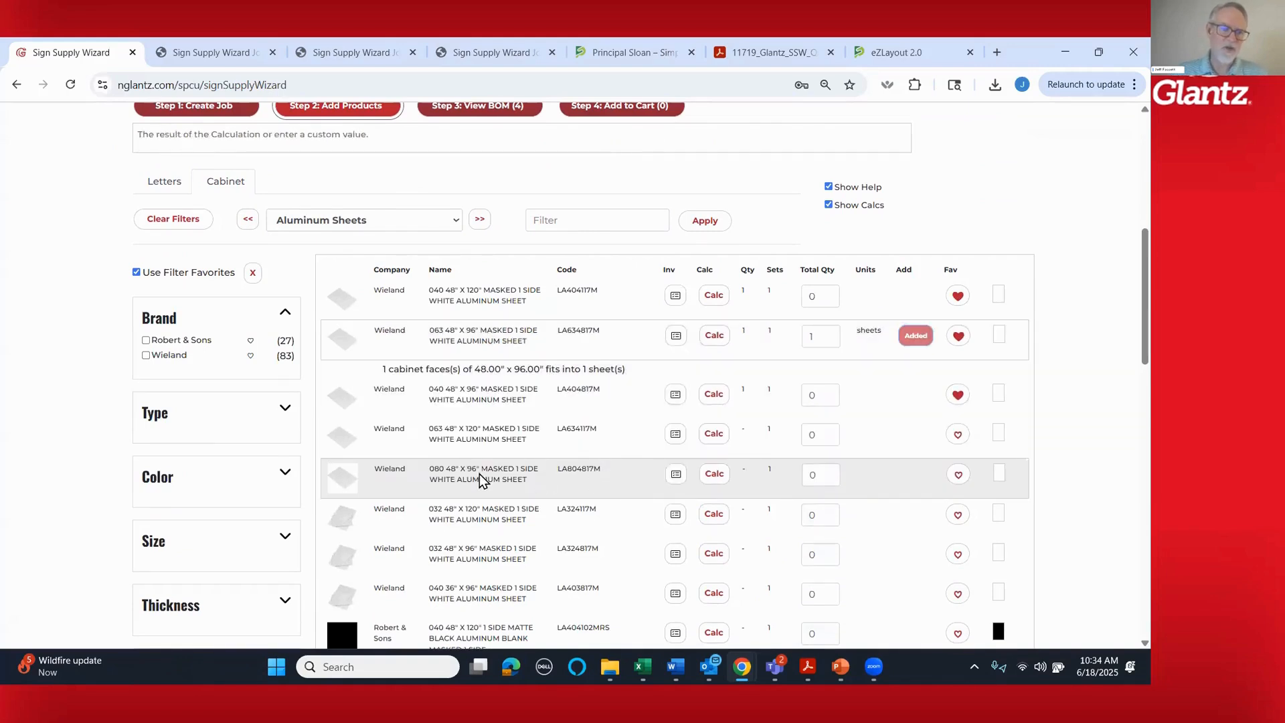
scroll(196, 457, "down", 2)
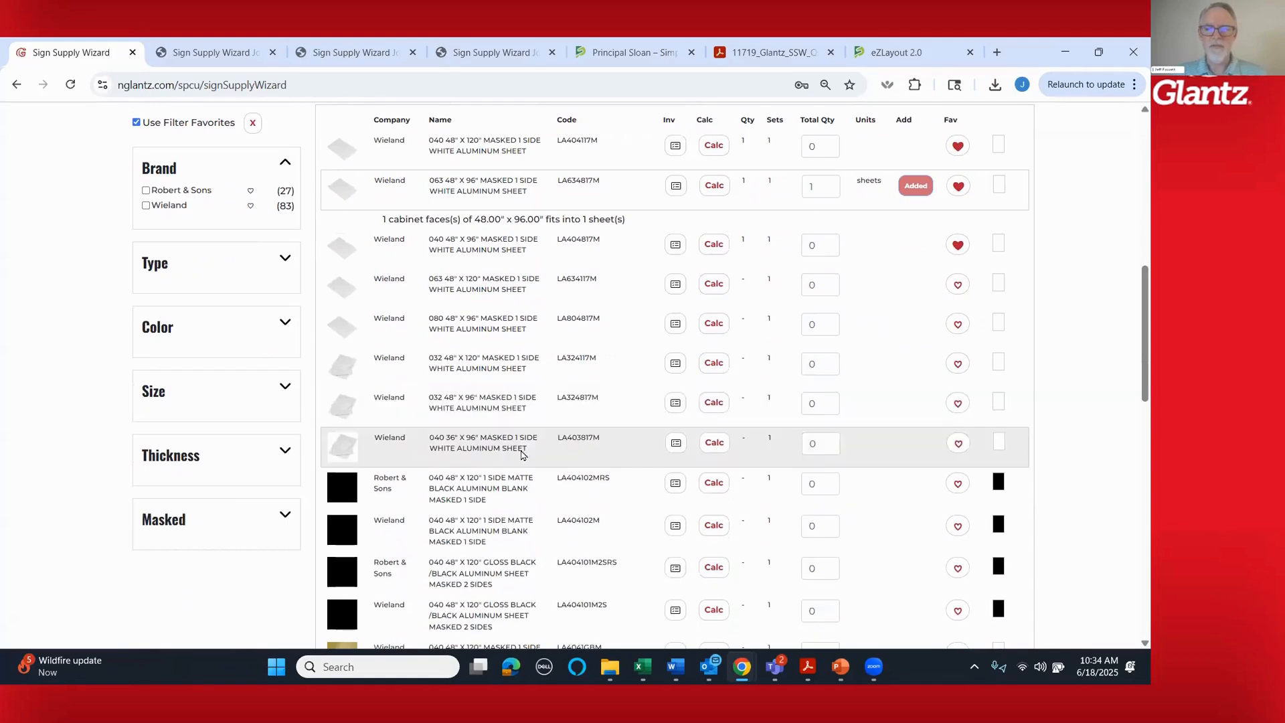
scroll(1070, 526, "up", 3)
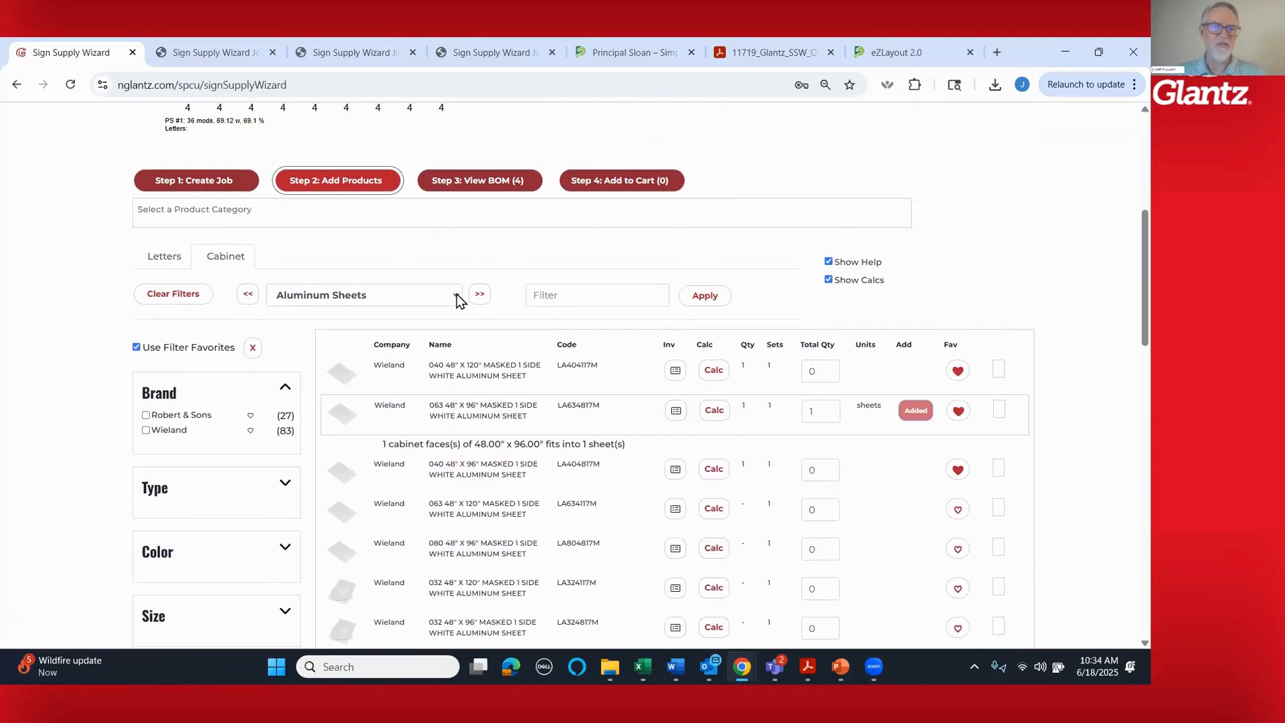
- Switch to the Paint category and expand the Color Range filter choices
left_click(458, 298)
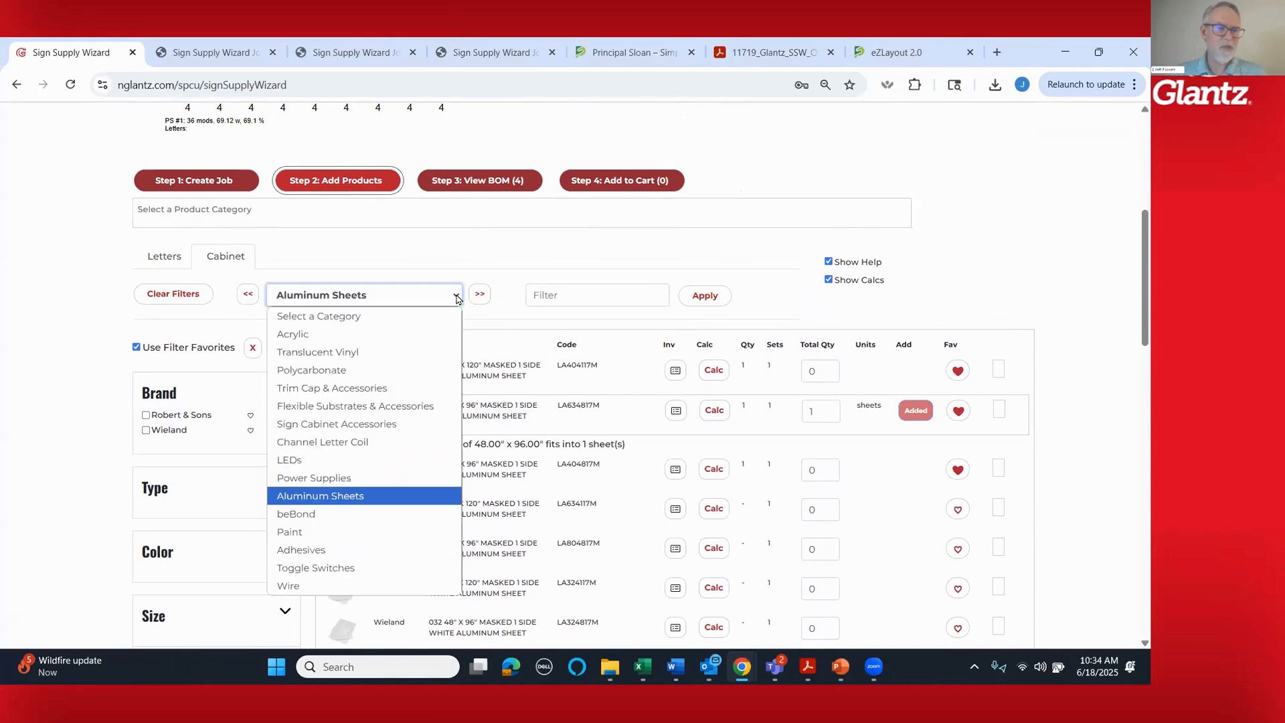
left_click(371, 532)
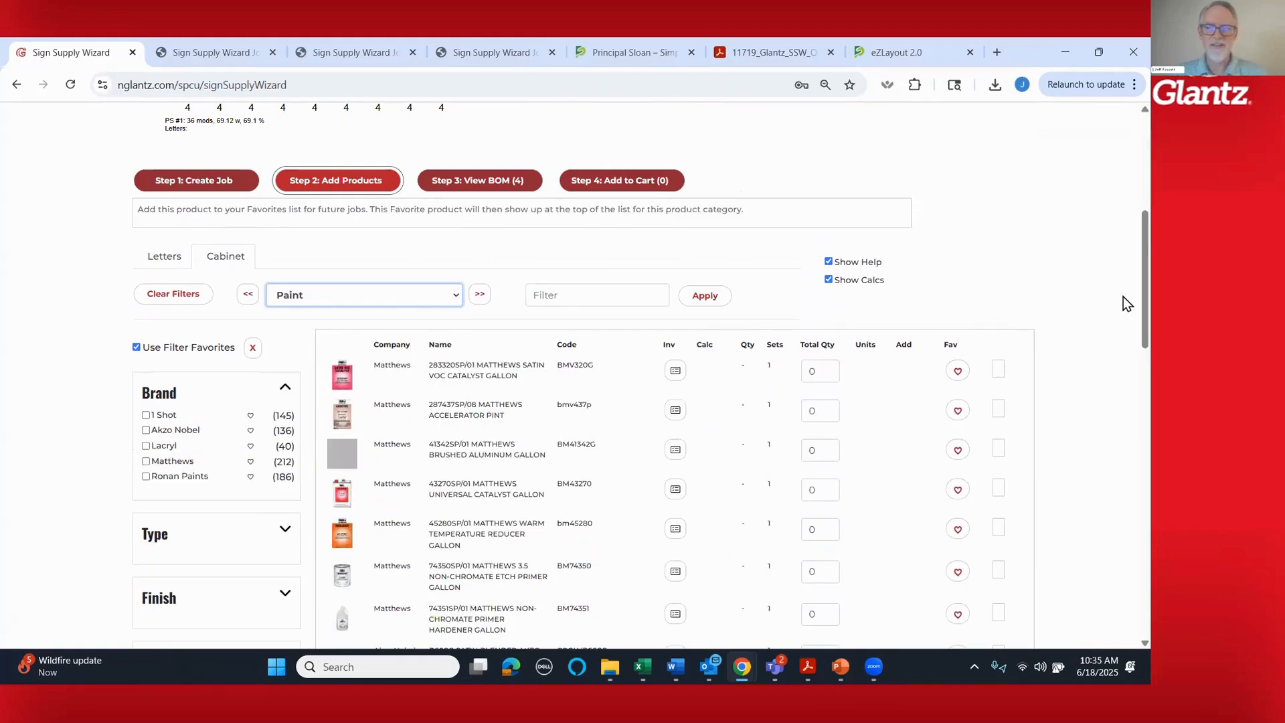
scroll(1123, 289, "down", 12)
scroll(1123, 519, "down", 3)
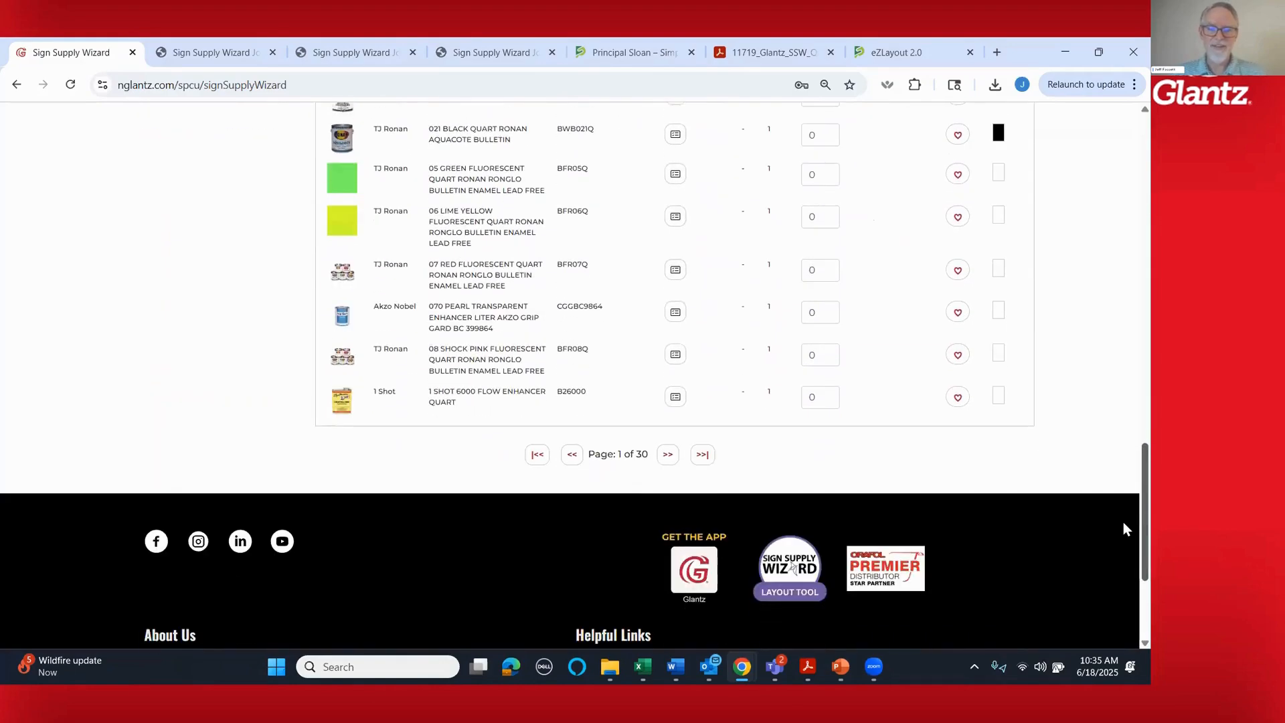
scroll(1123, 491, "up", 15)
scroll(1107, 289, "up", 1)
scroll(1115, 328, "down", 3)
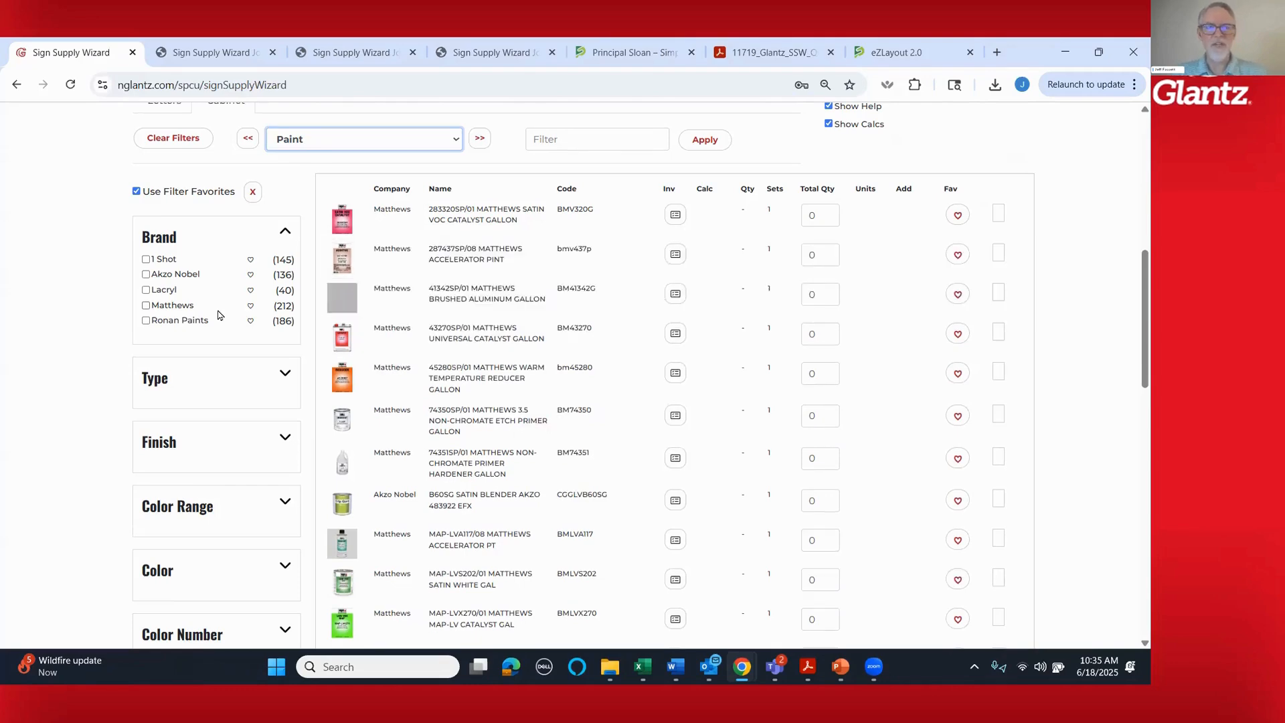
scroll(154, 411, "down", 1)
left_click(185, 439)
scroll(183, 452, "down", 5)
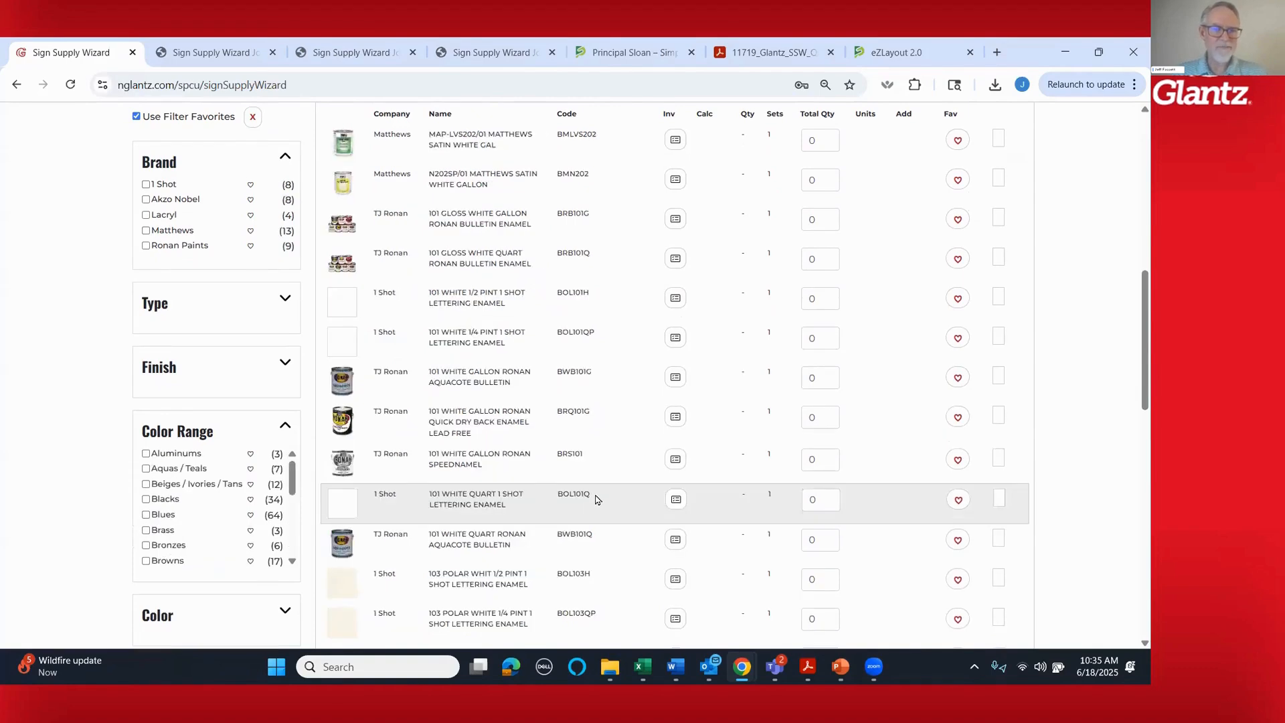
scroll(597, 500, "up", 2)
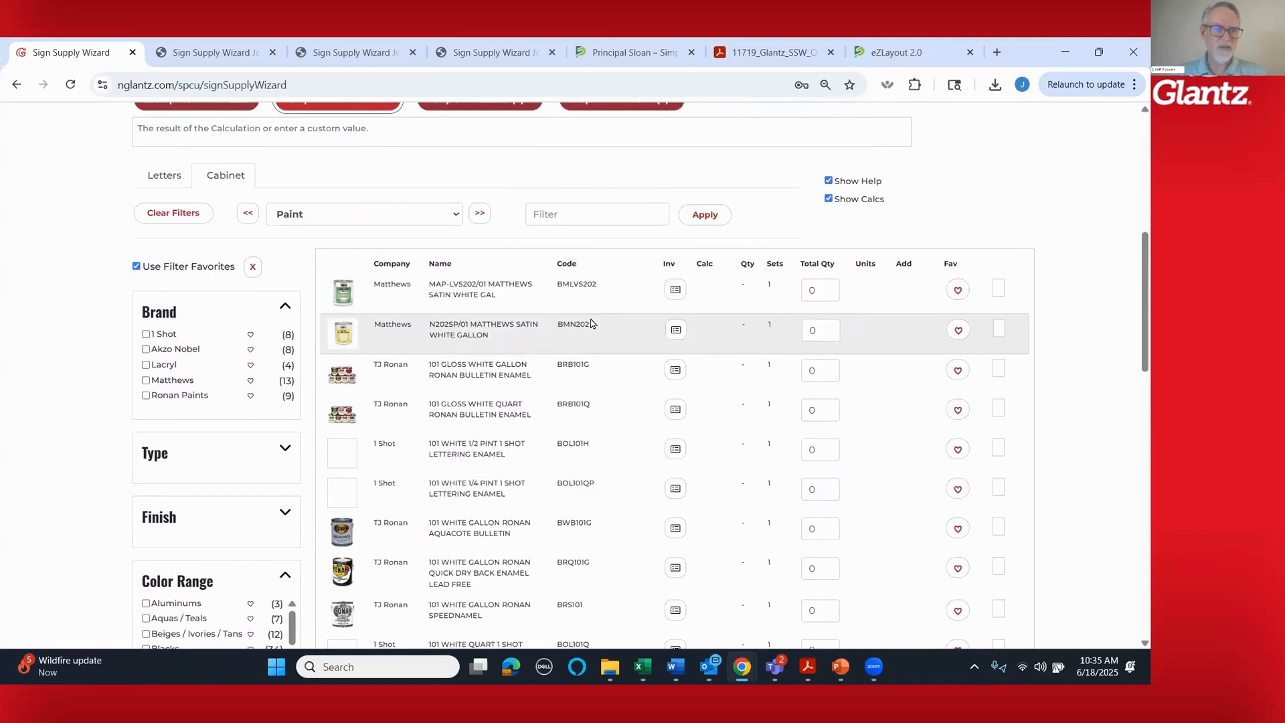
- Add 1 gallon of Matthews MAP-LVS202/01 Satin White paint to the BOM
left_click(828, 287)
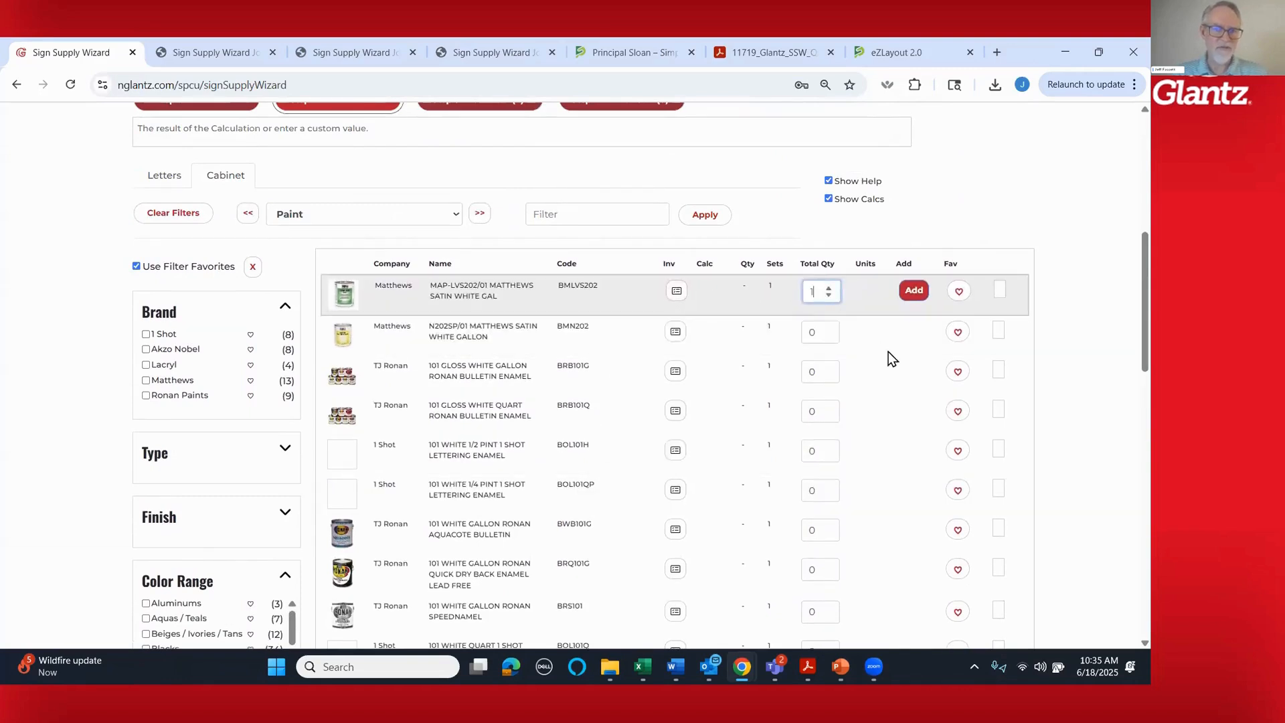
left_click(912, 293)
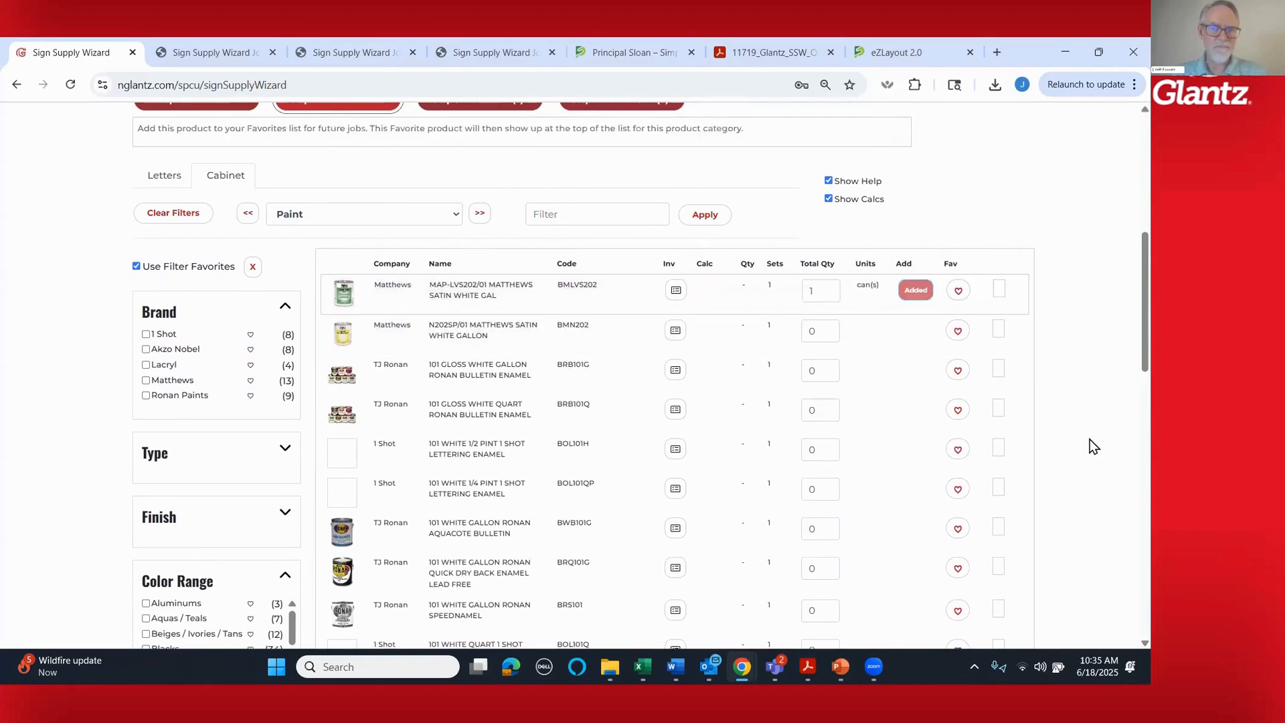
scroll(1087, 439, "up", 2)
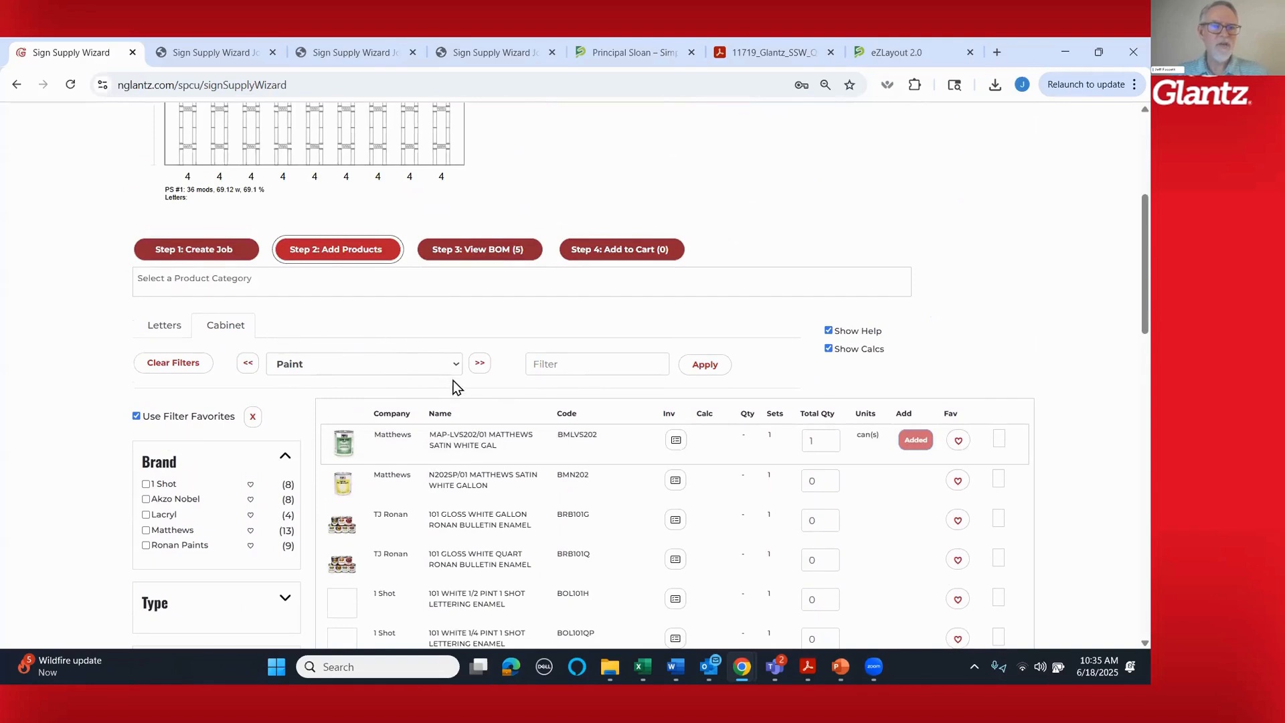
left_click(457, 369)
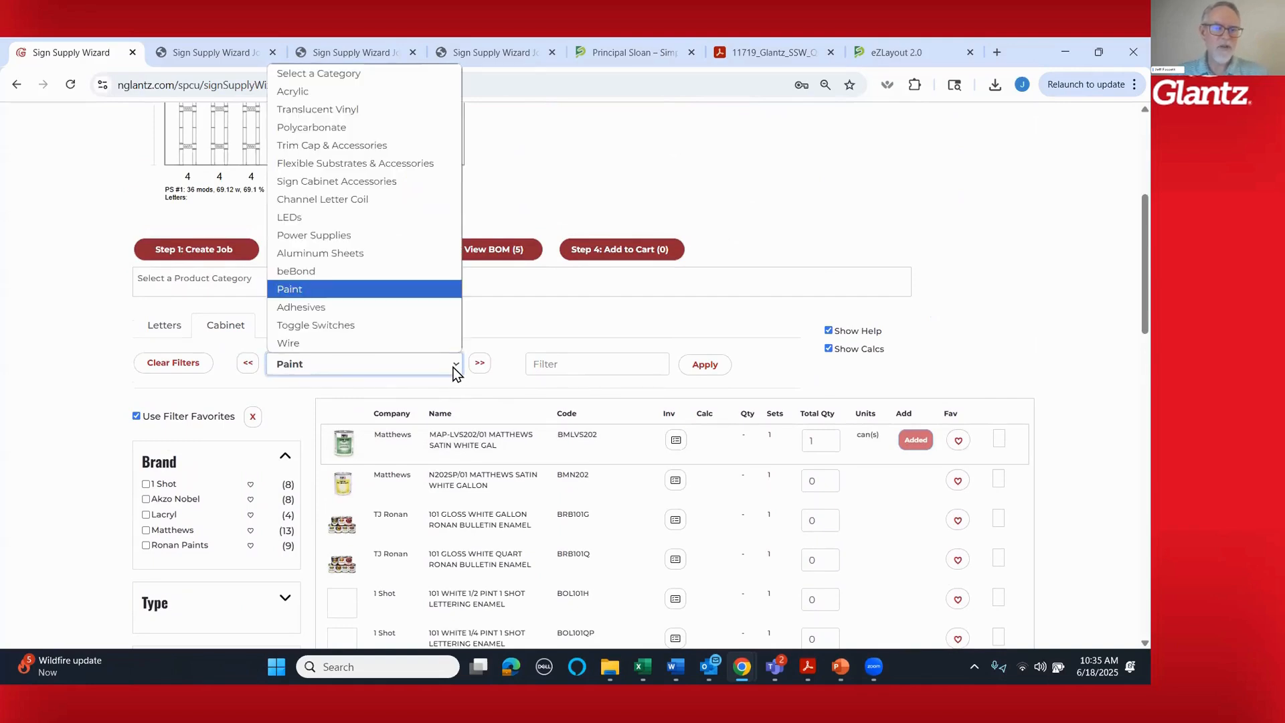
- From Toggle Switches, add one Ventex 20 amp toggle switch to the BOM
left_click(422, 325)
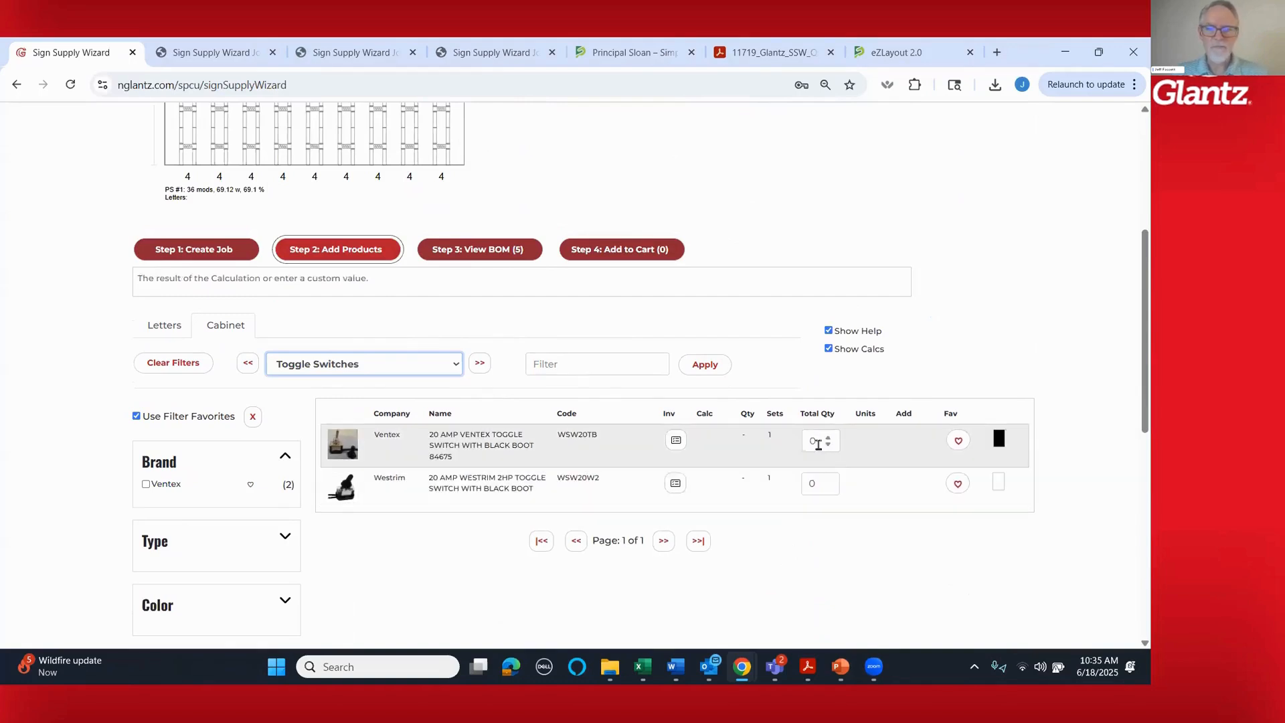
left_click(829, 439)
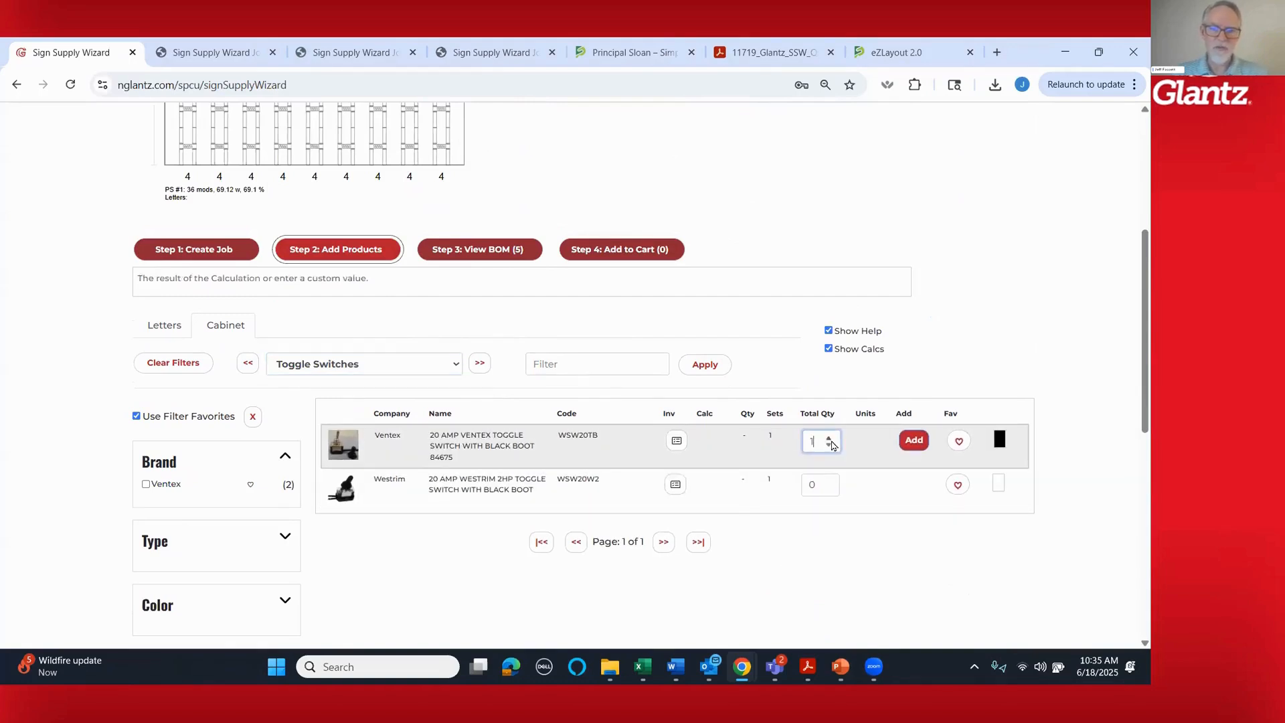
left_click(913, 440)
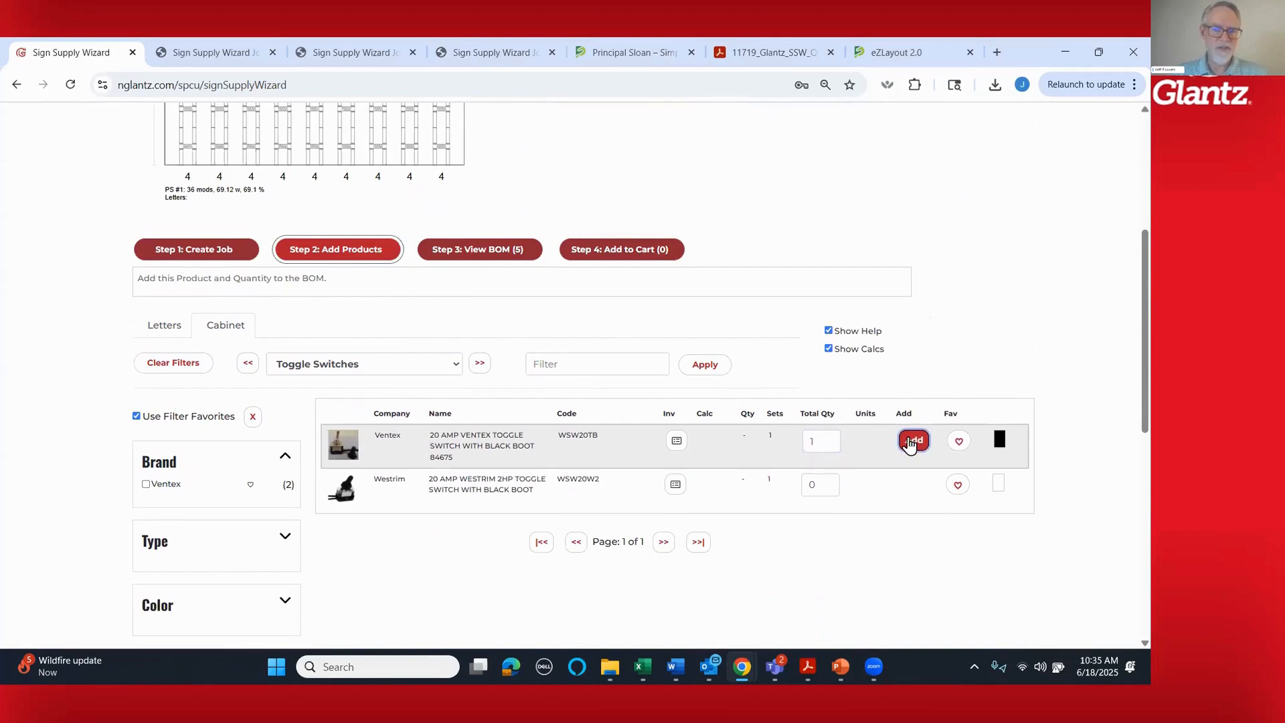
- In the Wire category, add one Paige GTO-15 white silicone 14AWG wire (250')
left_click(480, 364)
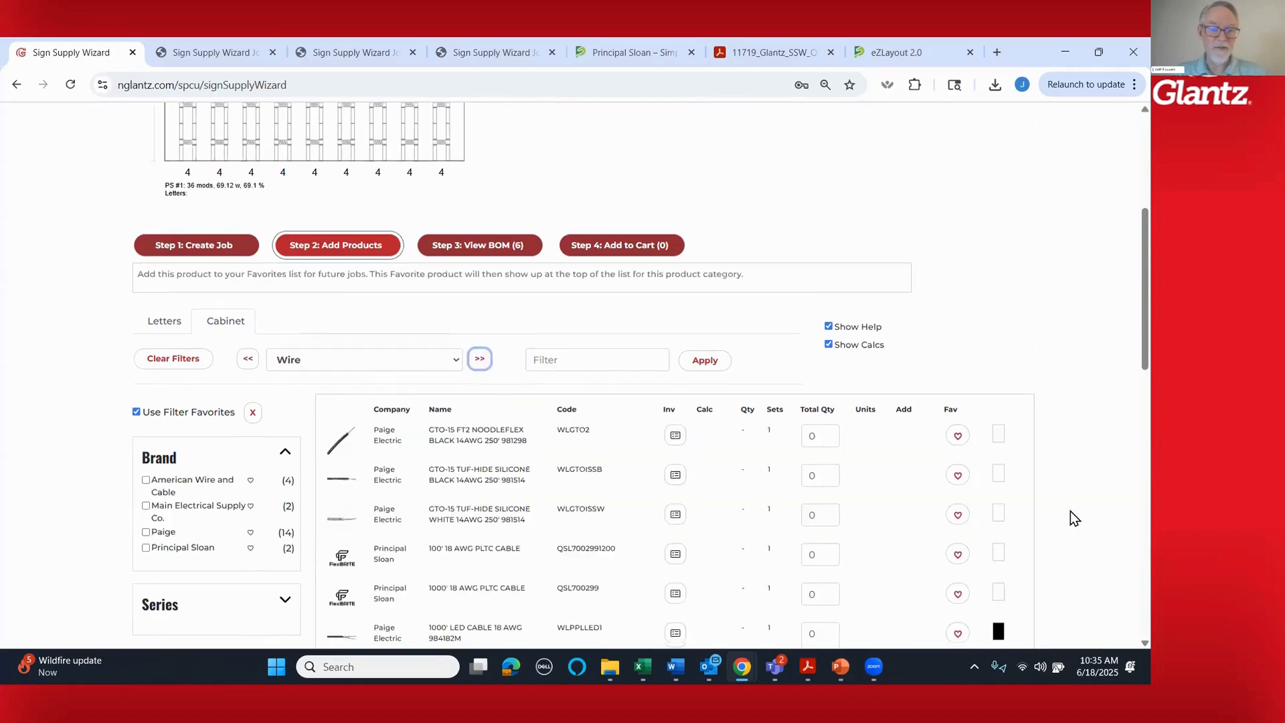
scroll(1071, 512, "down", 2)
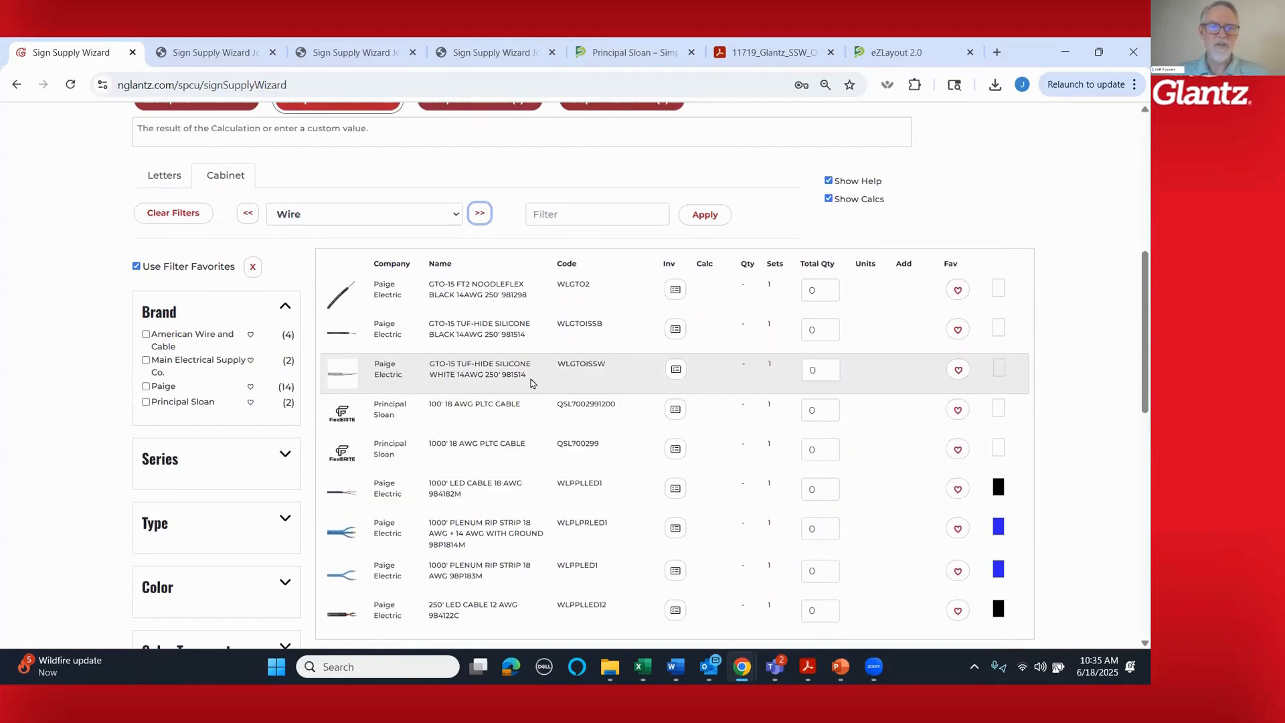
left_click(829, 368)
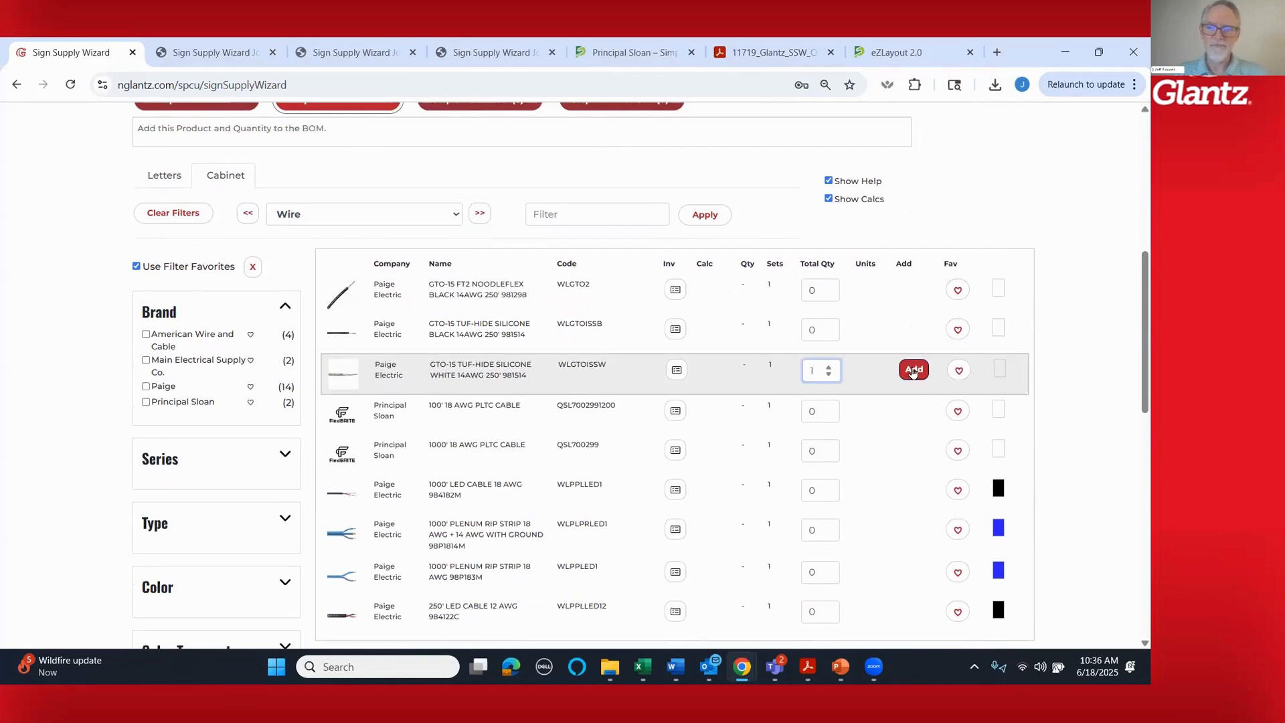
left_click(912, 370)
scroll(1064, 496, "up", 2)
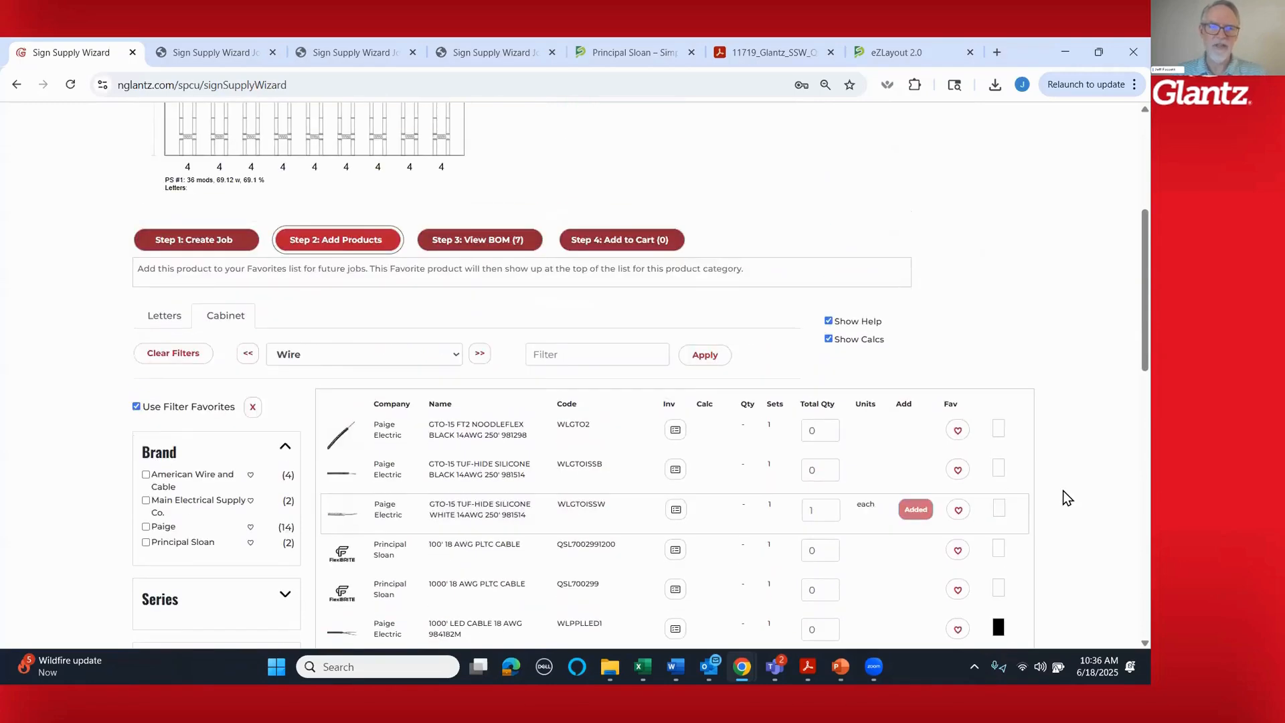
scroll(1063, 495, "up", 3)
scroll(843, 494, "down", 3)
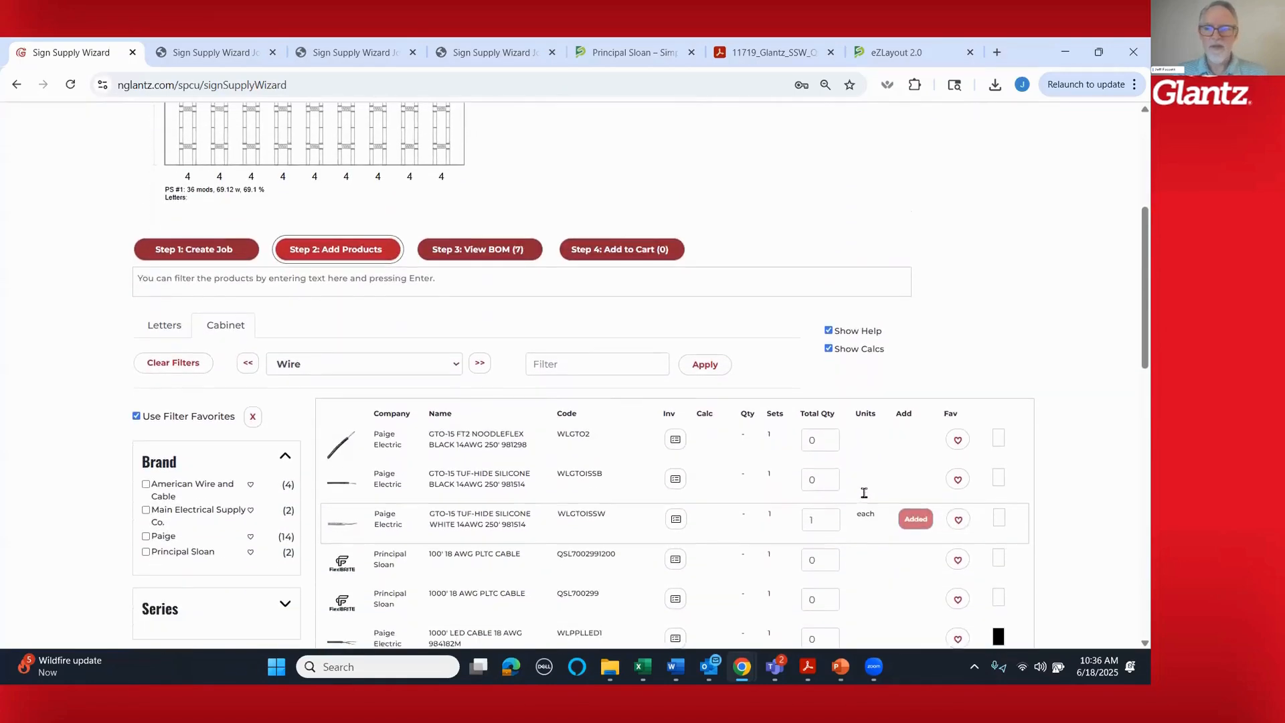
- In Step 3 View BOM, add 2 bags each of SignBOX 3 mounting clips and end brackets
left_click(482, 253)
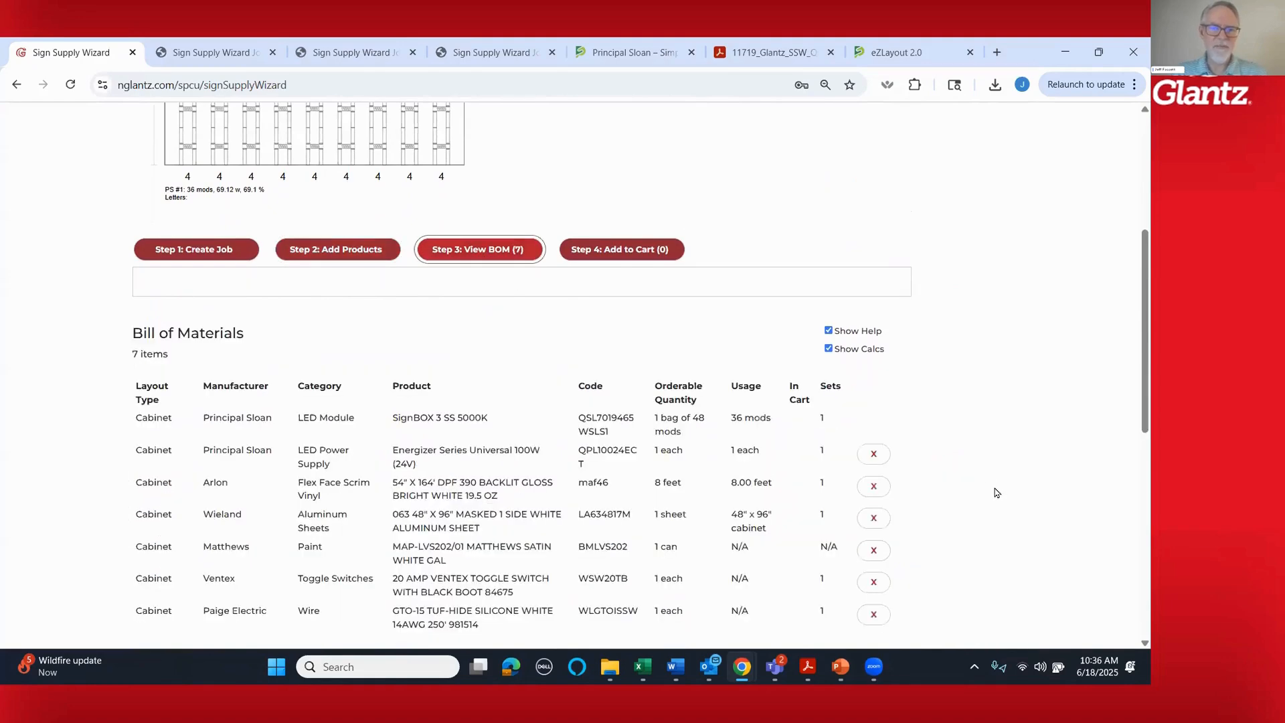
scroll(996, 493, "down", 2)
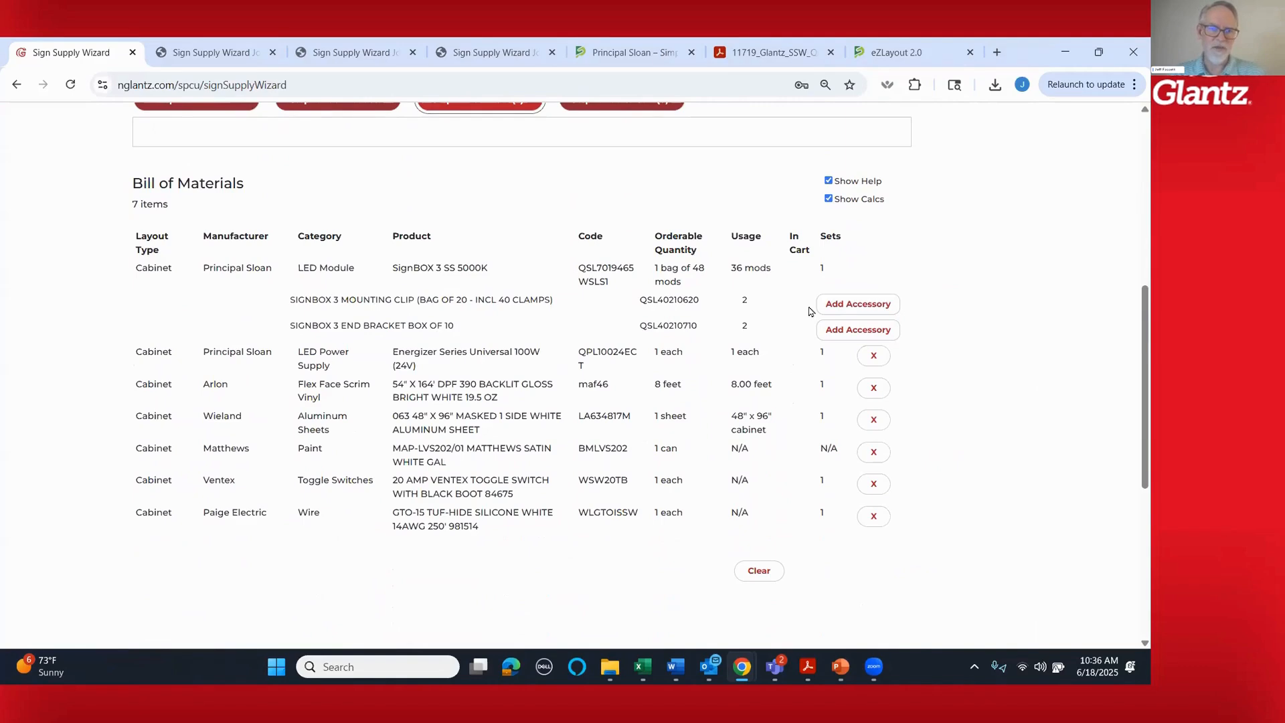
left_click(849, 314)
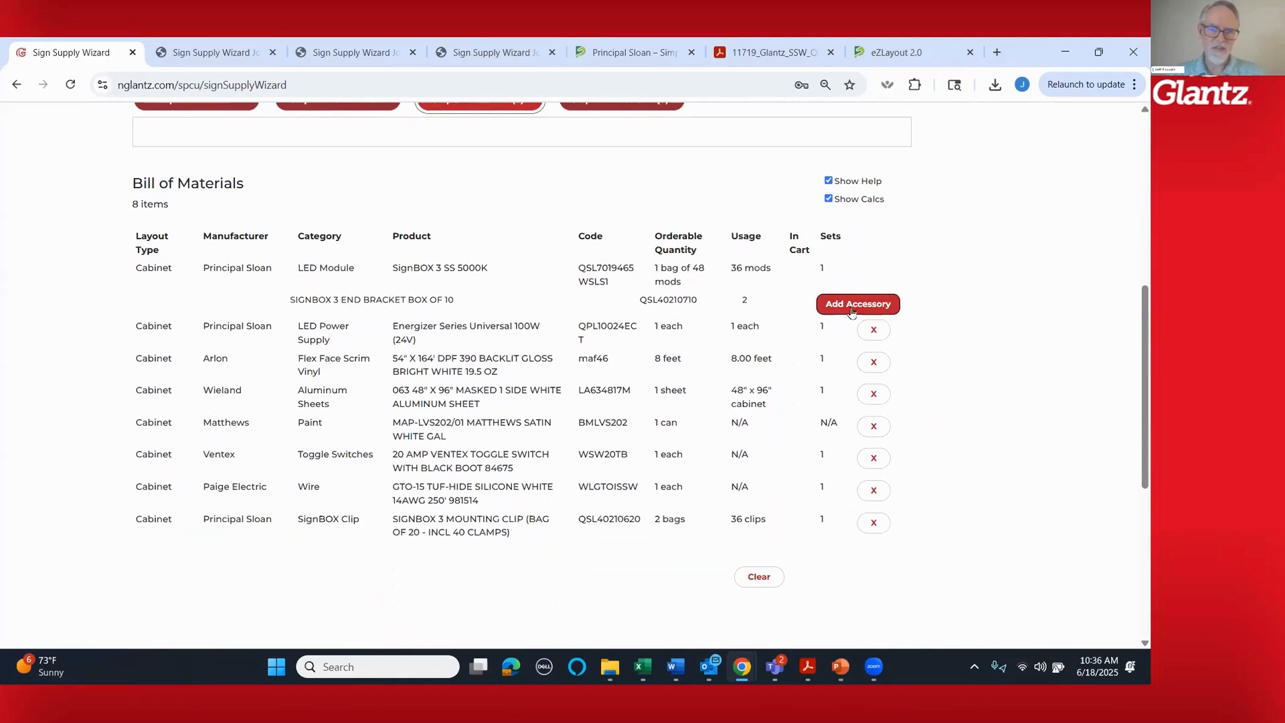
left_click(852, 305)
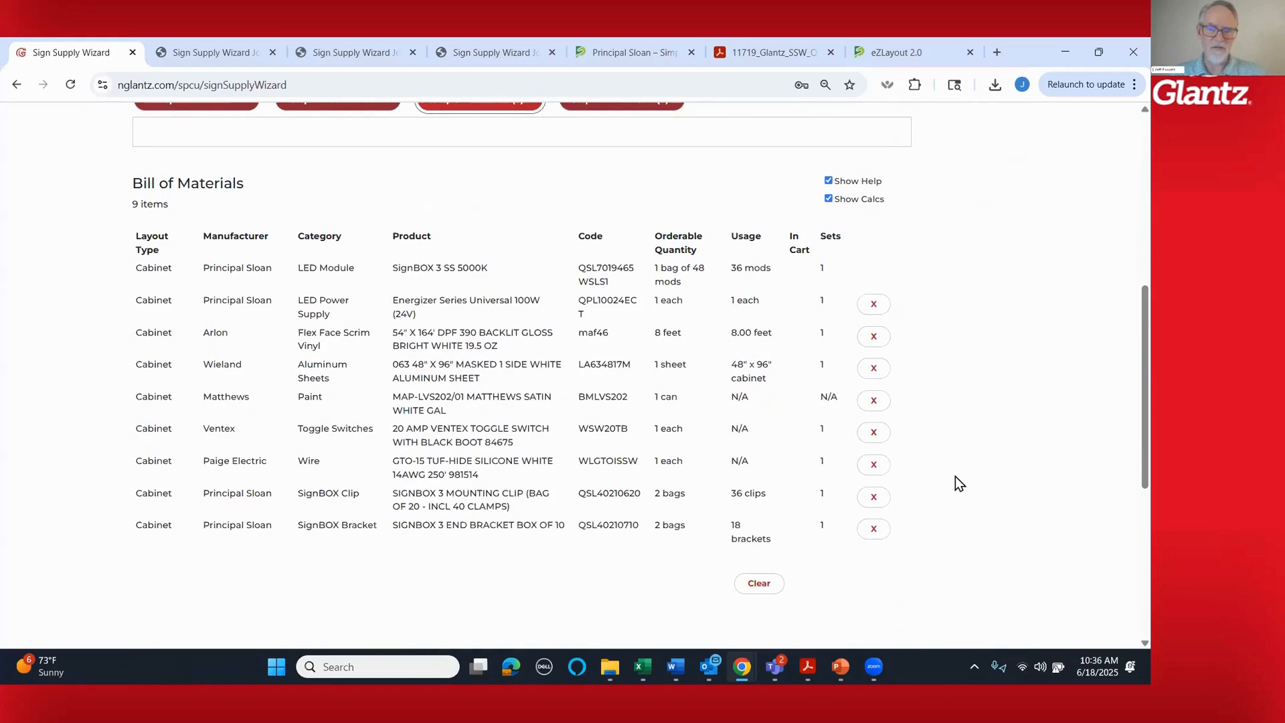
scroll(955, 476, "down", 1)
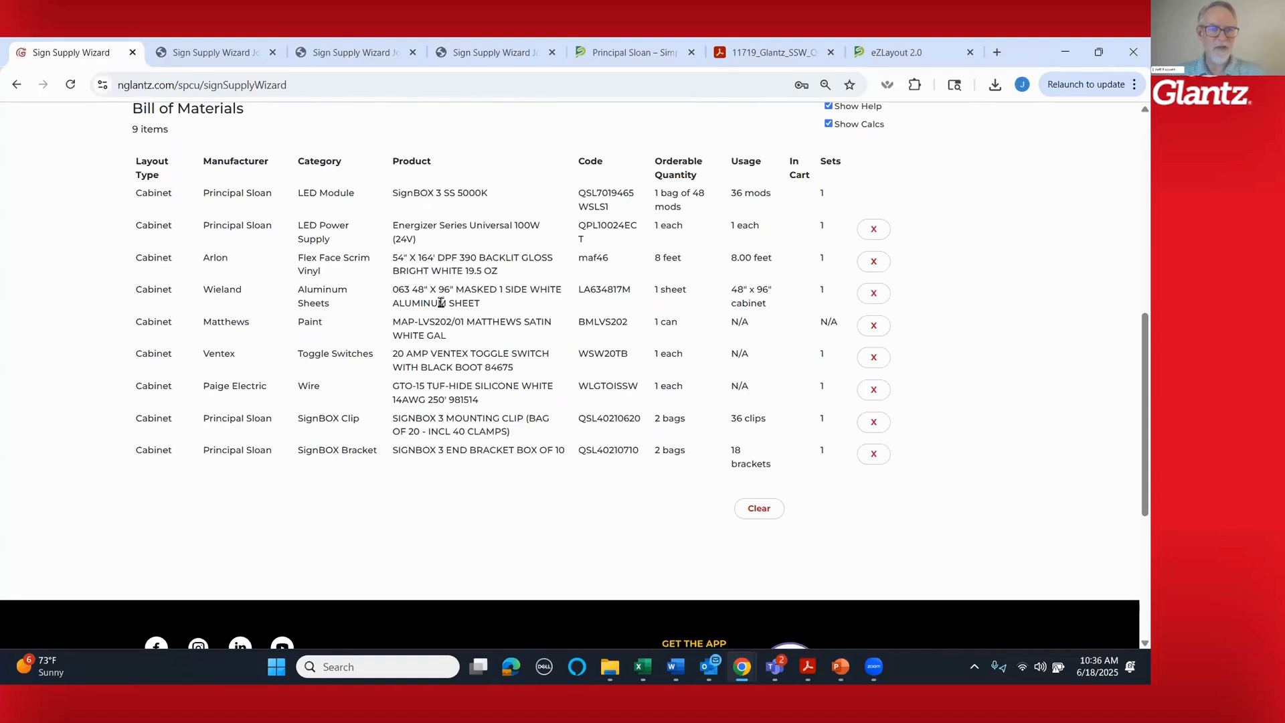
scroll(550, 443, "up", 4)
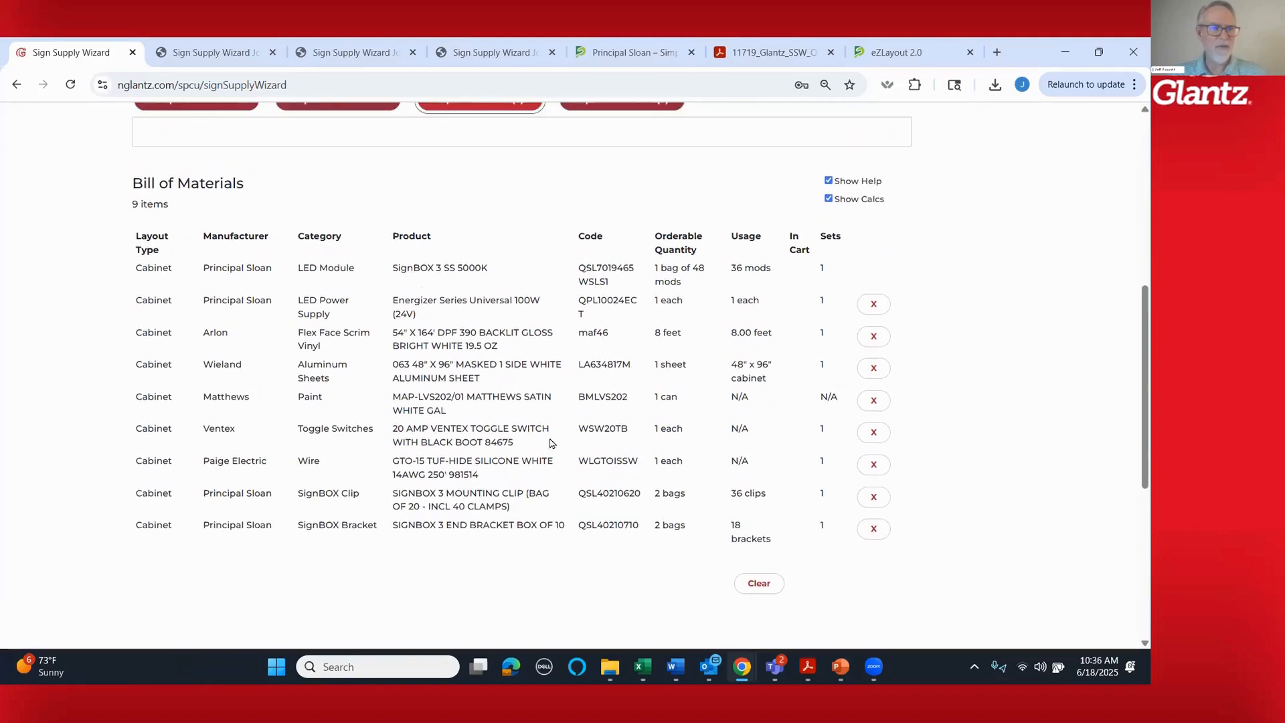
scroll(550, 443, "down", 1)
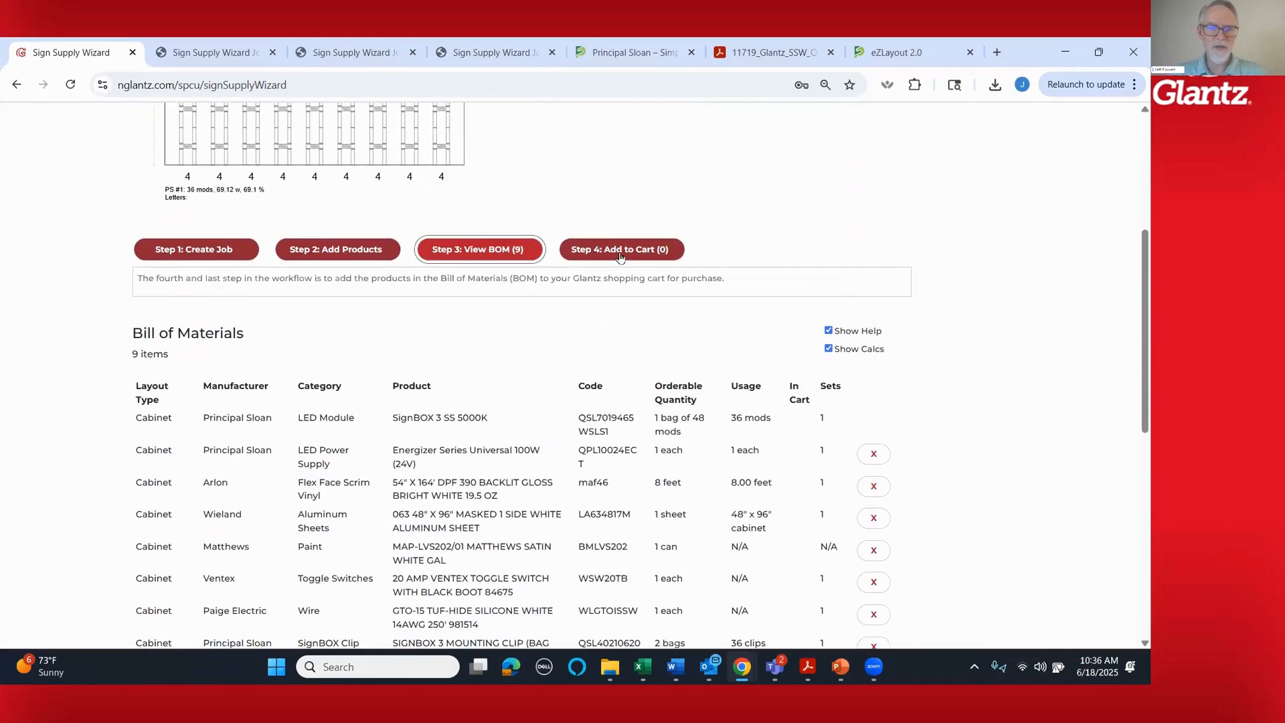
- Proceed to Step 4 Add to Cart (9) and review the 4-page job PDF with layout and BOM
left_click(626, 258)
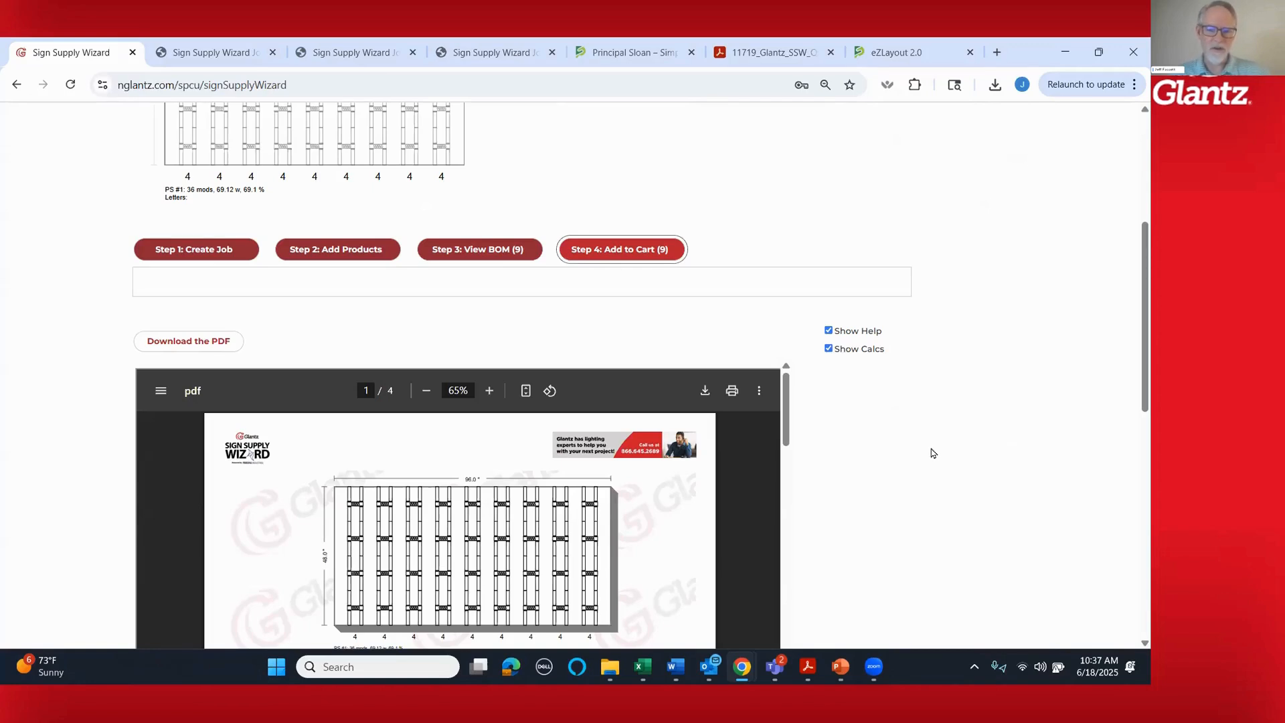
scroll(934, 454, "down", 3)
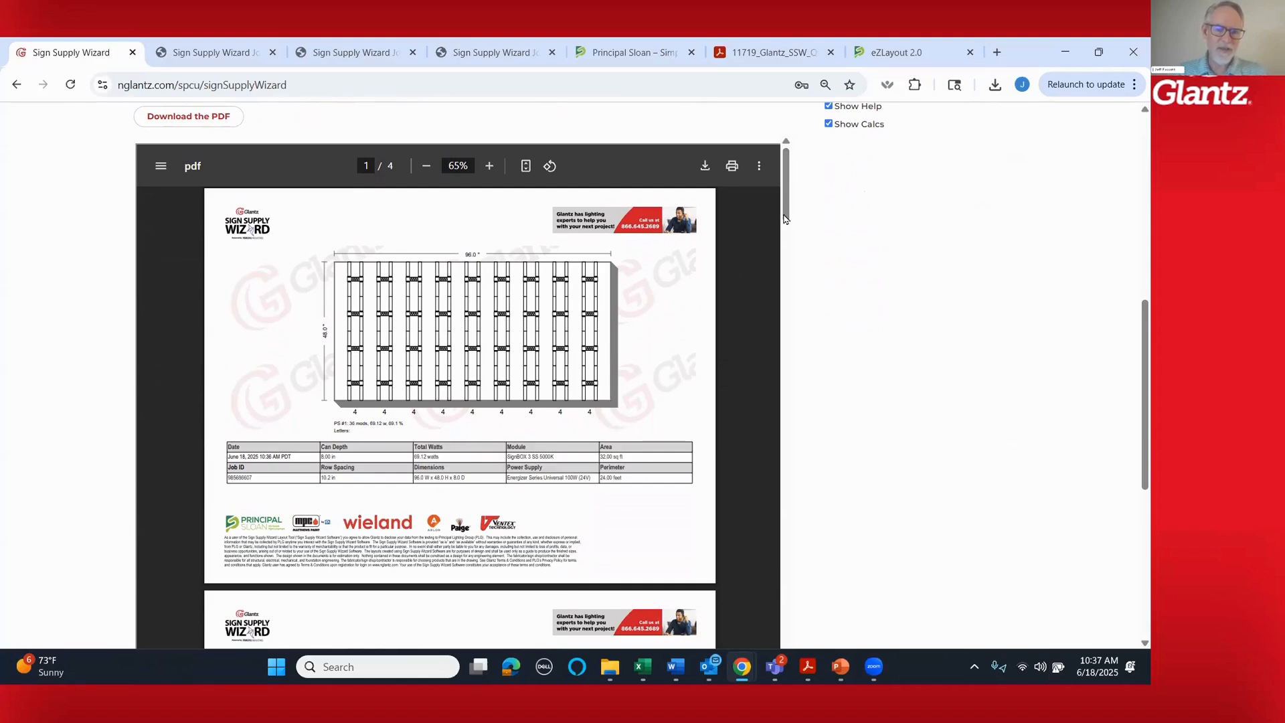
left_click_drag(787, 198, 782, 361)
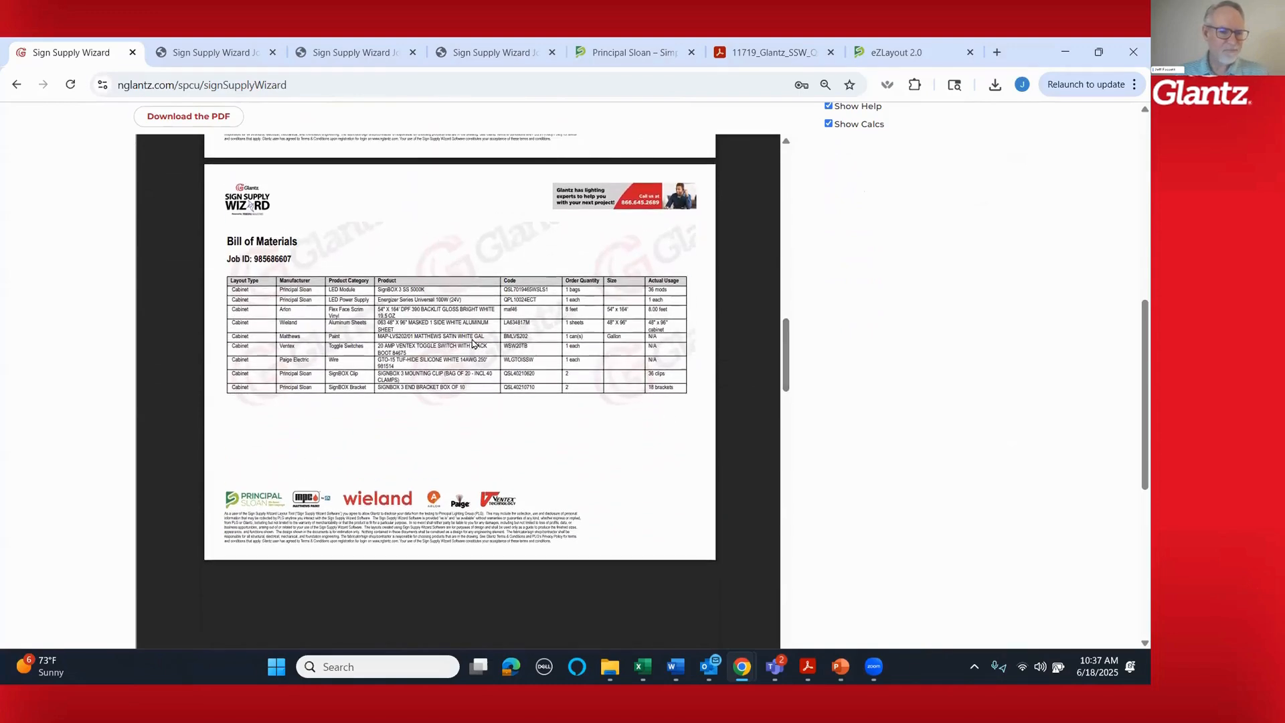
scroll(1030, 380, "up", 8)
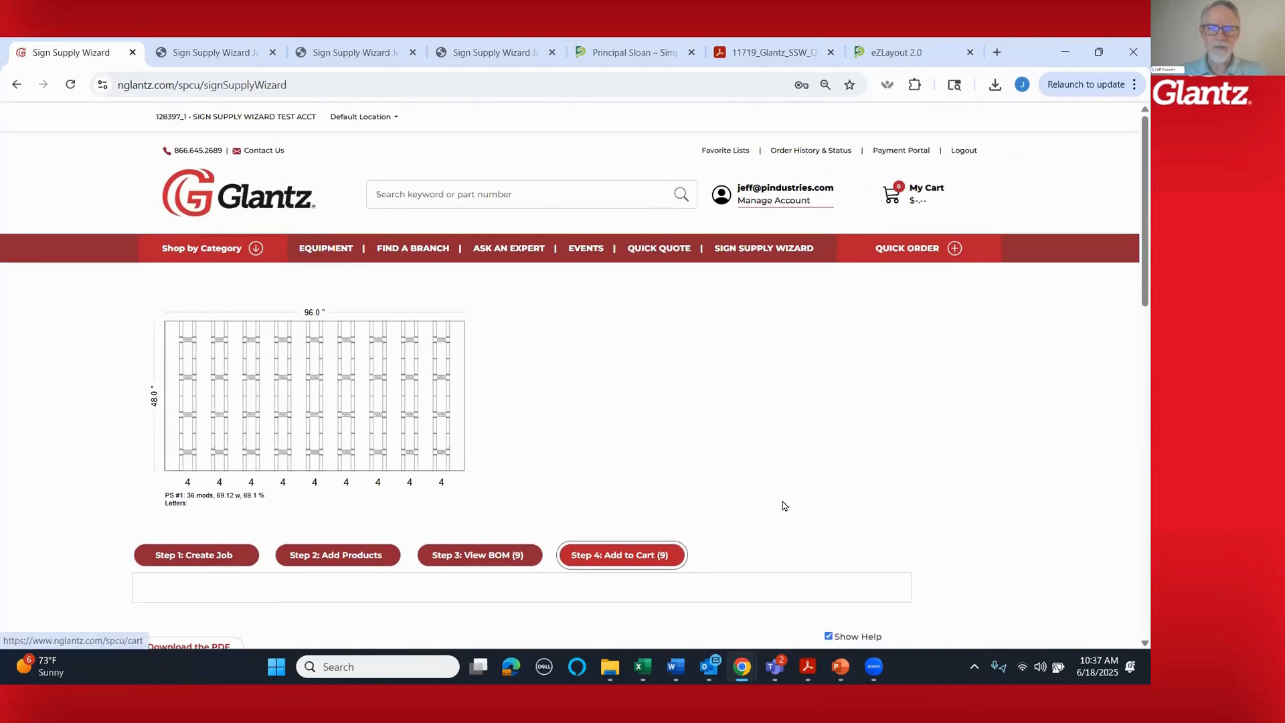
scroll(1007, 503, "down", 3)
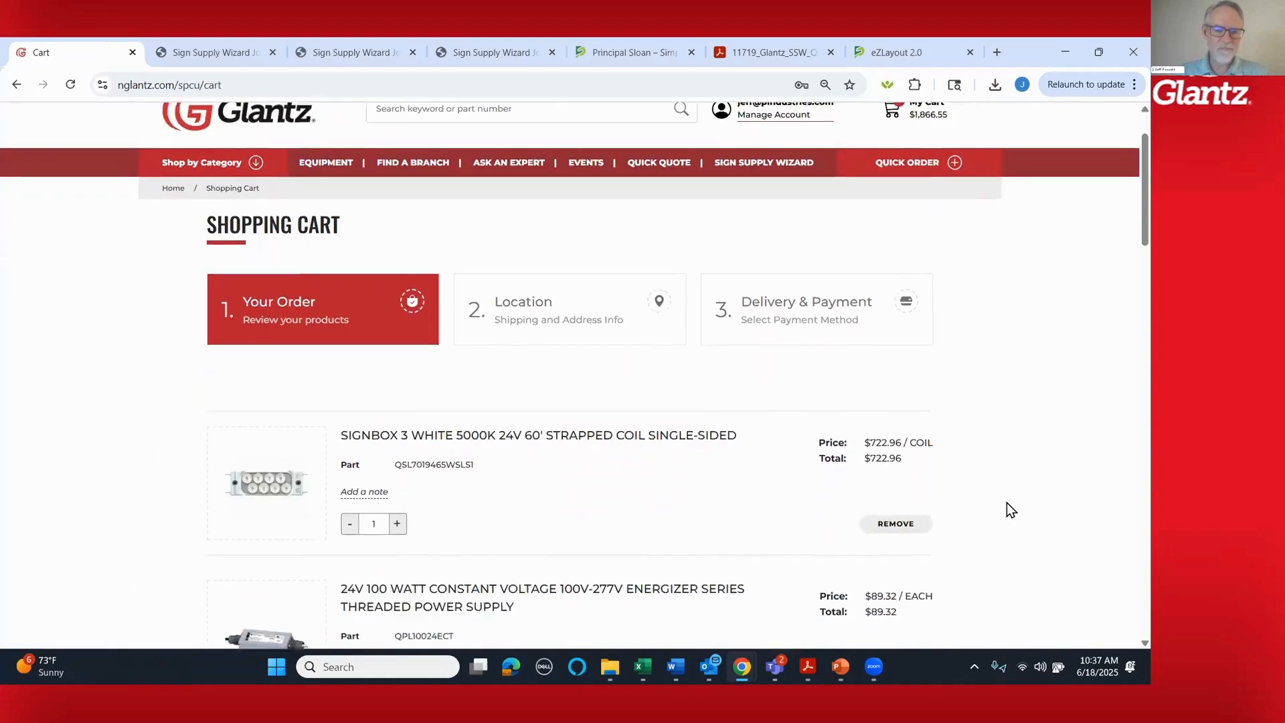
scroll(1007, 503, "down", 5)
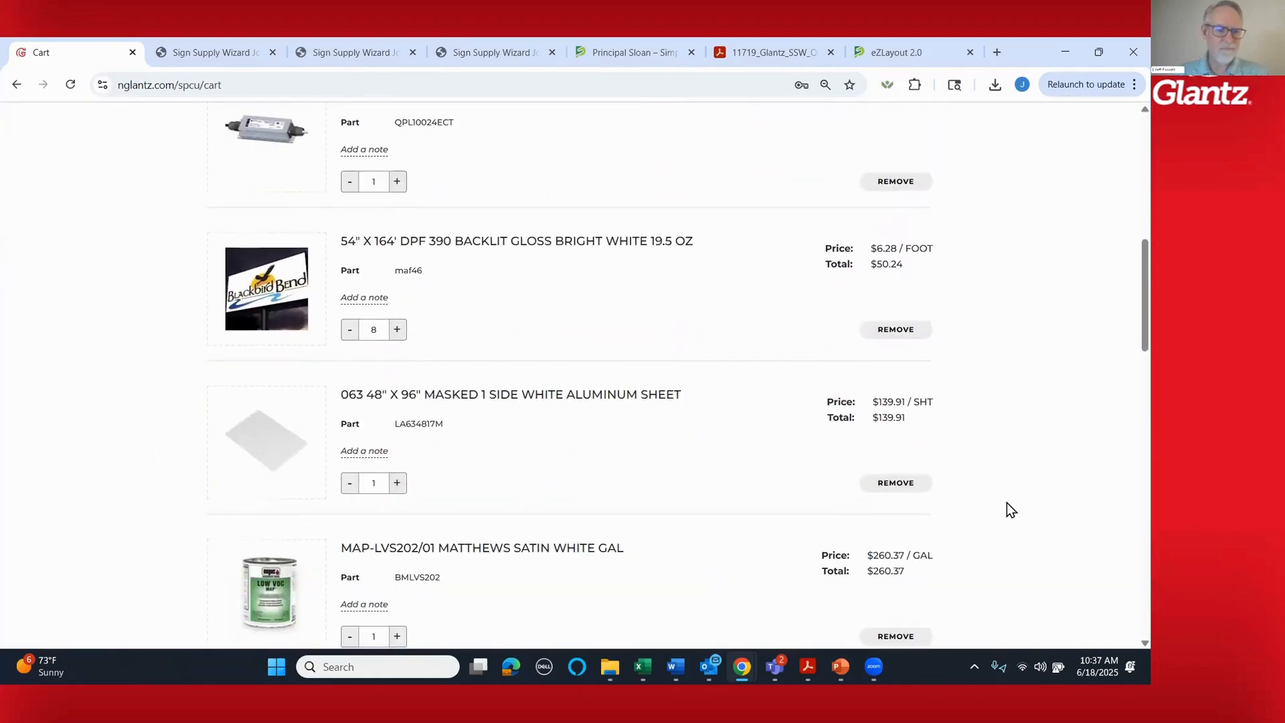
scroll(1007, 503, "down", 10)
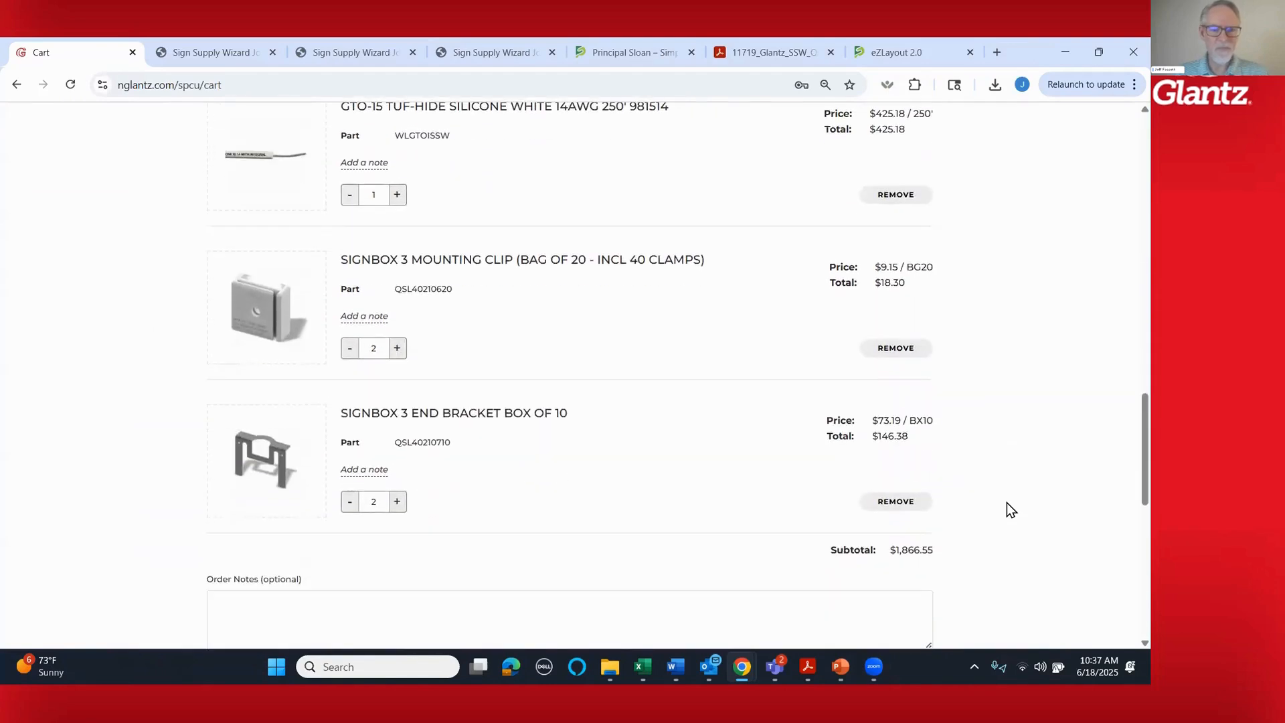
scroll(1007, 504, "down", 1)
scroll(1007, 503, "up", 20)
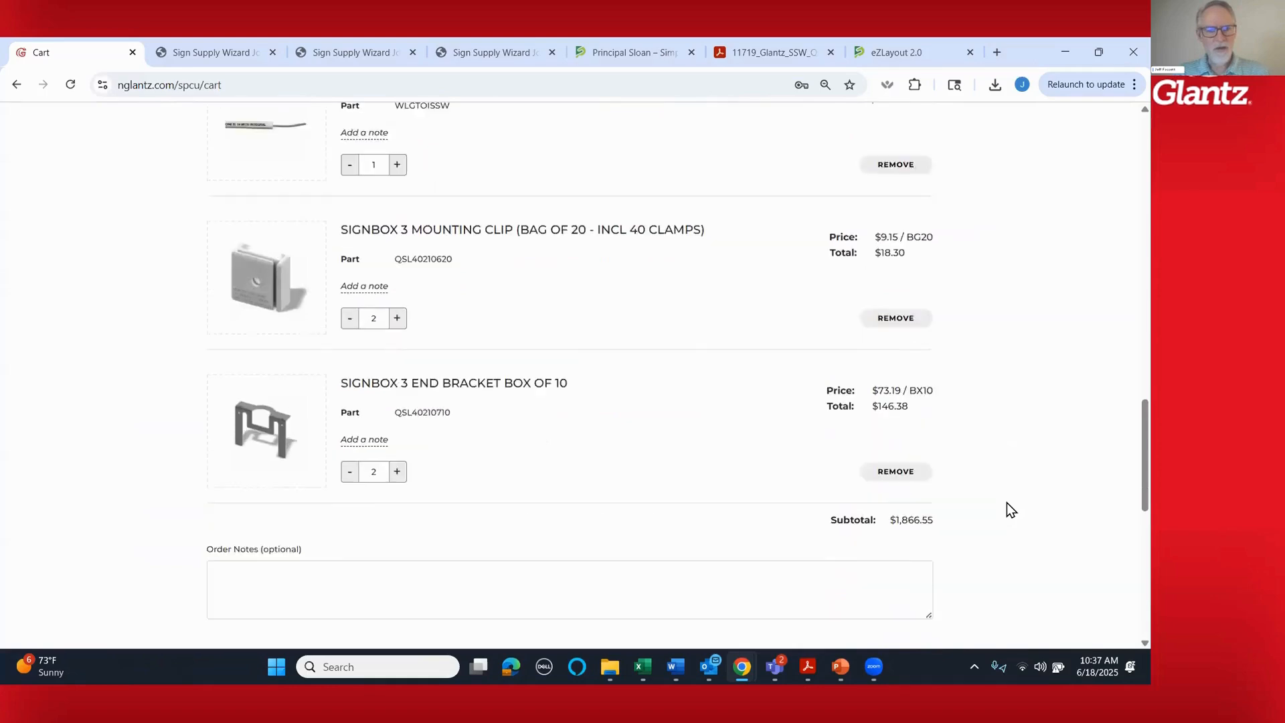
scroll(1006, 504, "up", 4)
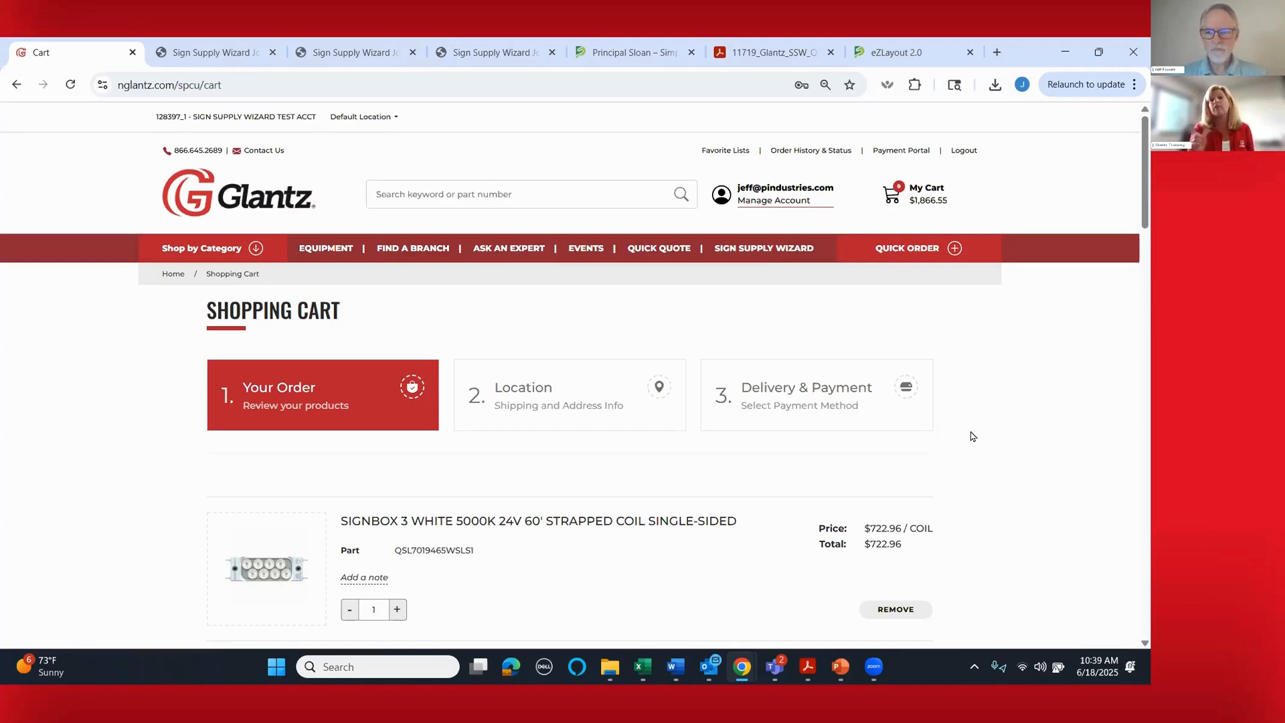
- Save the $1,866.55 cart for later as an order
scroll(973, 437, "down", 20)
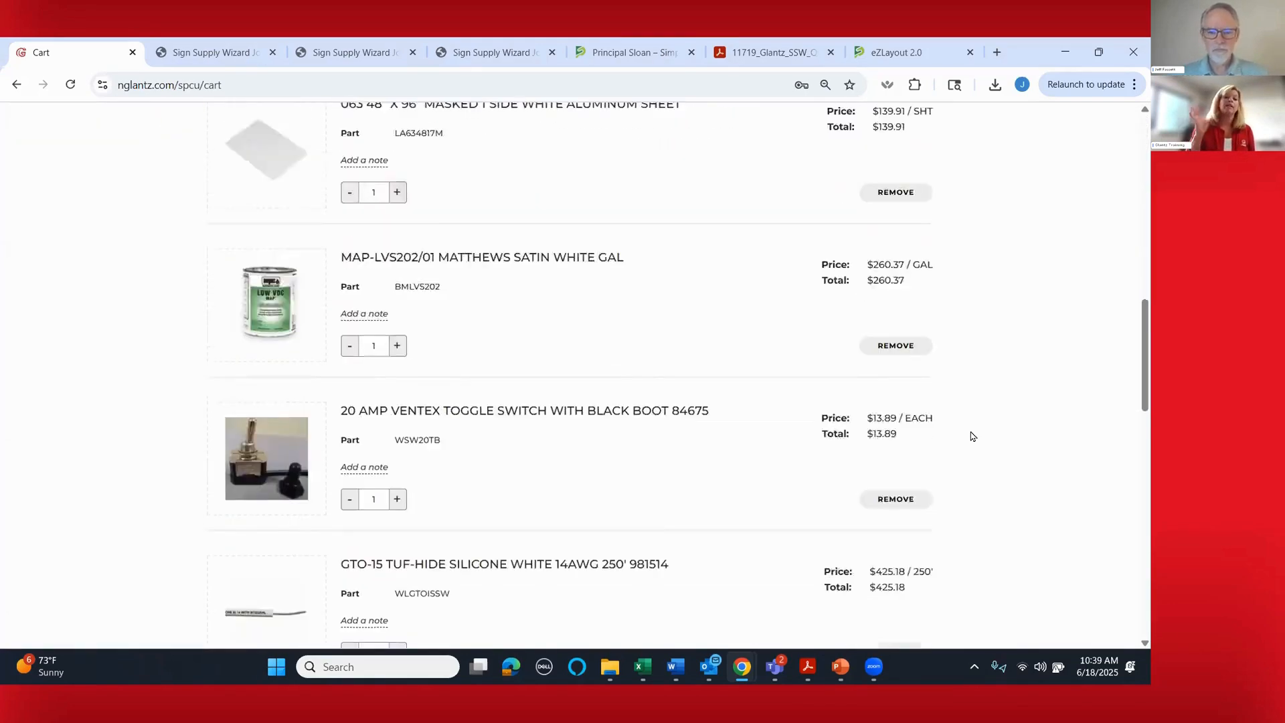
scroll(973, 437, "down", 1)
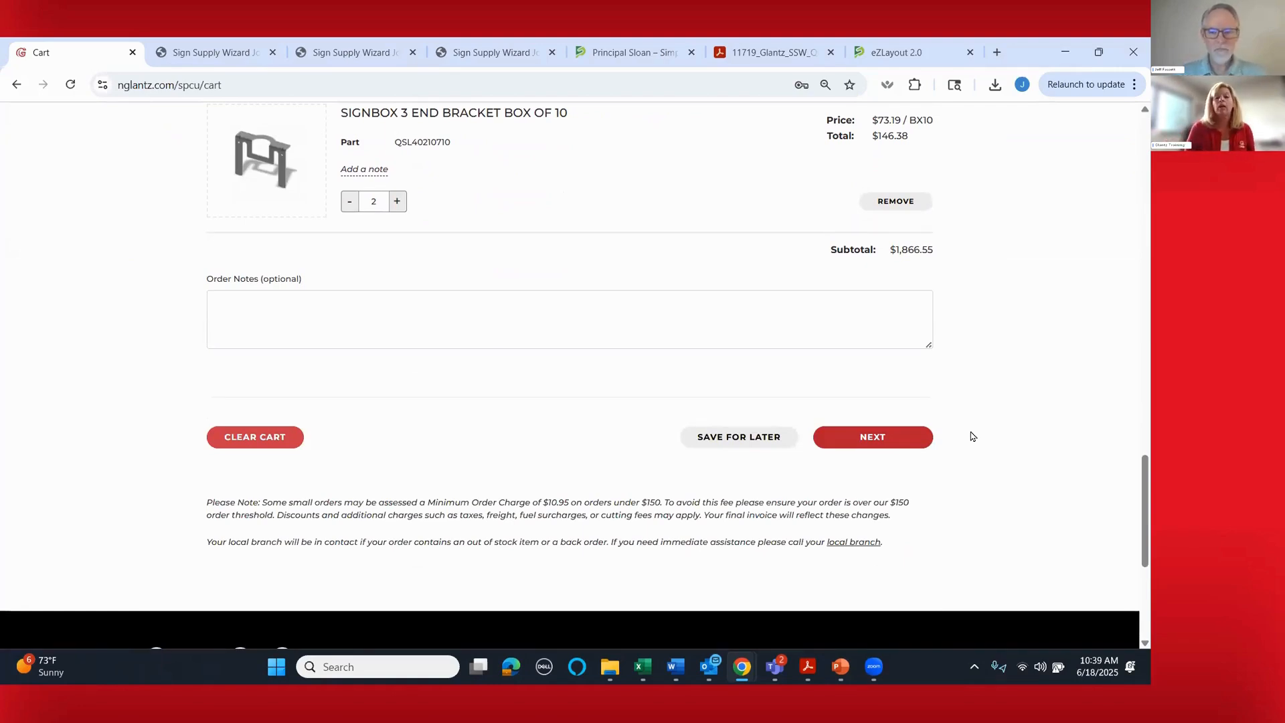
left_click(736, 442)
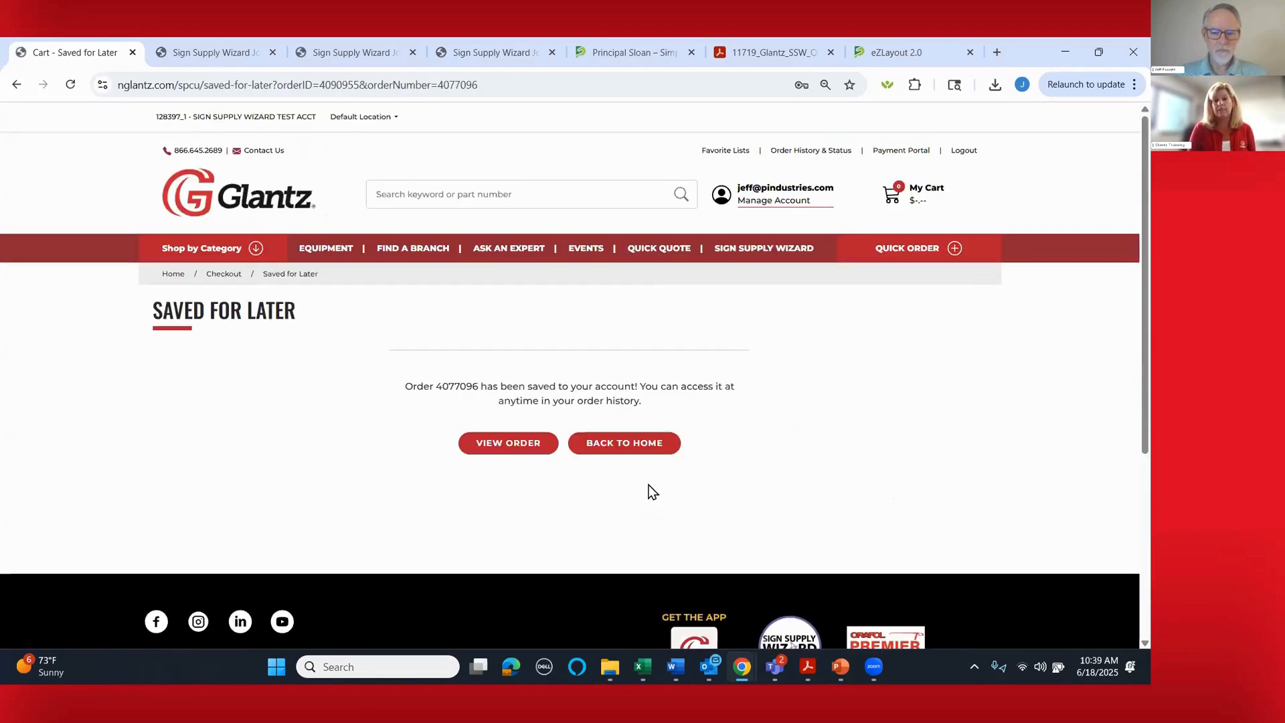
- View the saved order's acknowledgement, then return to the store's Sign Supply Wizard page
left_click(508, 444)
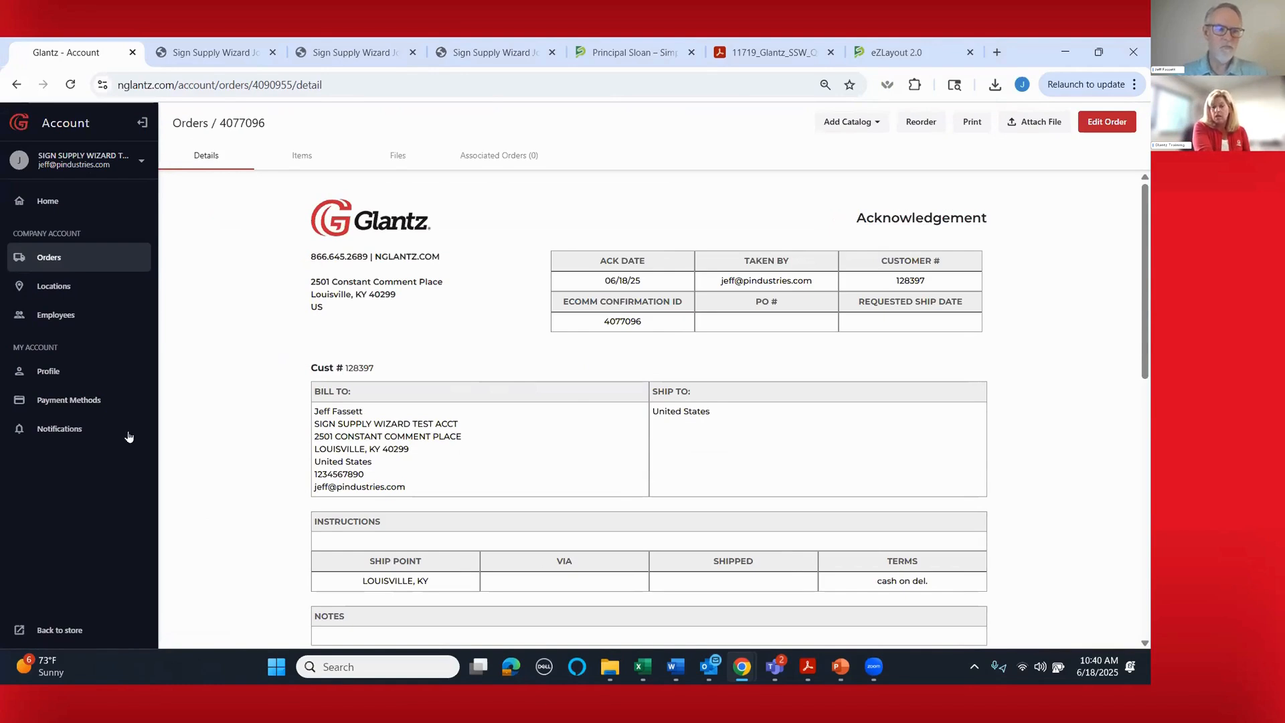
left_click(59, 618)
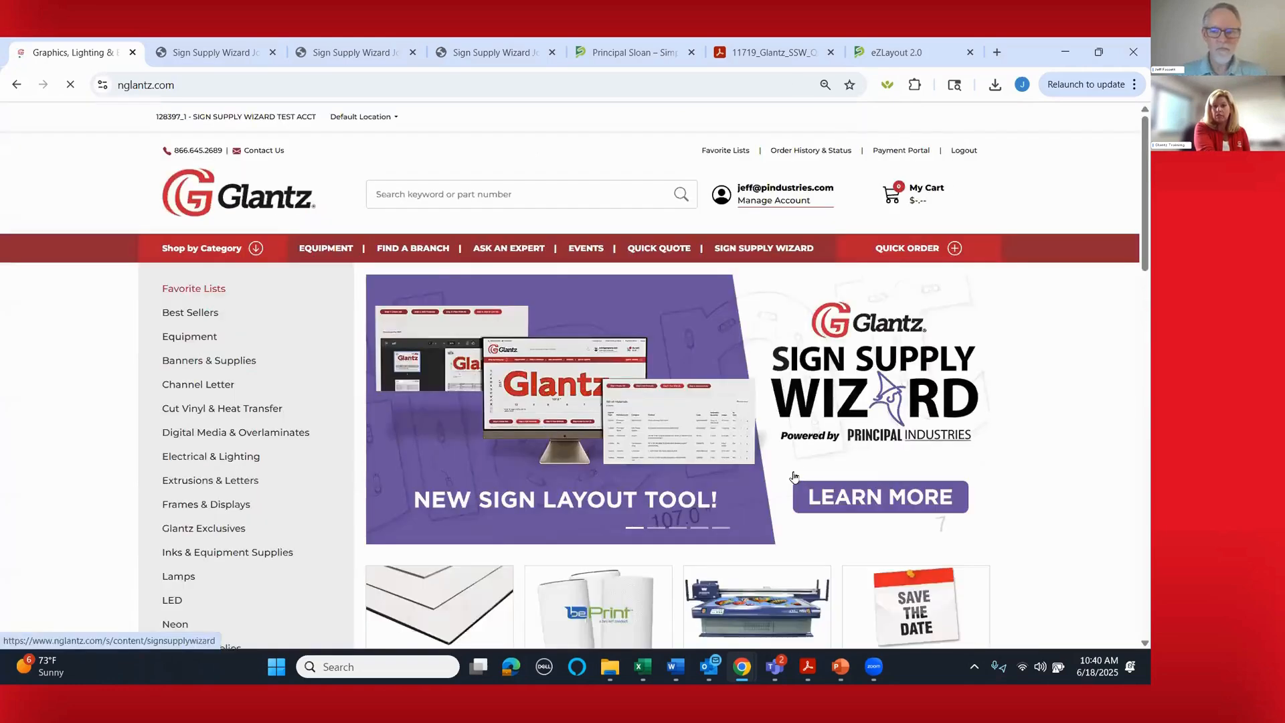
left_click(794, 477)
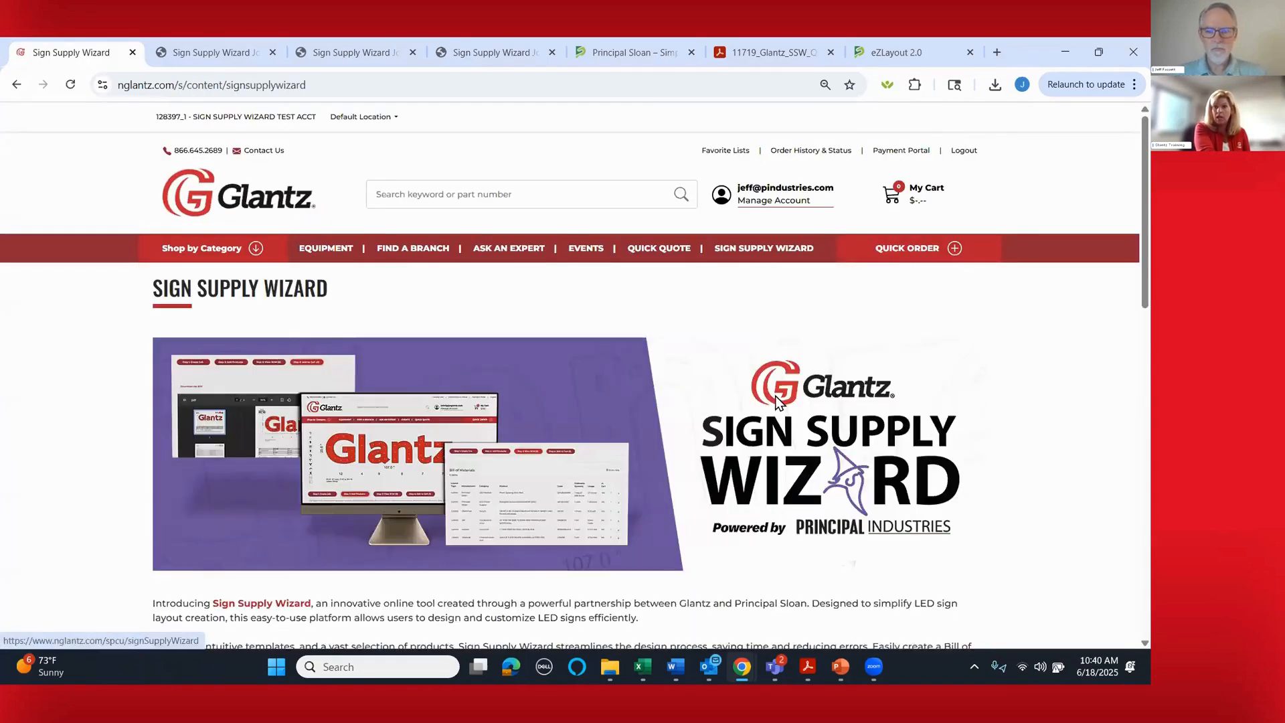
- Launch the Sign Supply Wizard tool and open Step 1: Create Job for the 48 x 96 cabinet
scroll(646, 436, "down", 5)
left_click(577, 439)
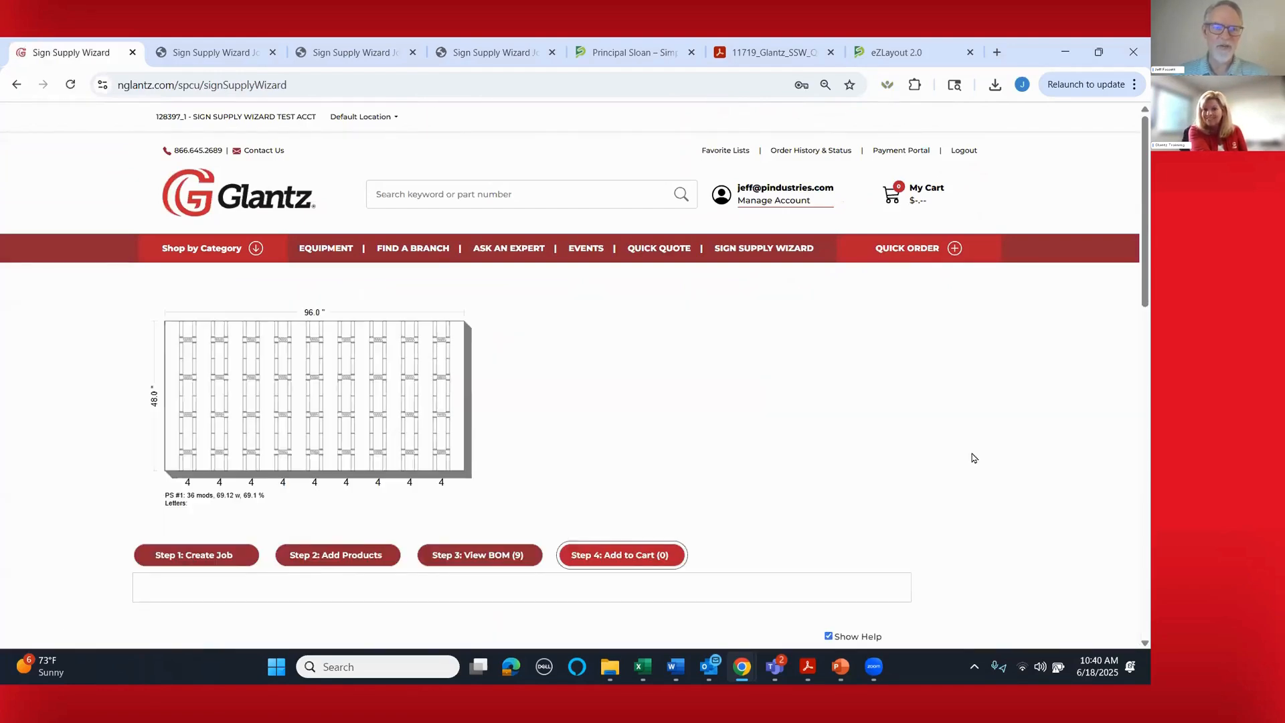
scroll(783, 482, "down", 2)
scroll(396, 430, "down", 1)
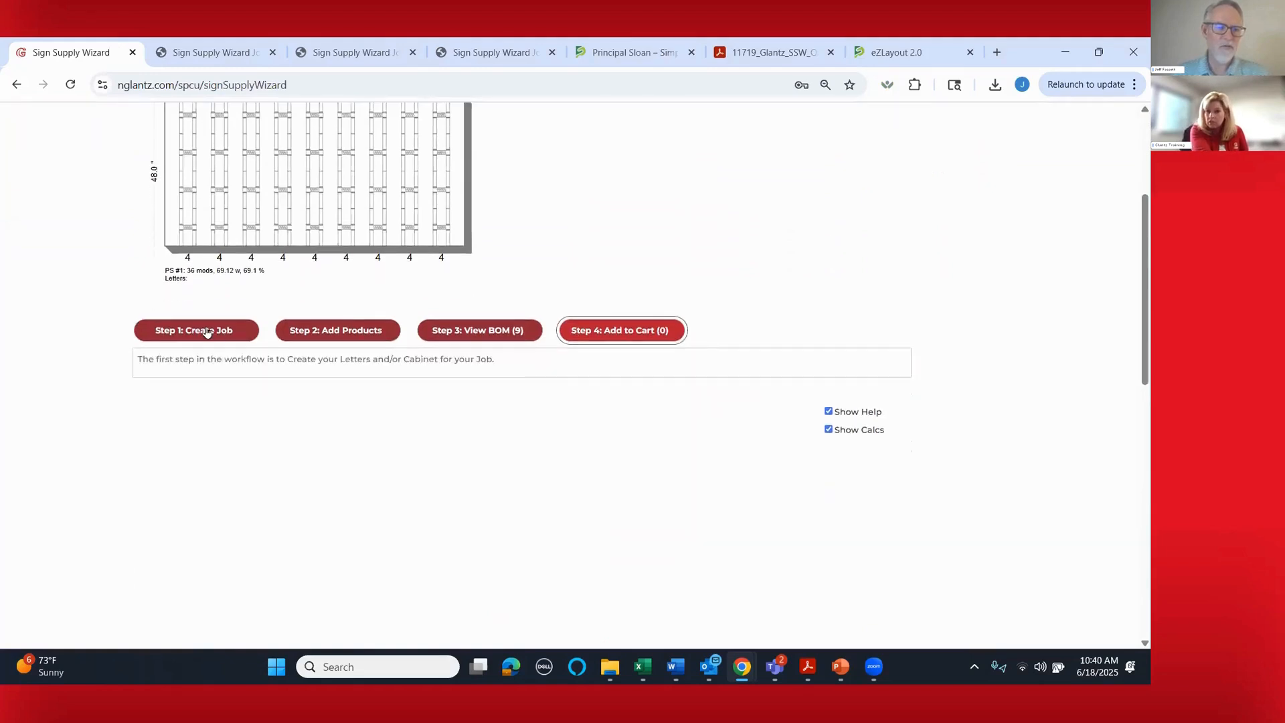
left_click(201, 330)
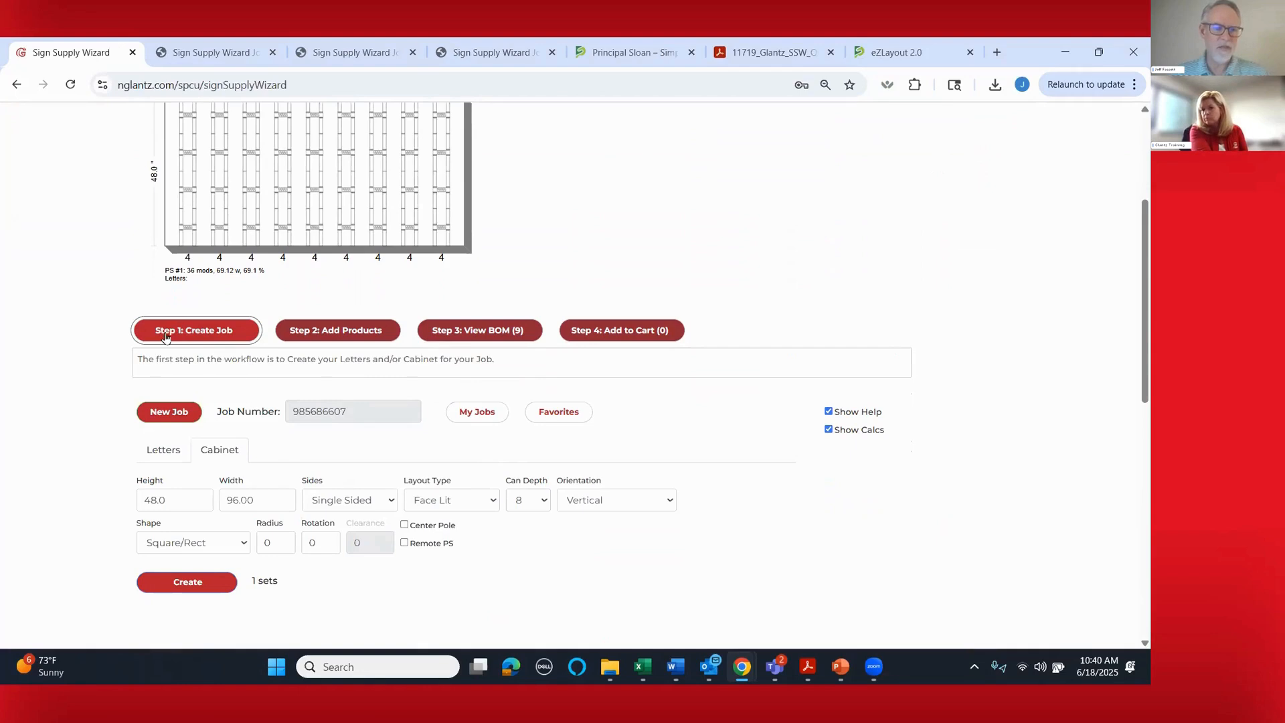
- Open My Jobs and look through the saved Cabinet, Letters and blank jobs from June 17–18
left_click(469, 411)
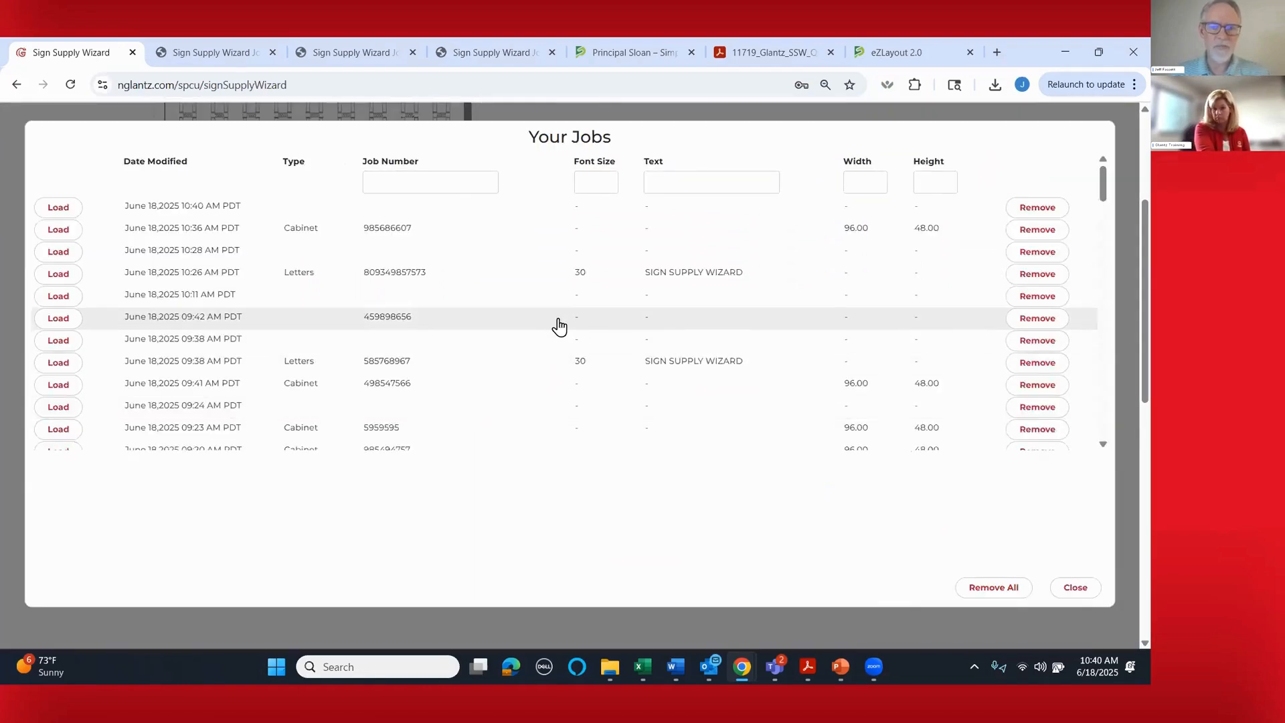
scroll(559, 329, "down", 1)
scroll(558, 327, "down", 4)
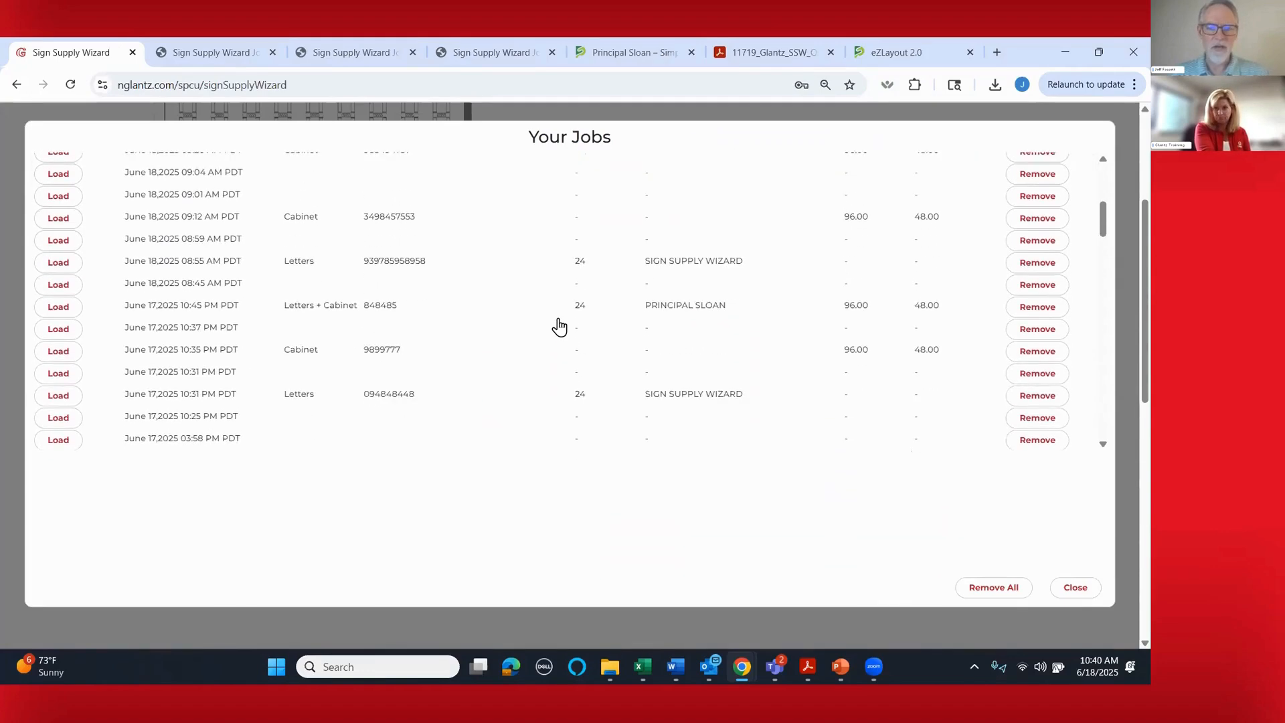
scroll(558, 327, "down", 2)
scroll(559, 327, "up", 8)
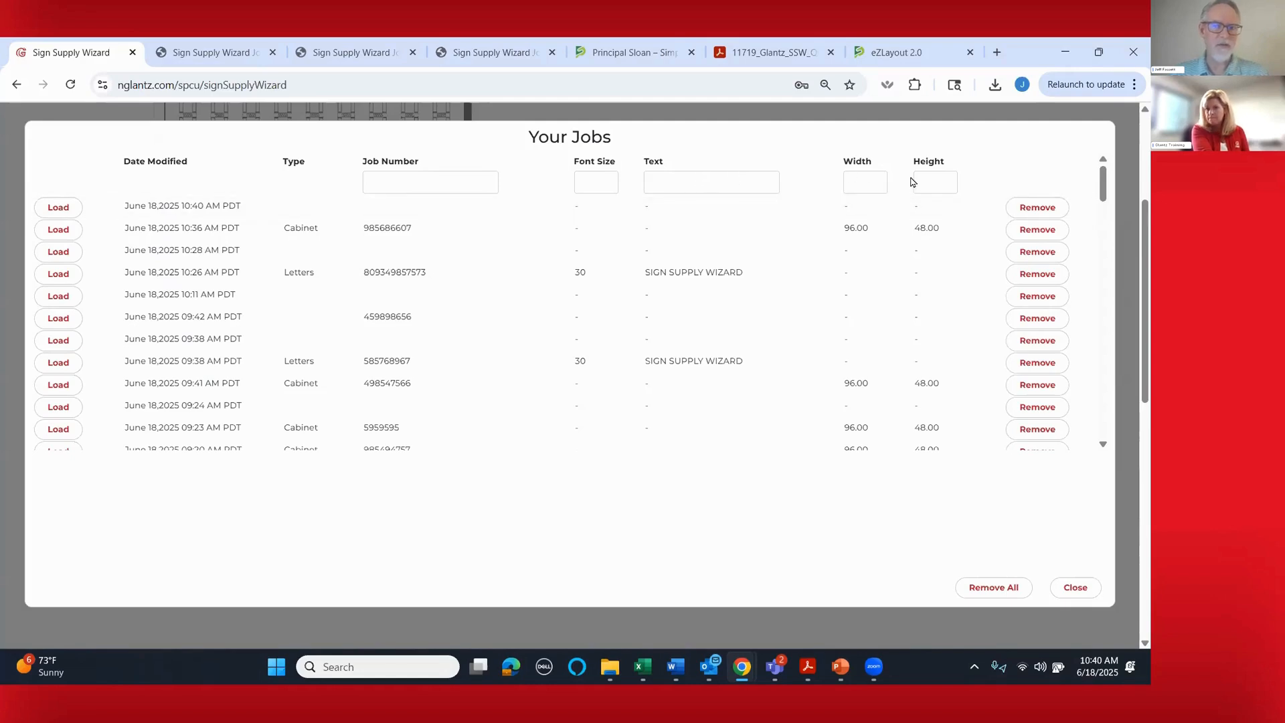
- Close the saved jobs list and review the current favorite products
left_click(1086, 594)
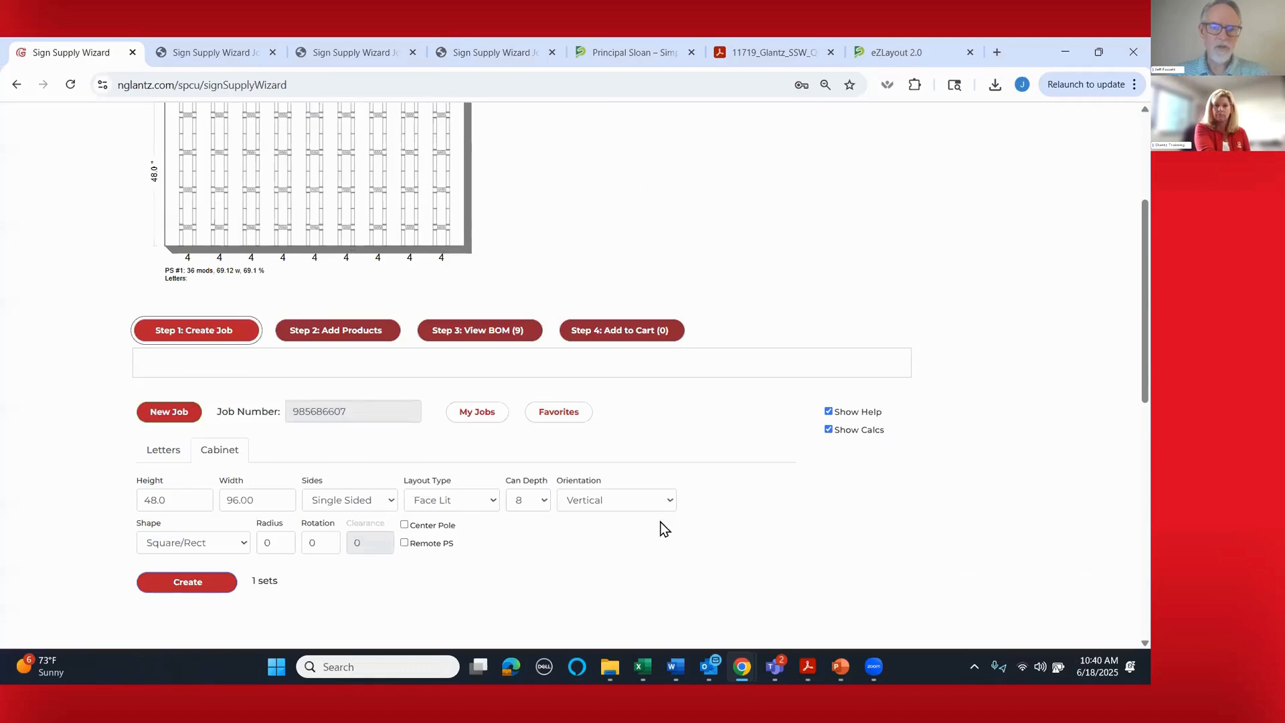
left_click(560, 415)
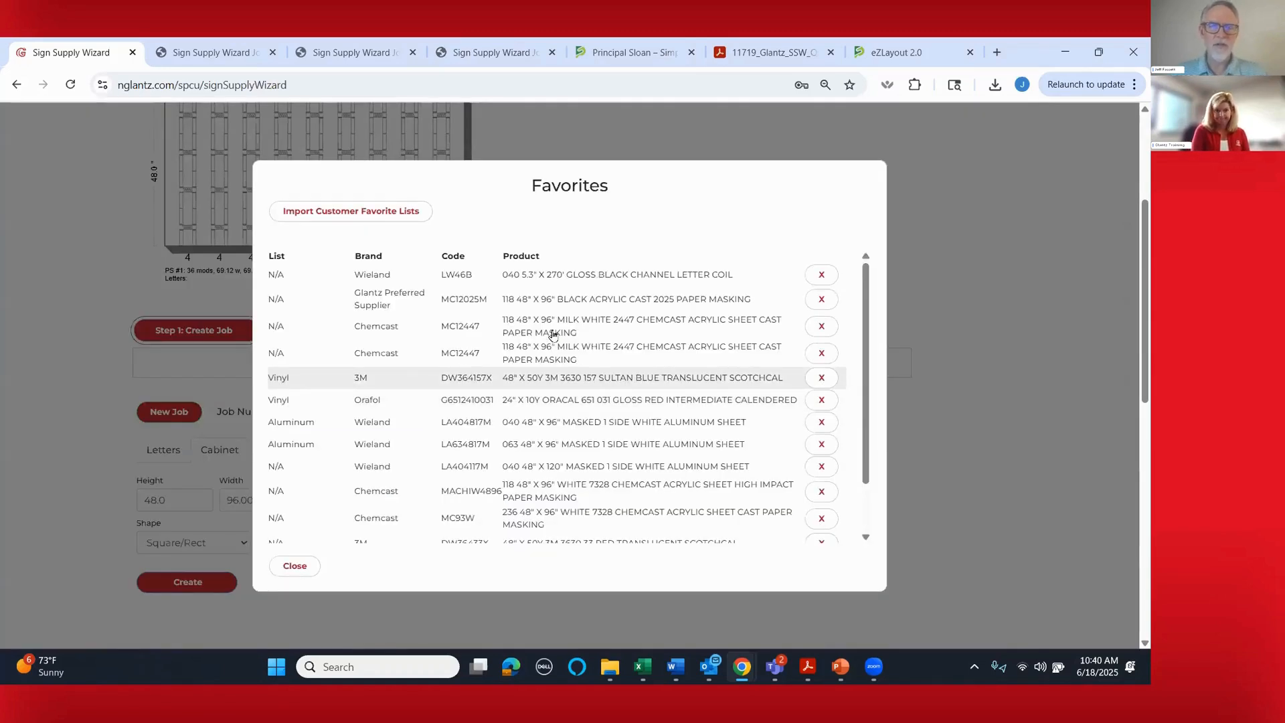
scroll(529, 385, "down", 2)
scroll(525, 385, "up", 2)
scroll(526, 385, "down", 2)
scroll(526, 385, "up", 2)
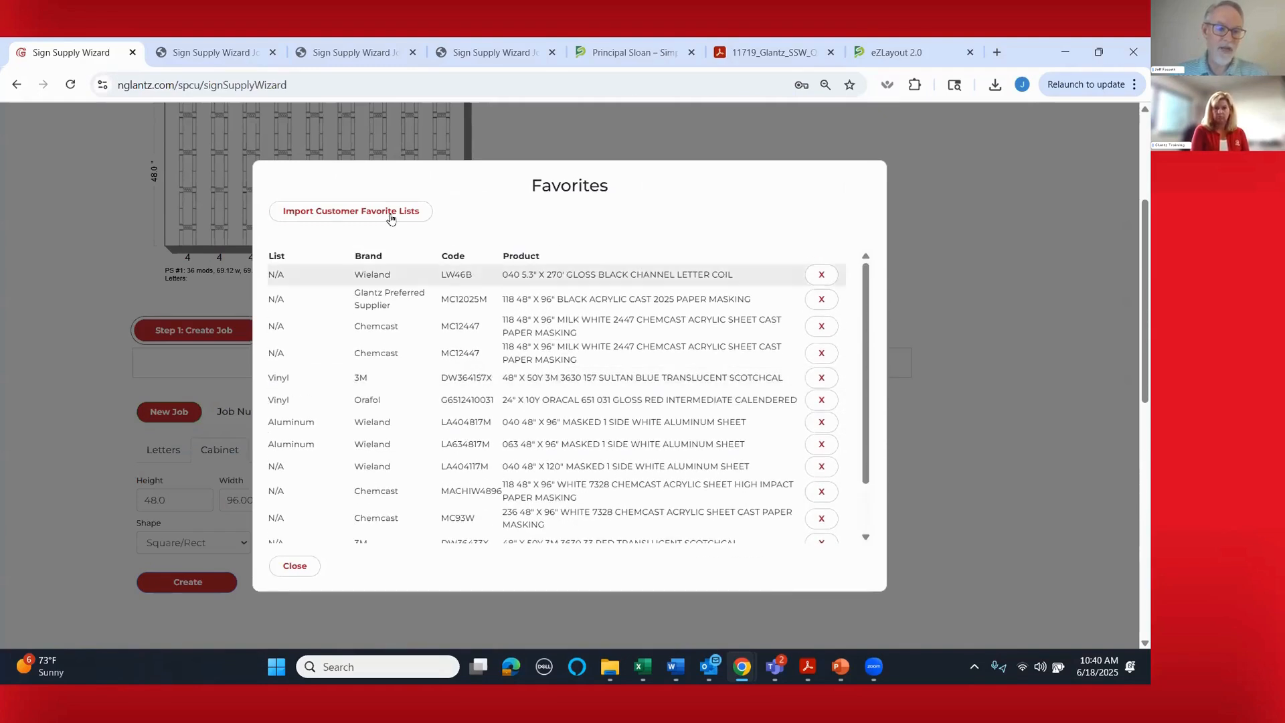
- Import the customer's Trim Cap favorite list of three Gemini trim cap rolls
left_click(349, 215)
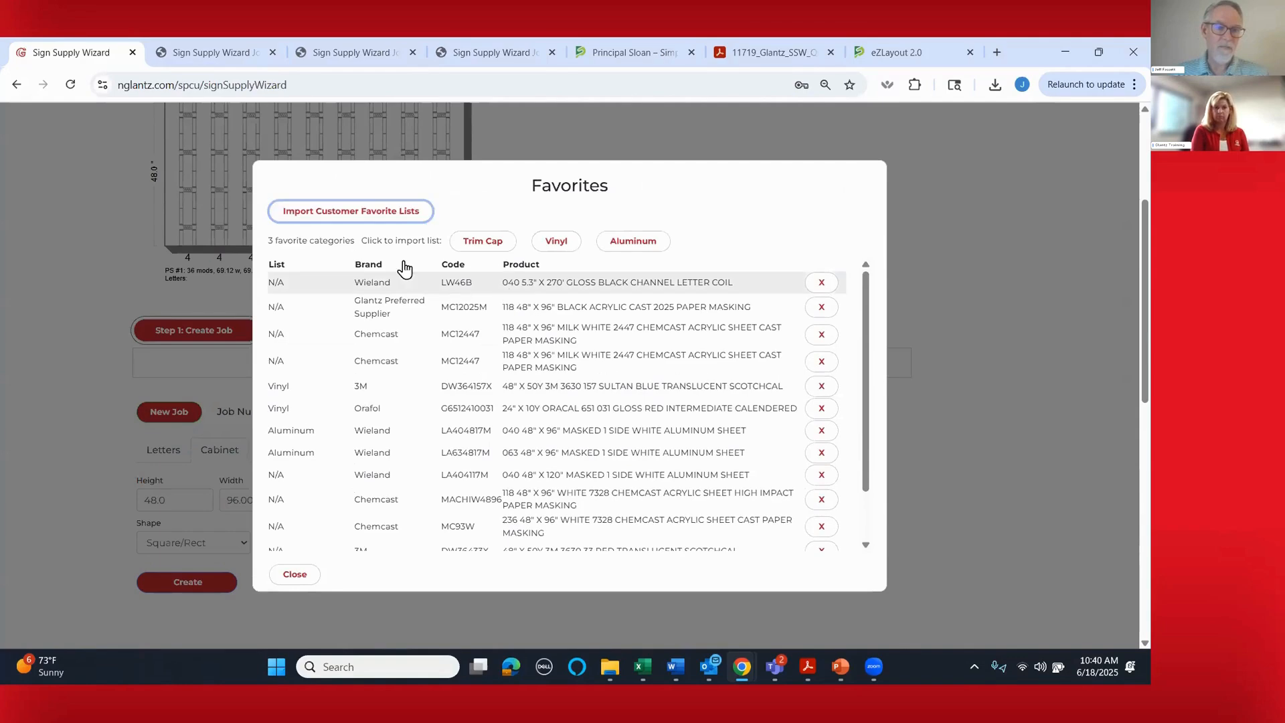
left_click(480, 242)
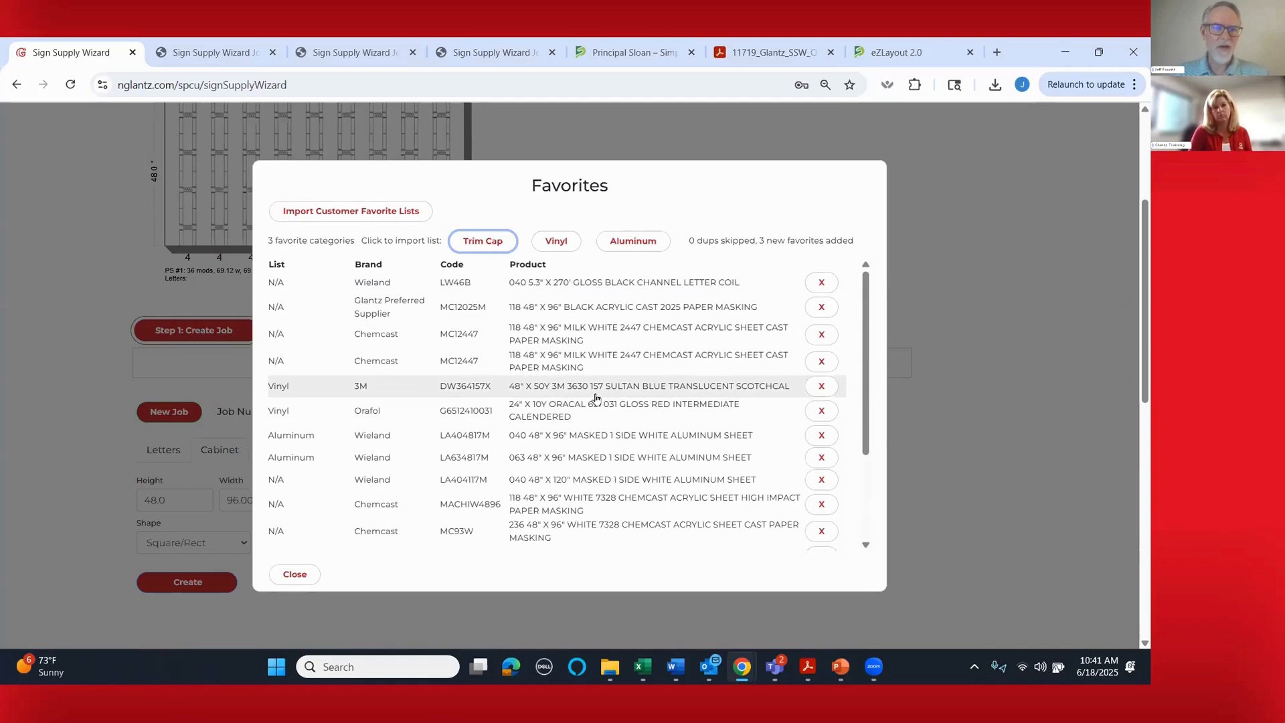
scroll(594, 393, "down", 1)
scroll(594, 393, "down", 3)
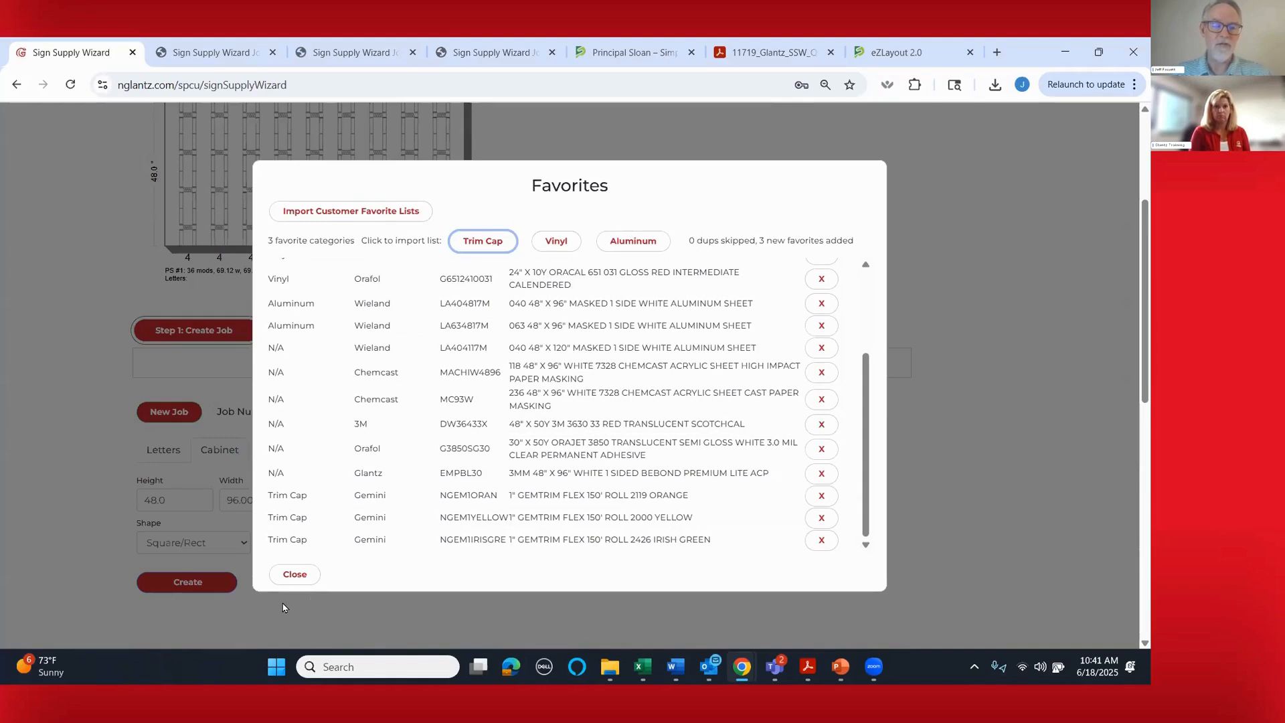
left_click(295, 575)
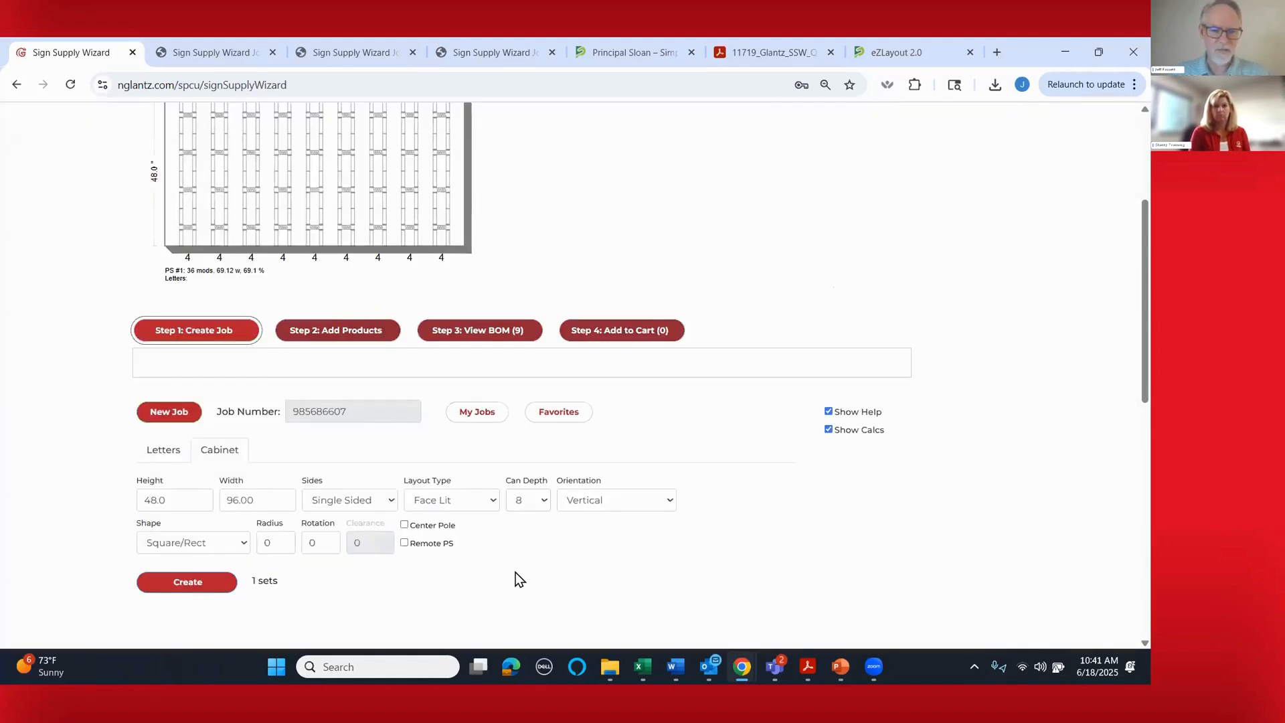
- Return to Step 2 Add Products for the cabinet job and open the Wire product category list
scroll(515, 573, "up", 1)
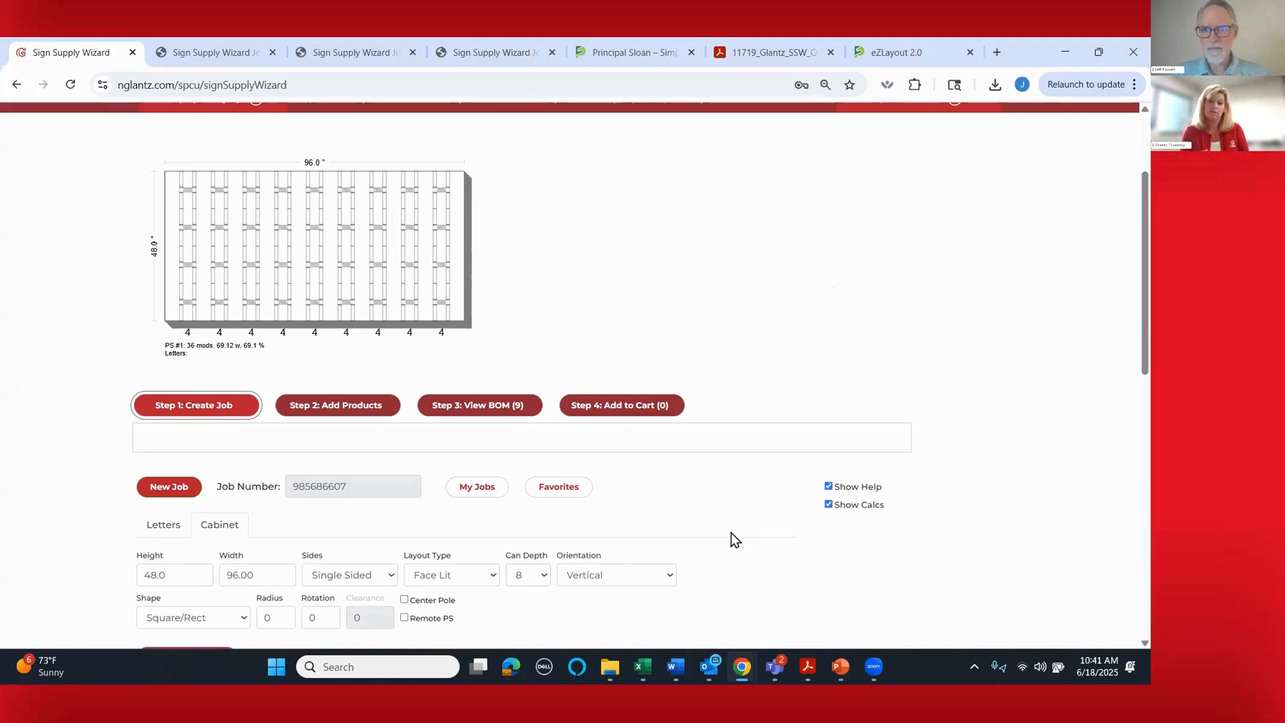
scroll(731, 533, "up", 2)
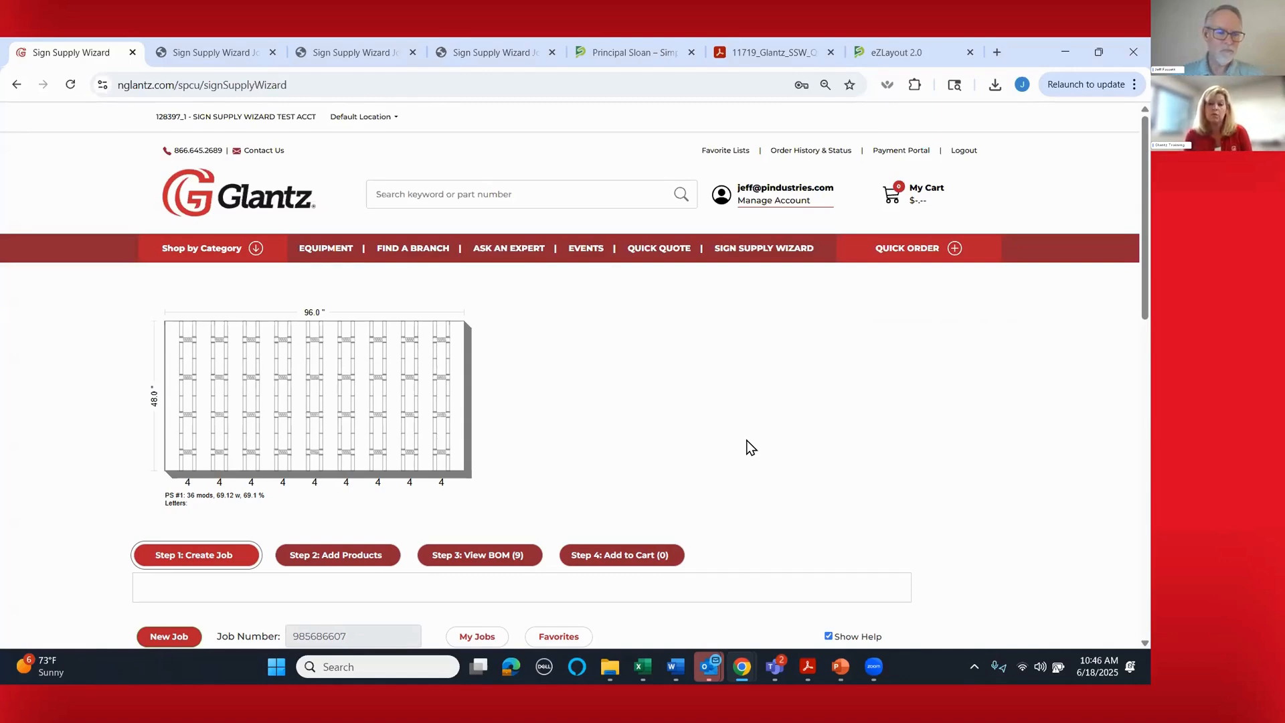
scroll(697, 441, "down", 1)
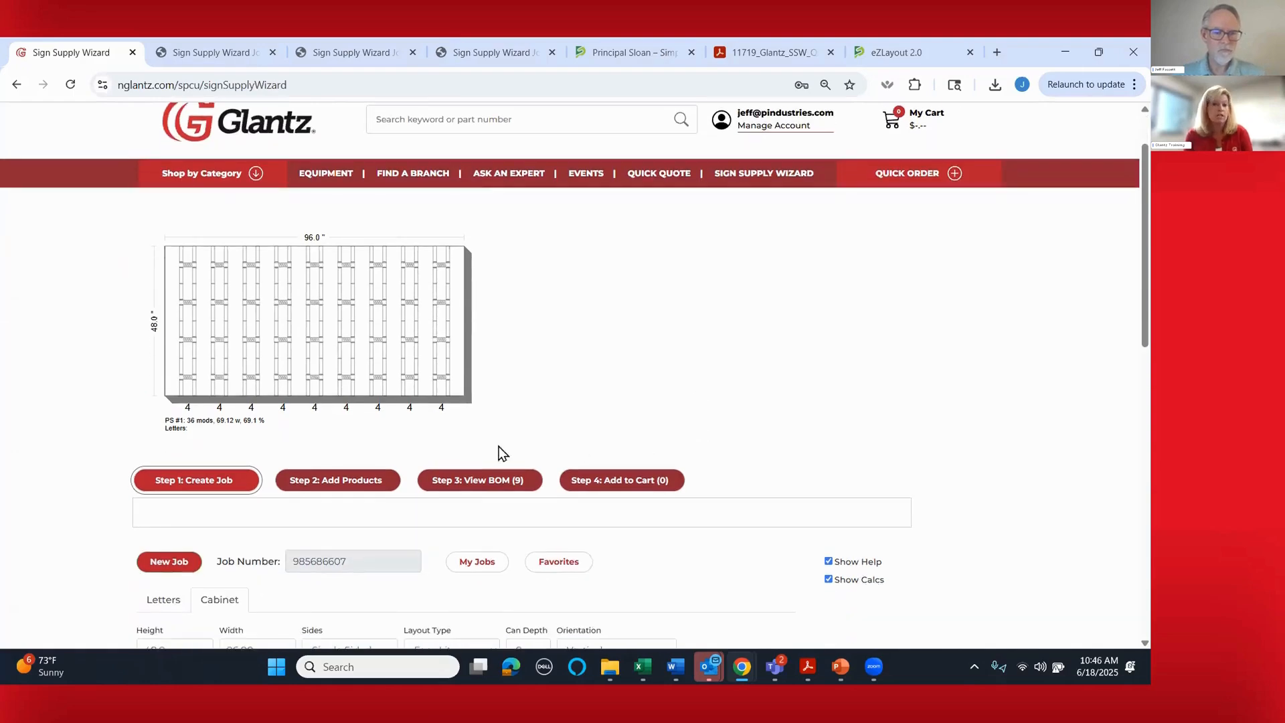
left_click(325, 482)
scroll(790, 388, "down", 5)
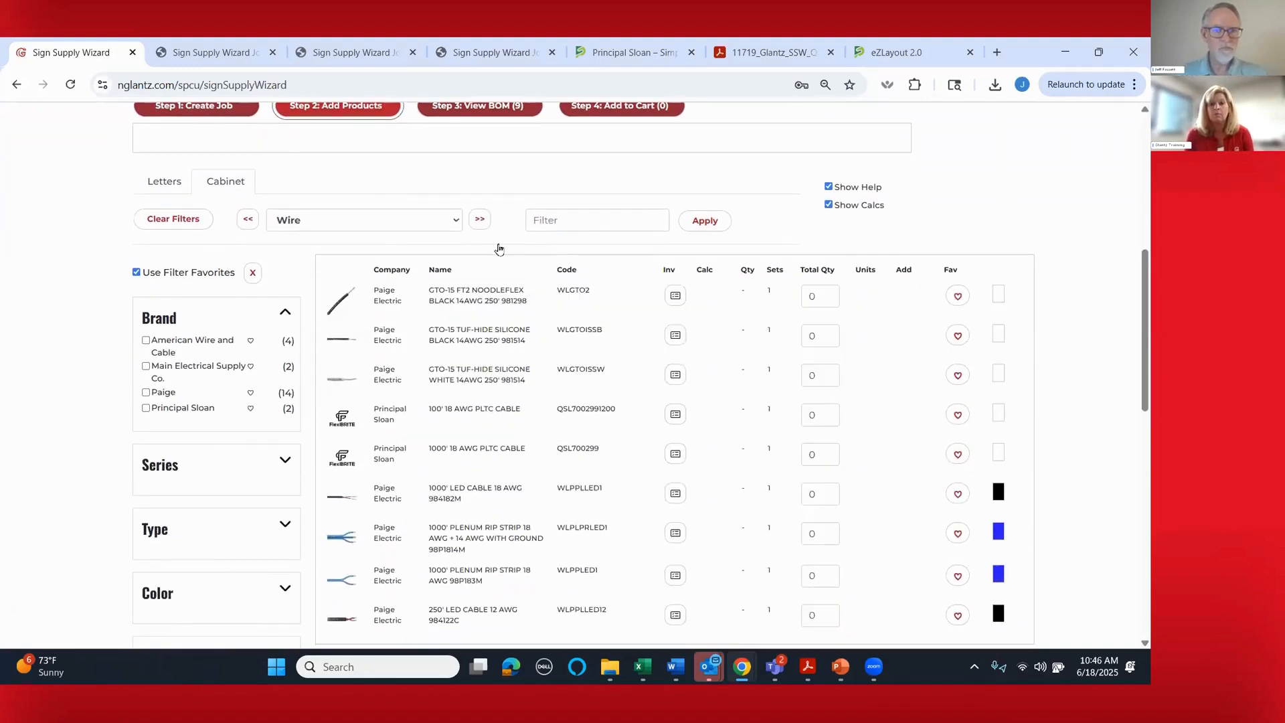
left_click(455, 223)
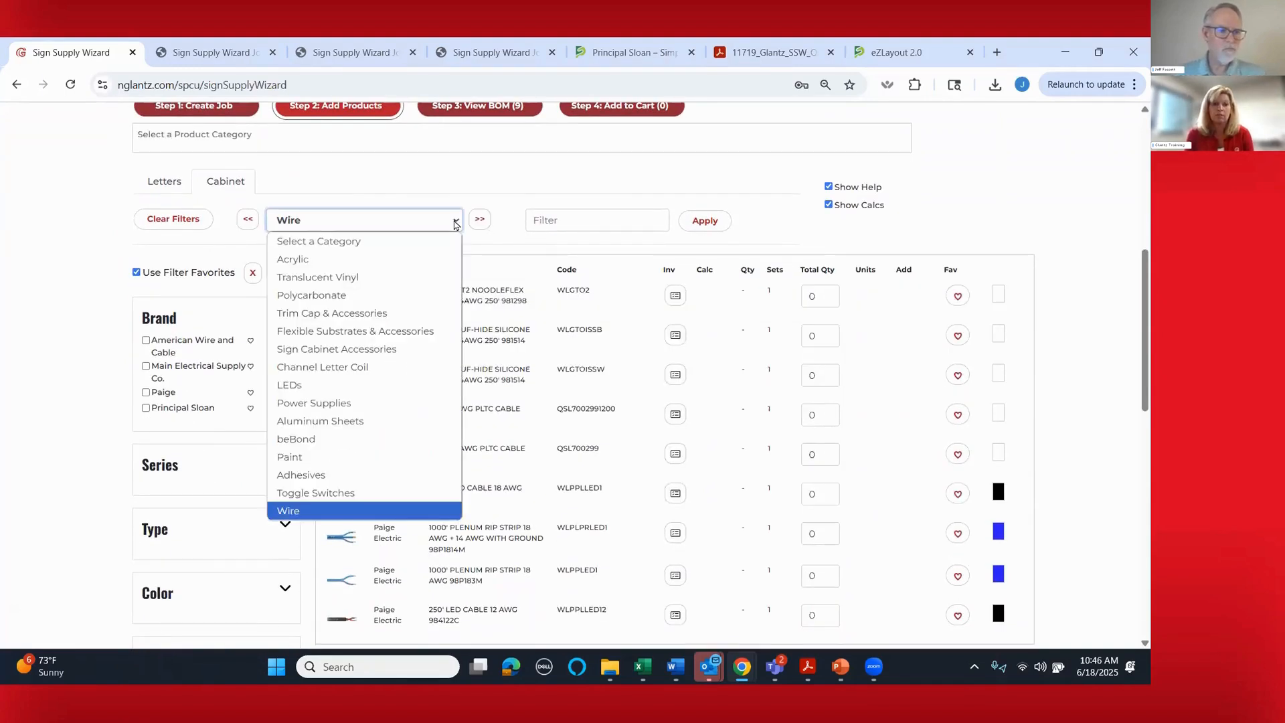